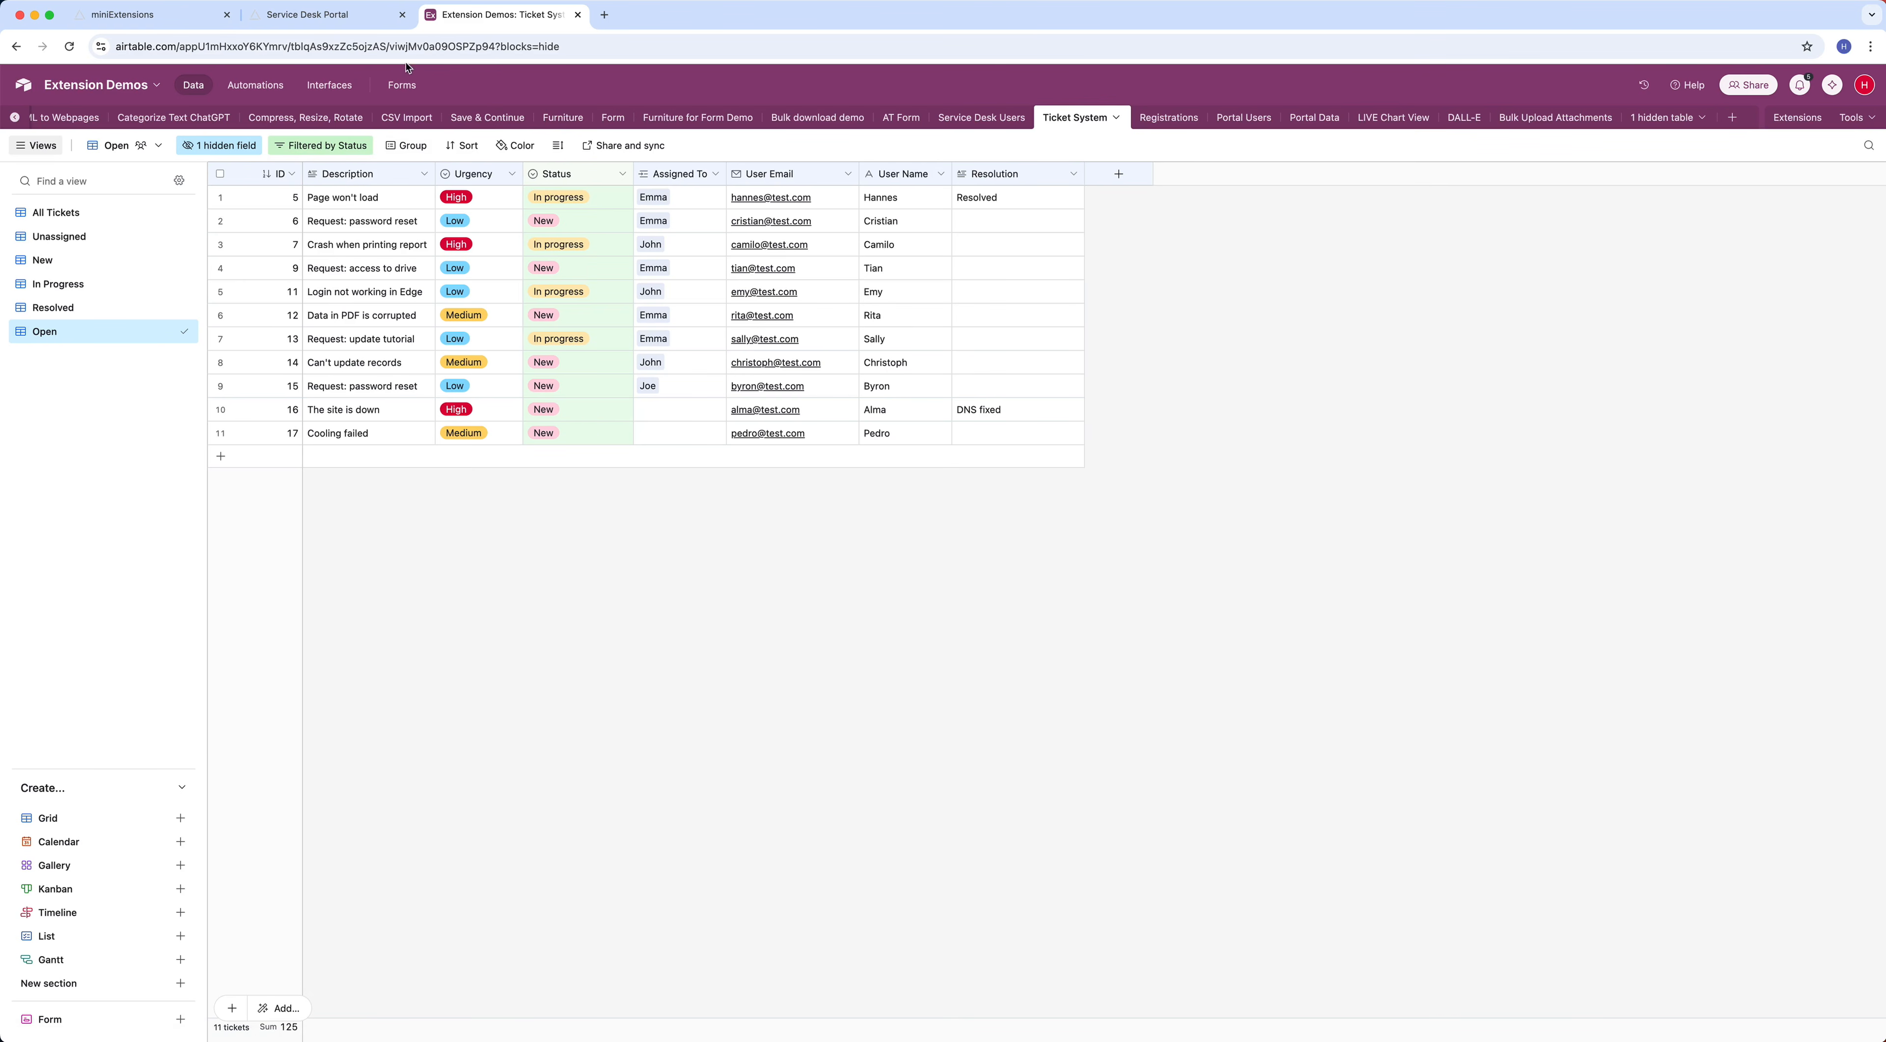
# Switch to the Service Desk Portal and log in with the service desk agent's name
pyautogui.click(333, 16)
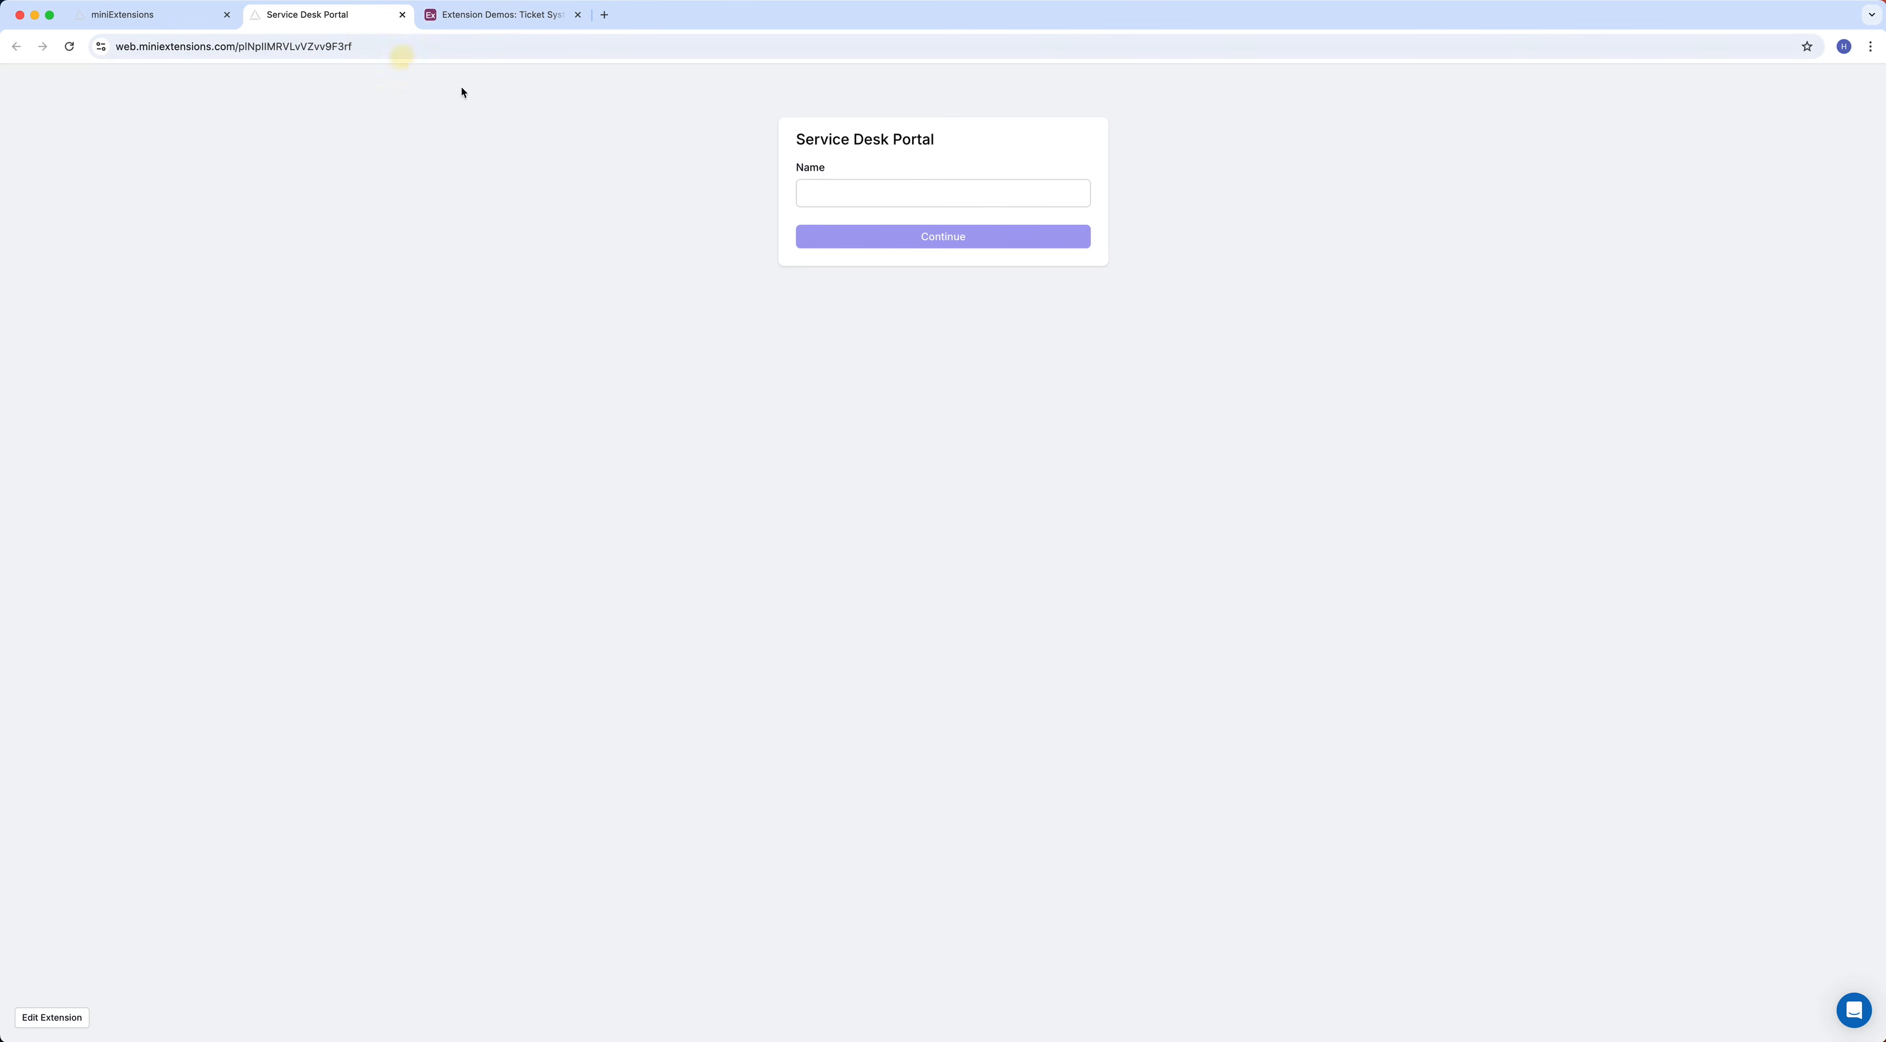
pyautogui.click(842, 186)
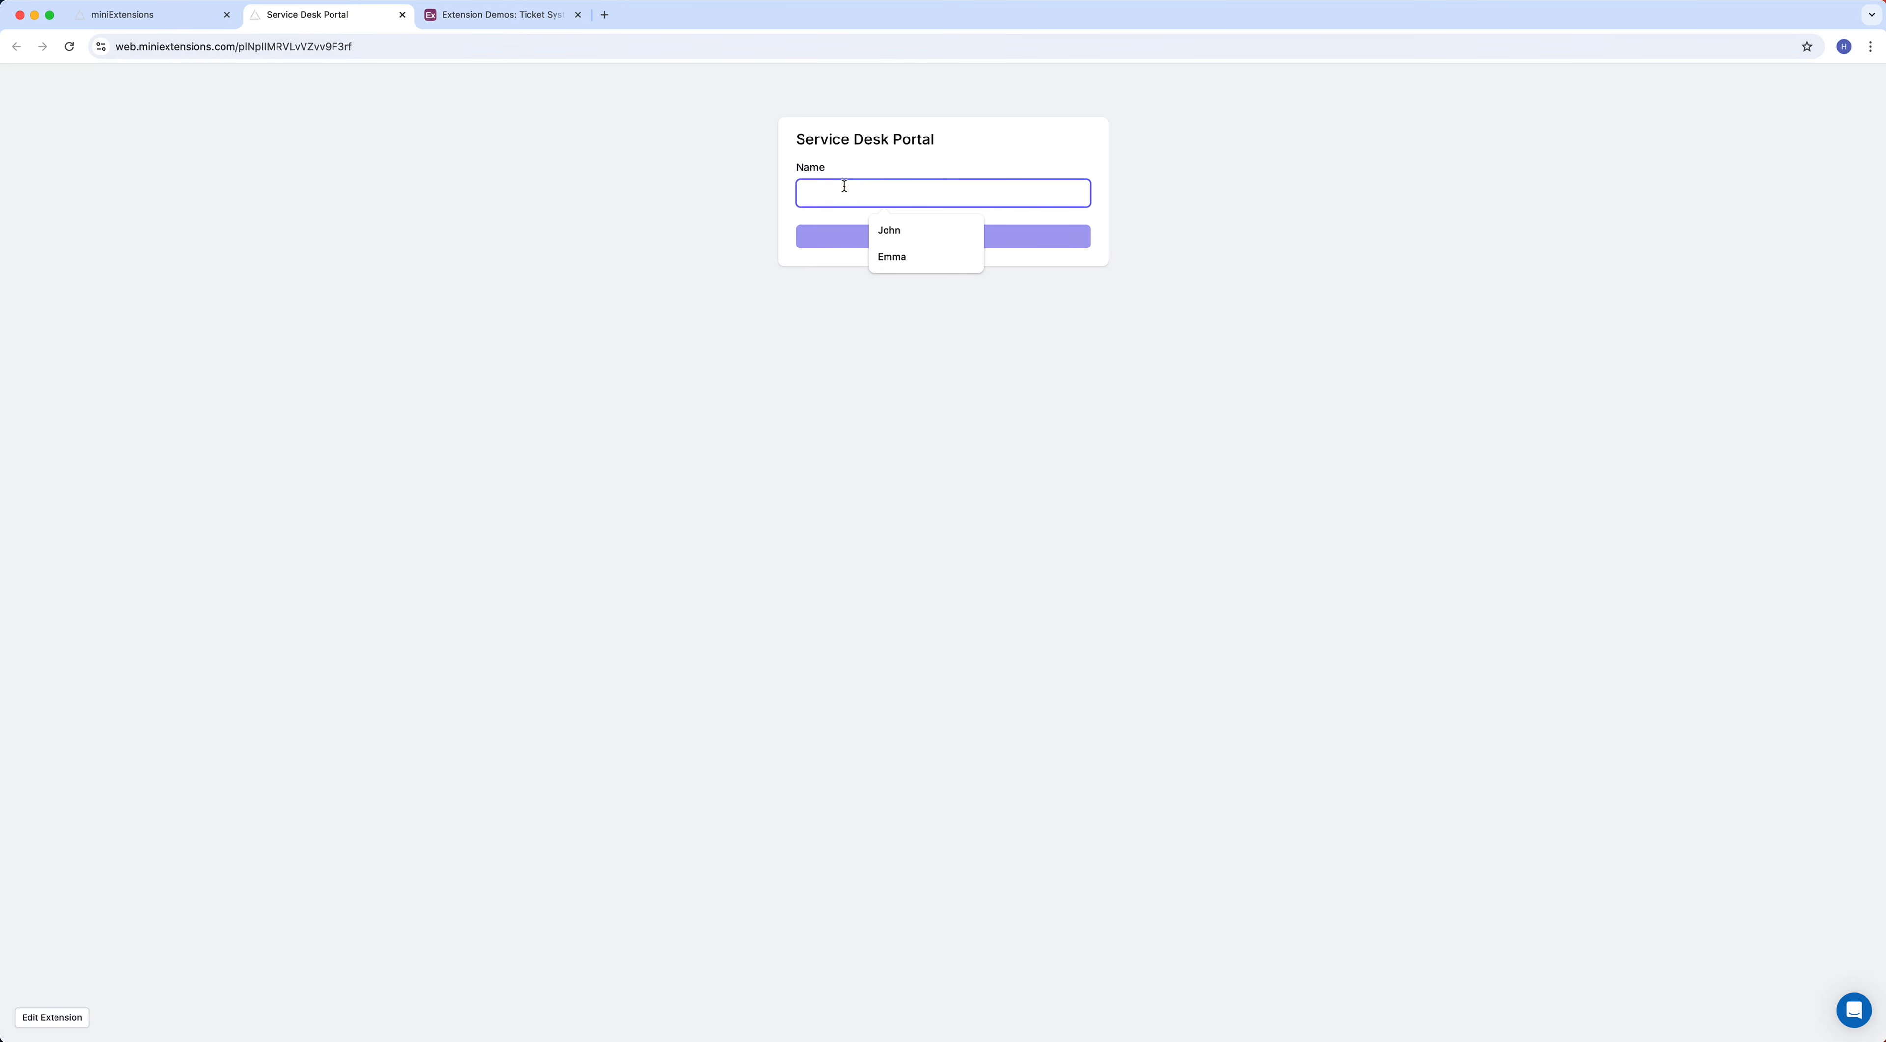
pyautogui.write('Emma')
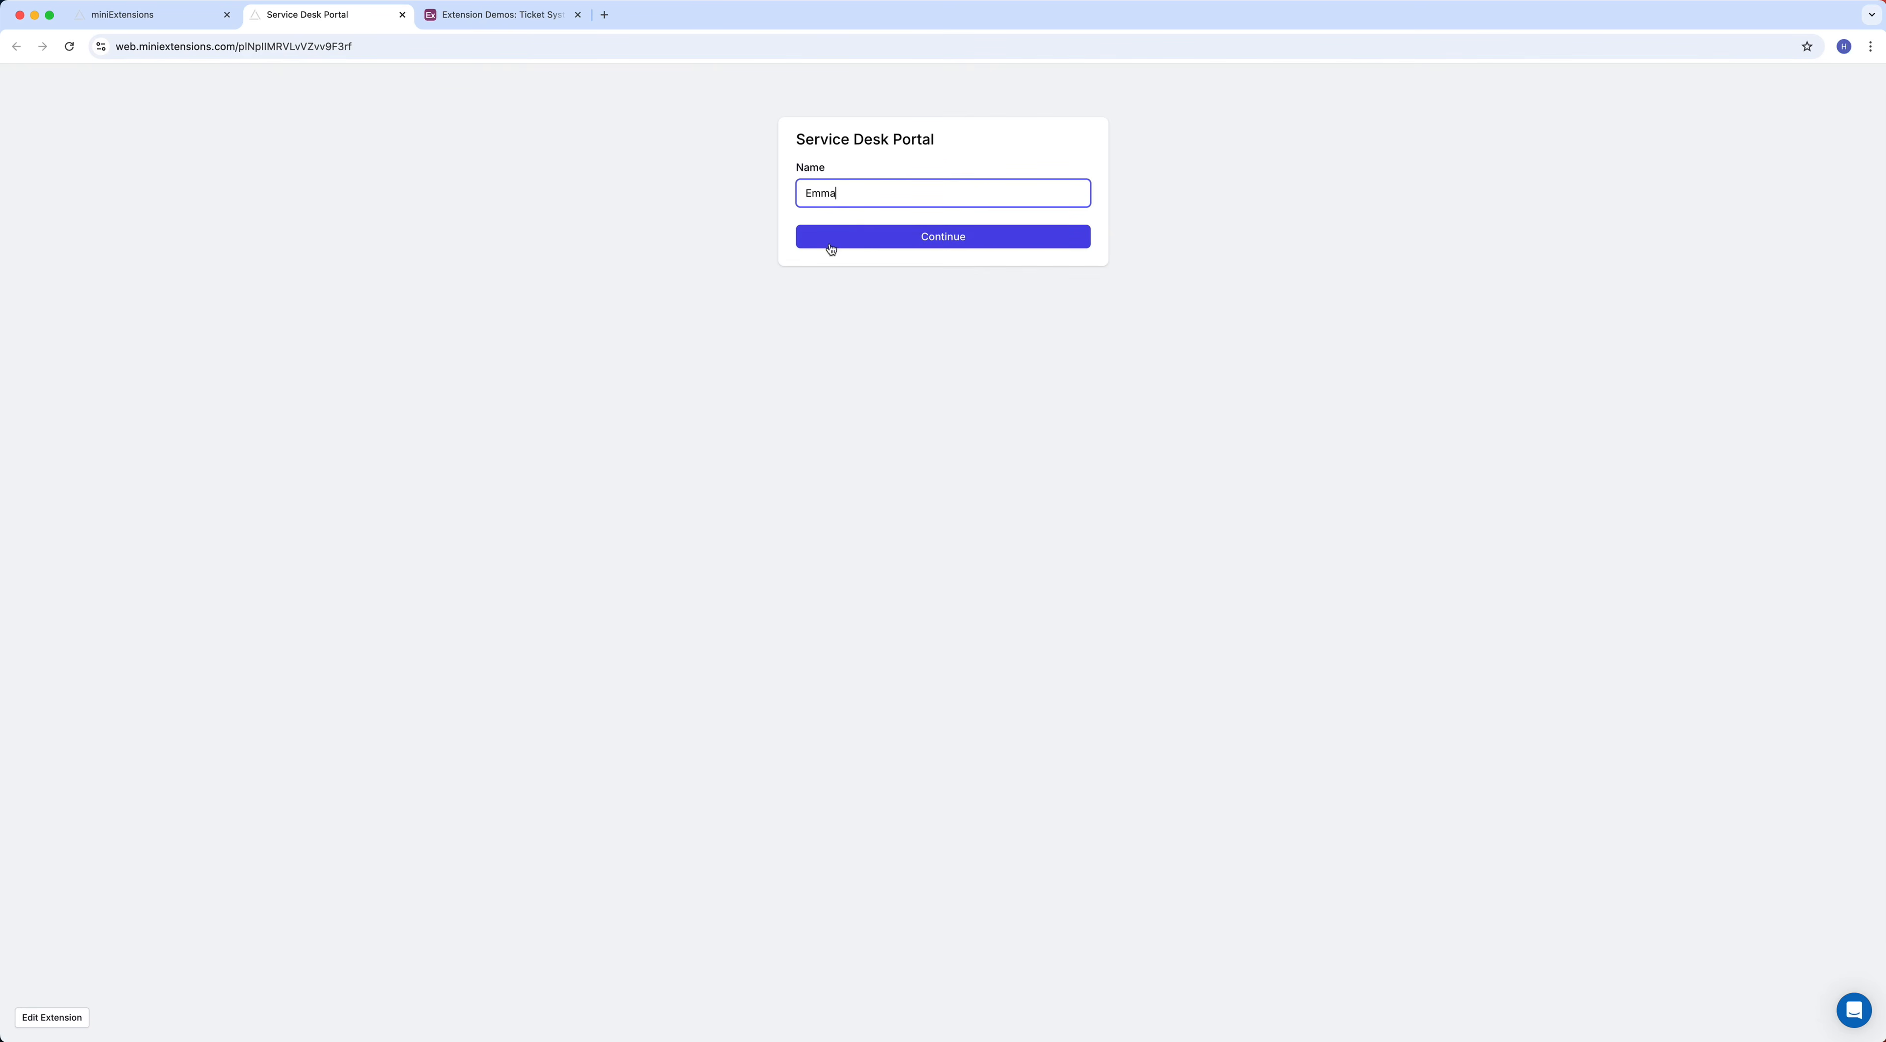
pyautogui.click(972, 251)
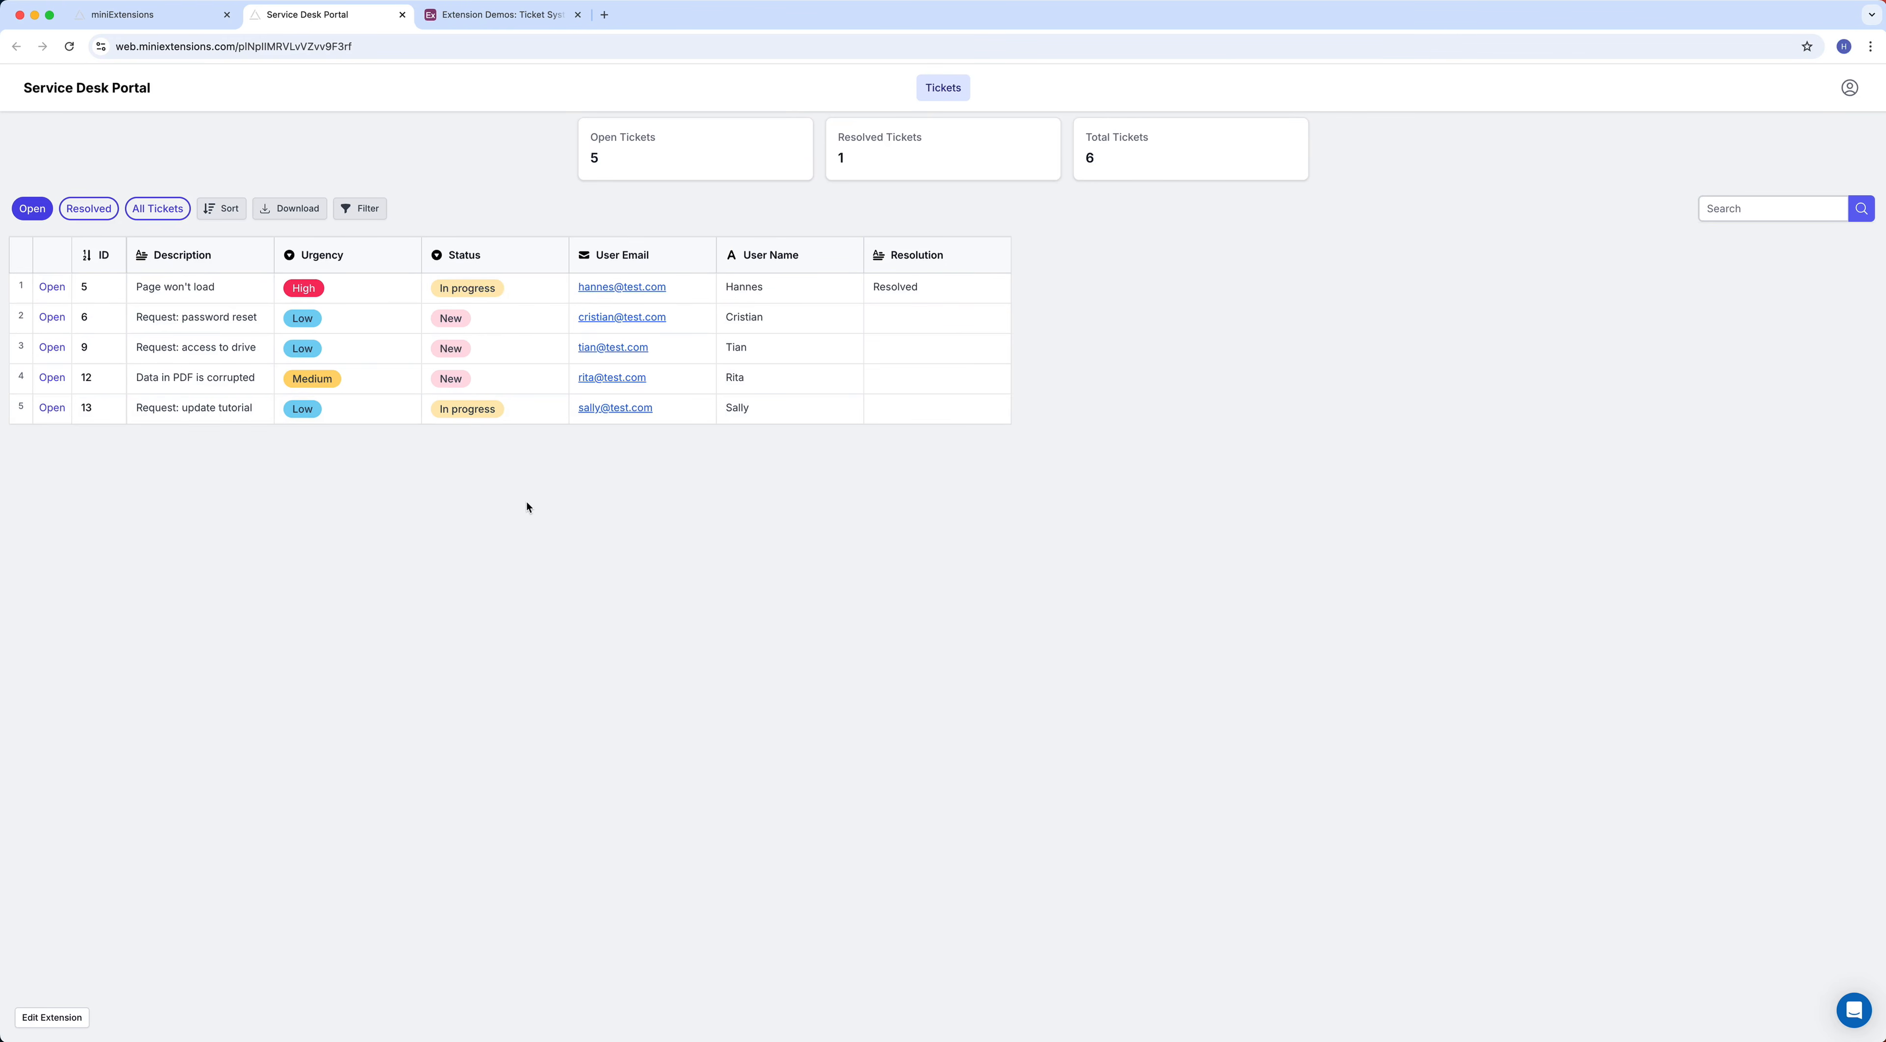
# Compare the portal's tickets with the Airtable Ticket System table, and review the Resolved, All Tickets and Open views
pyautogui.click(502, 15)
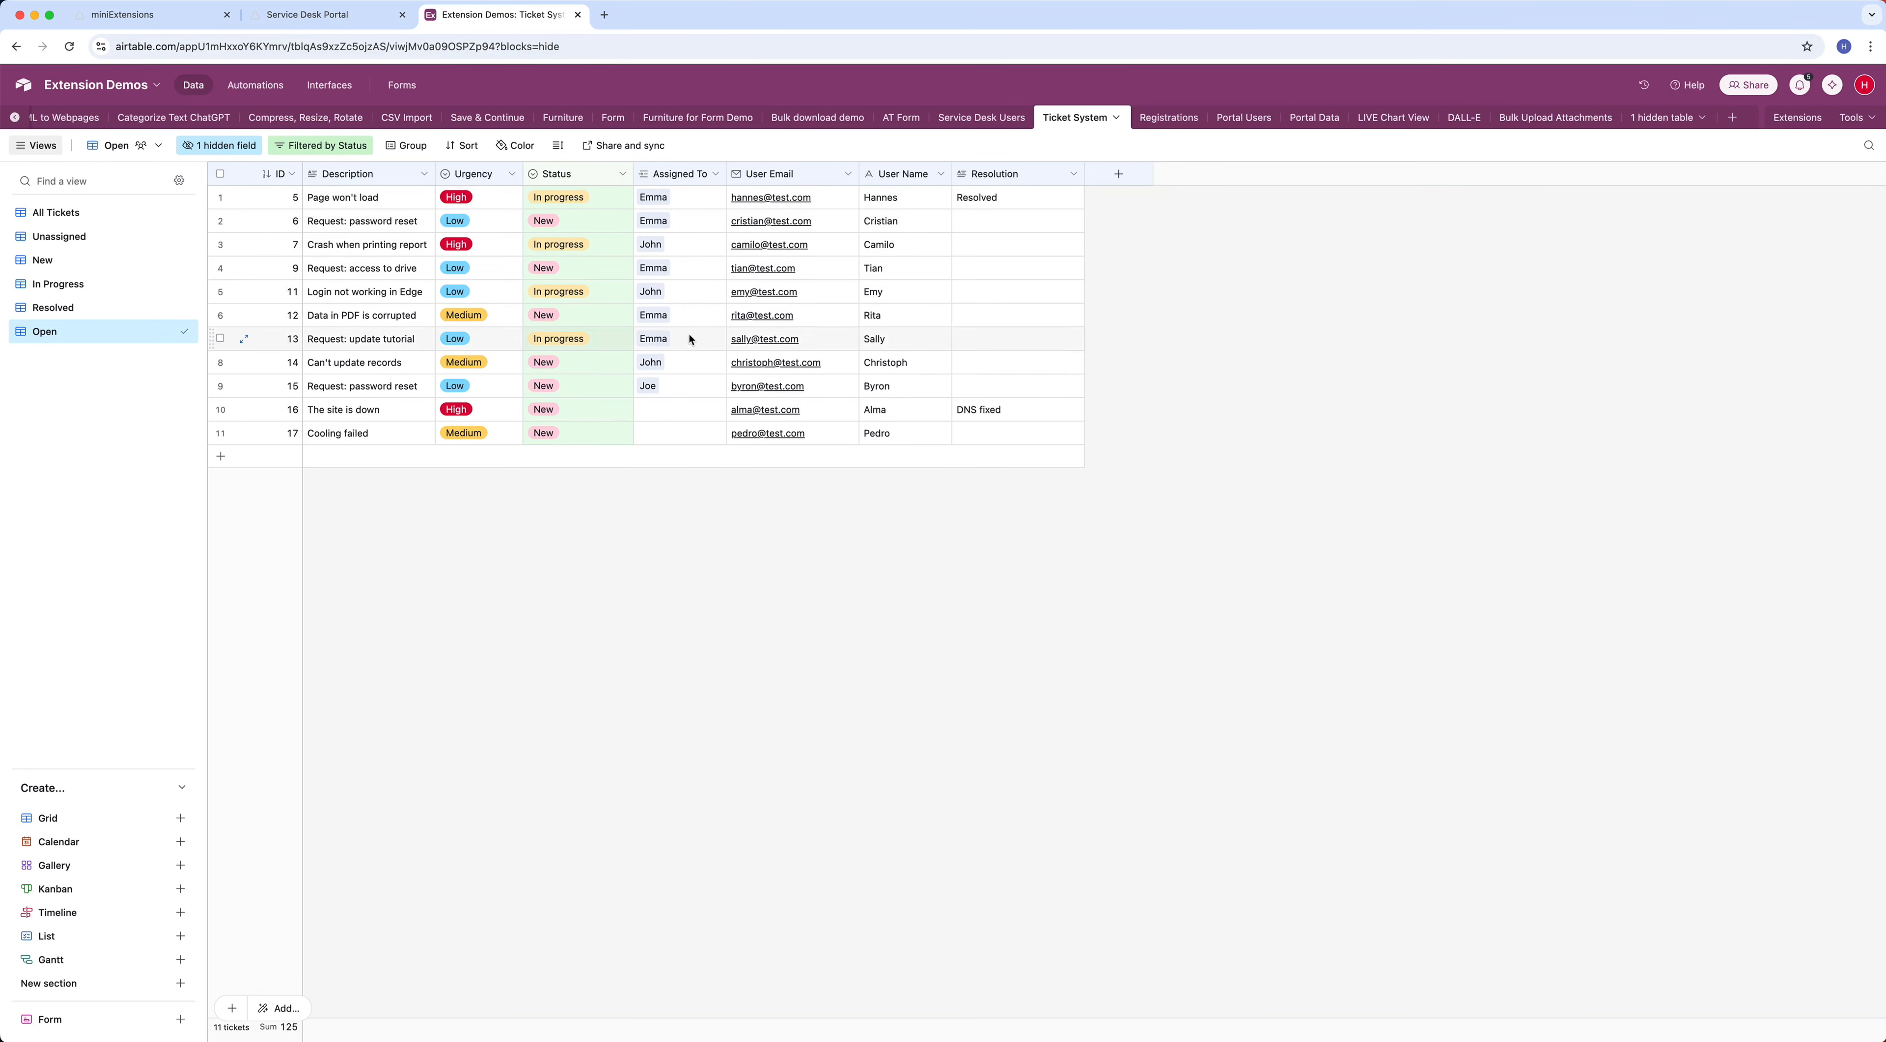
pyautogui.click(287, 17)
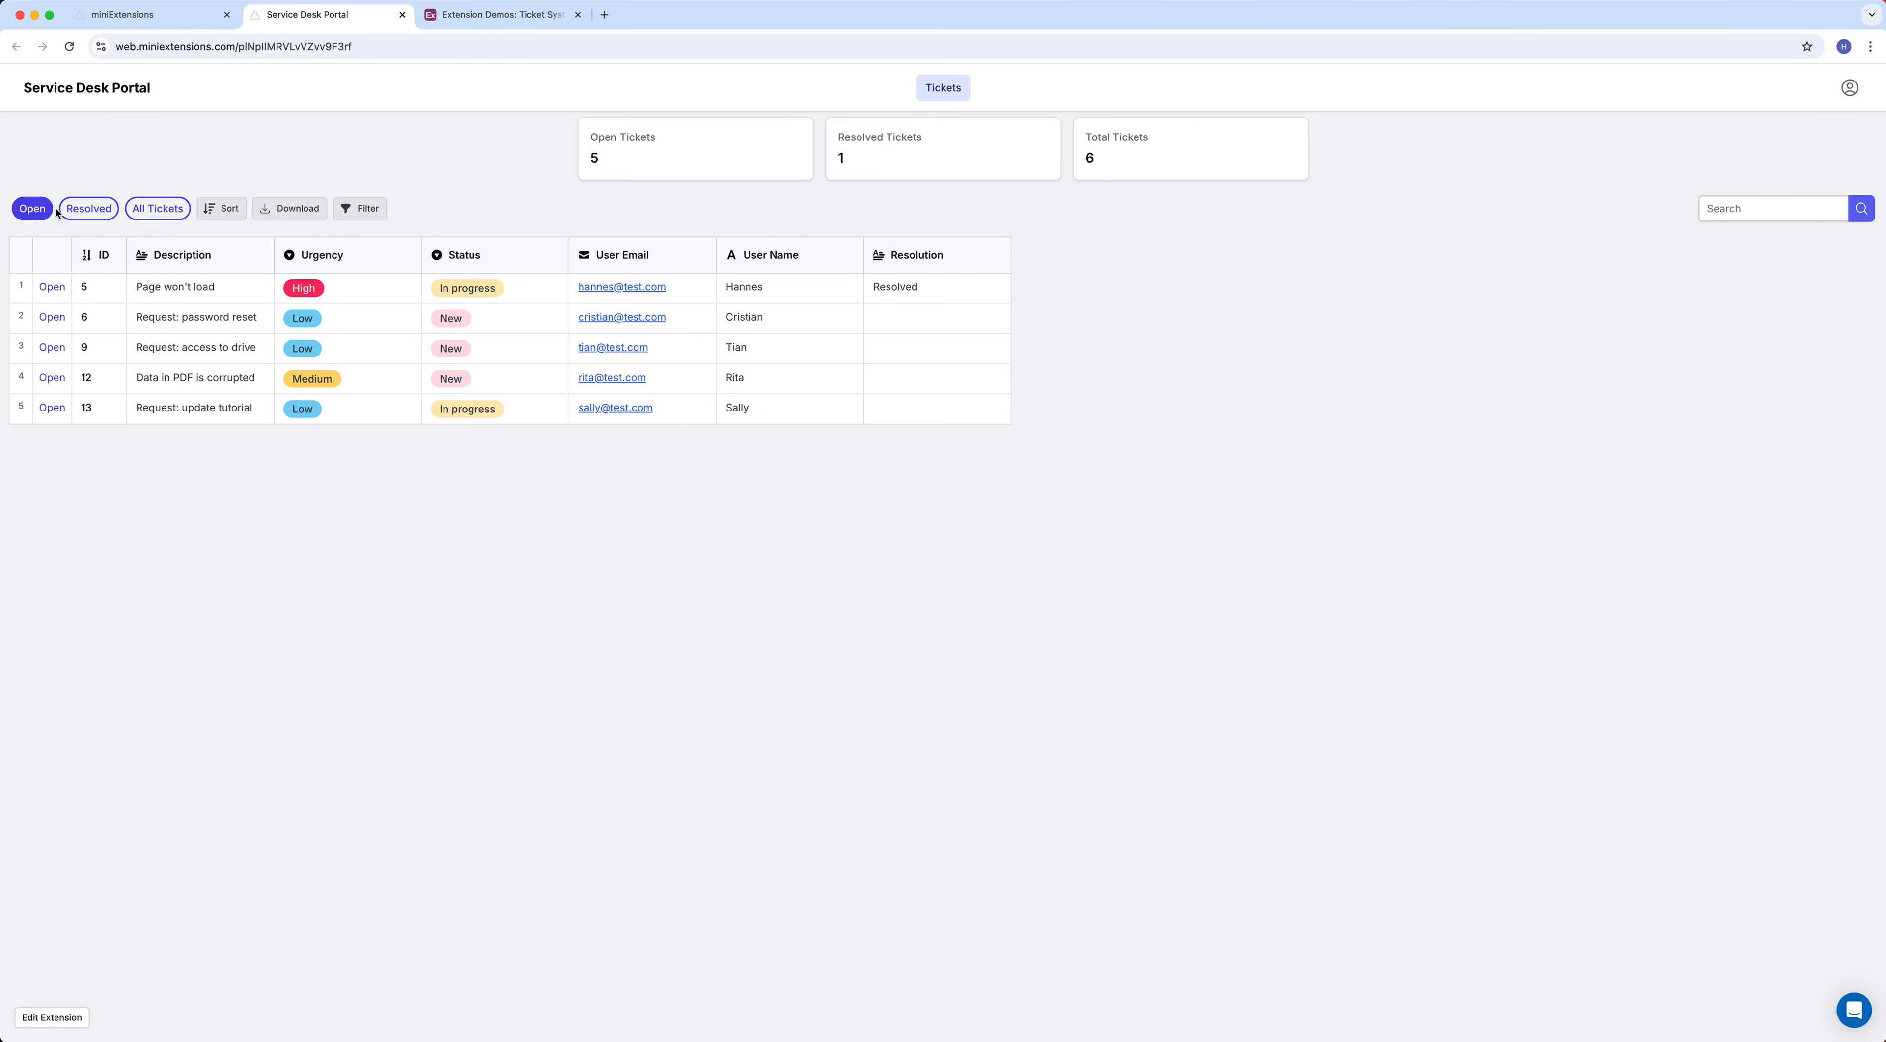
pyautogui.click(87, 214)
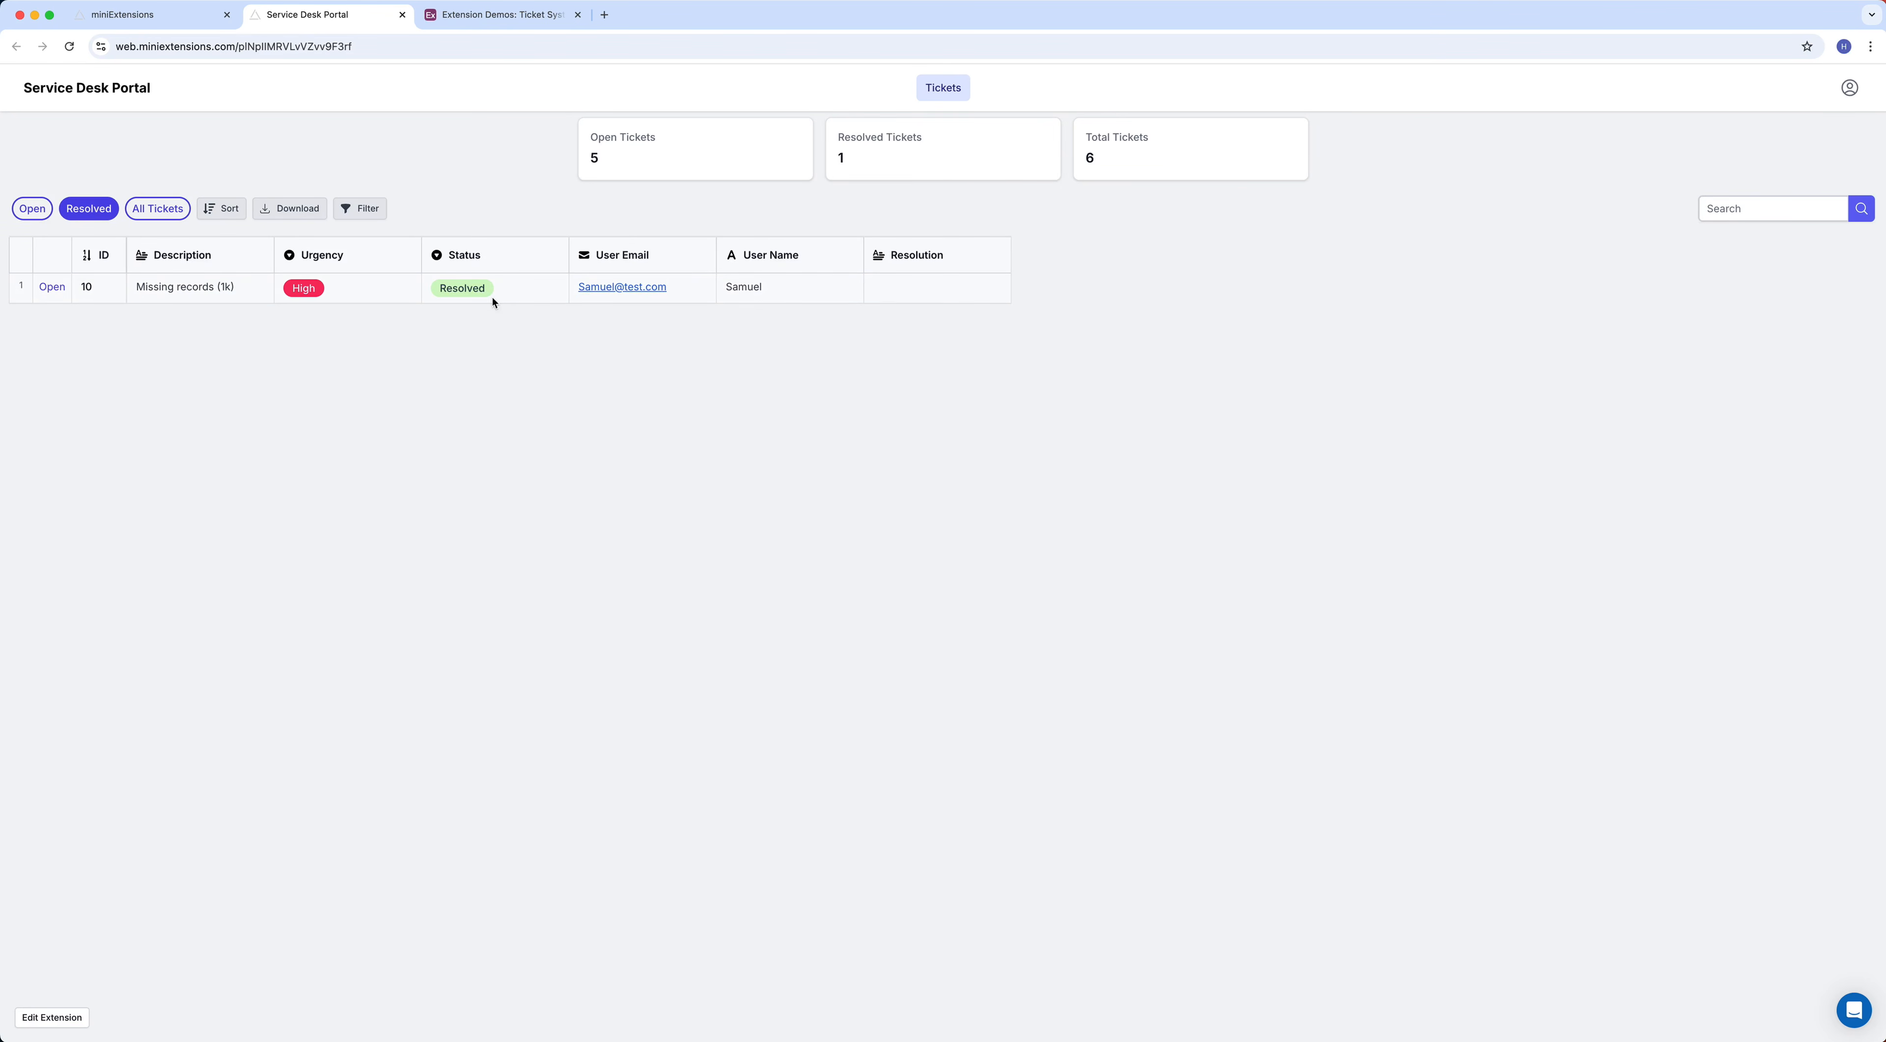
pyautogui.click(170, 210)
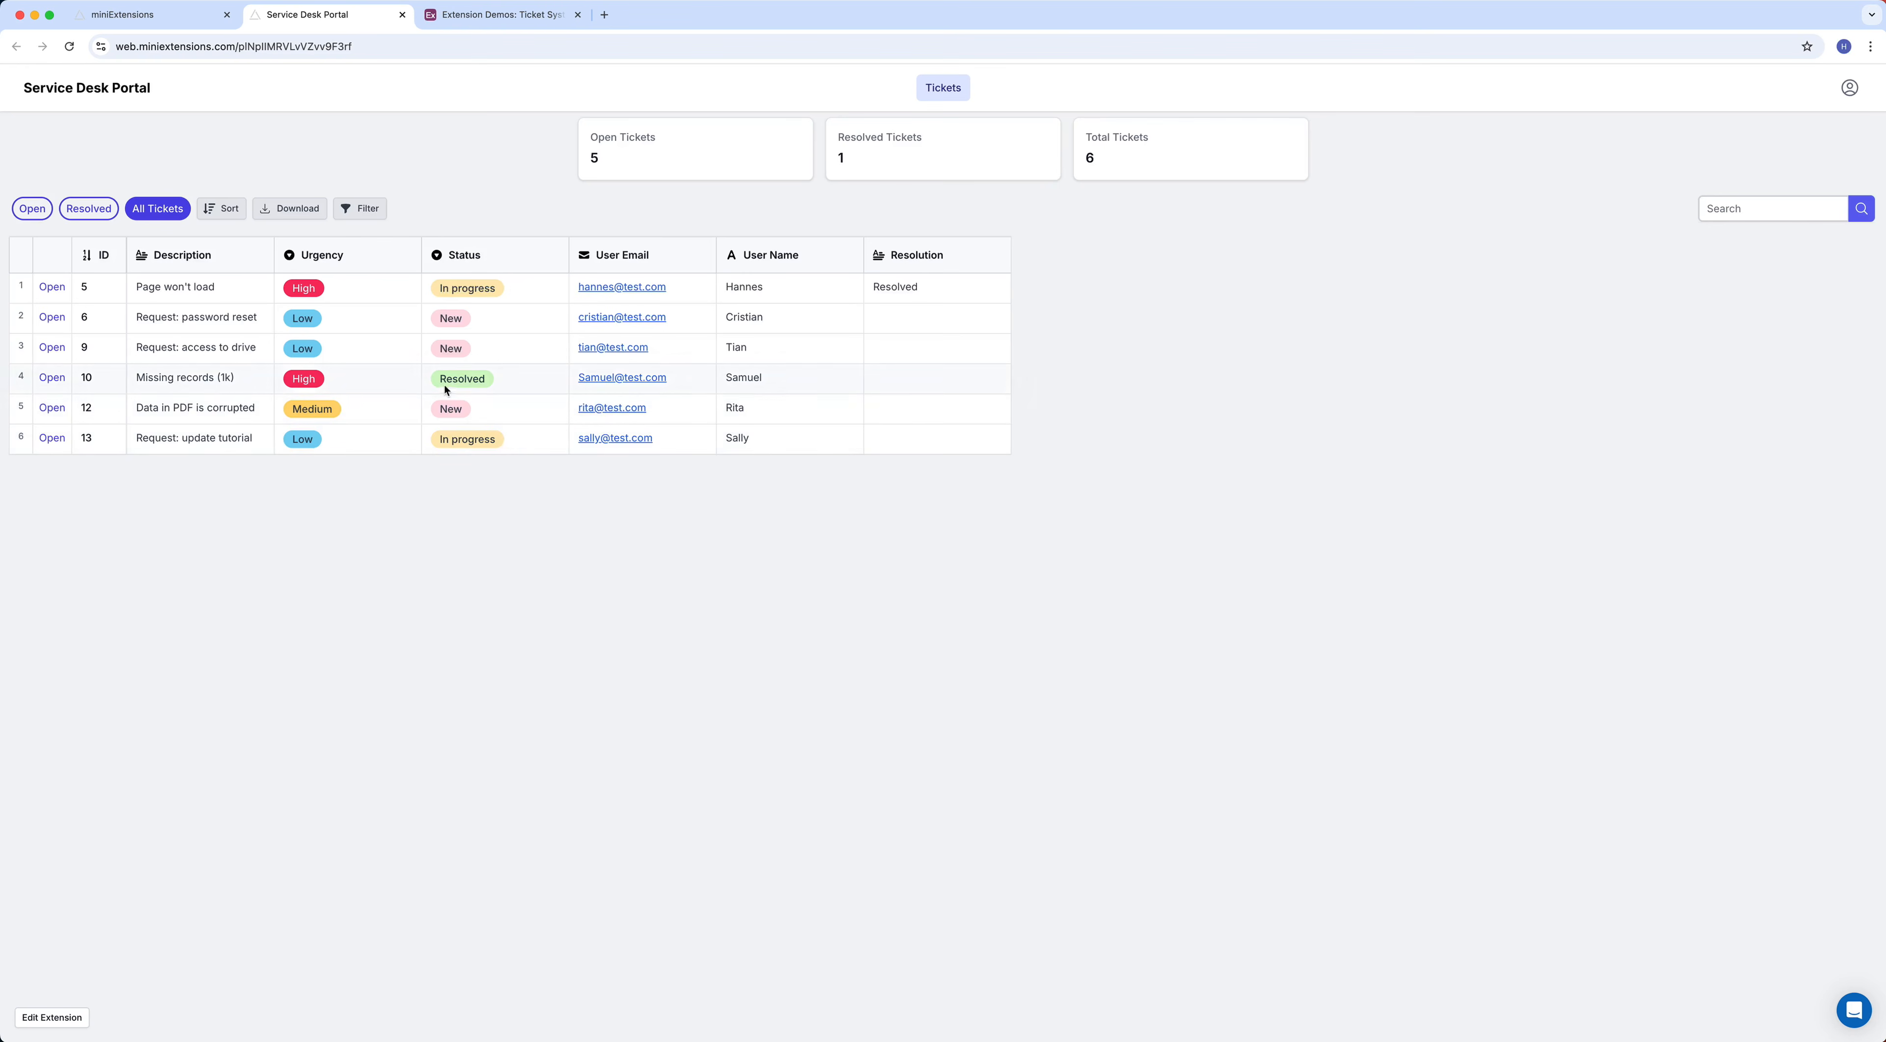
pyautogui.click(32, 210)
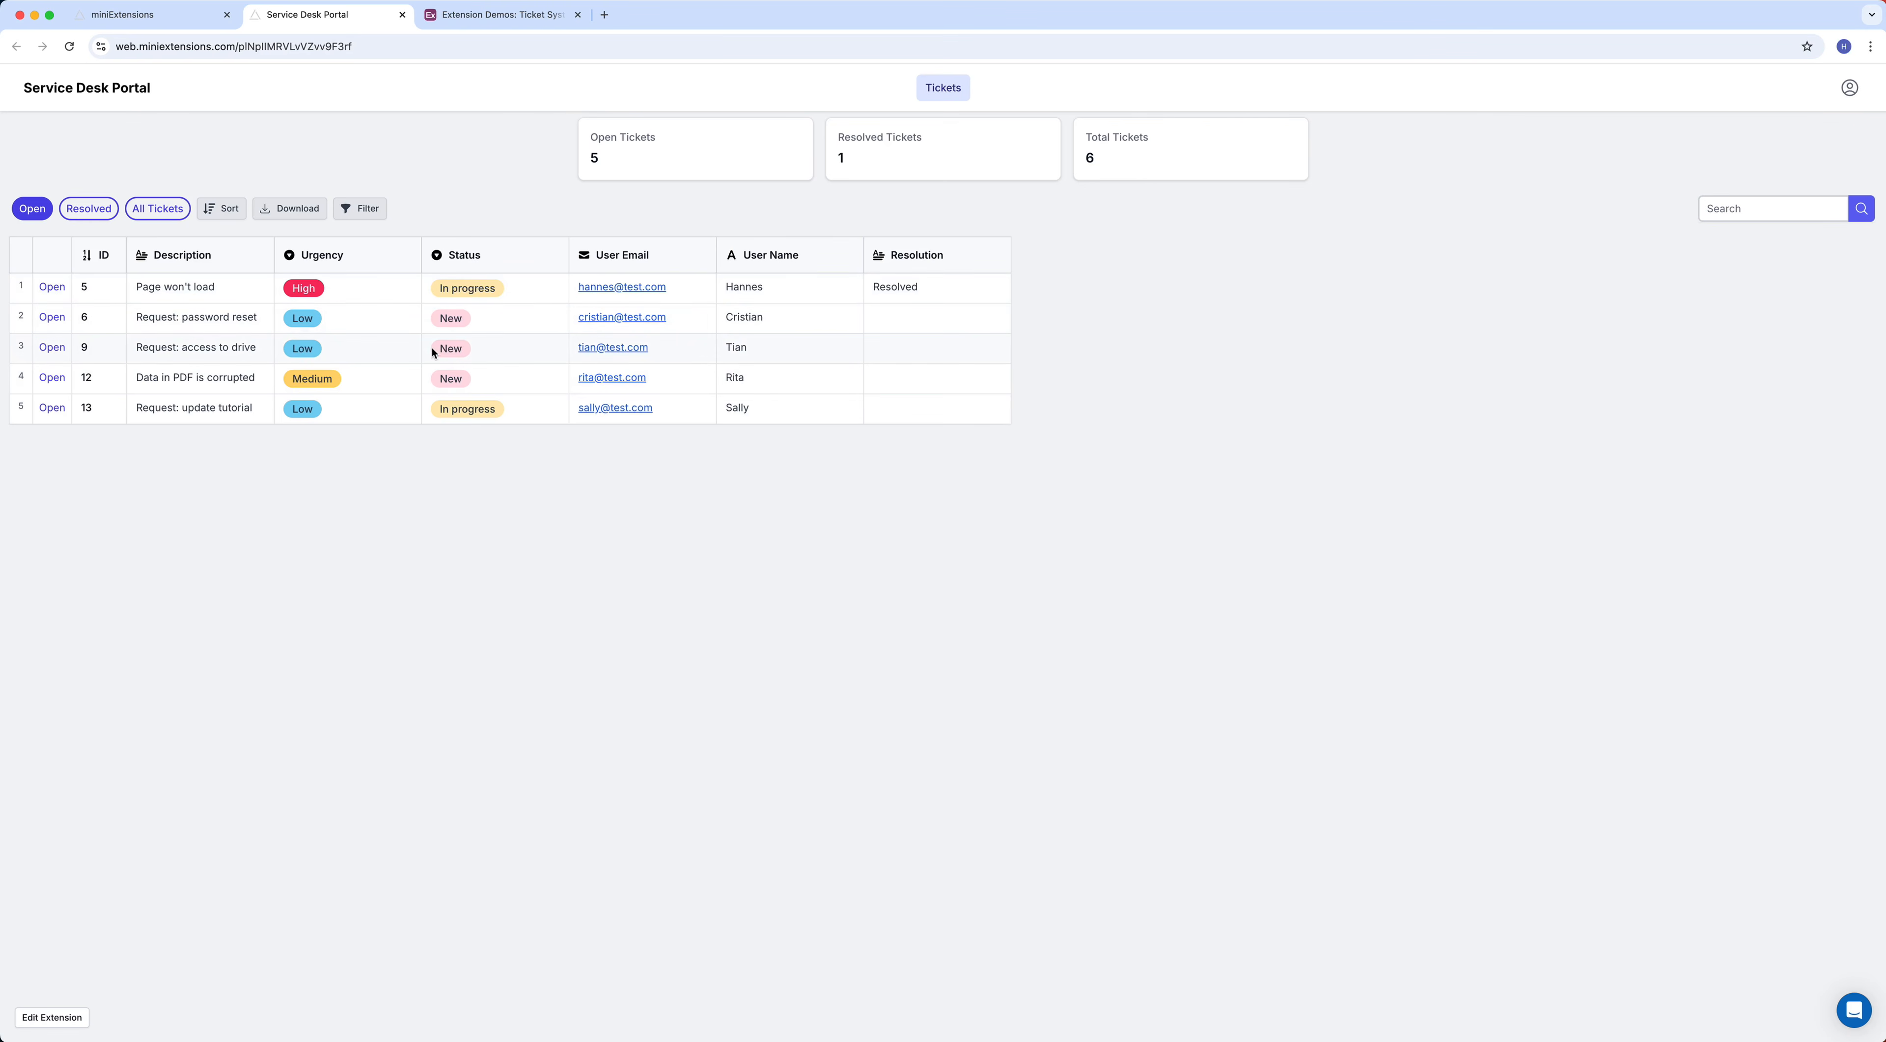
# Set the urgency of the "Page won't load" ticket to Medium and check the change in the Airtable Ticket System table
pyautogui.click(370, 286)
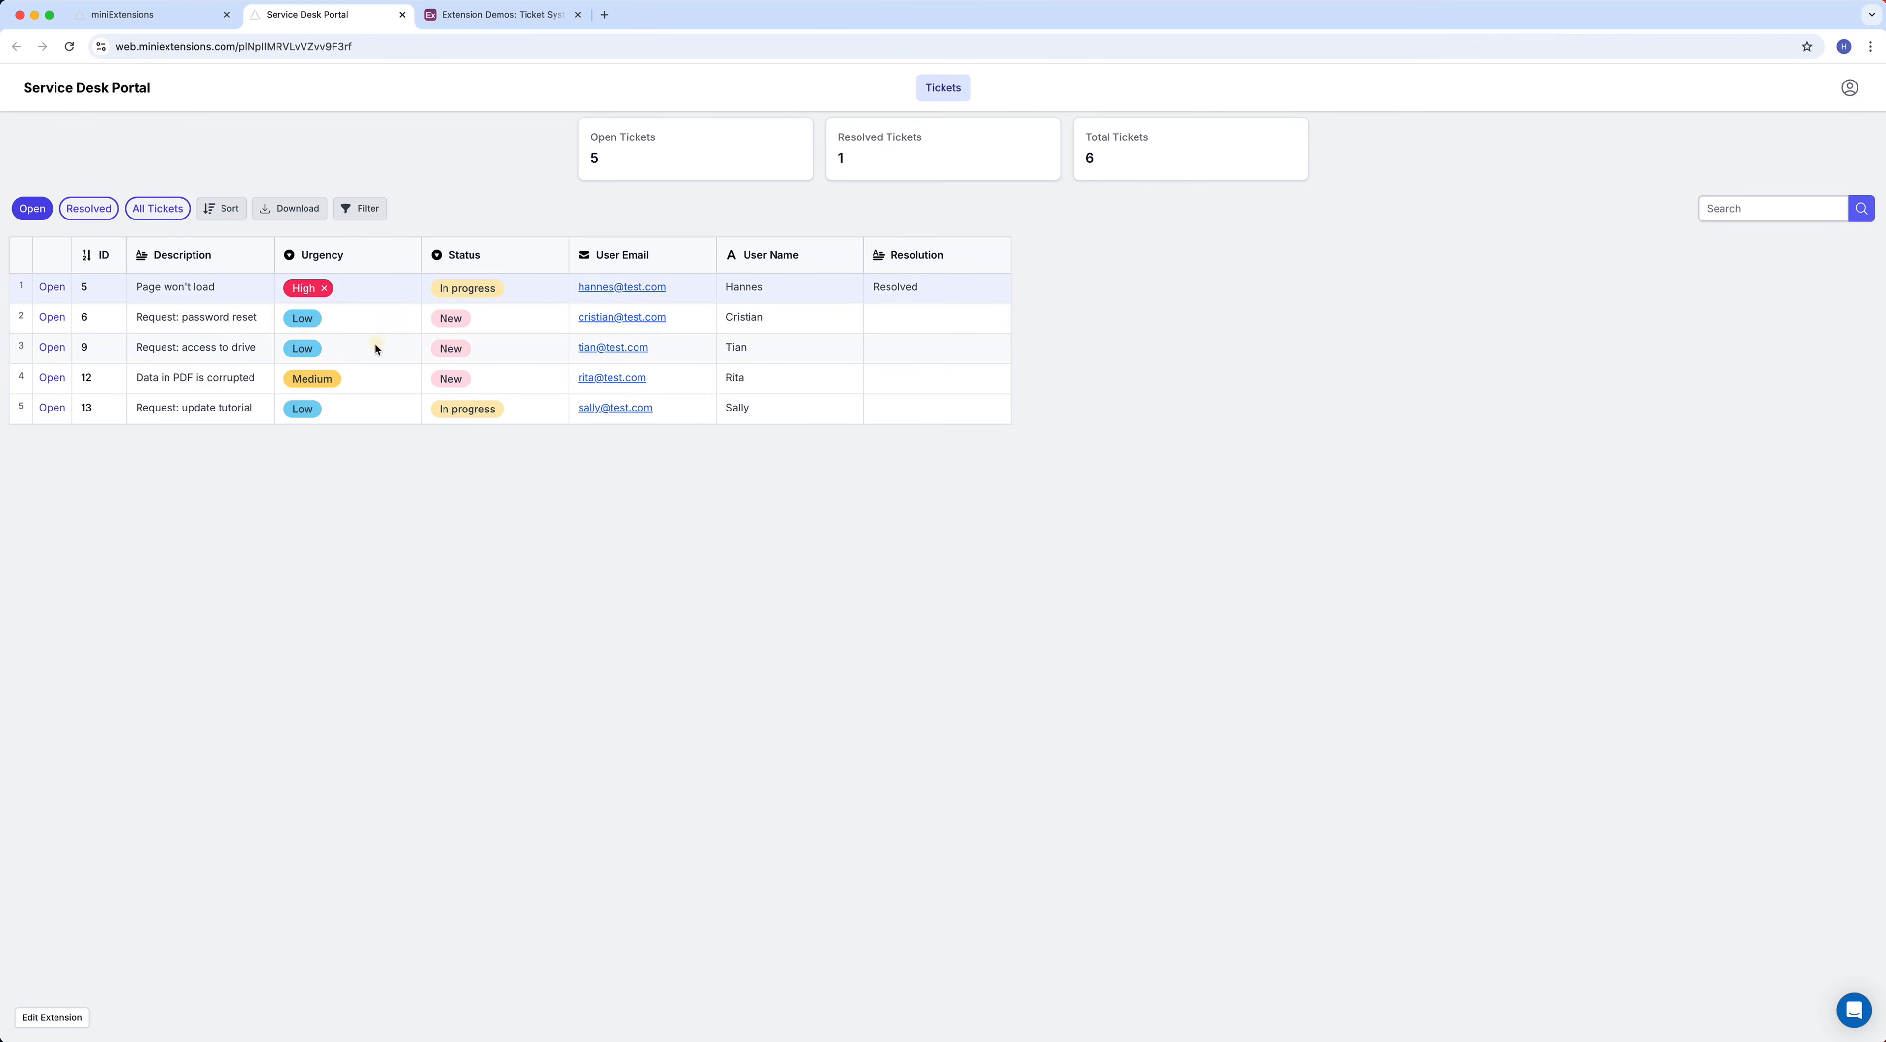
pyautogui.click(324, 288)
pyautogui.click(324, 295)
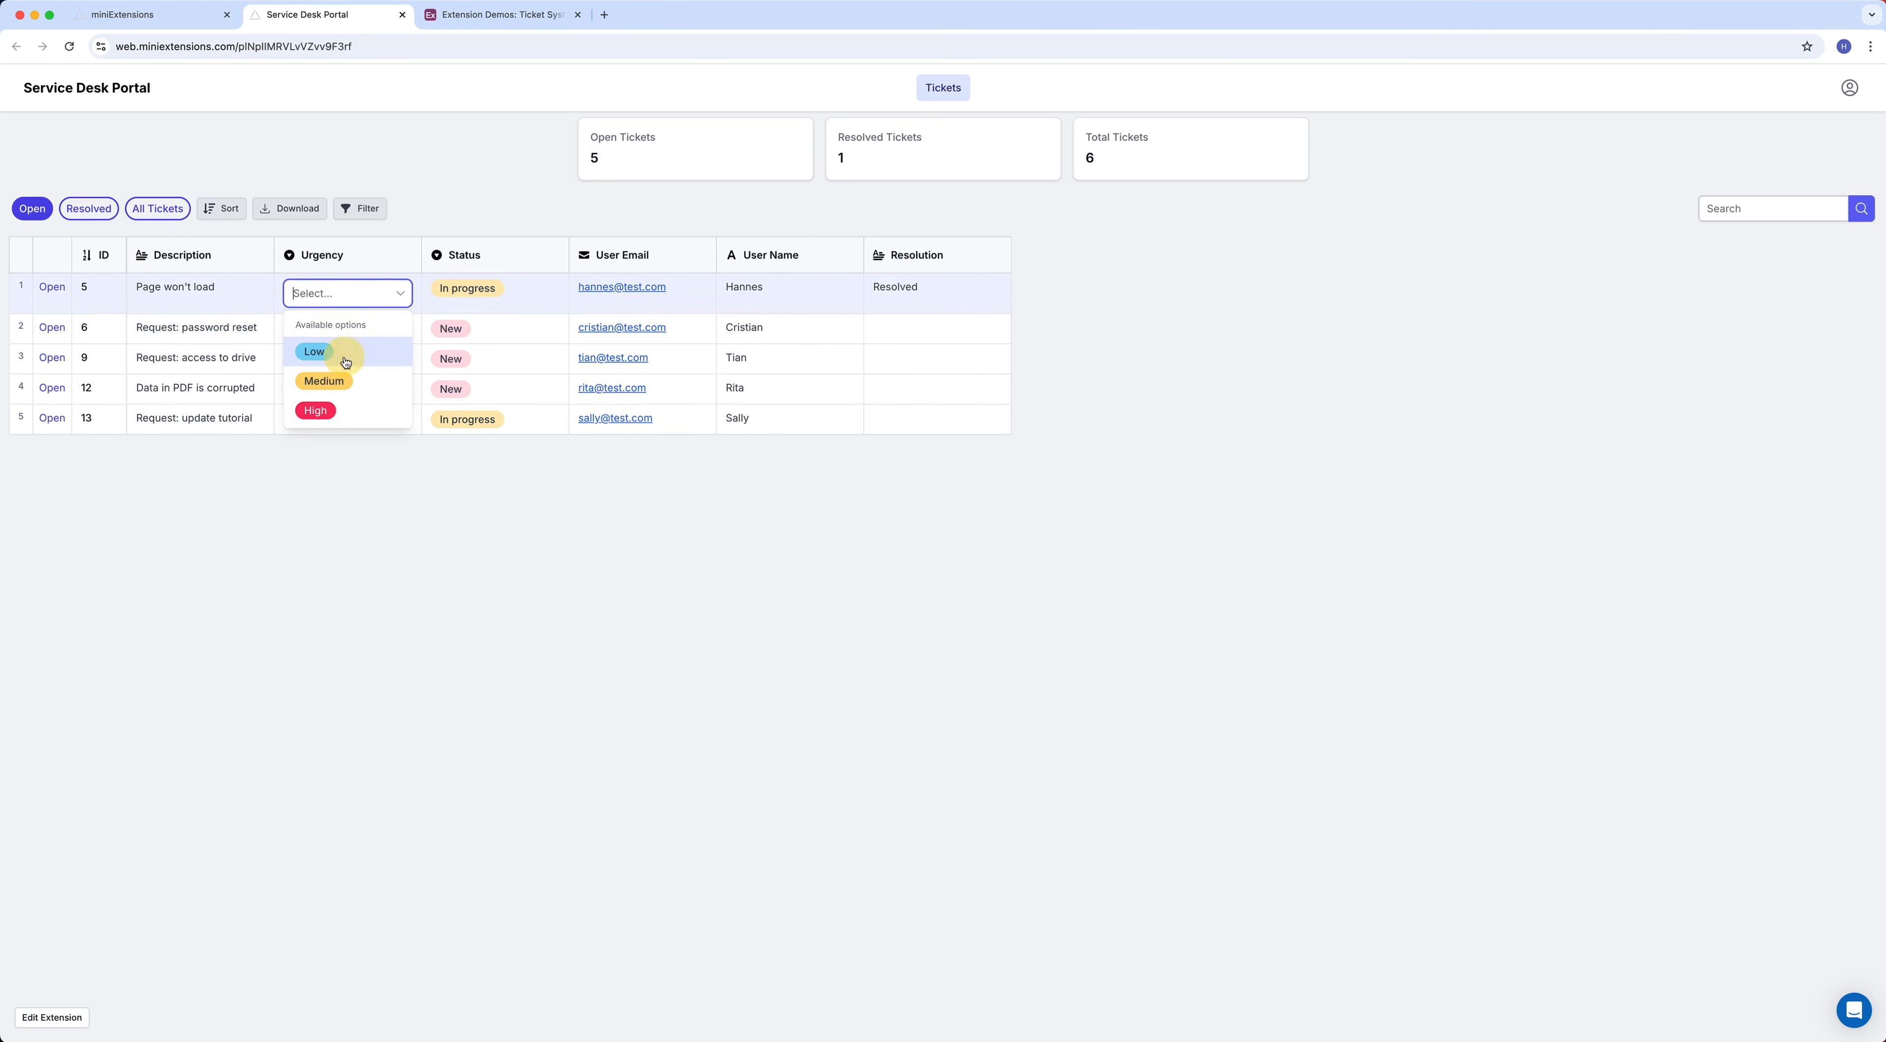
pyautogui.click(341, 378)
pyautogui.click(360, 490)
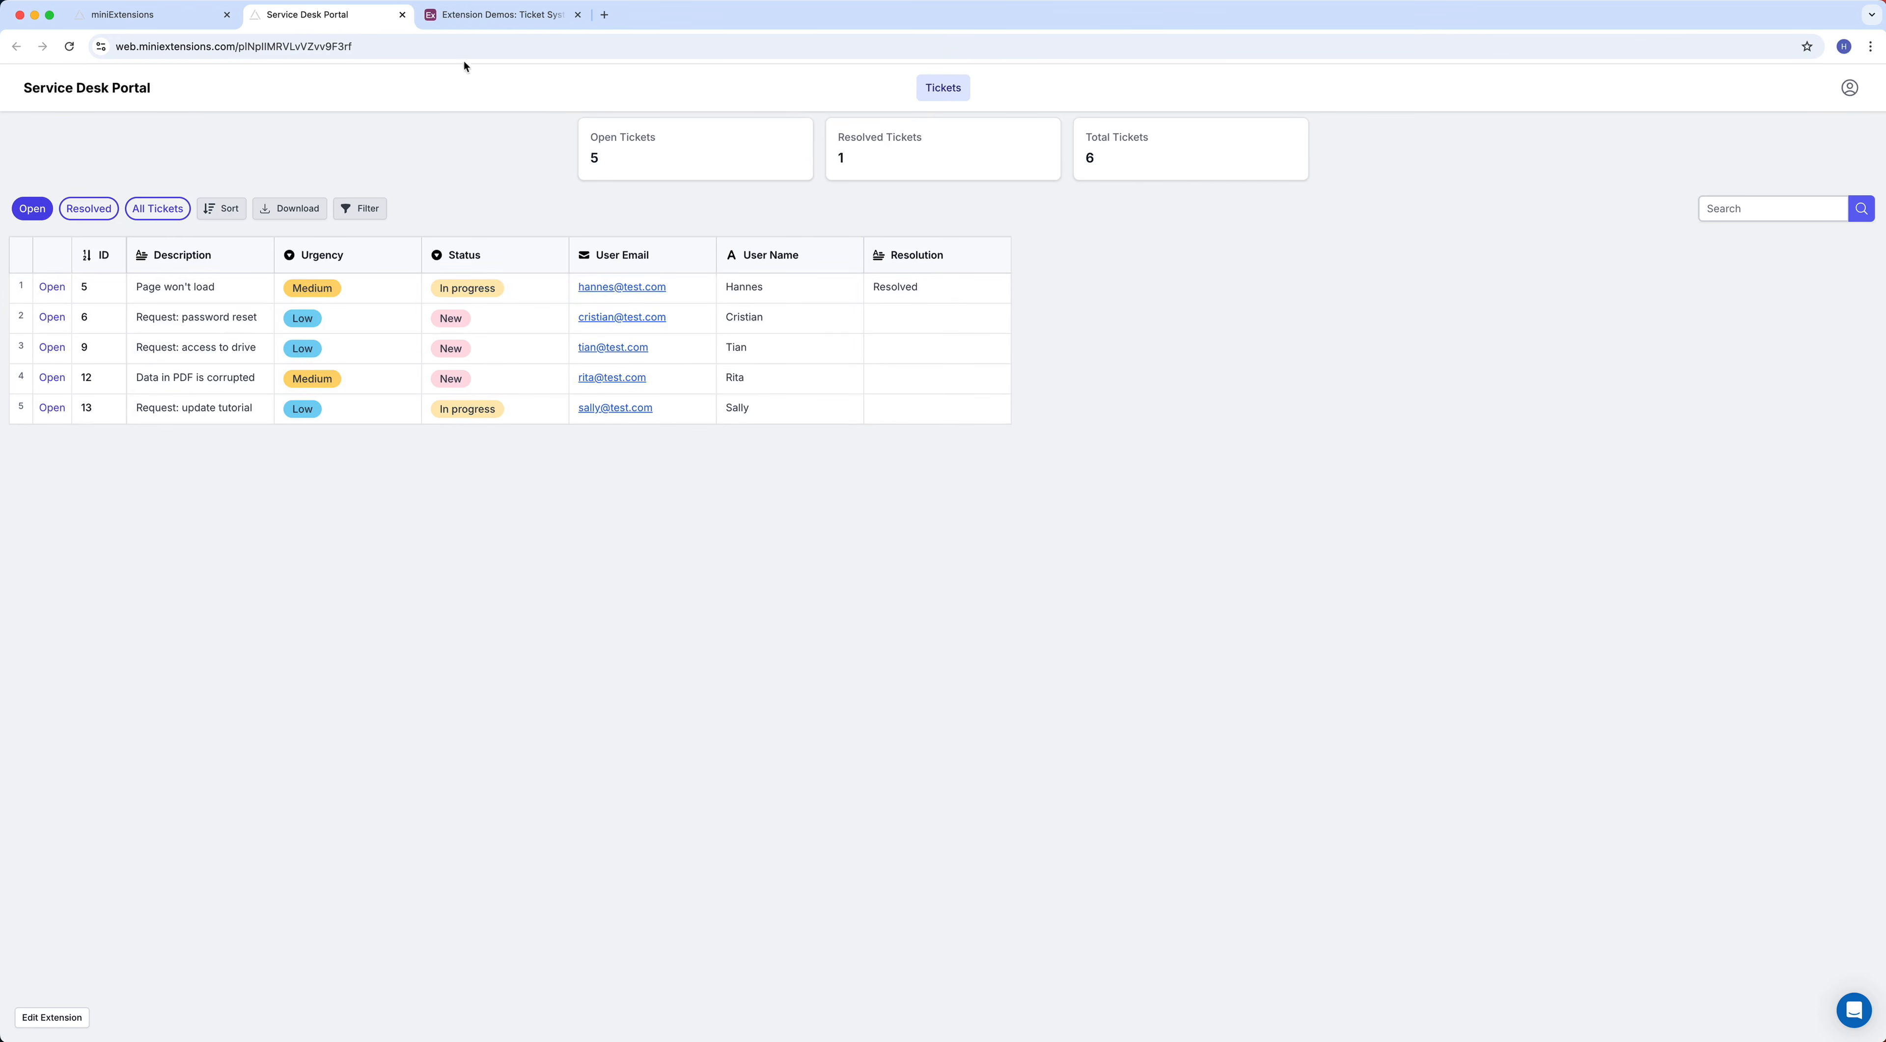
pyautogui.click(479, 16)
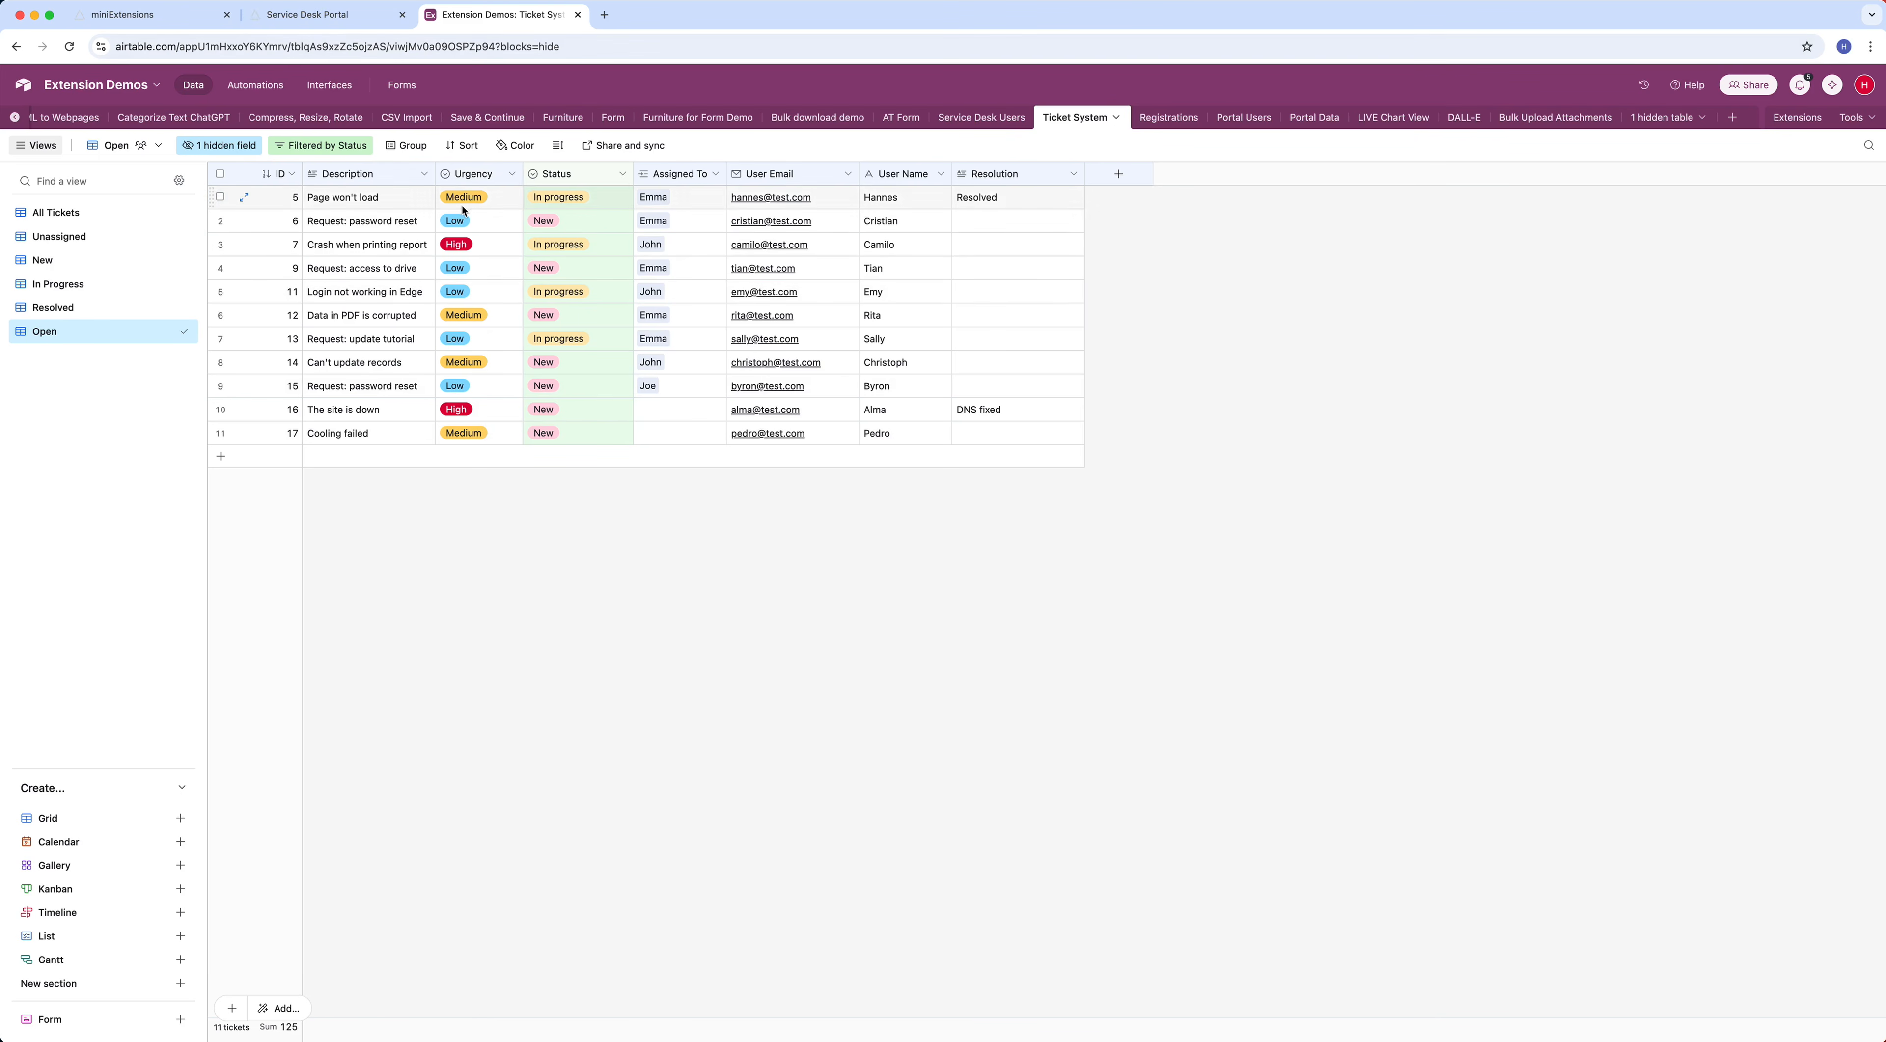
pyautogui.click(328, 18)
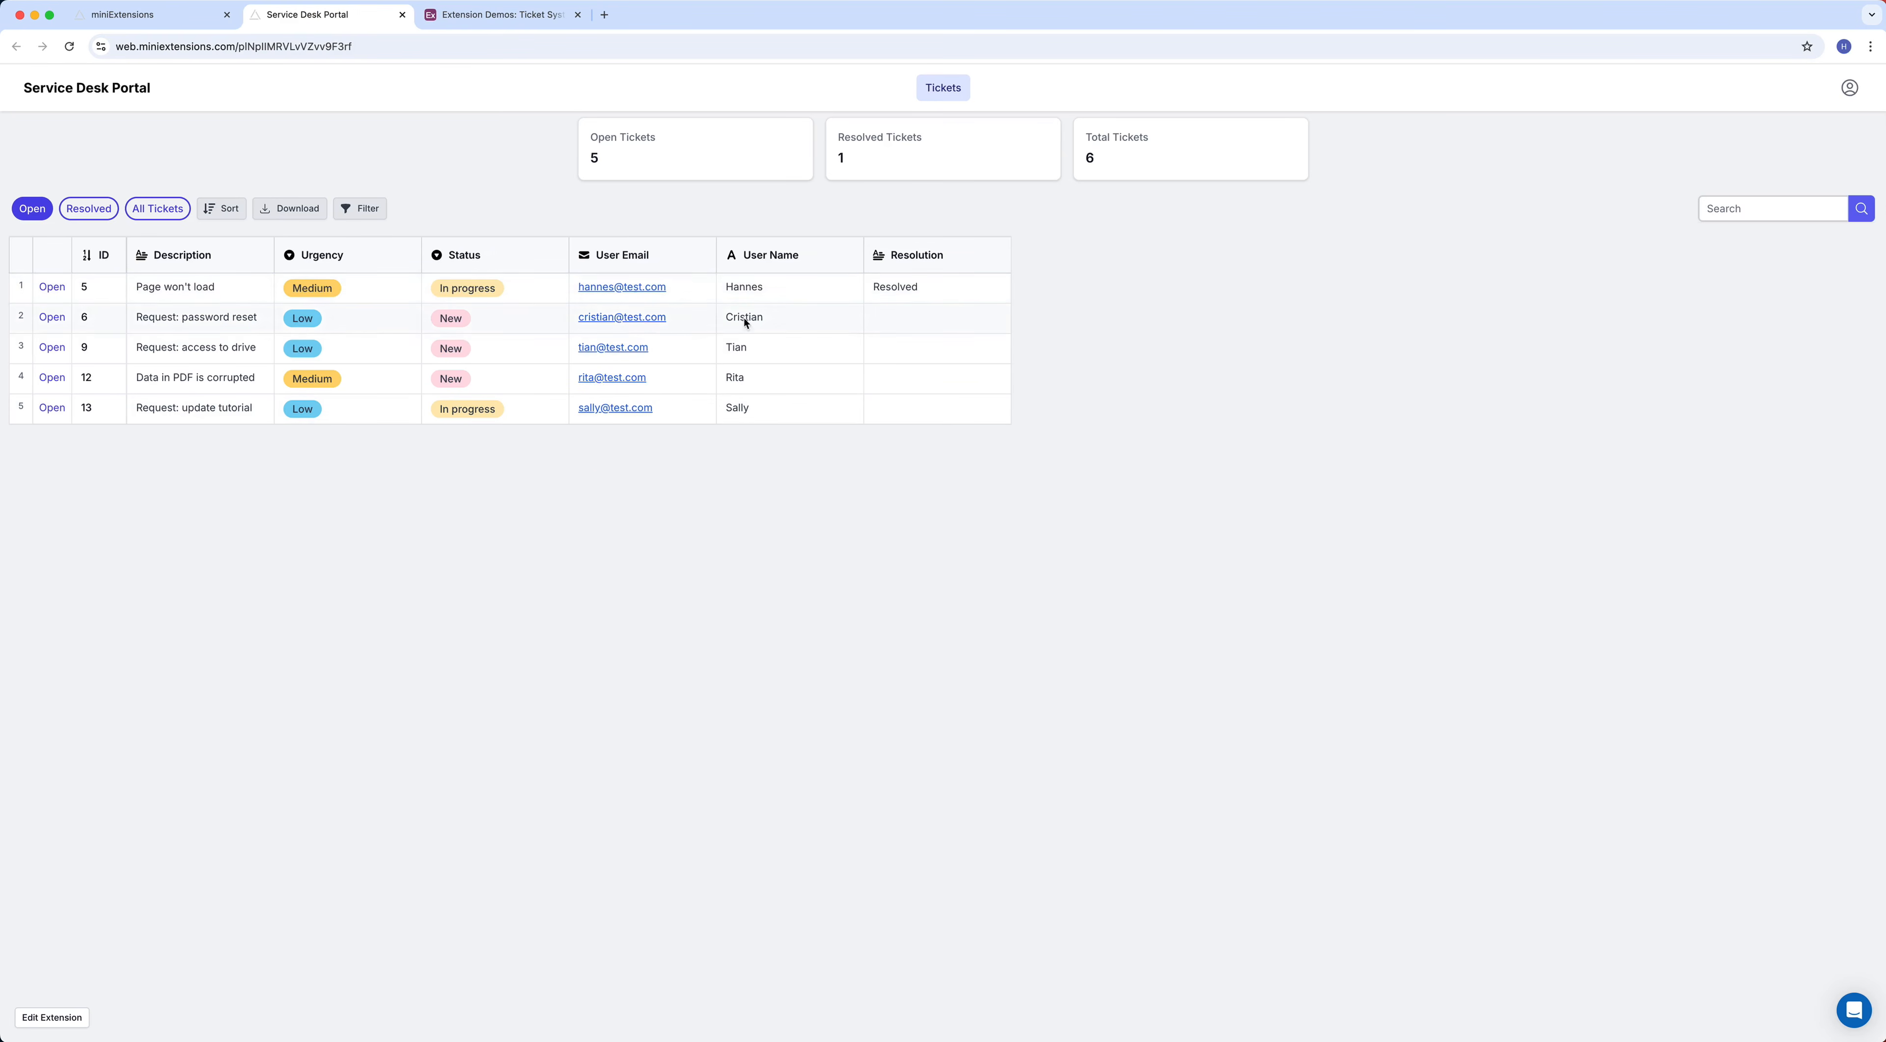
# Check which fields of the "Page won't load" ticket can be edited inline, from Urgency through Resolution
pyautogui.click(375, 299)
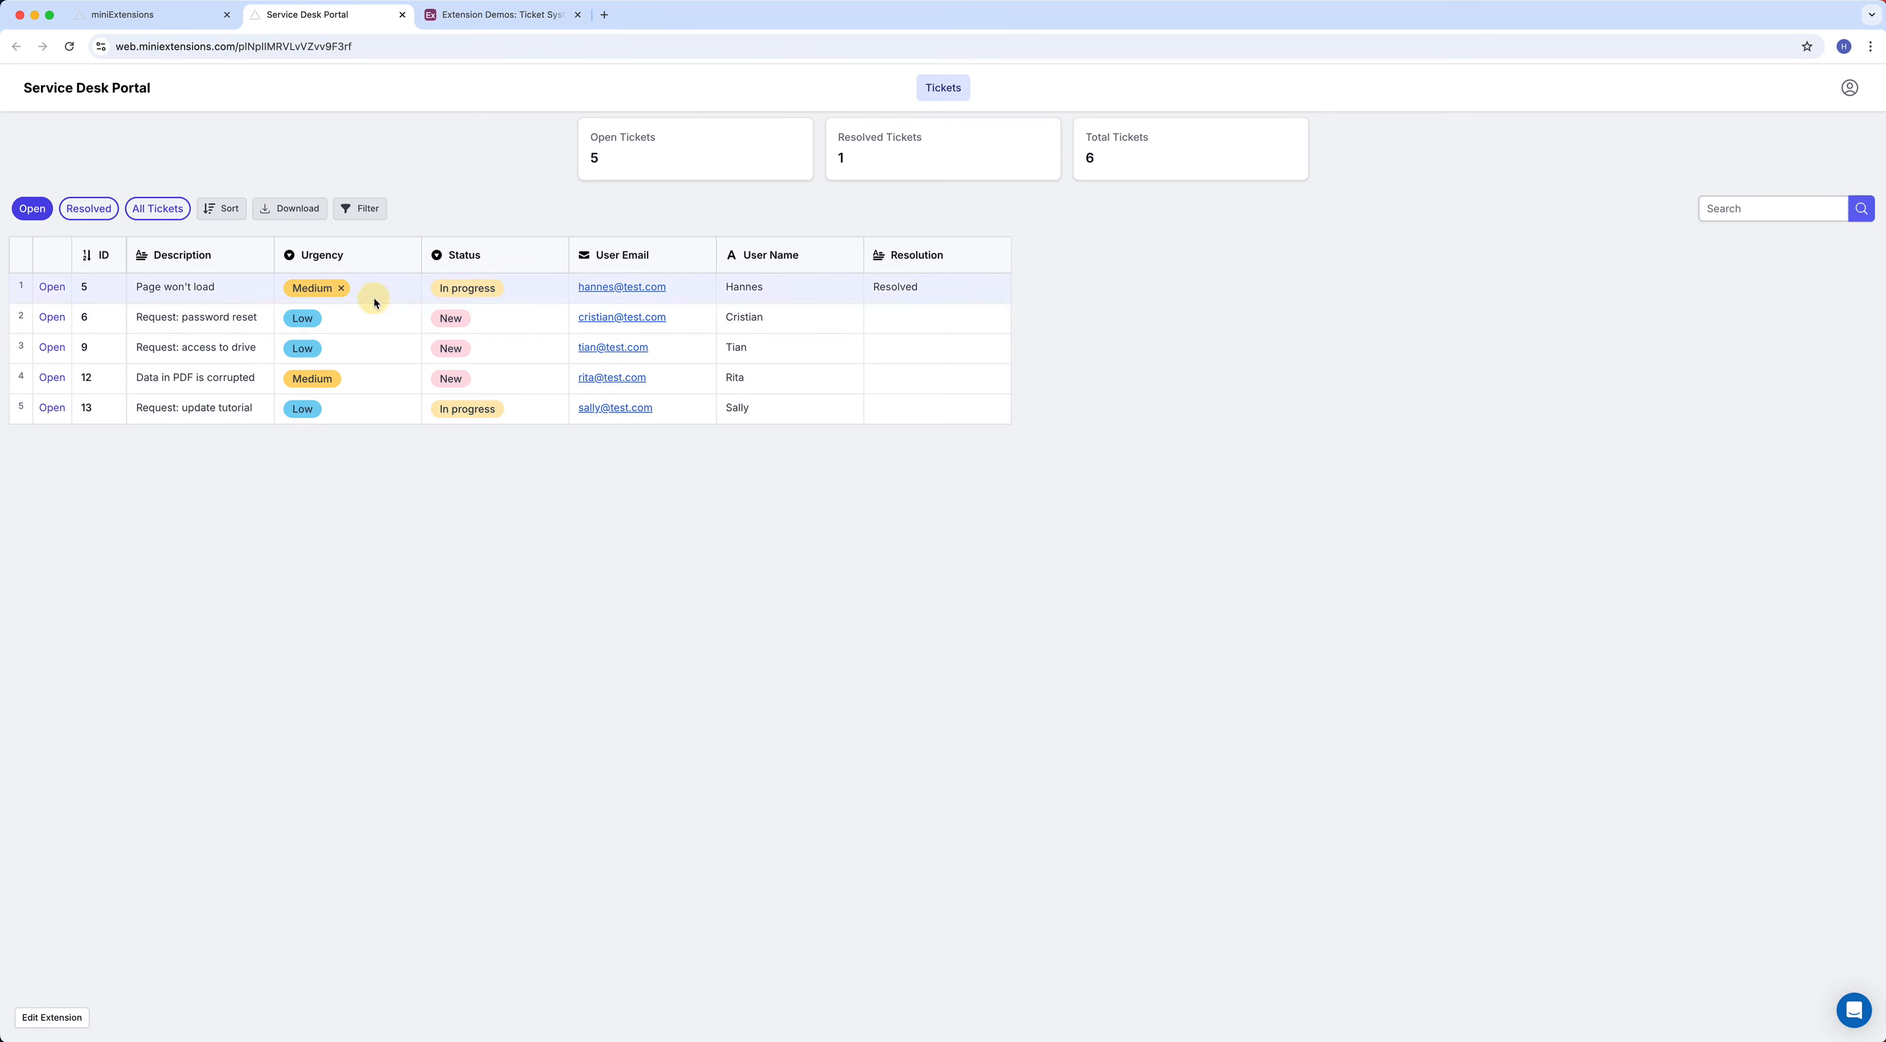
pyautogui.click(544, 287)
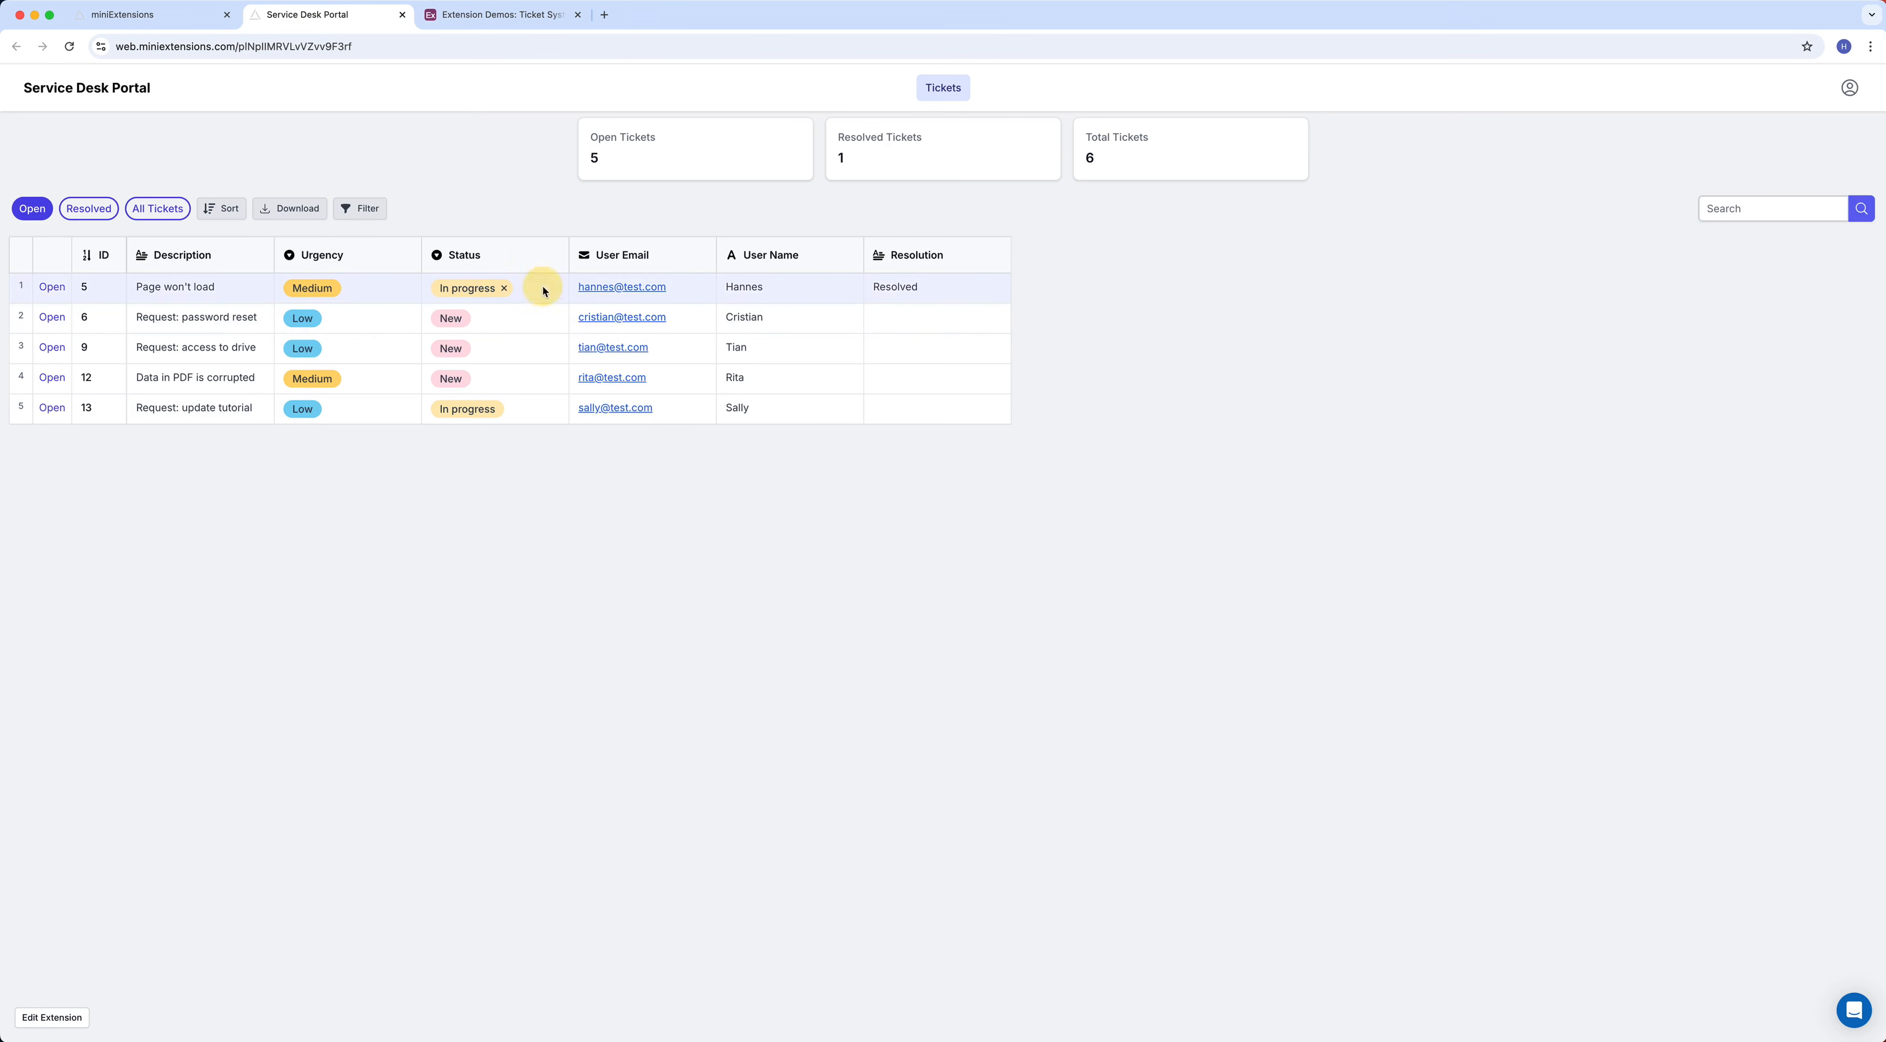
pyautogui.click(697, 288)
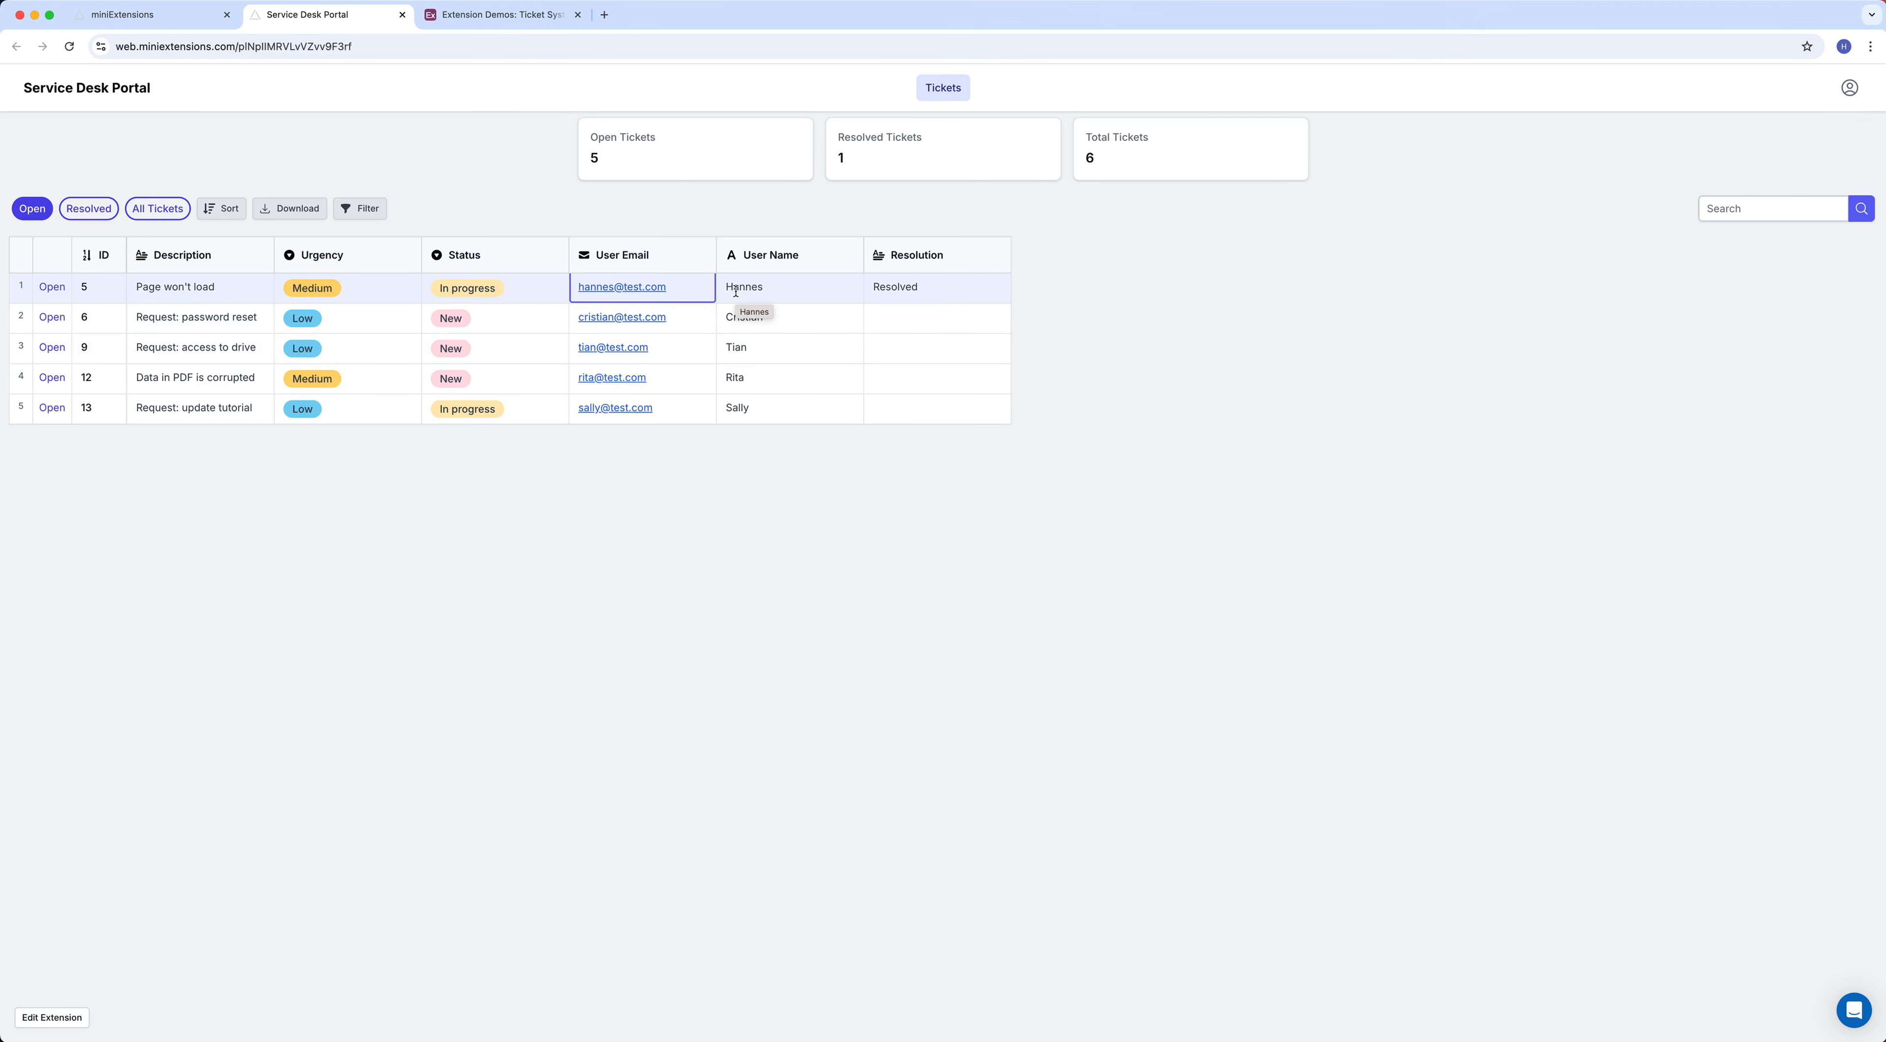
pyautogui.click(775, 289)
pyautogui.doubleClick(911, 297)
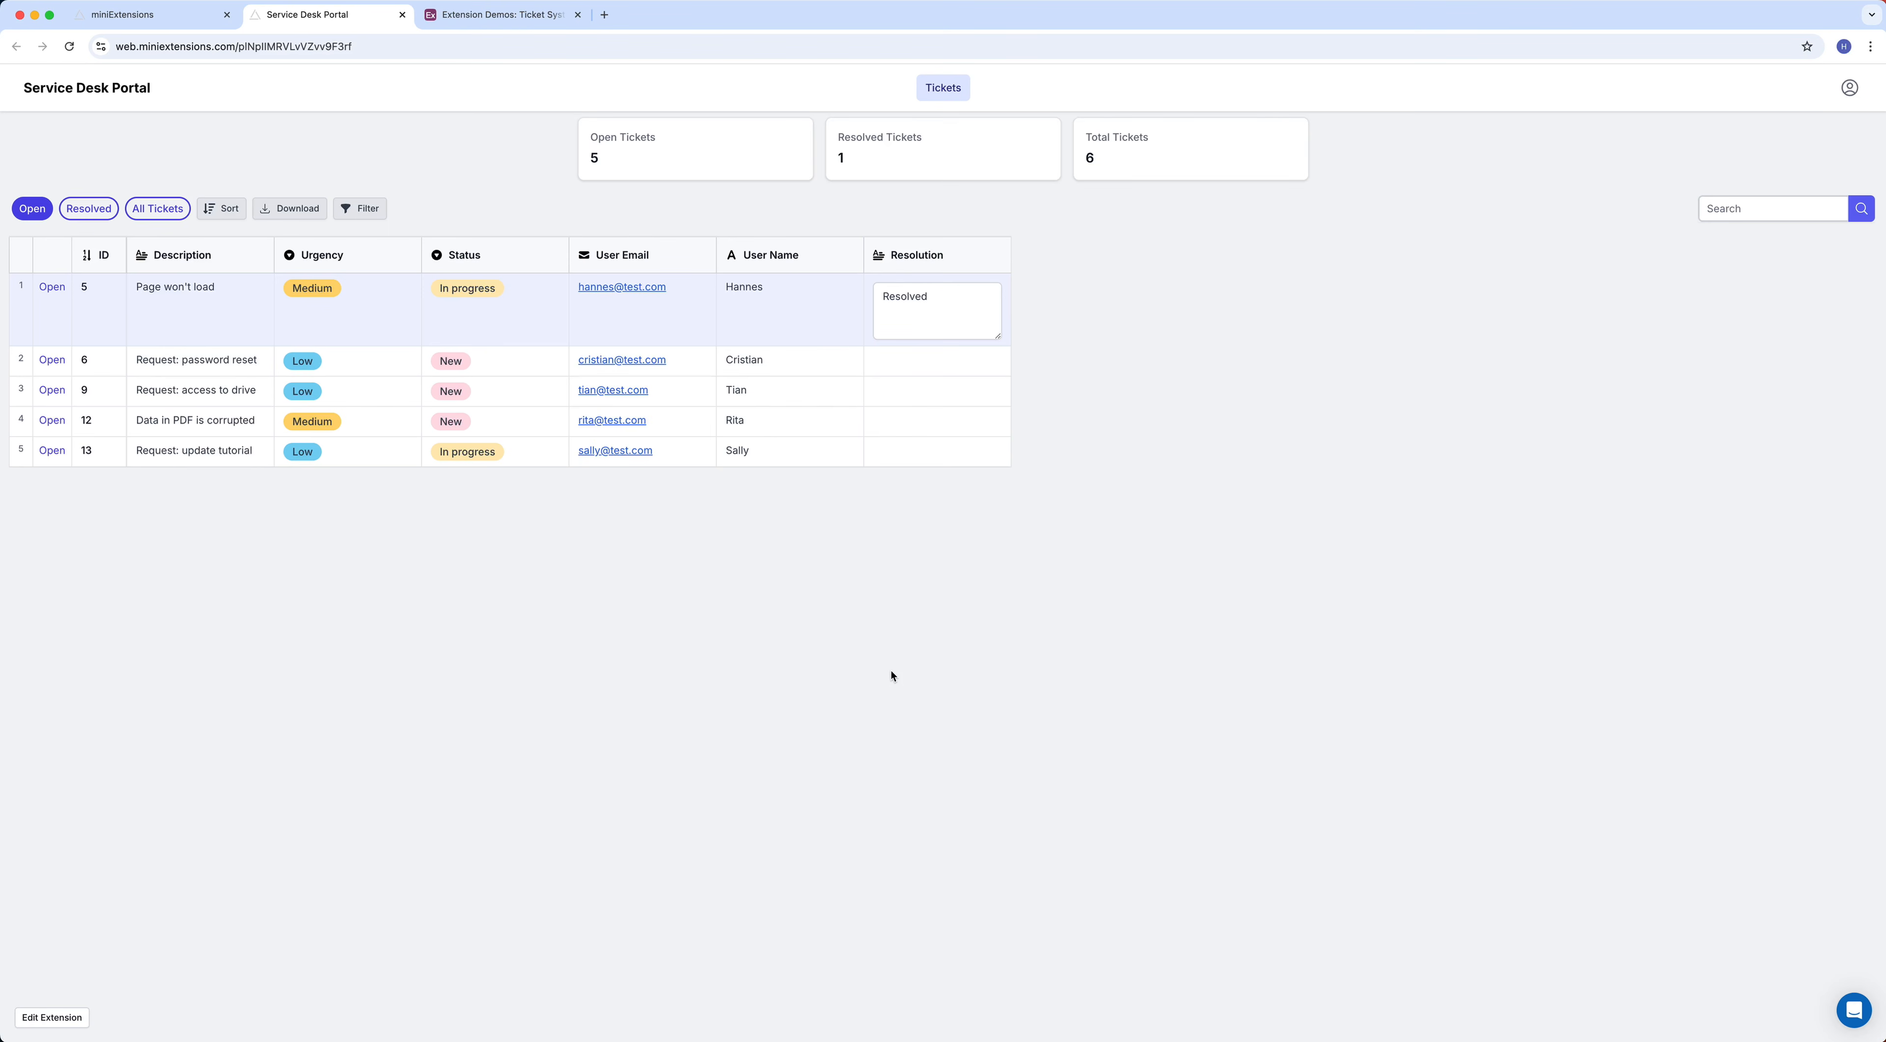
pyautogui.click(207, 387)
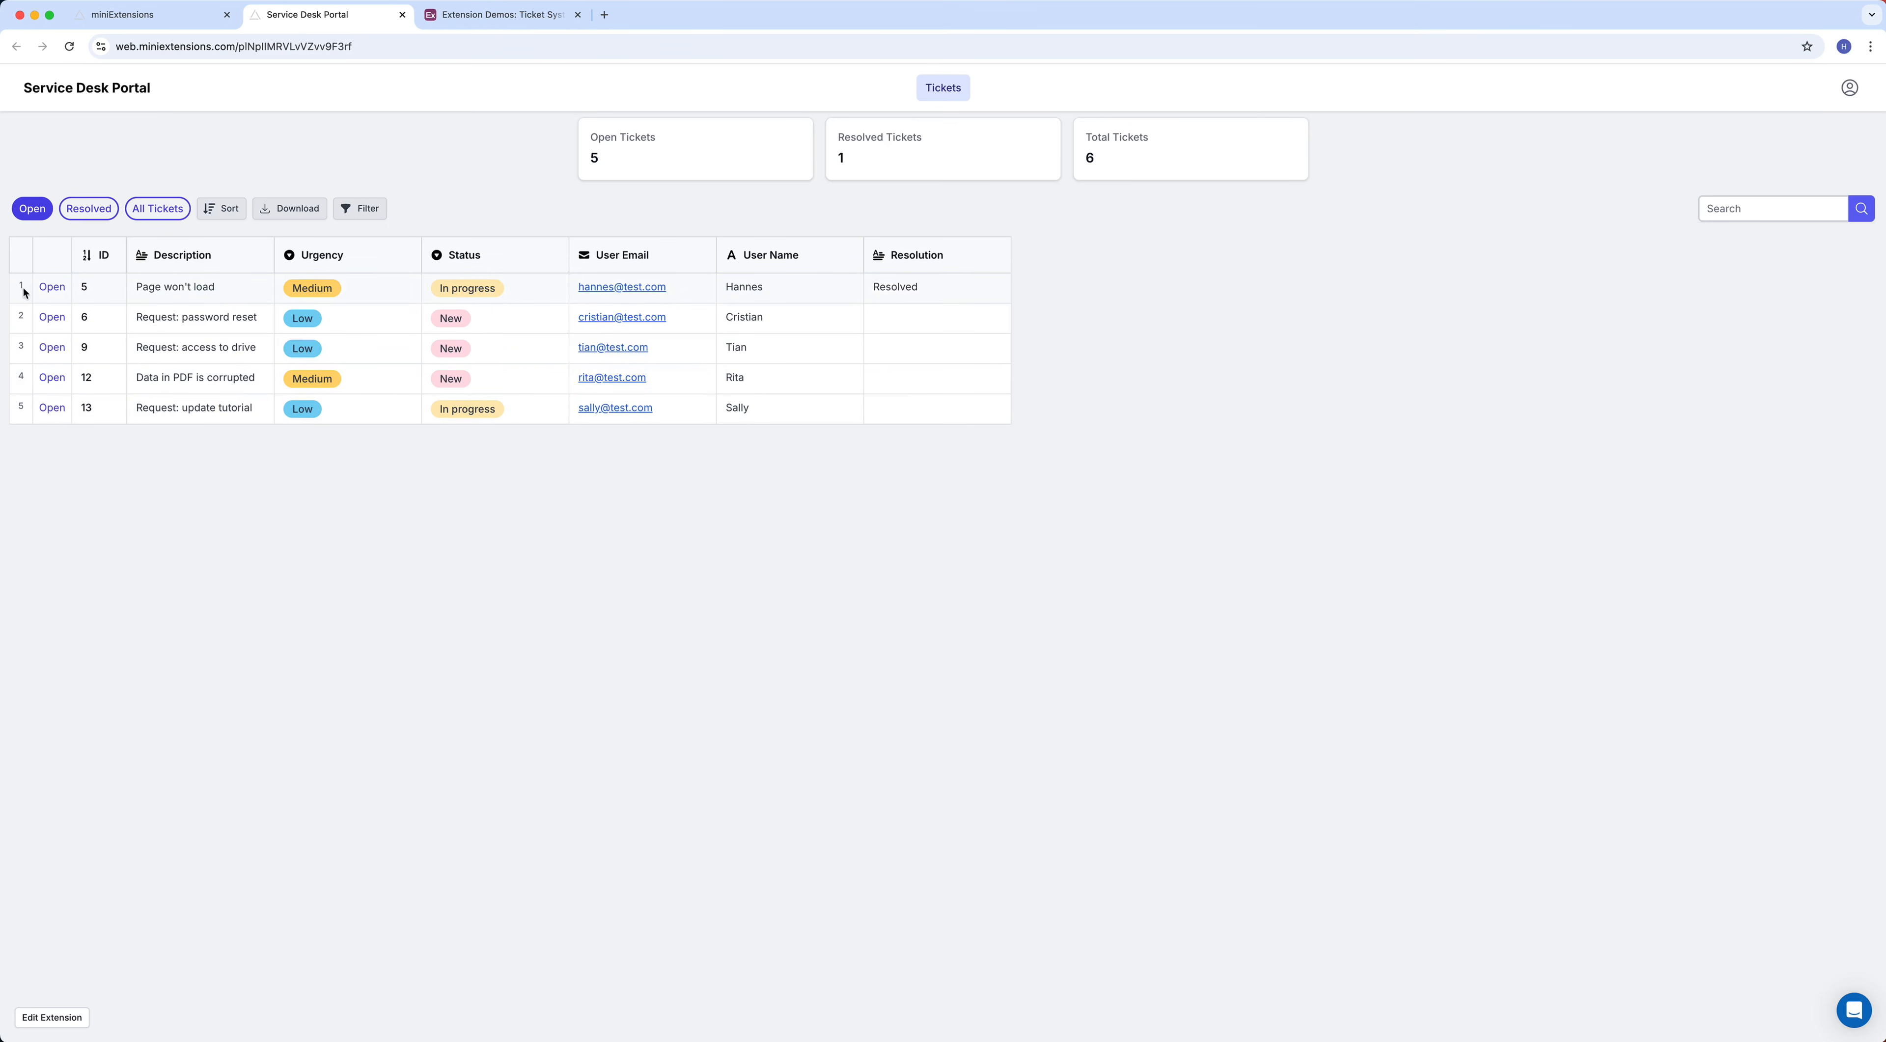
# Open the detail form of the "Page won't load" ticket, inspect its read-only and editable fields, and close it without submitting
pyautogui.click(55, 291)
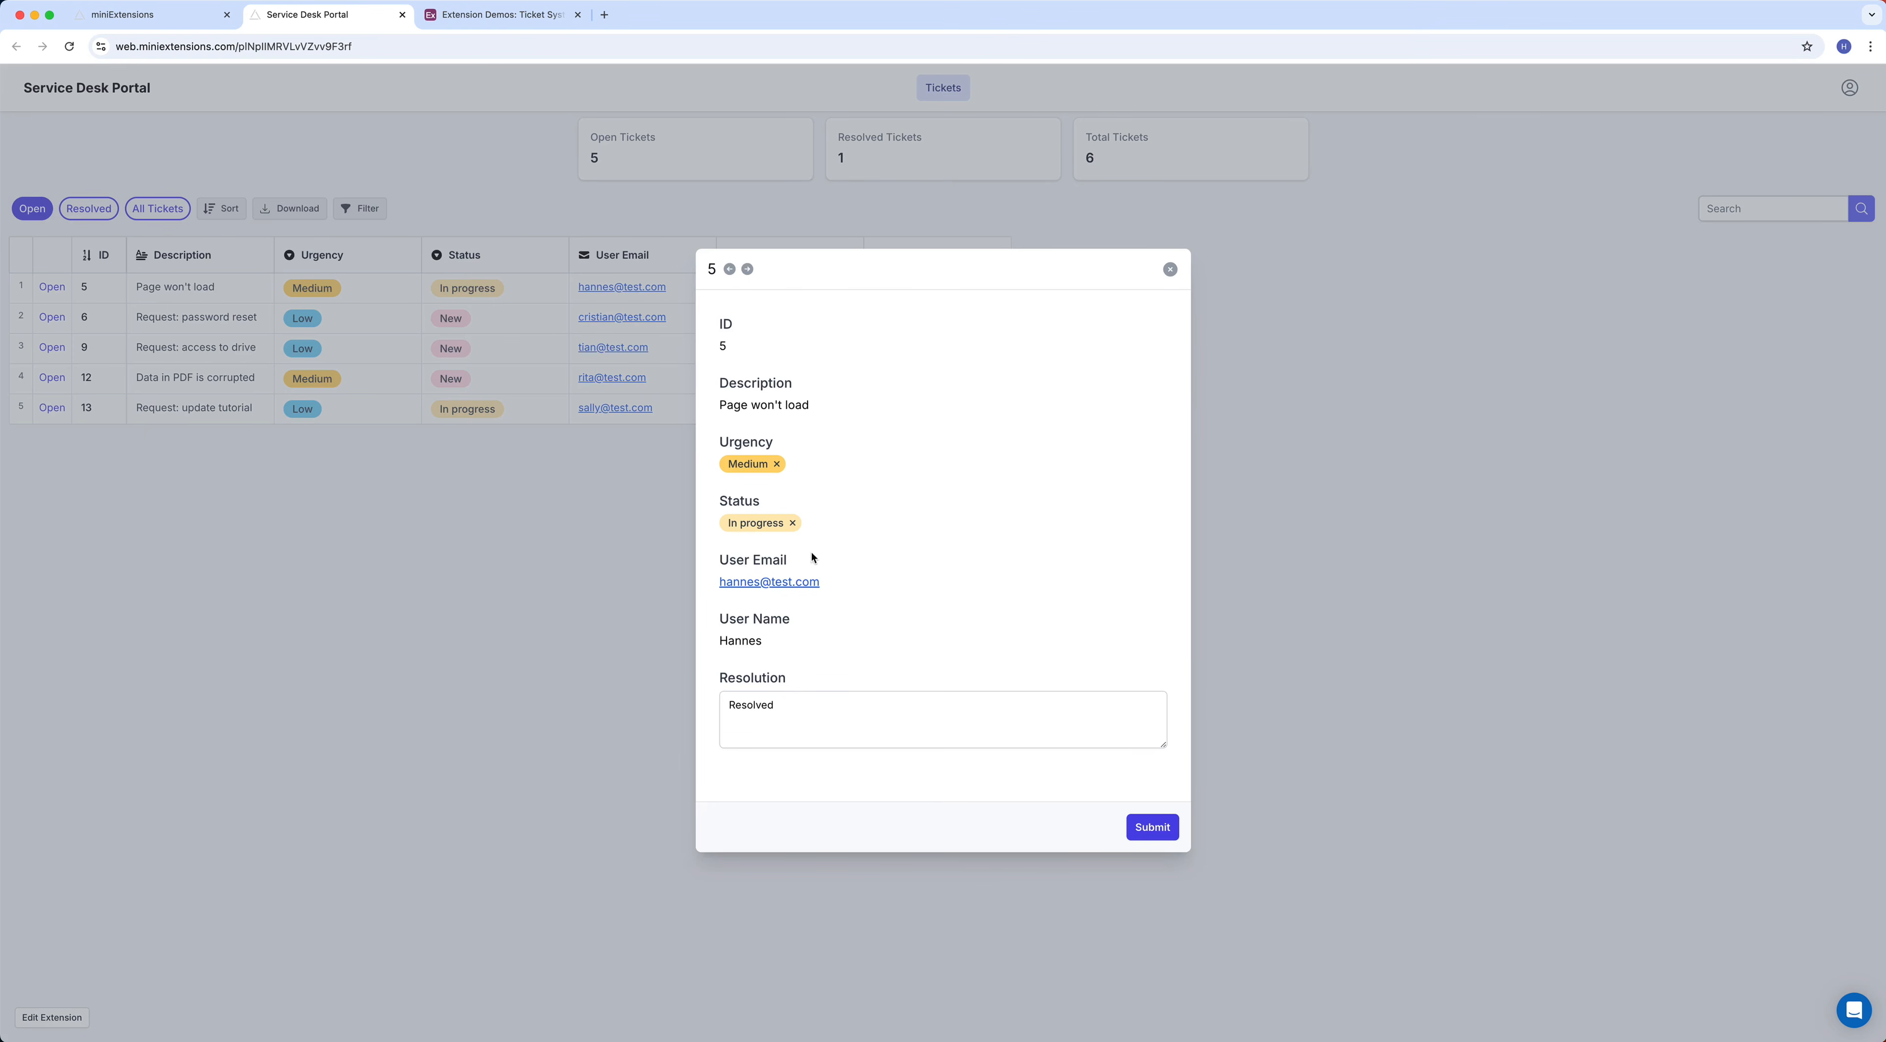
pyautogui.moveTo(780, 642); pyautogui.dragTo(699, 601)
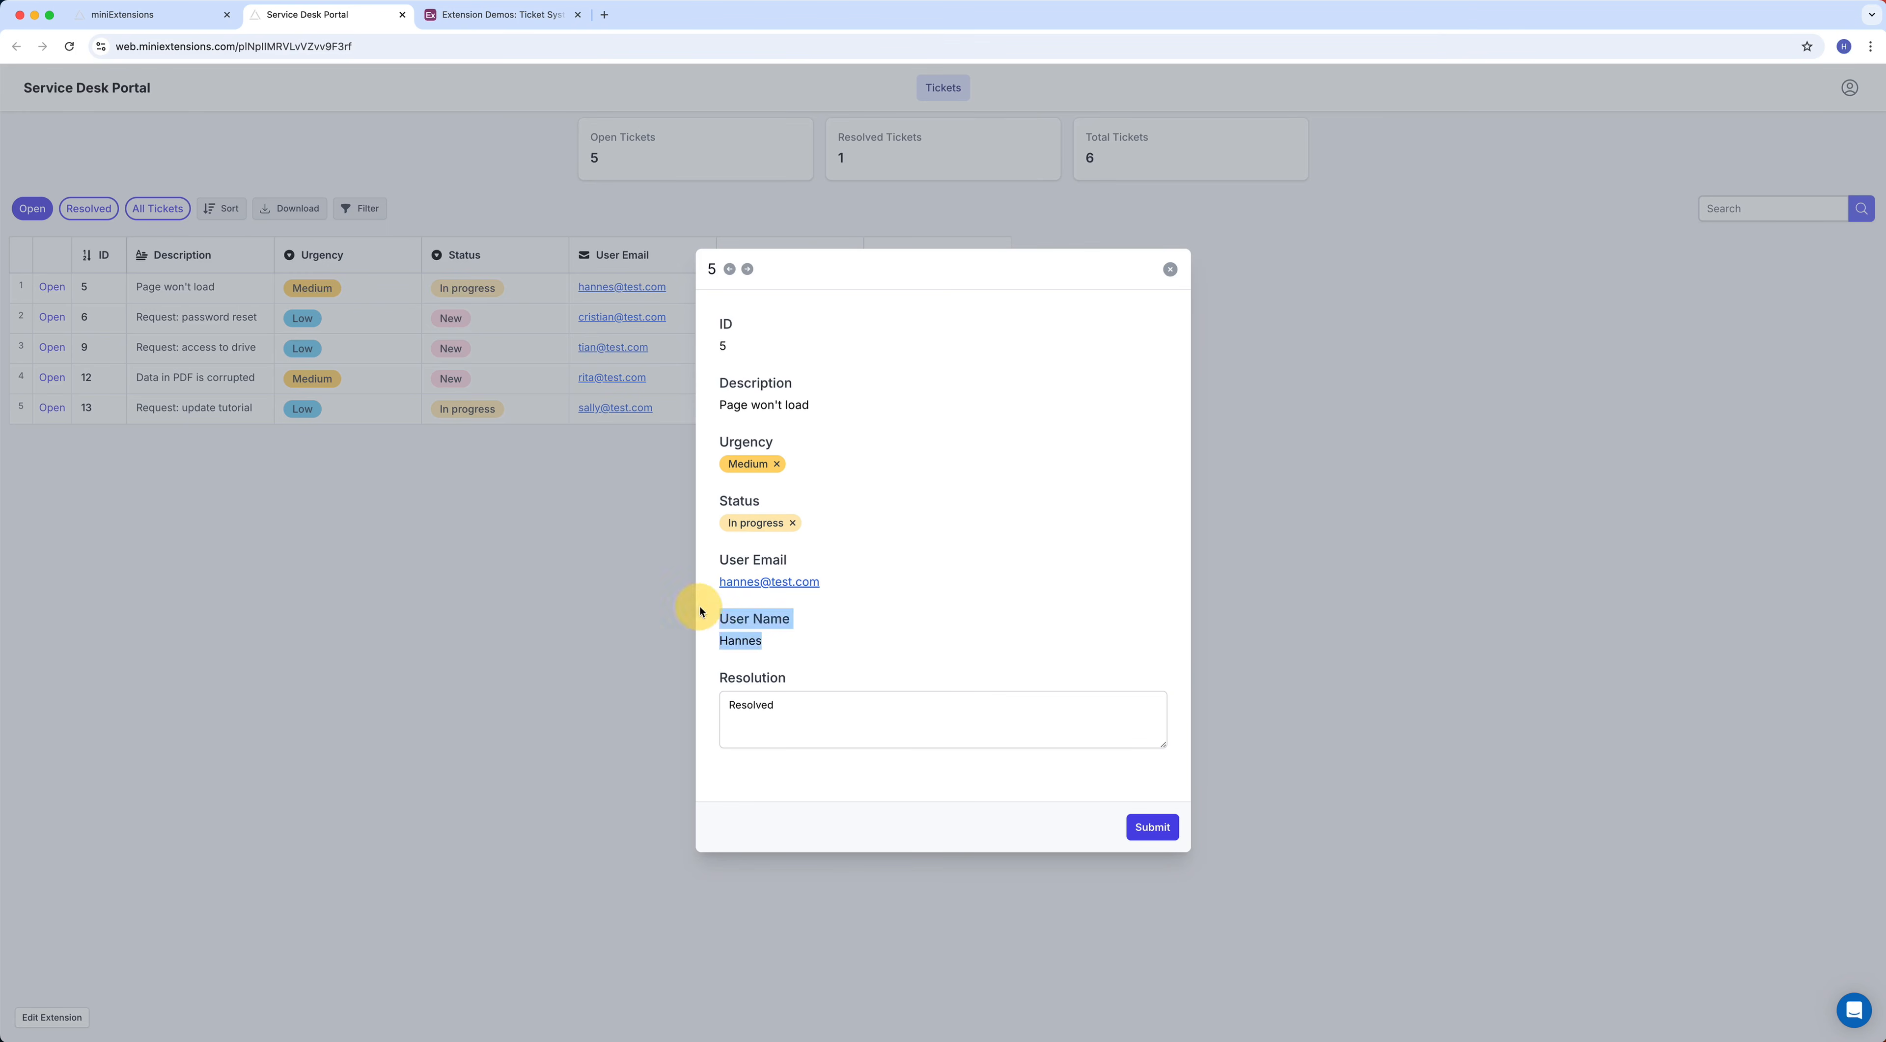
pyautogui.click(741, 565)
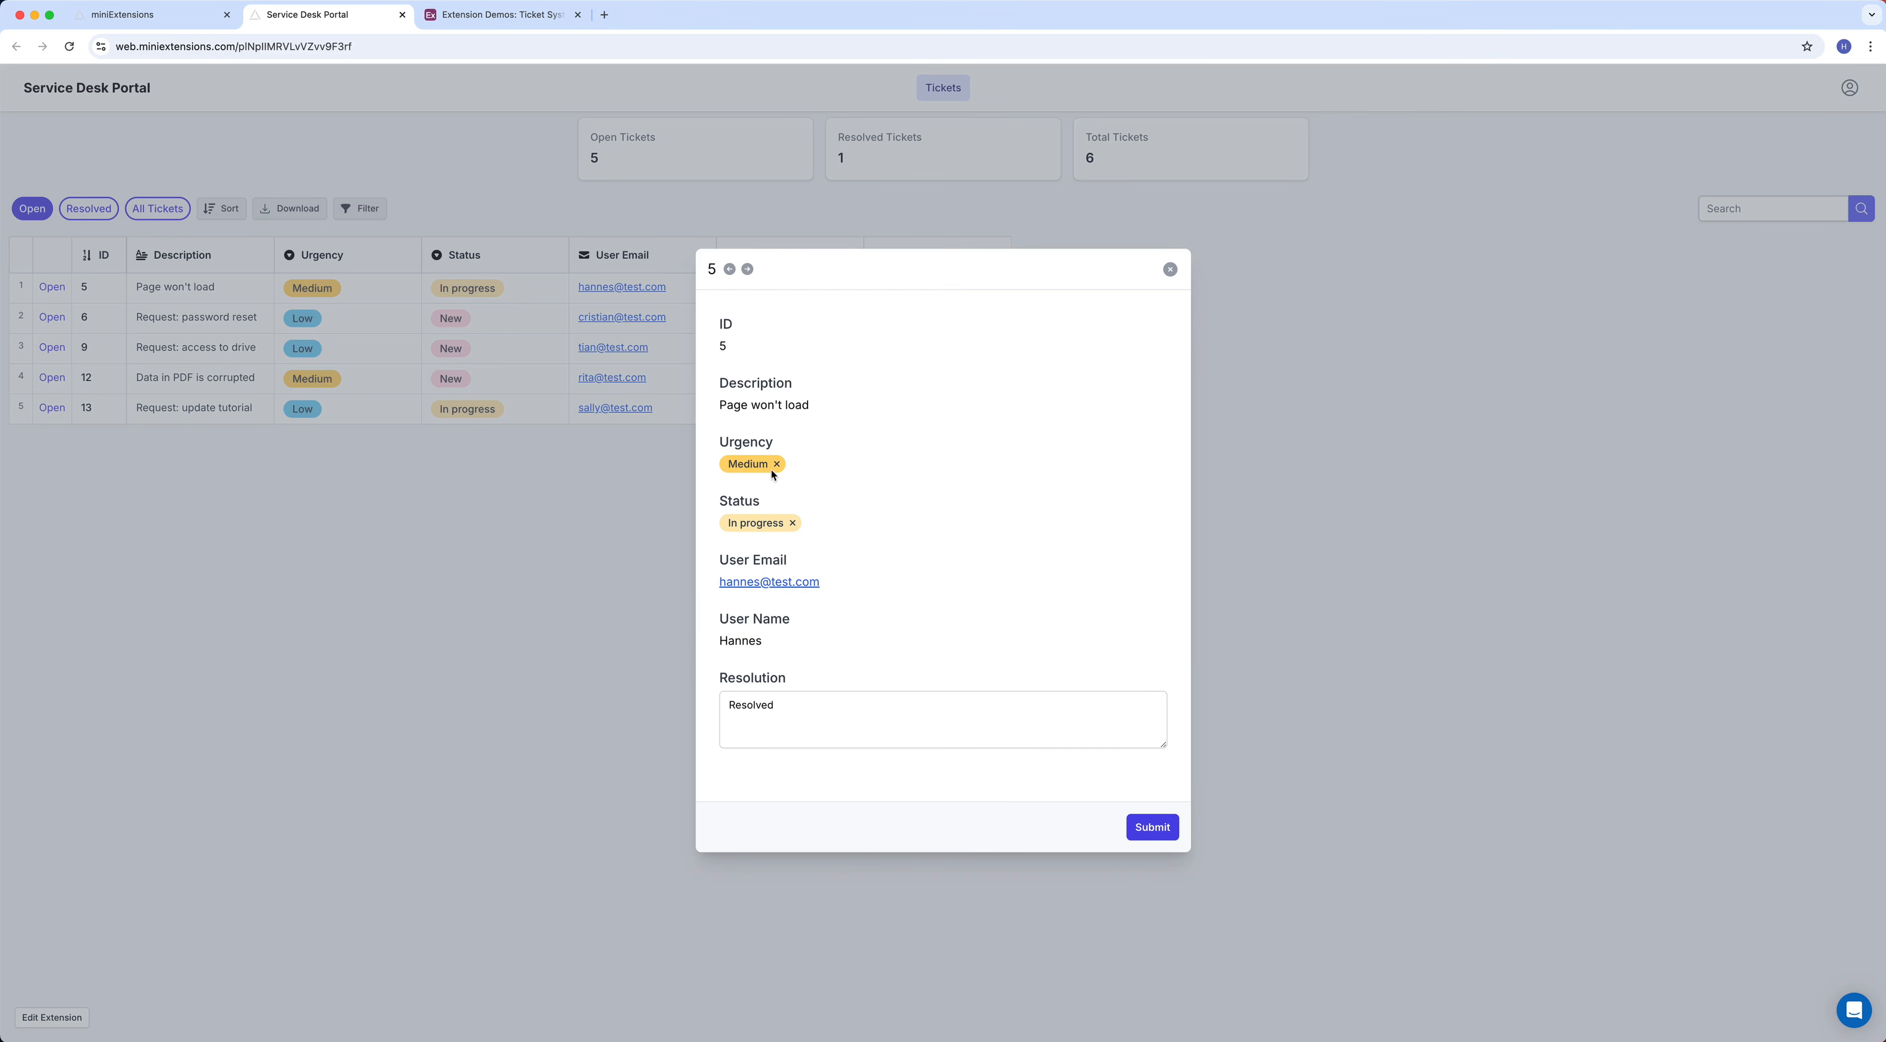
pyautogui.click(798, 724)
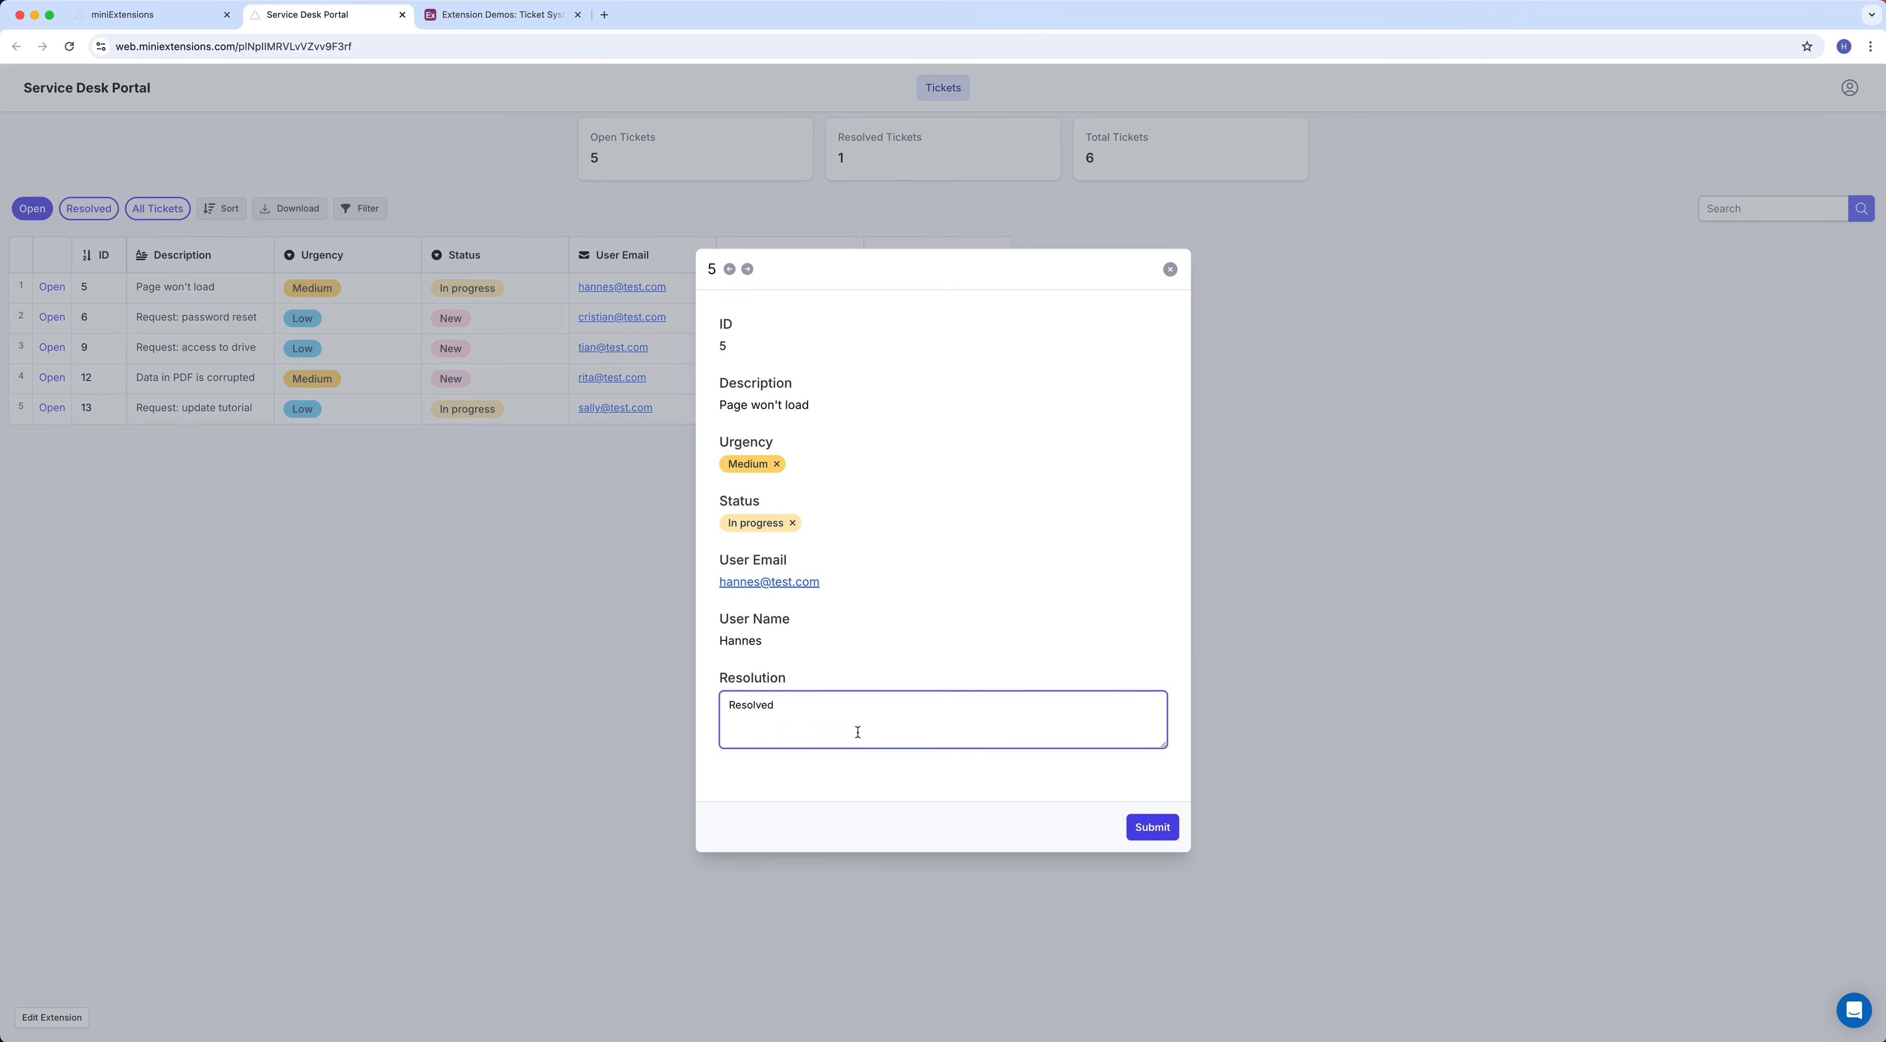
pyautogui.click(1169, 271)
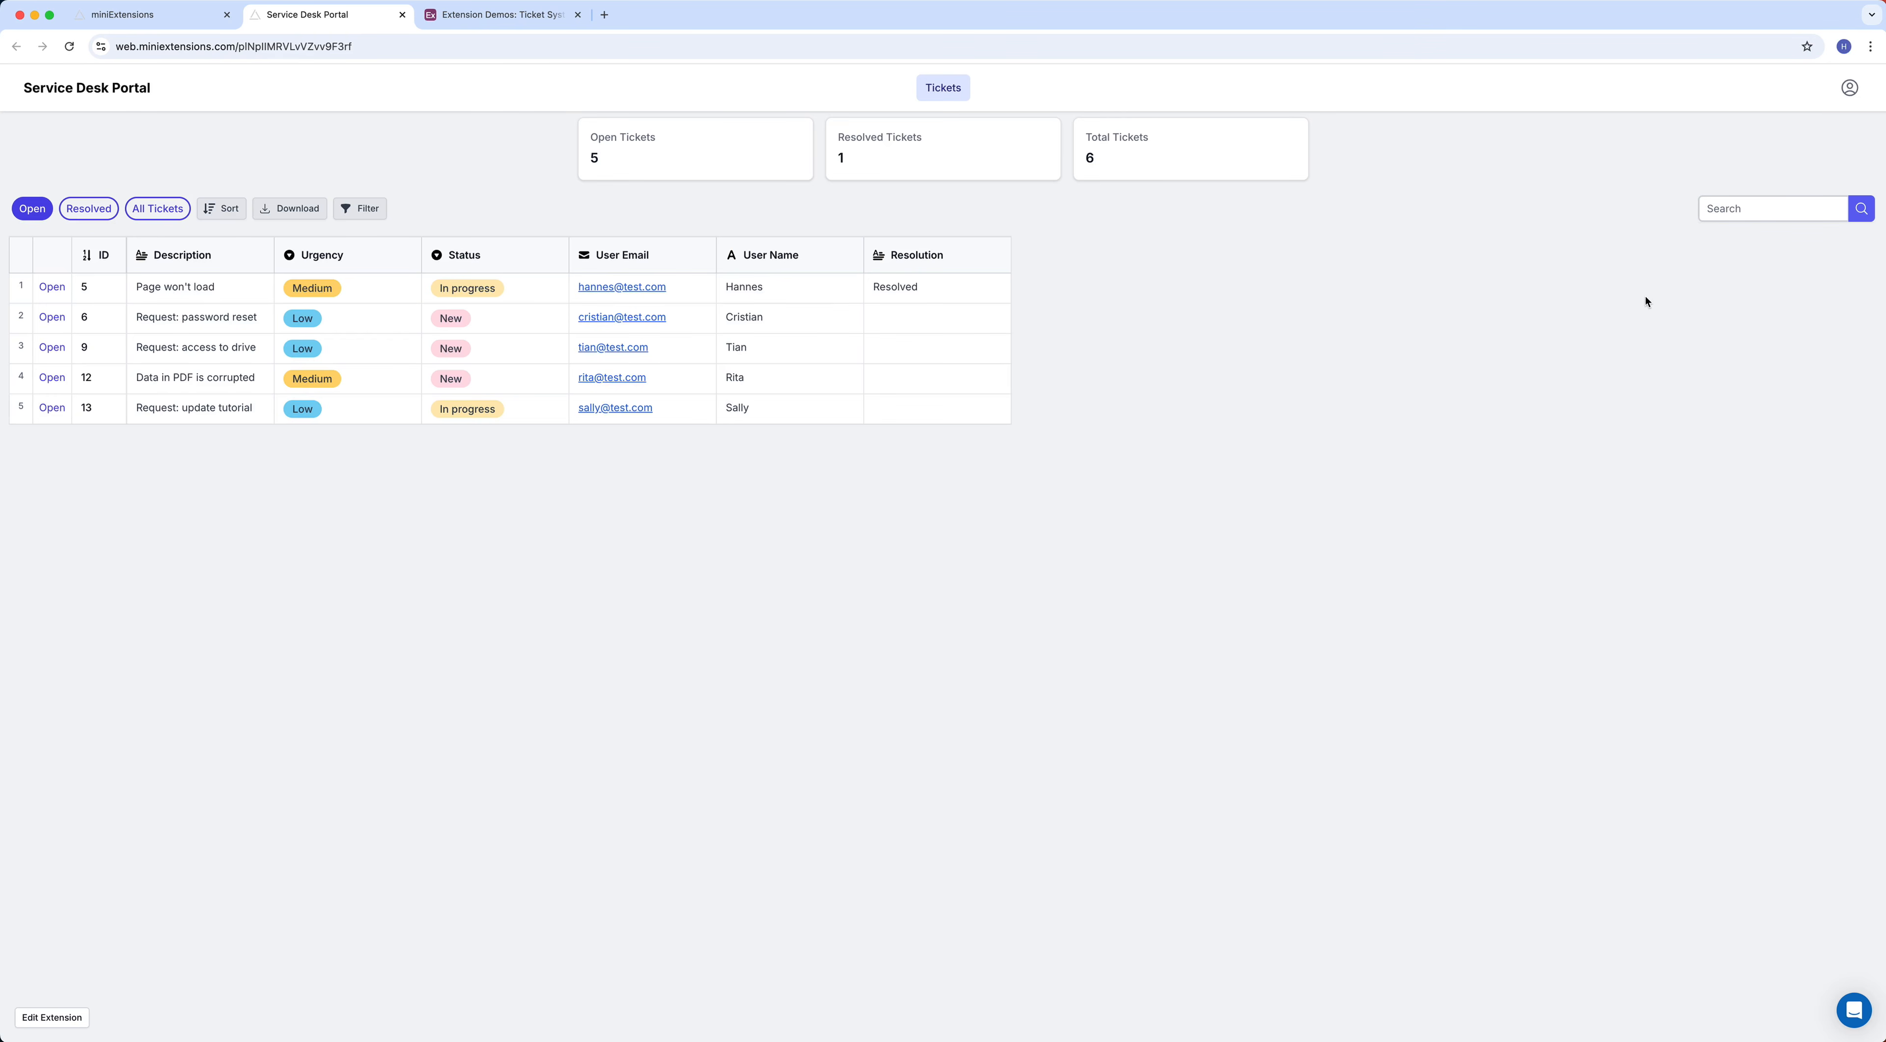
# View the logged-in agent's profile record with its linked tickets, and close it
pyautogui.click(1850, 88)
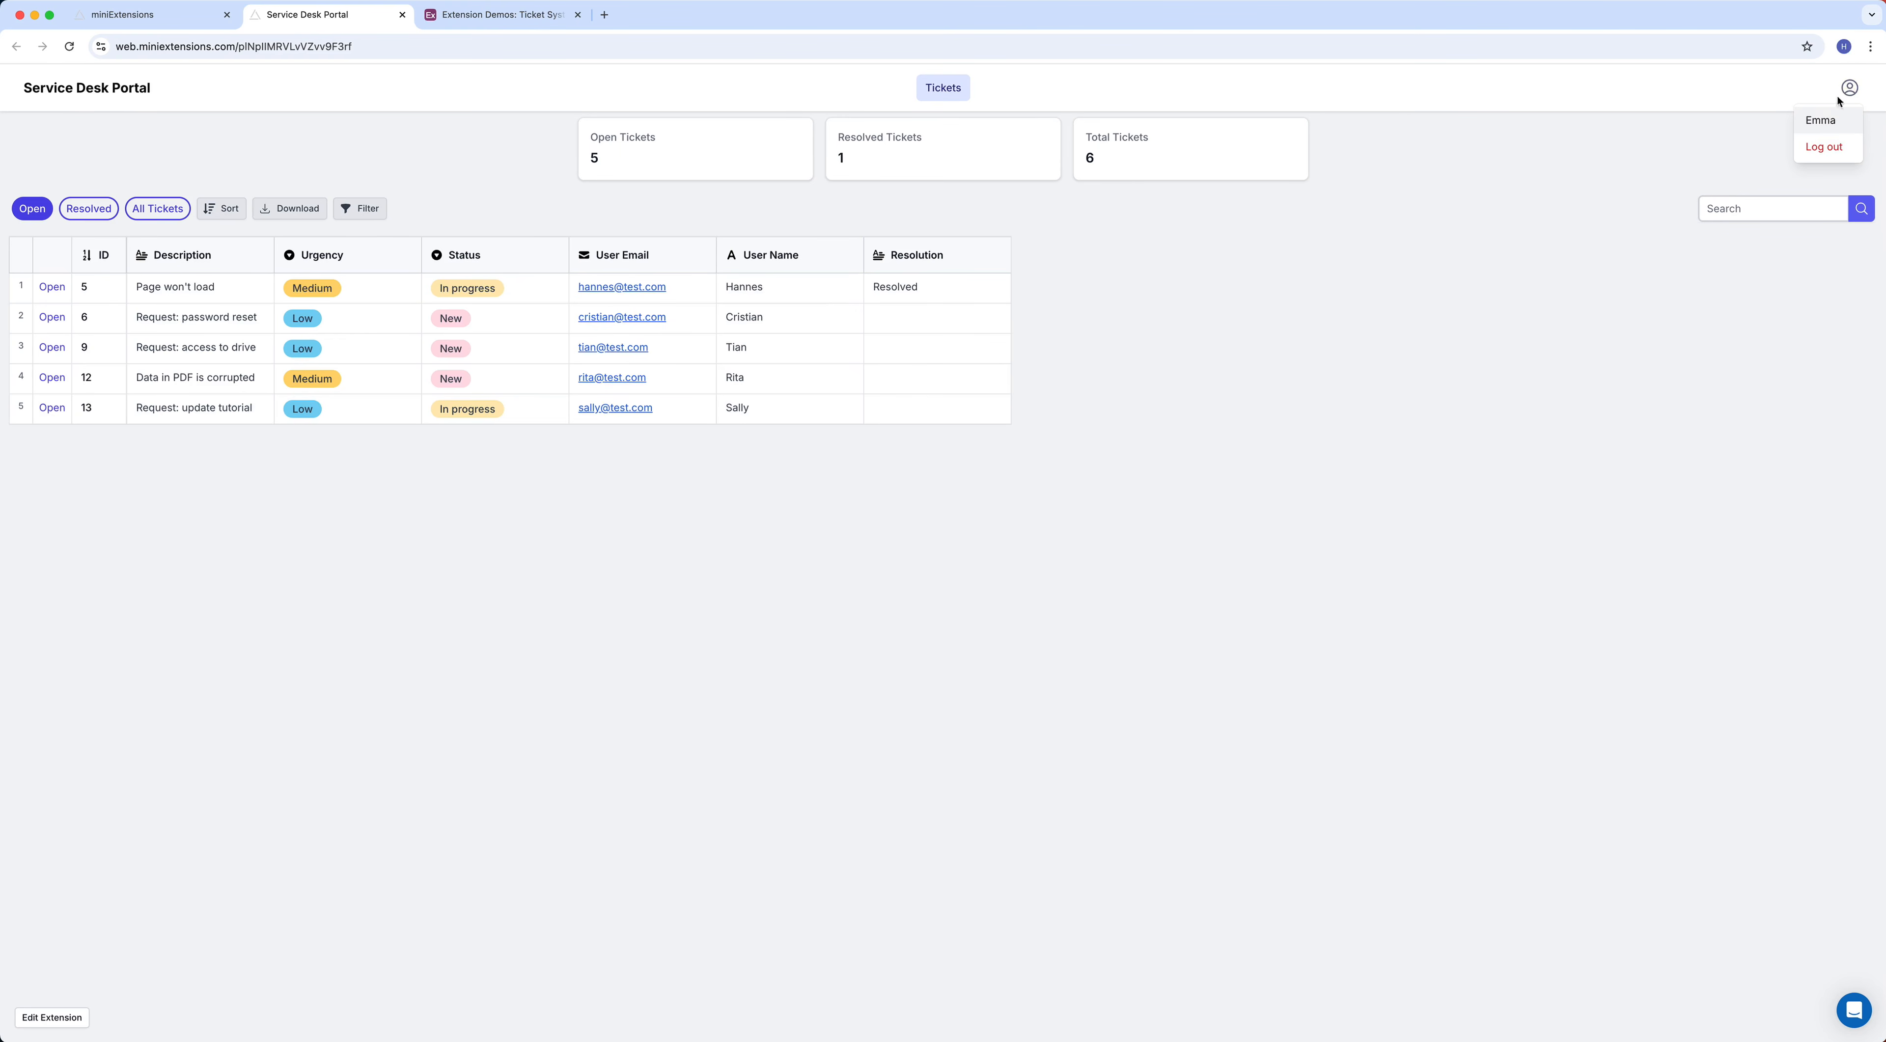
pyautogui.click(1821, 120)
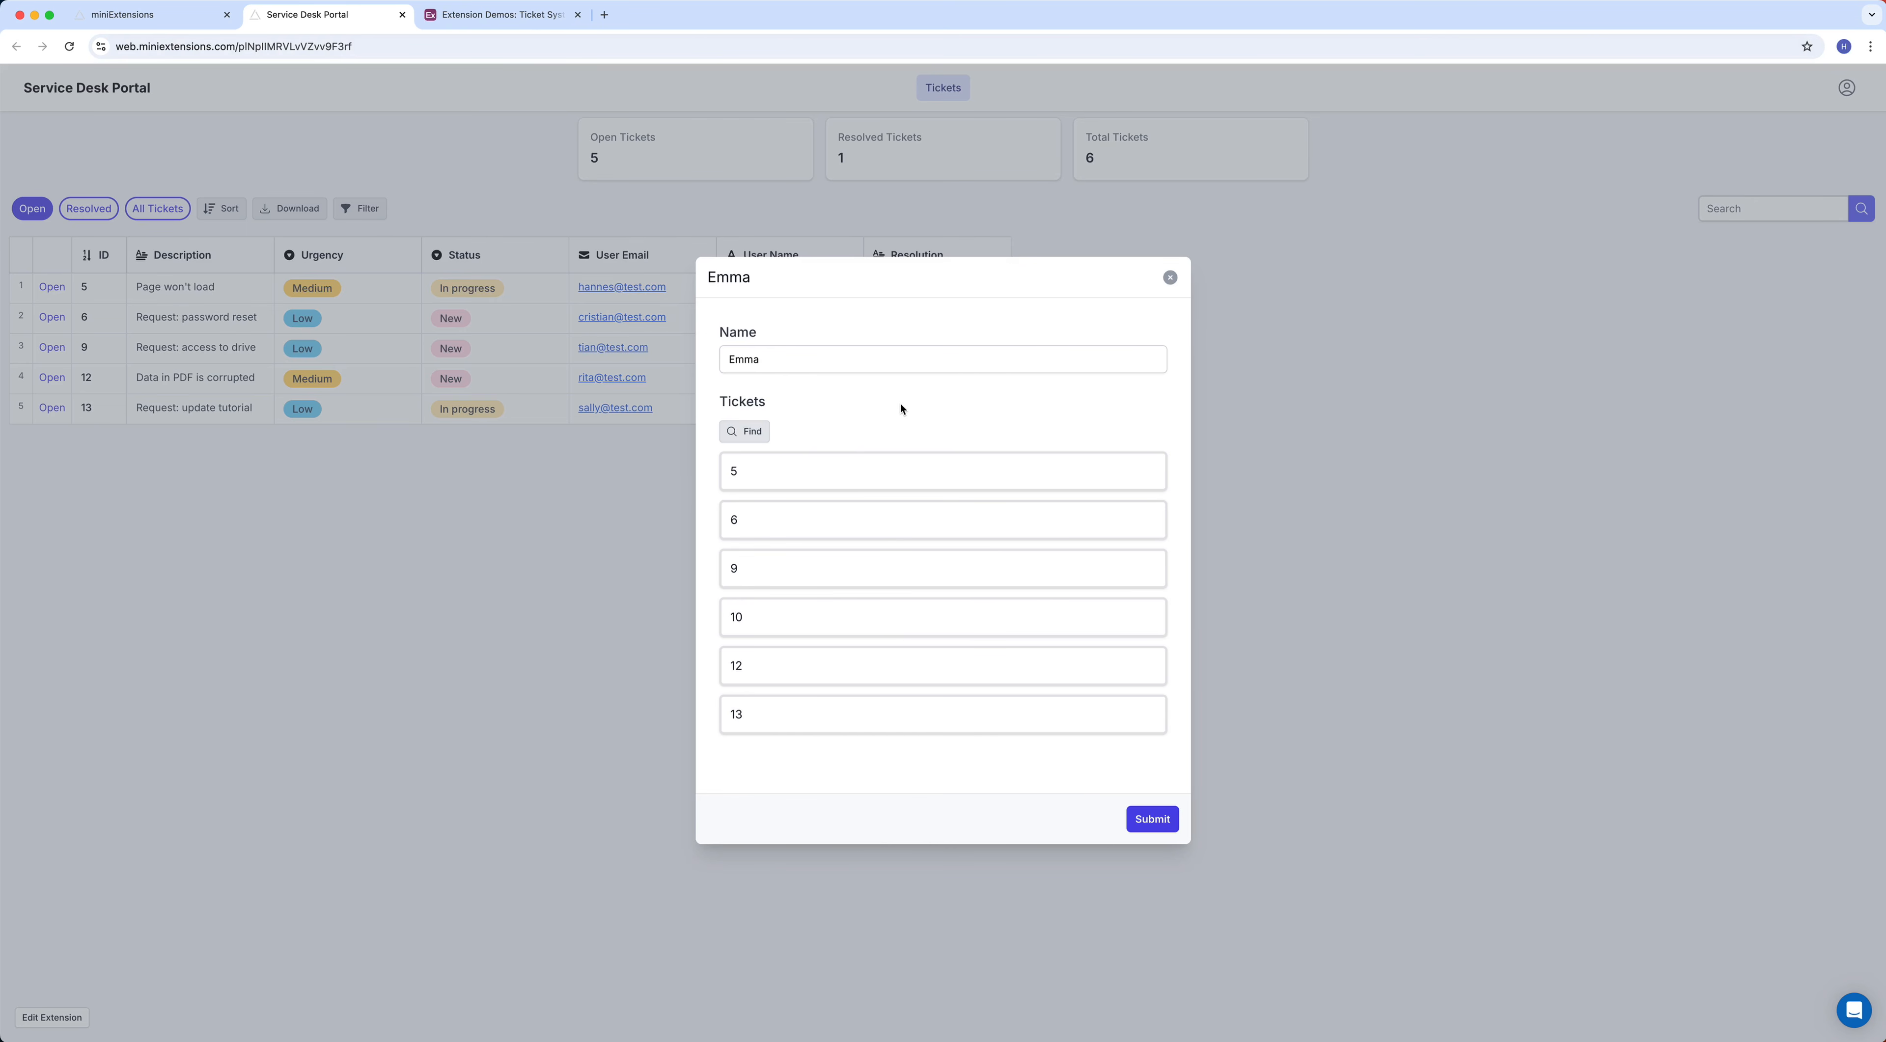
pyautogui.click(1170, 280)
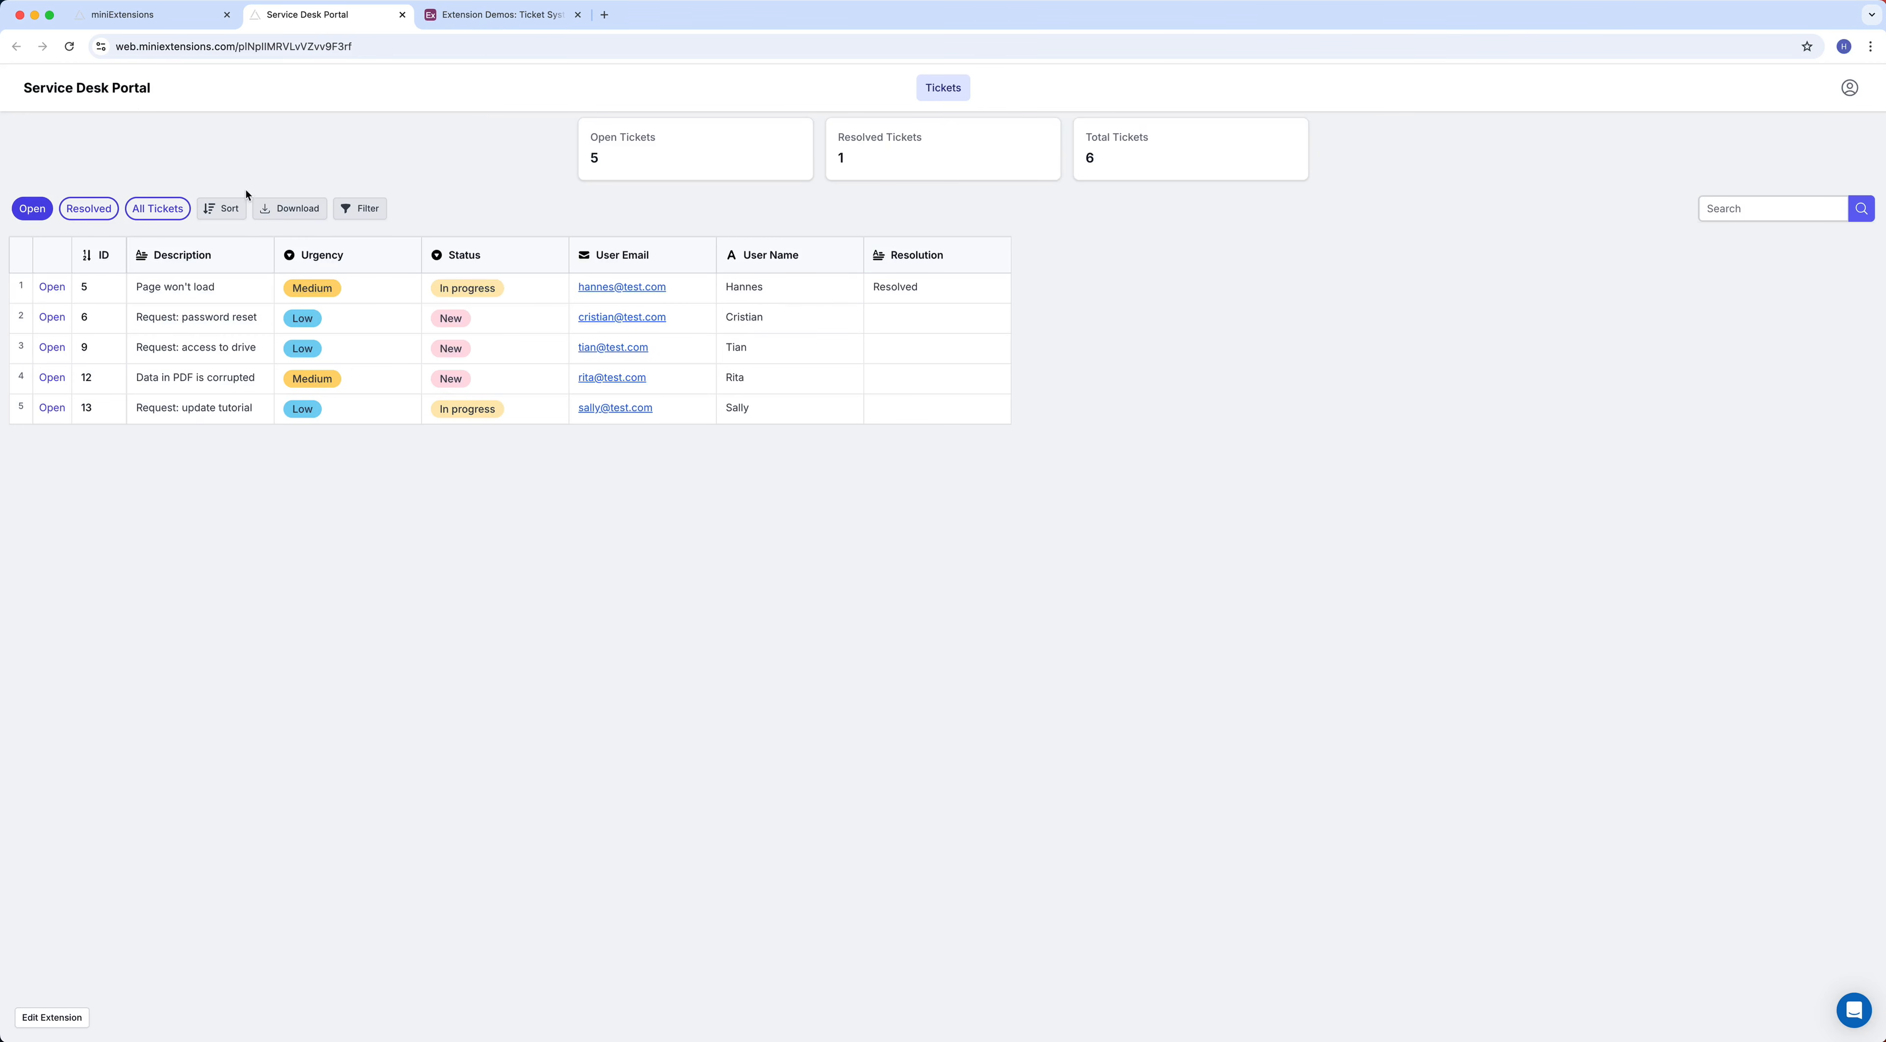
# Switch to miniExtensions and start creating a new Portal extension in Extension Demos
pyautogui.click(179, 23)
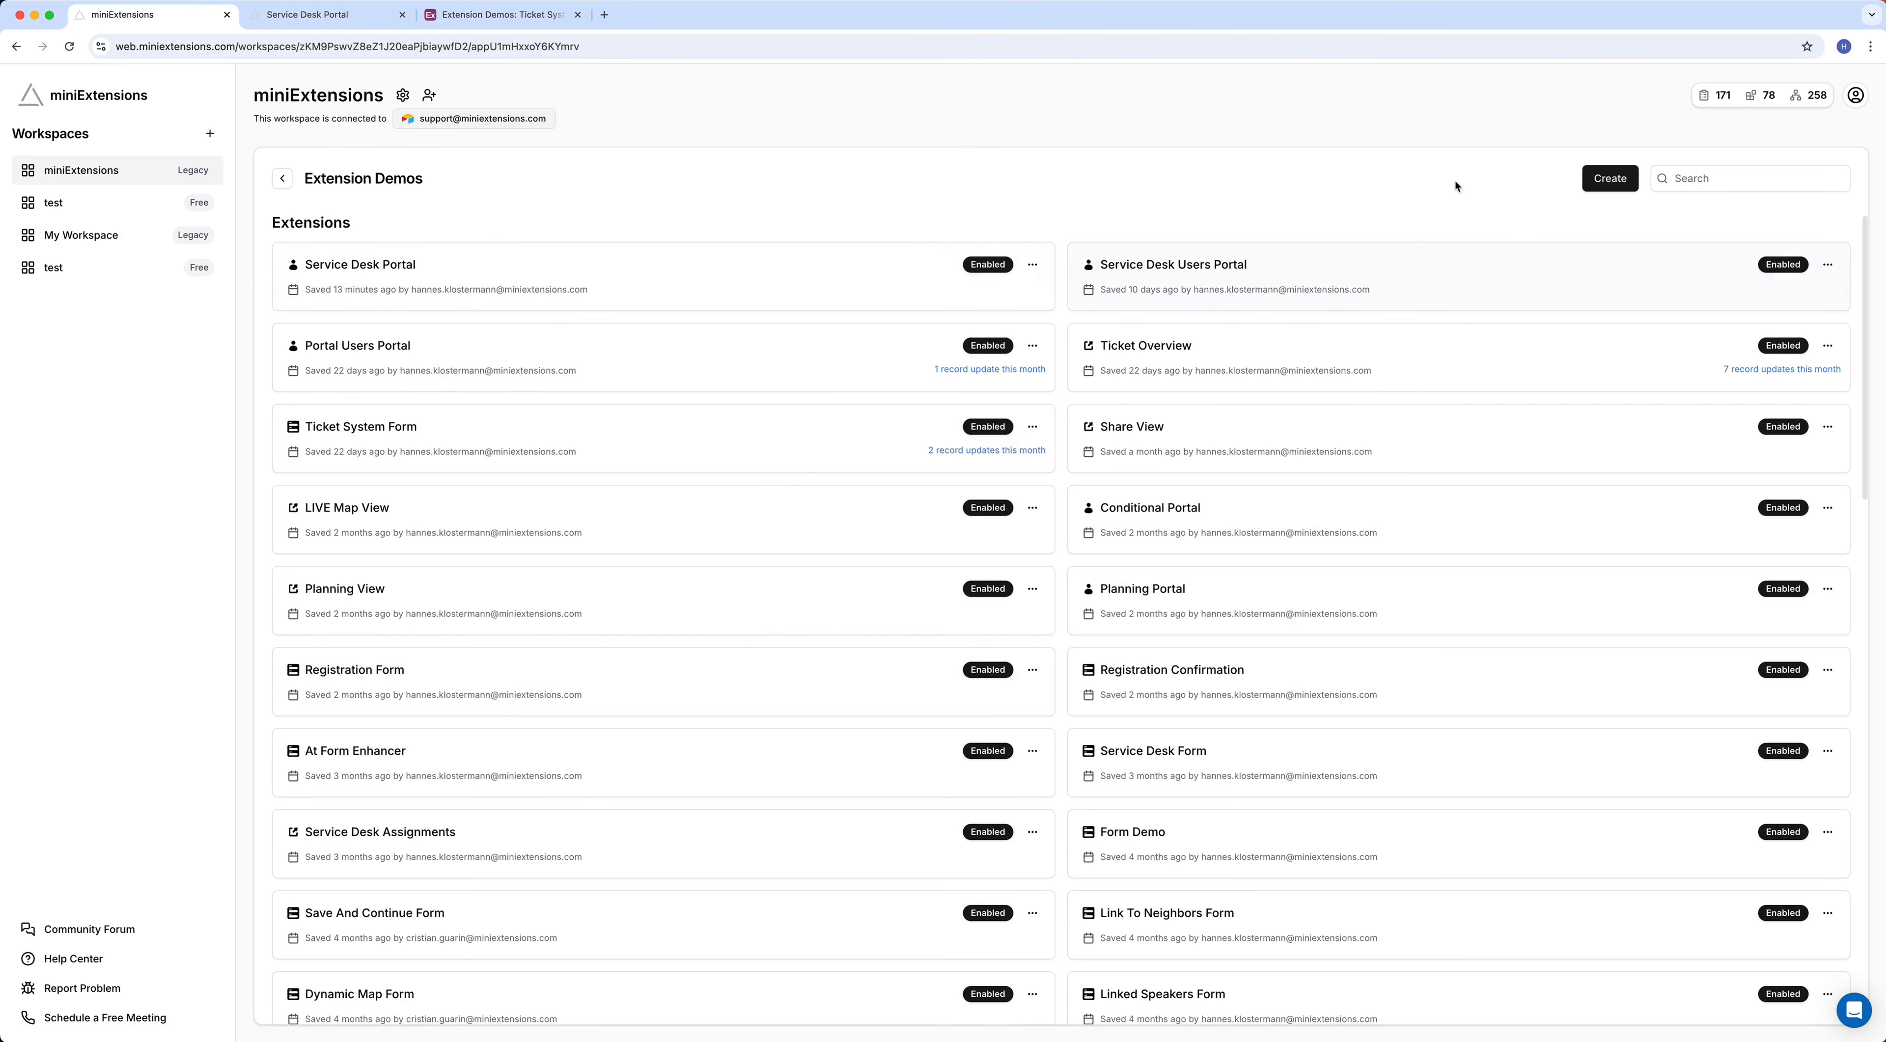
pyautogui.click(1611, 179)
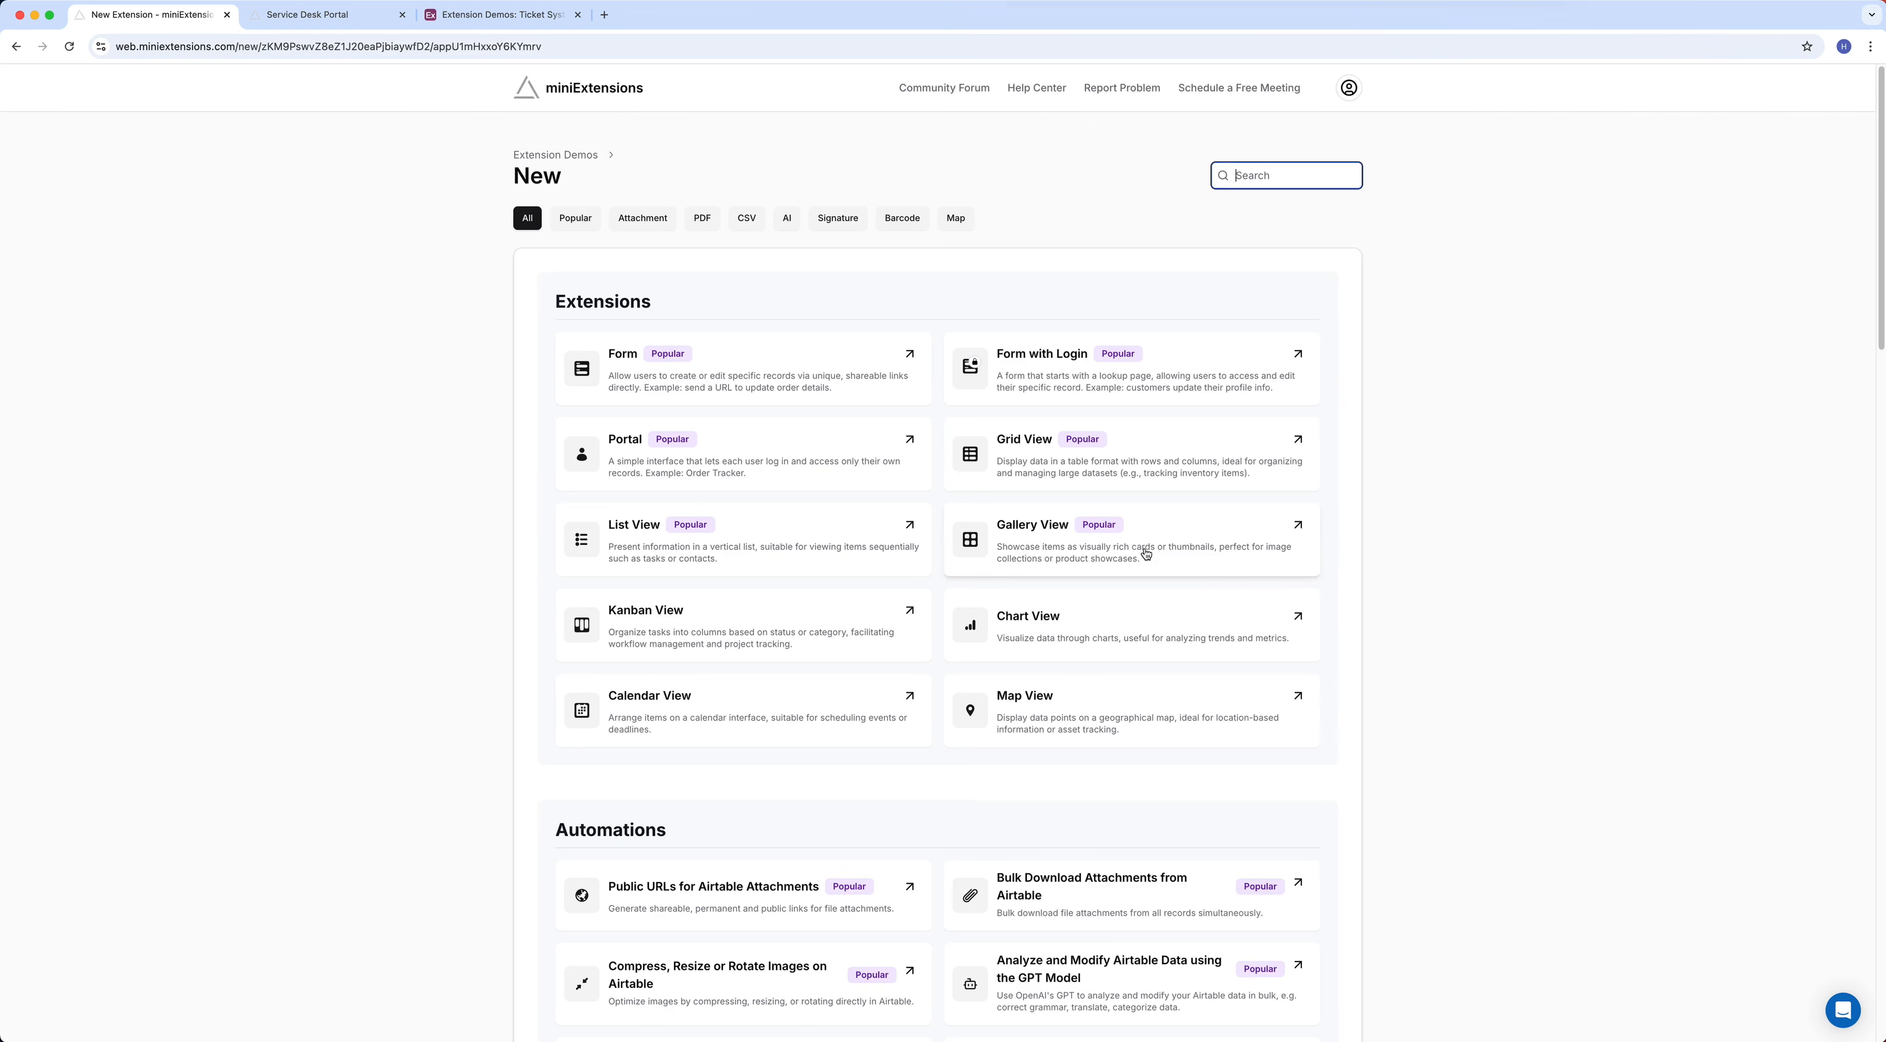
pyautogui.click(723, 463)
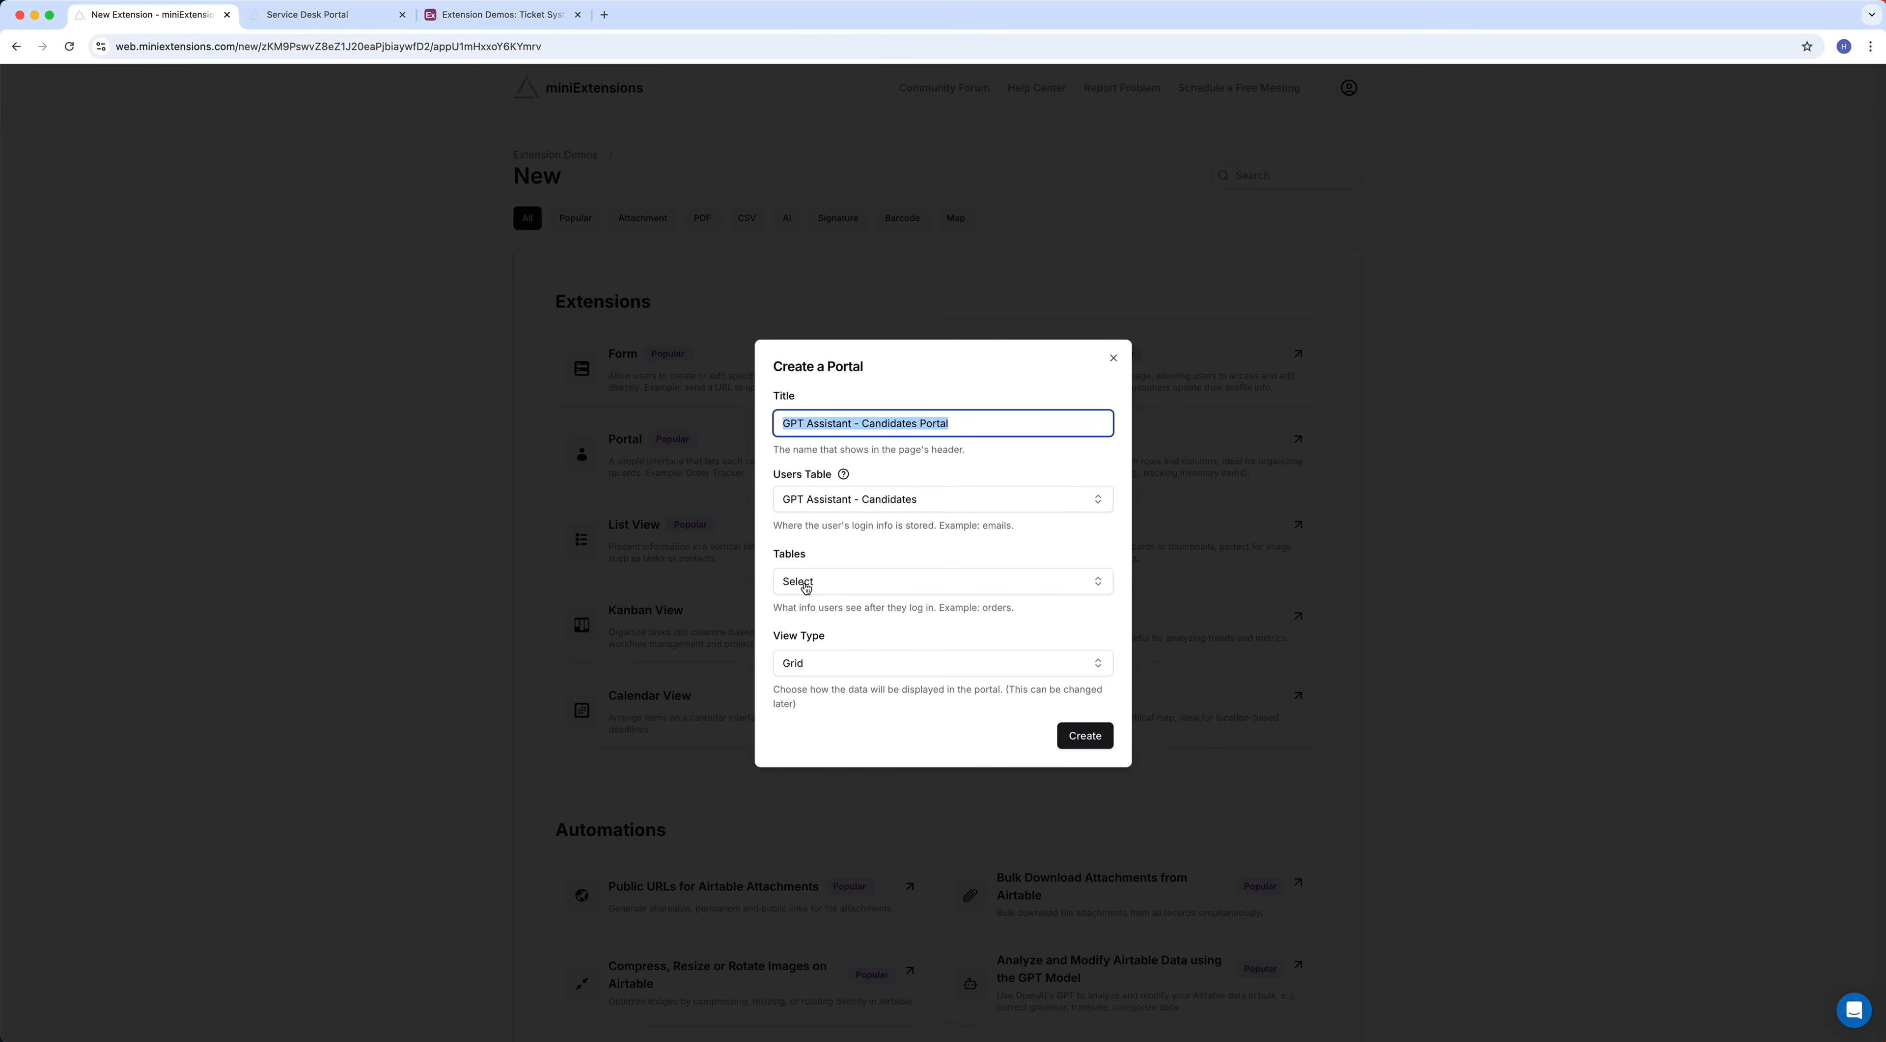
# In Airtable's Service Desk Users table, move the Password field directly after the Name field
pyautogui.click(475, 15)
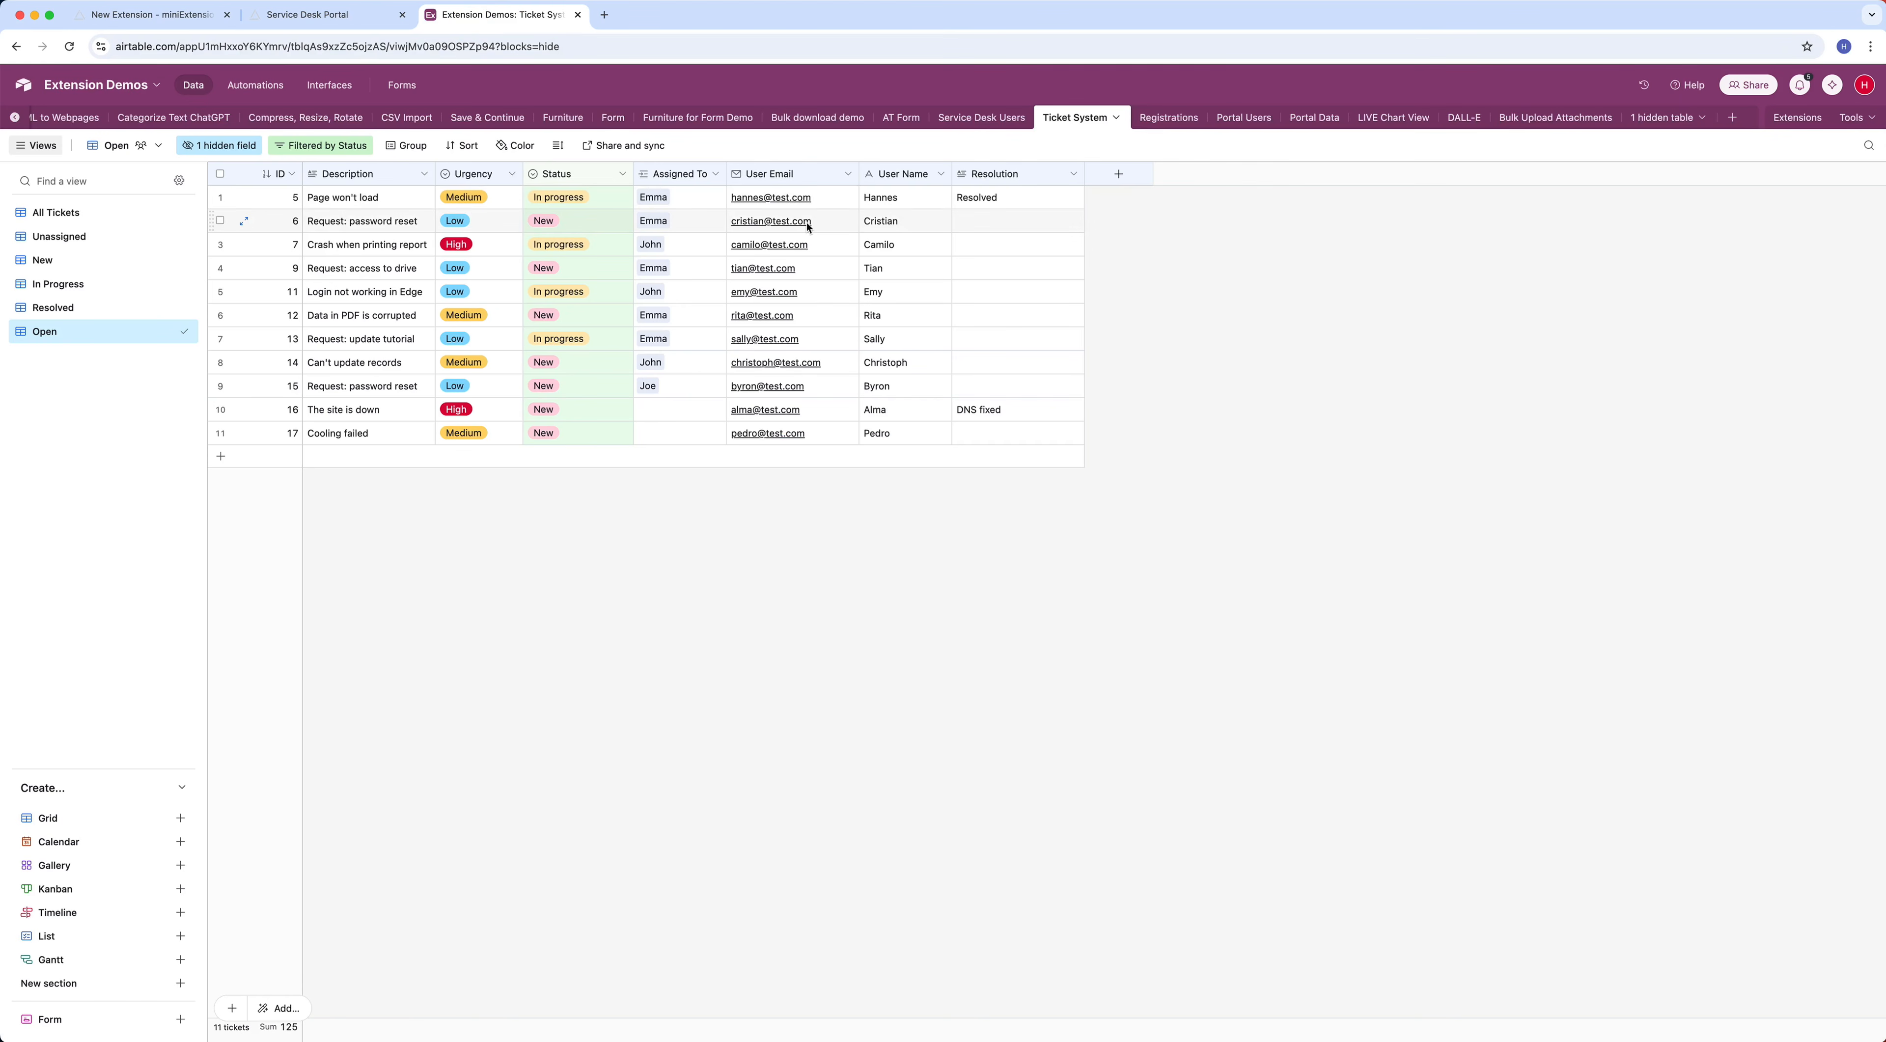
pyautogui.click(981, 118)
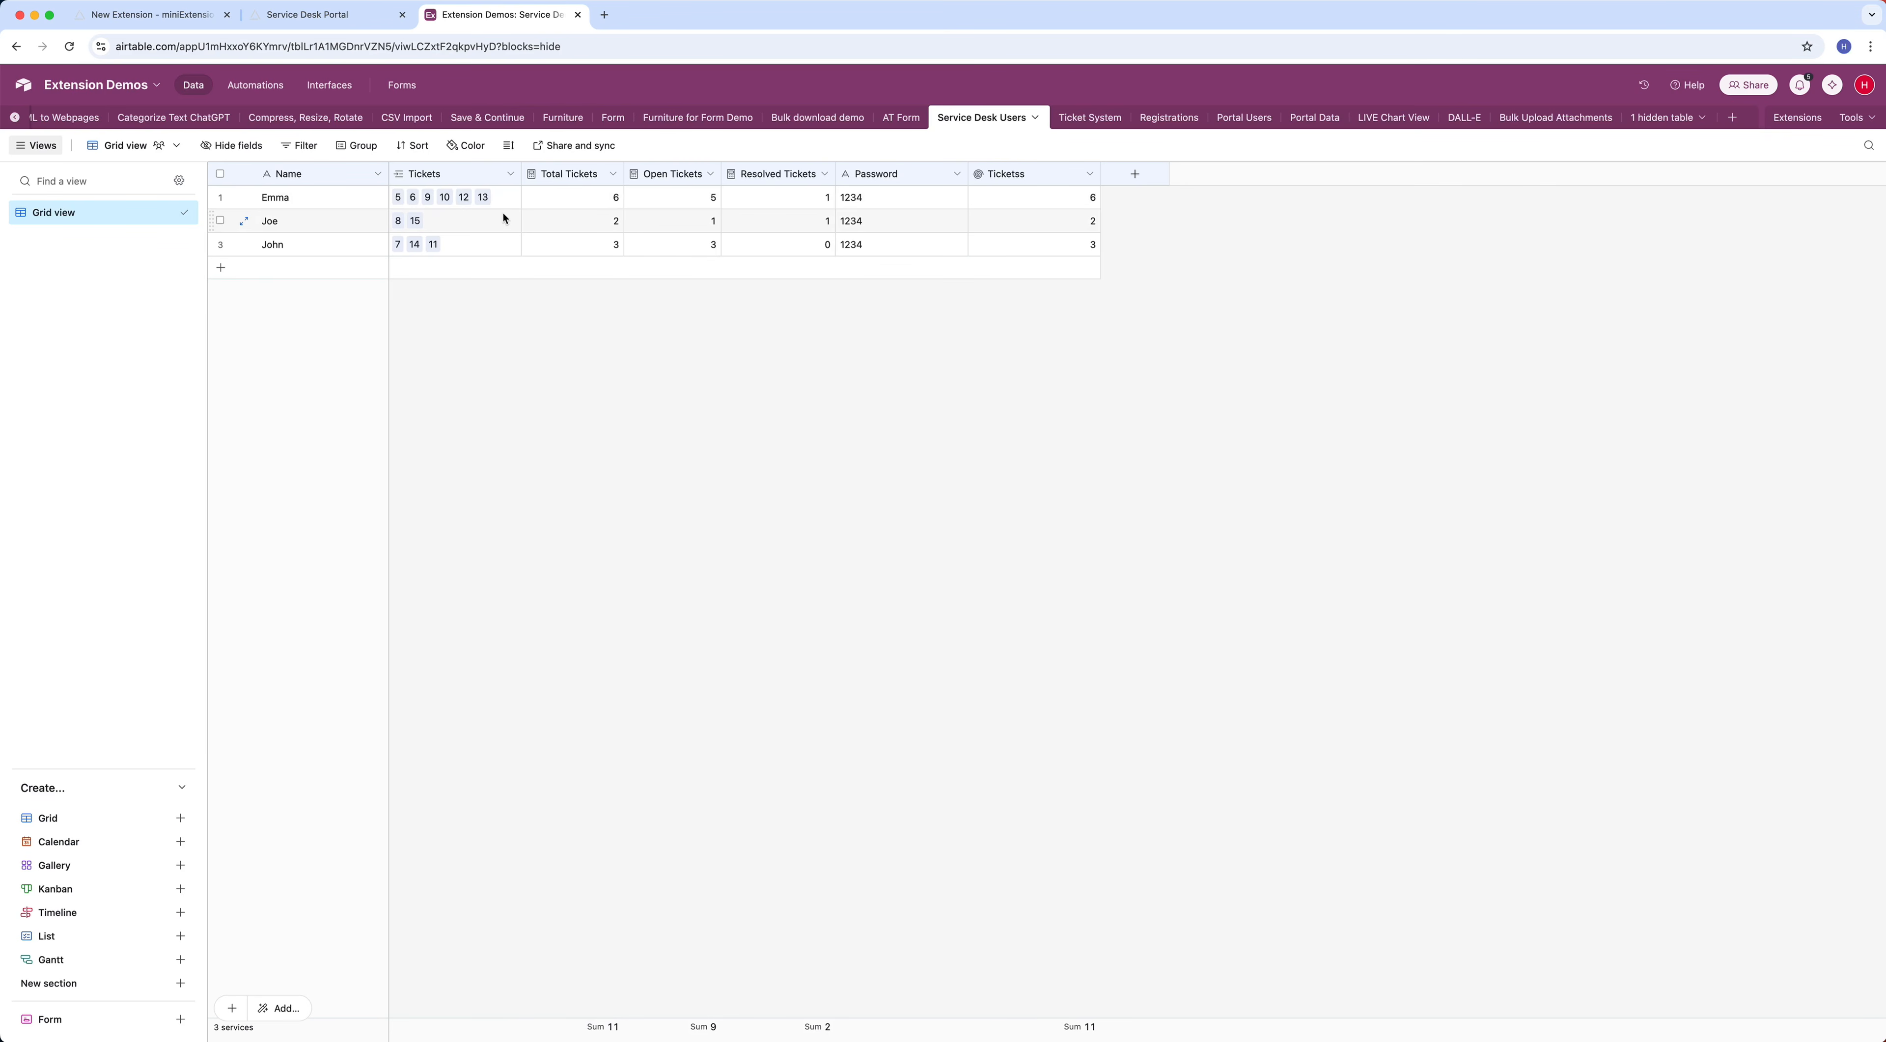
pyautogui.moveTo(909, 175); pyautogui.dragTo(403, 182)
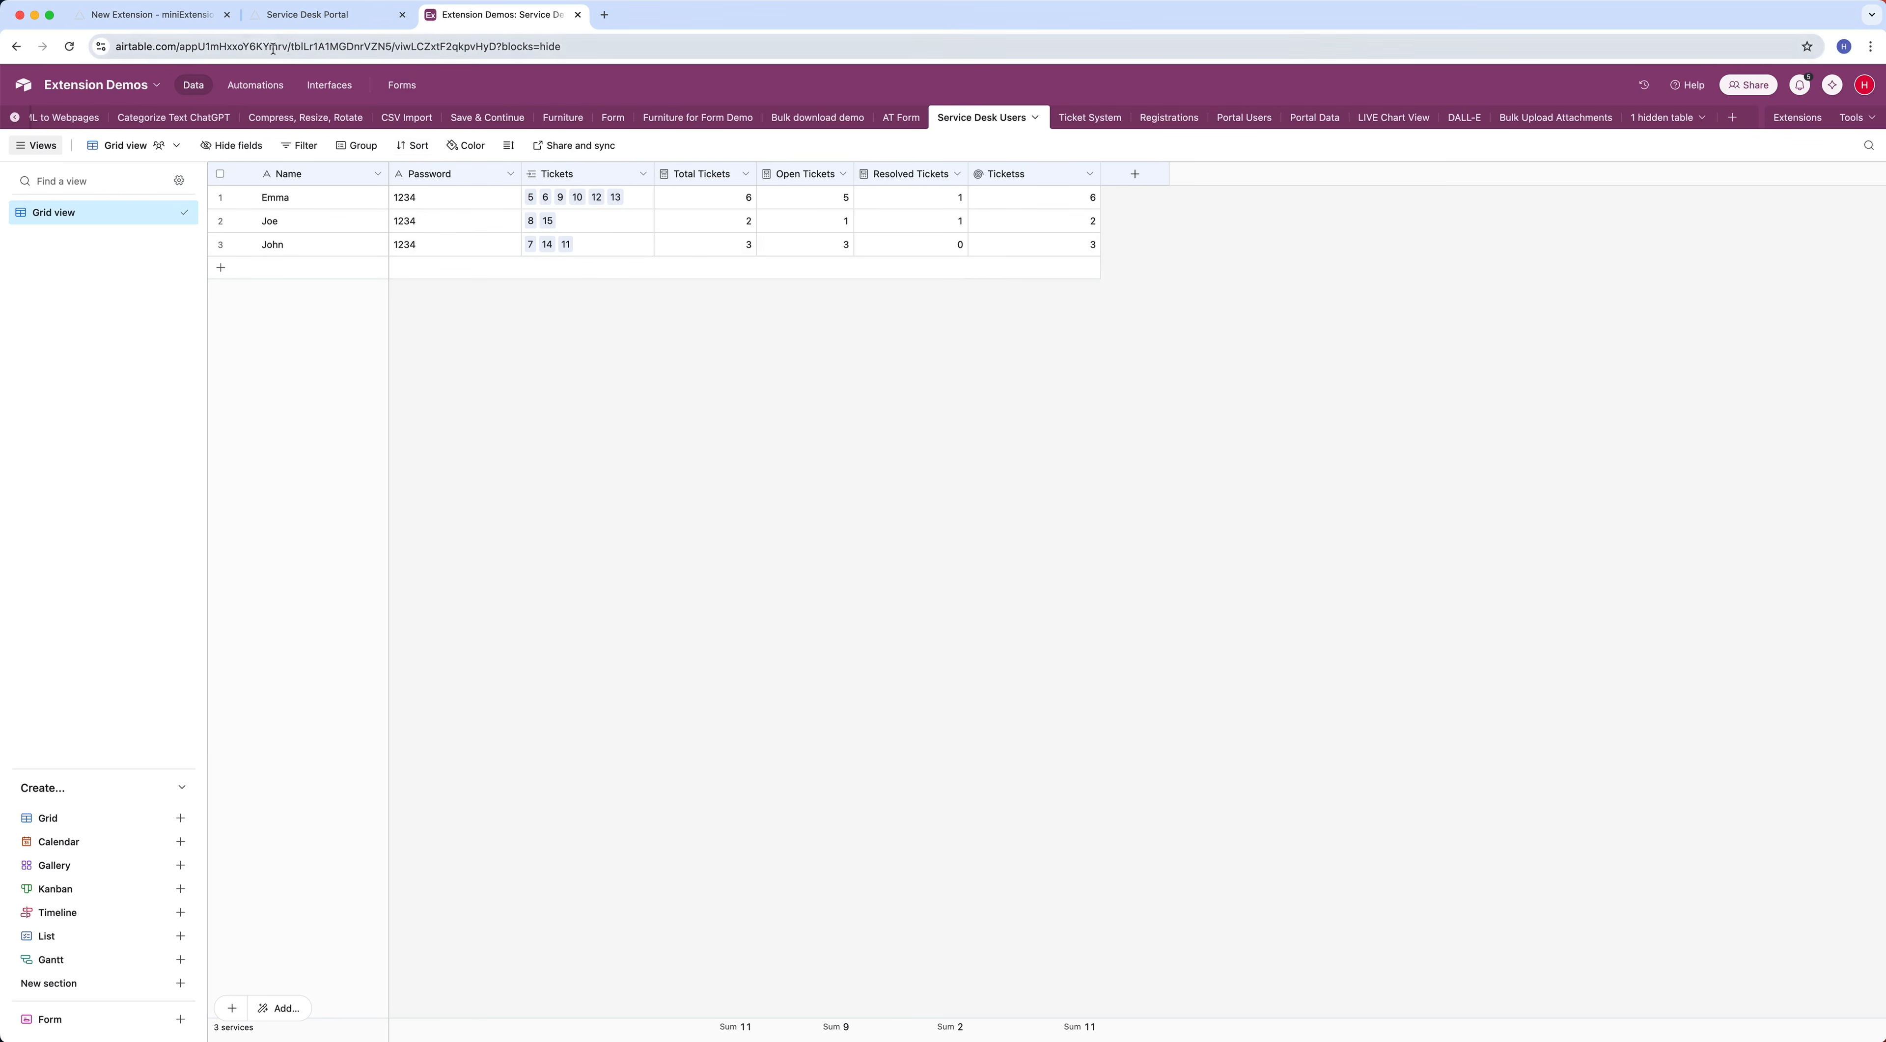
# Back in miniExtensions, set the new portal's users table to Service Desk Users
pyautogui.click(151, 15)
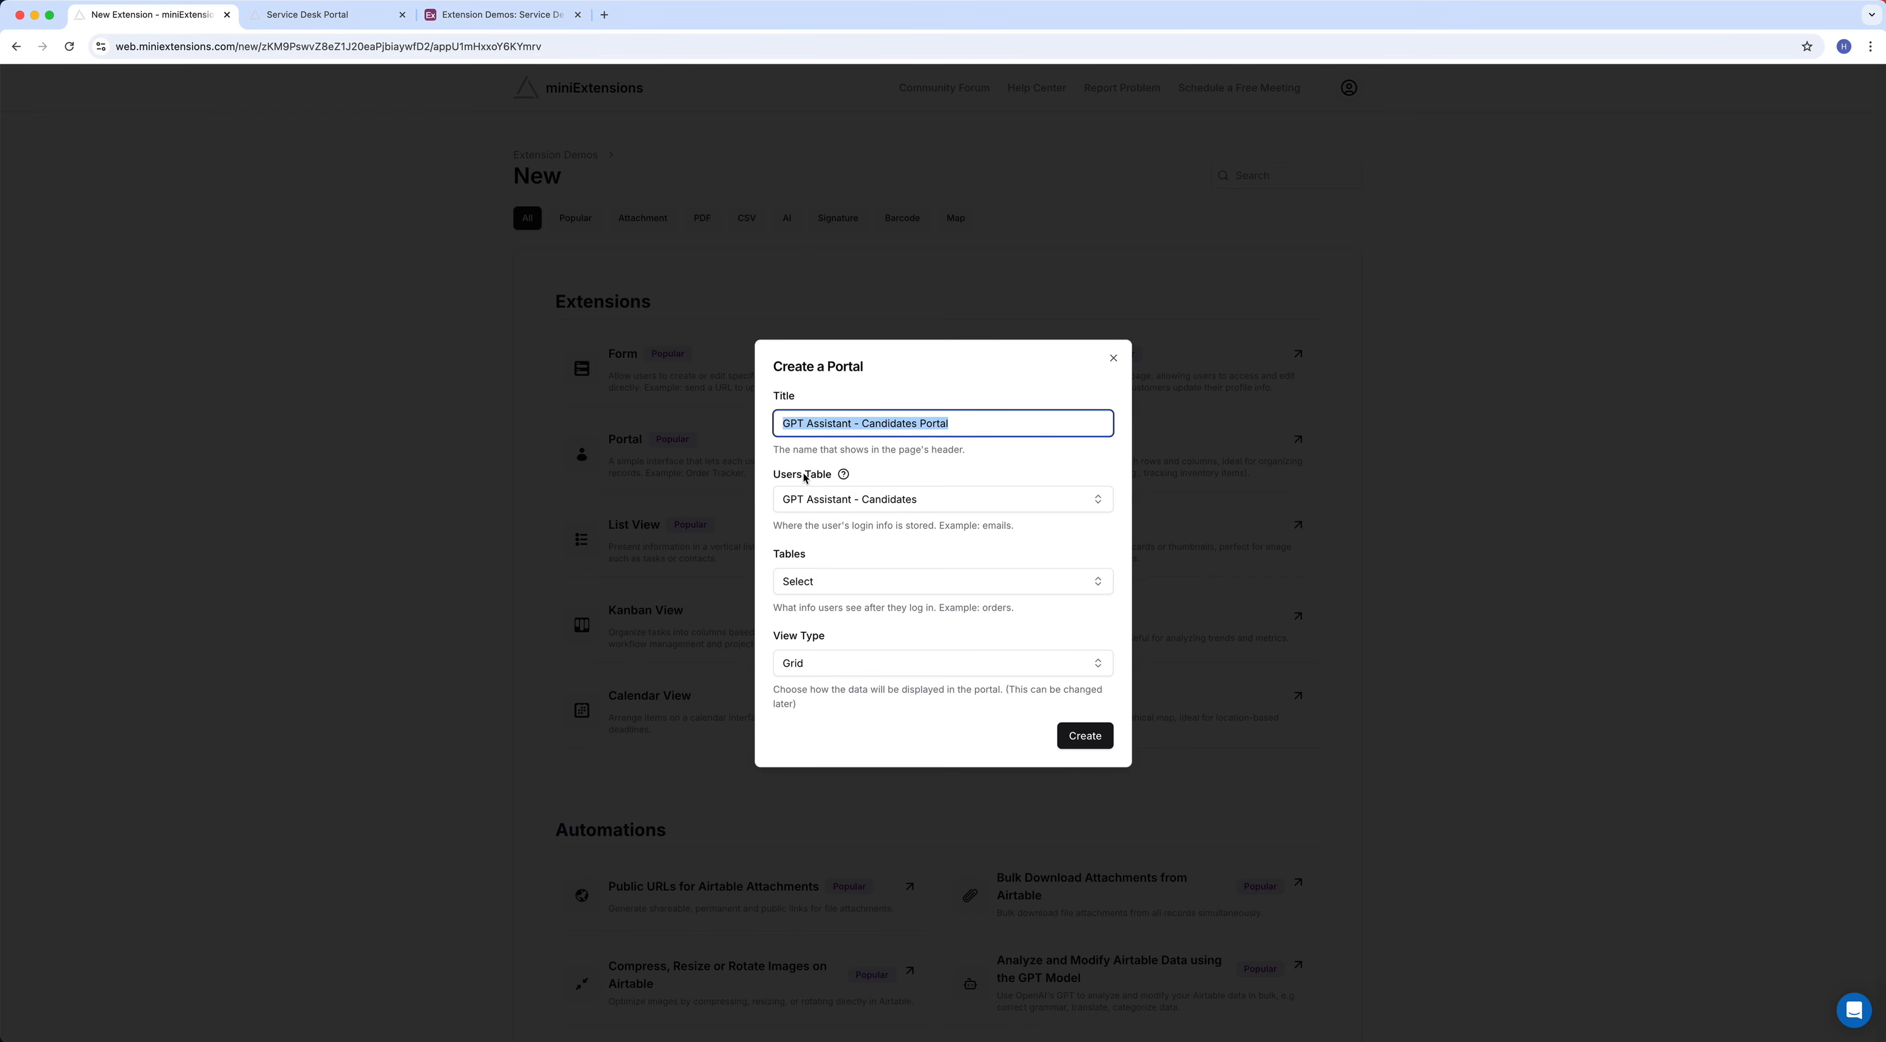
pyautogui.click(858, 500)
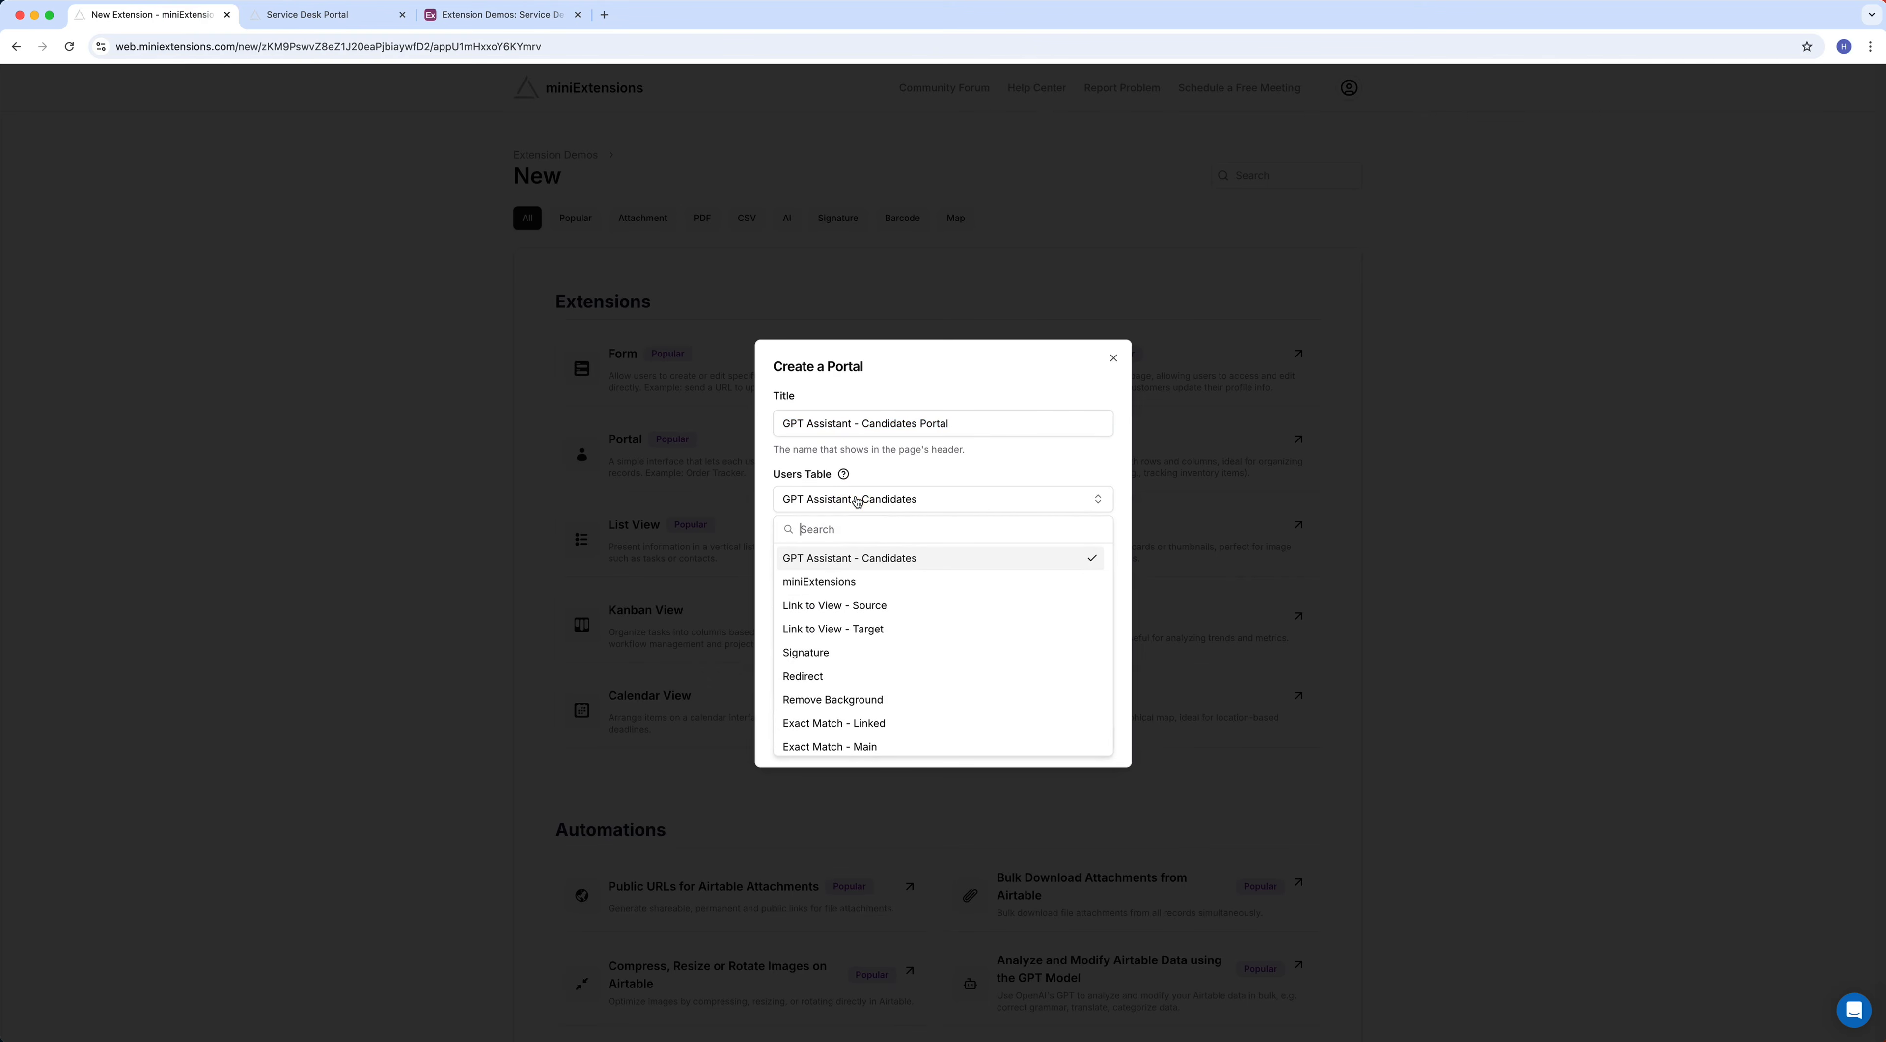
pyautogui.write('service')
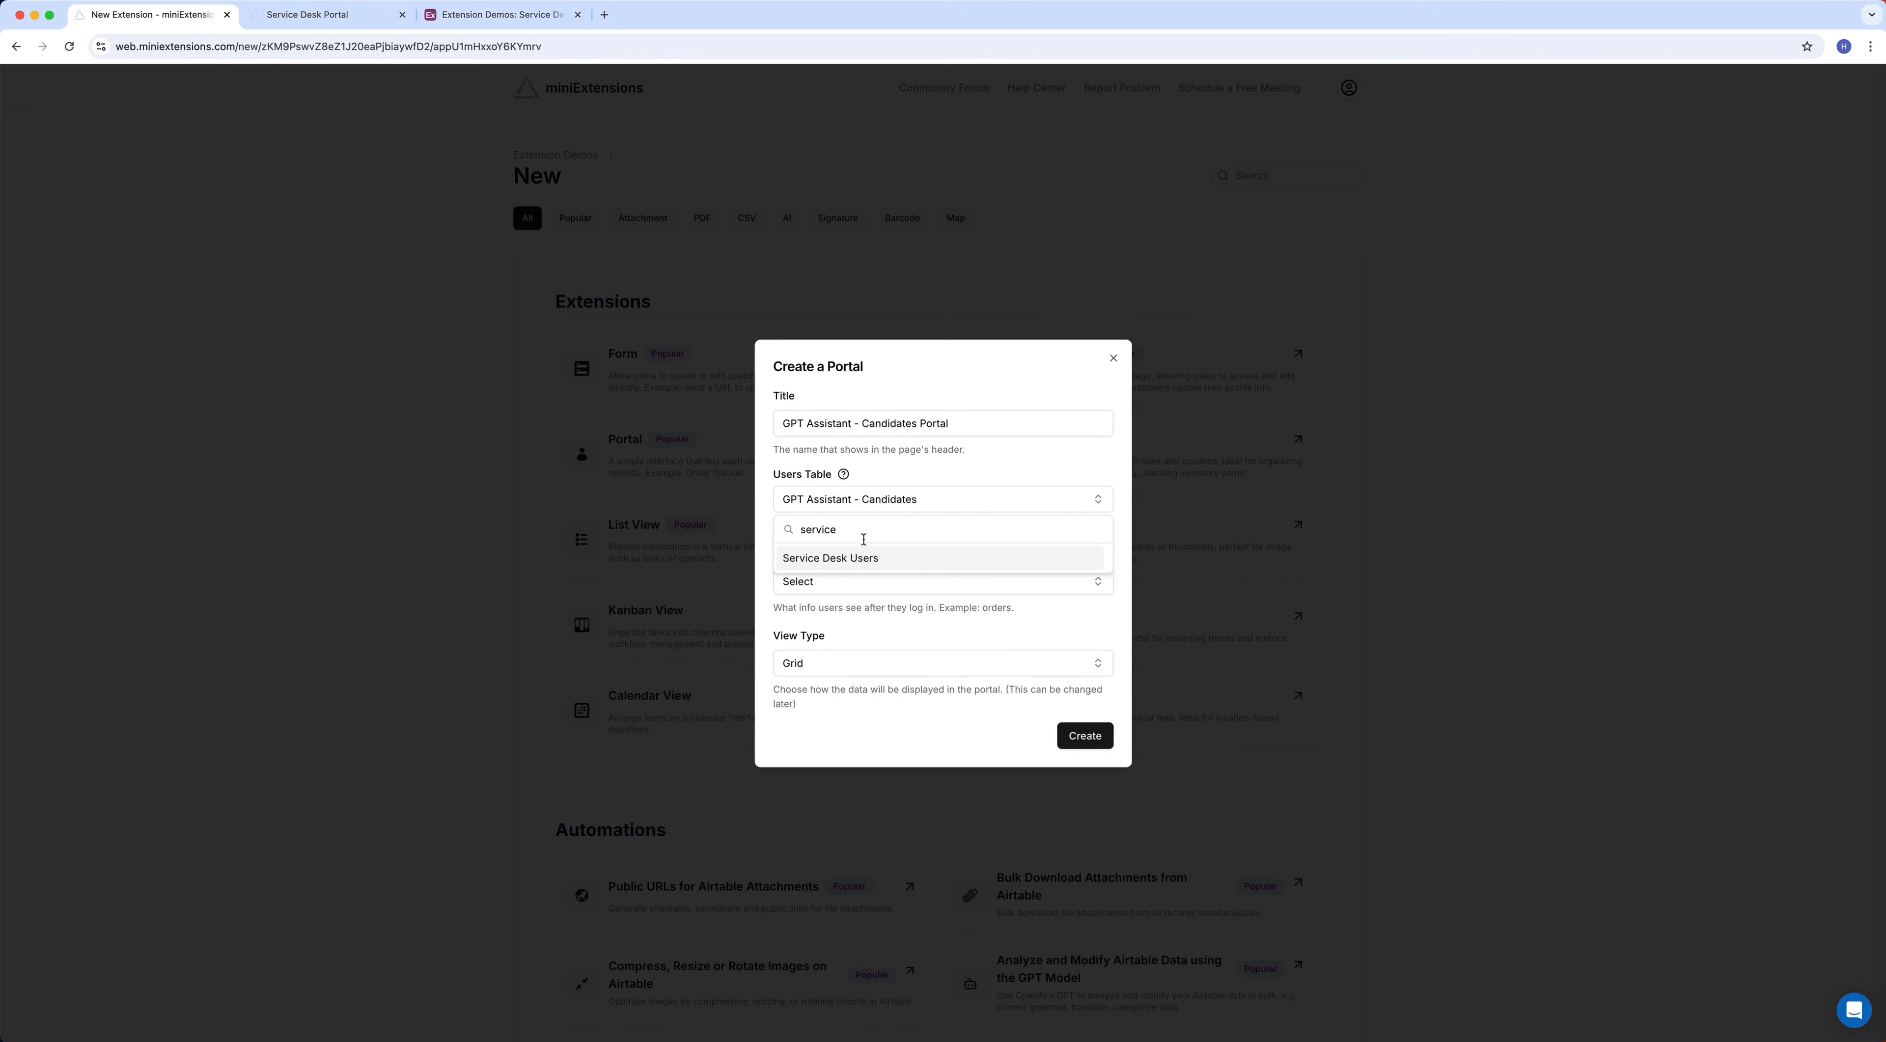
pyautogui.click(855, 559)
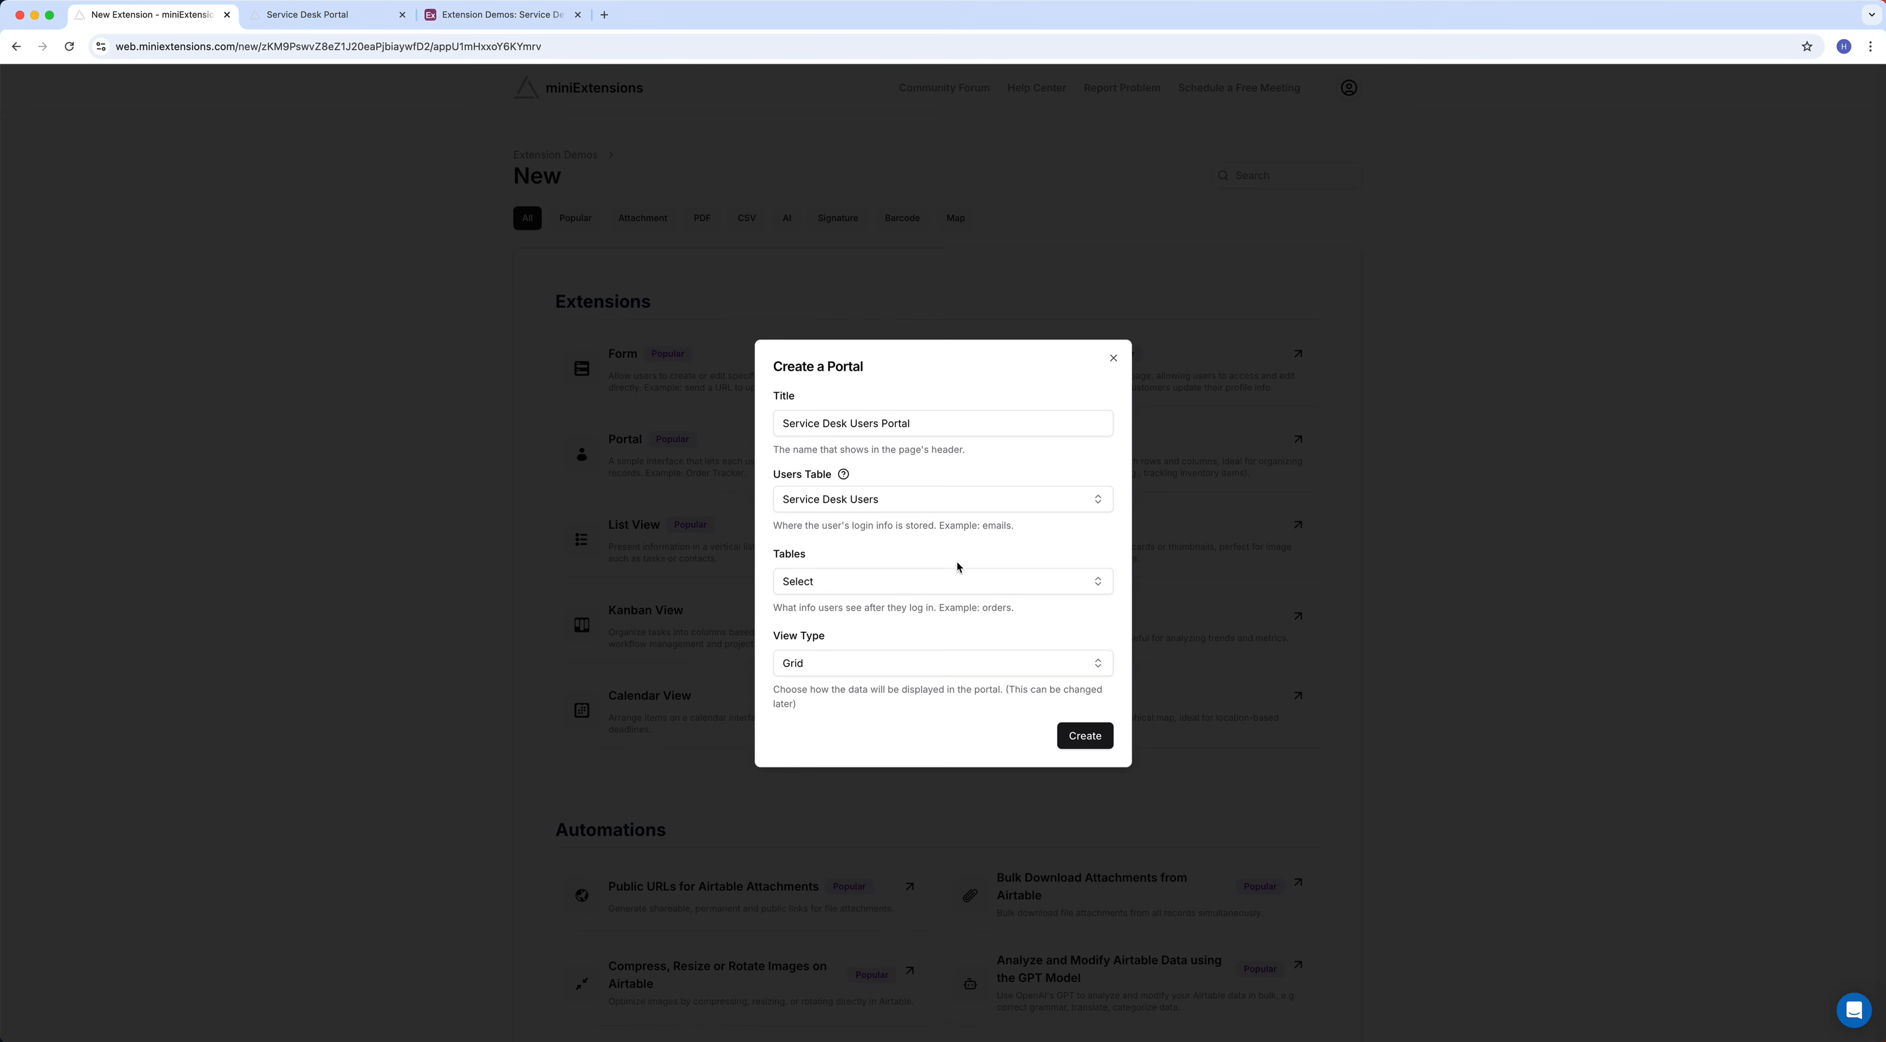
# Select Tickets as the table that portal users can see after logging in
pyautogui.click(909, 584)
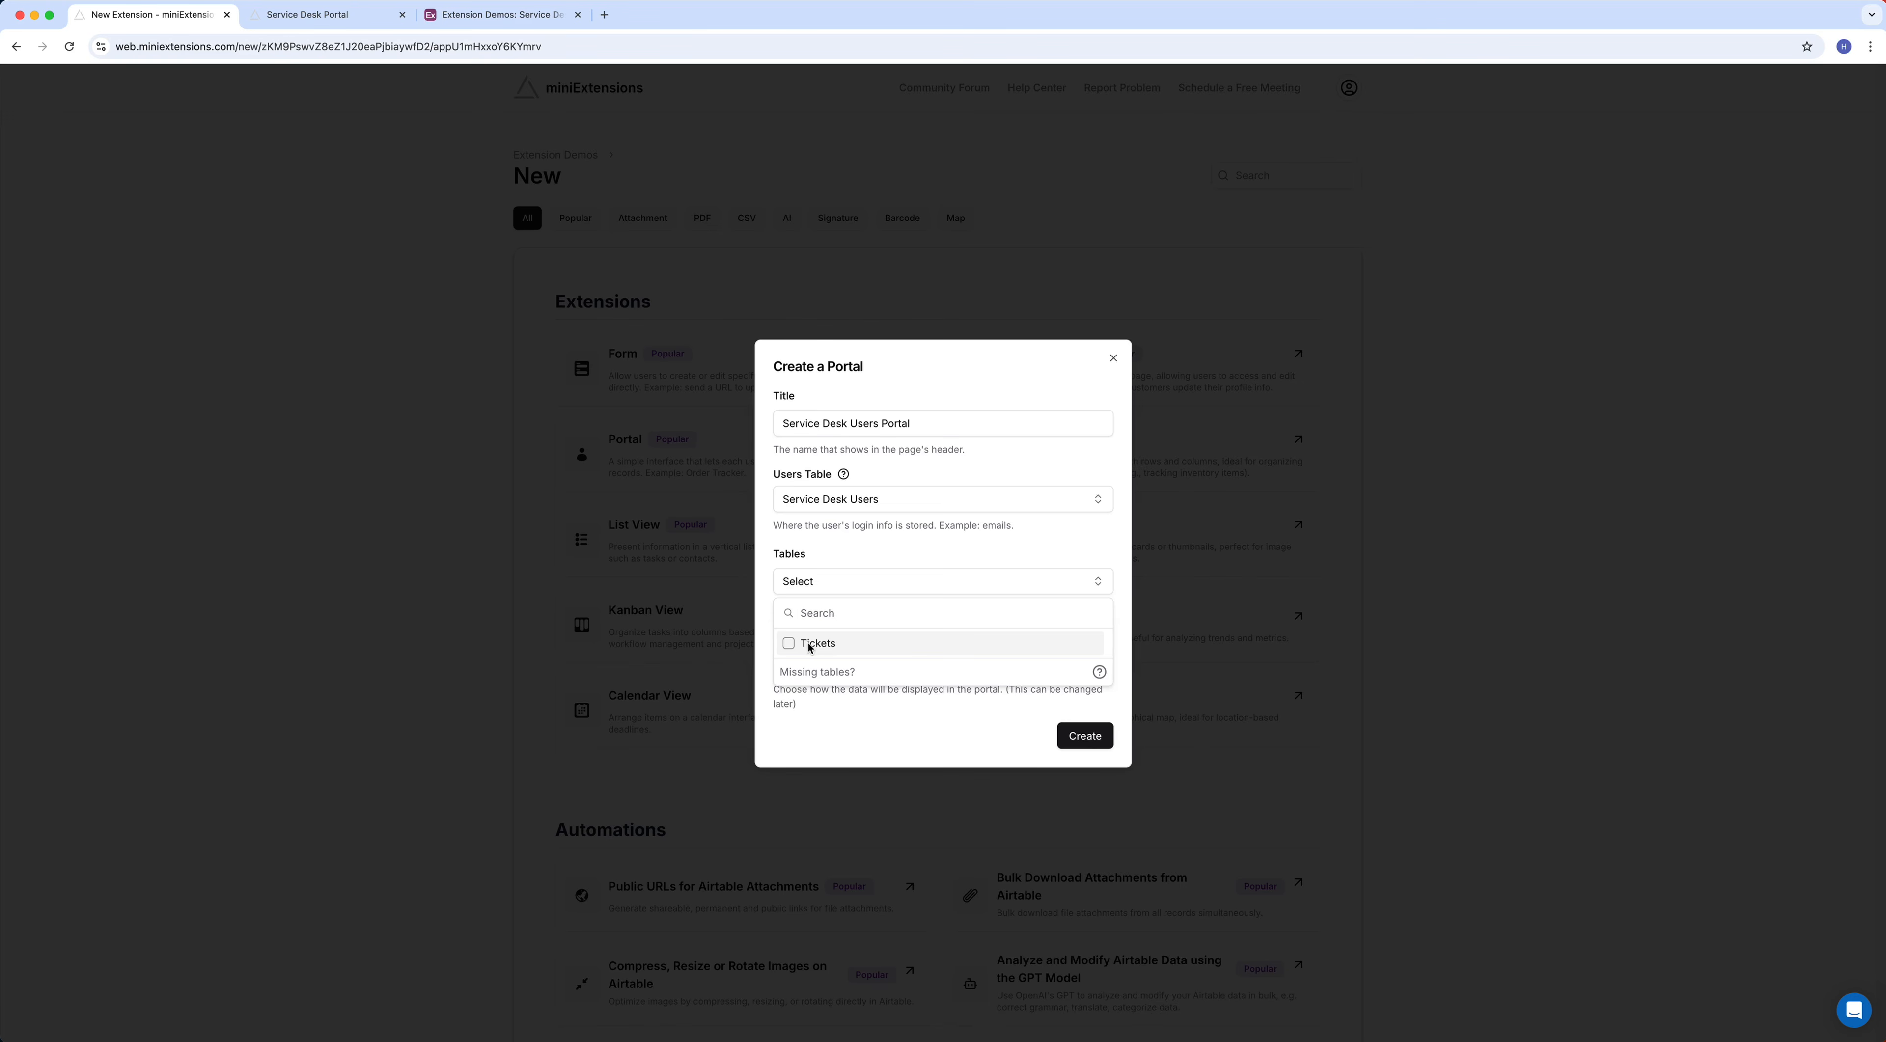
pyautogui.click(789, 643)
pyautogui.click(919, 554)
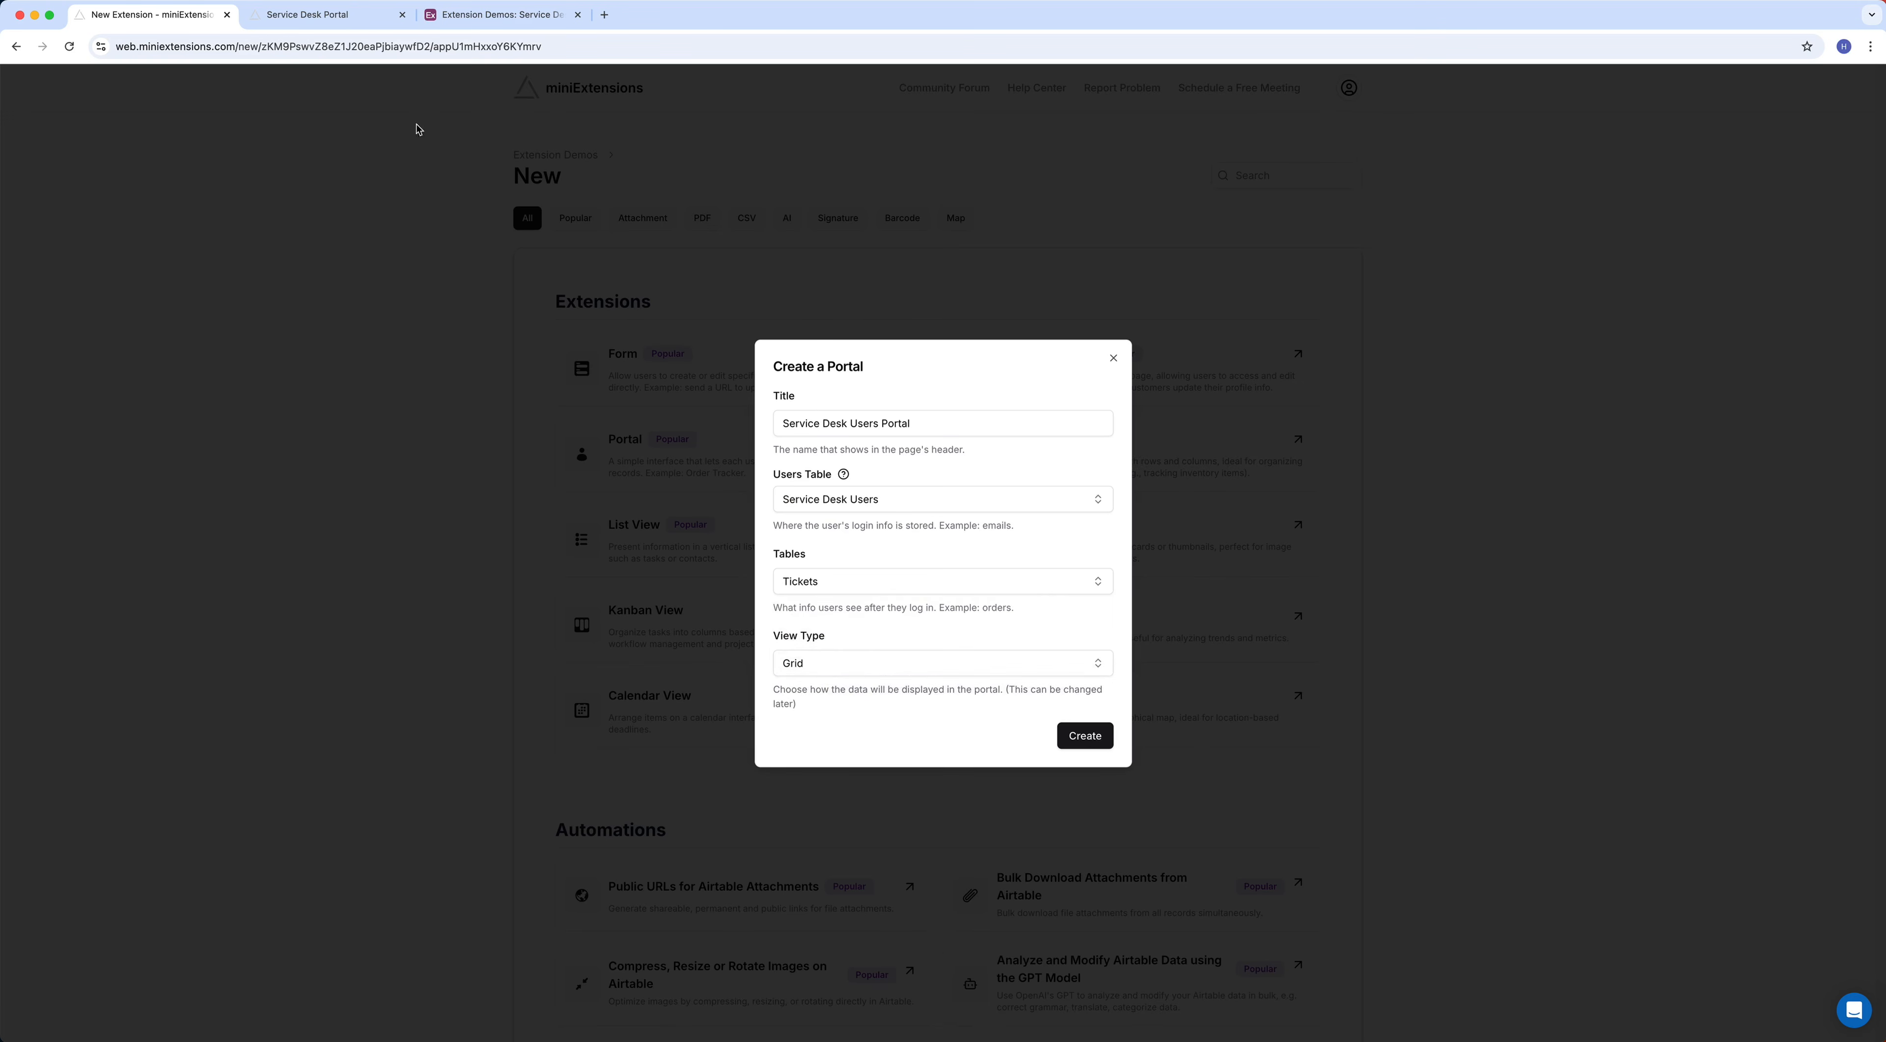
# Check the linked Tickets field in Airtable's Service Desk Users table against the table choices offered for the portal
pyautogui.click(468, 15)
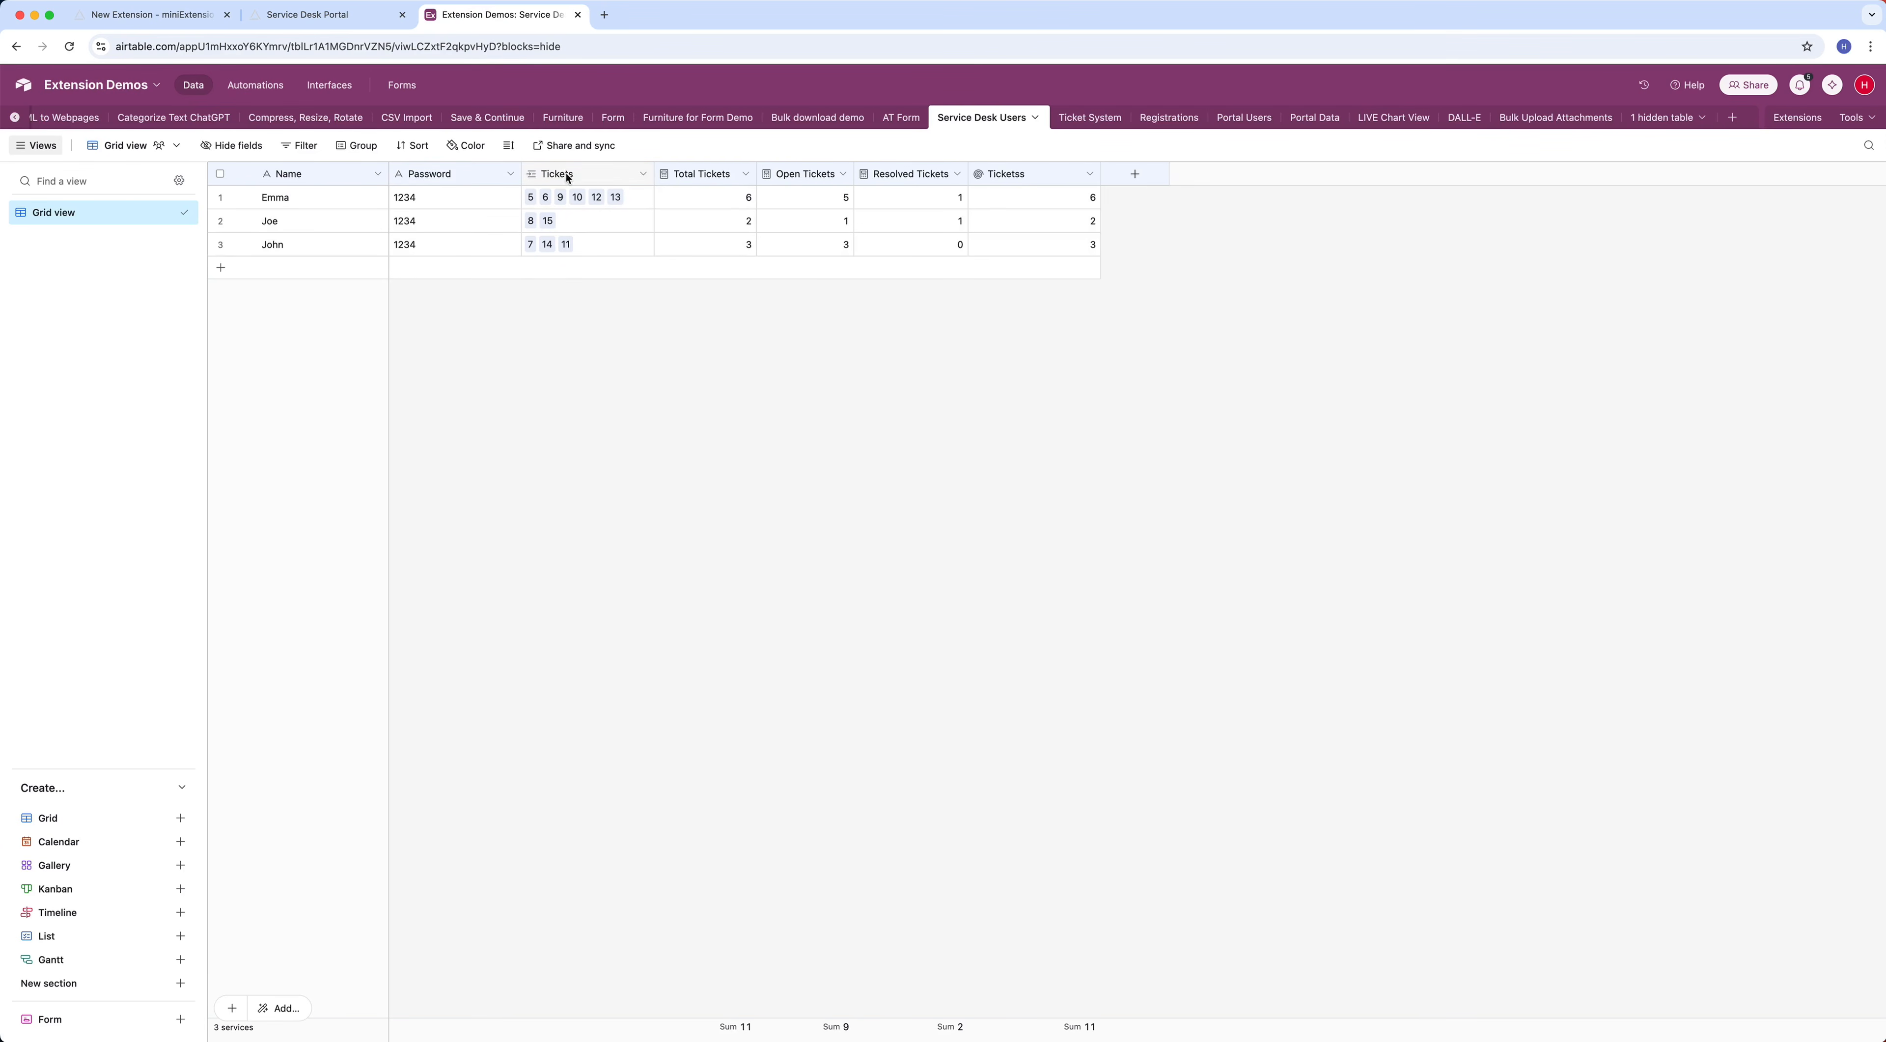
pyautogui.click(140, 14)
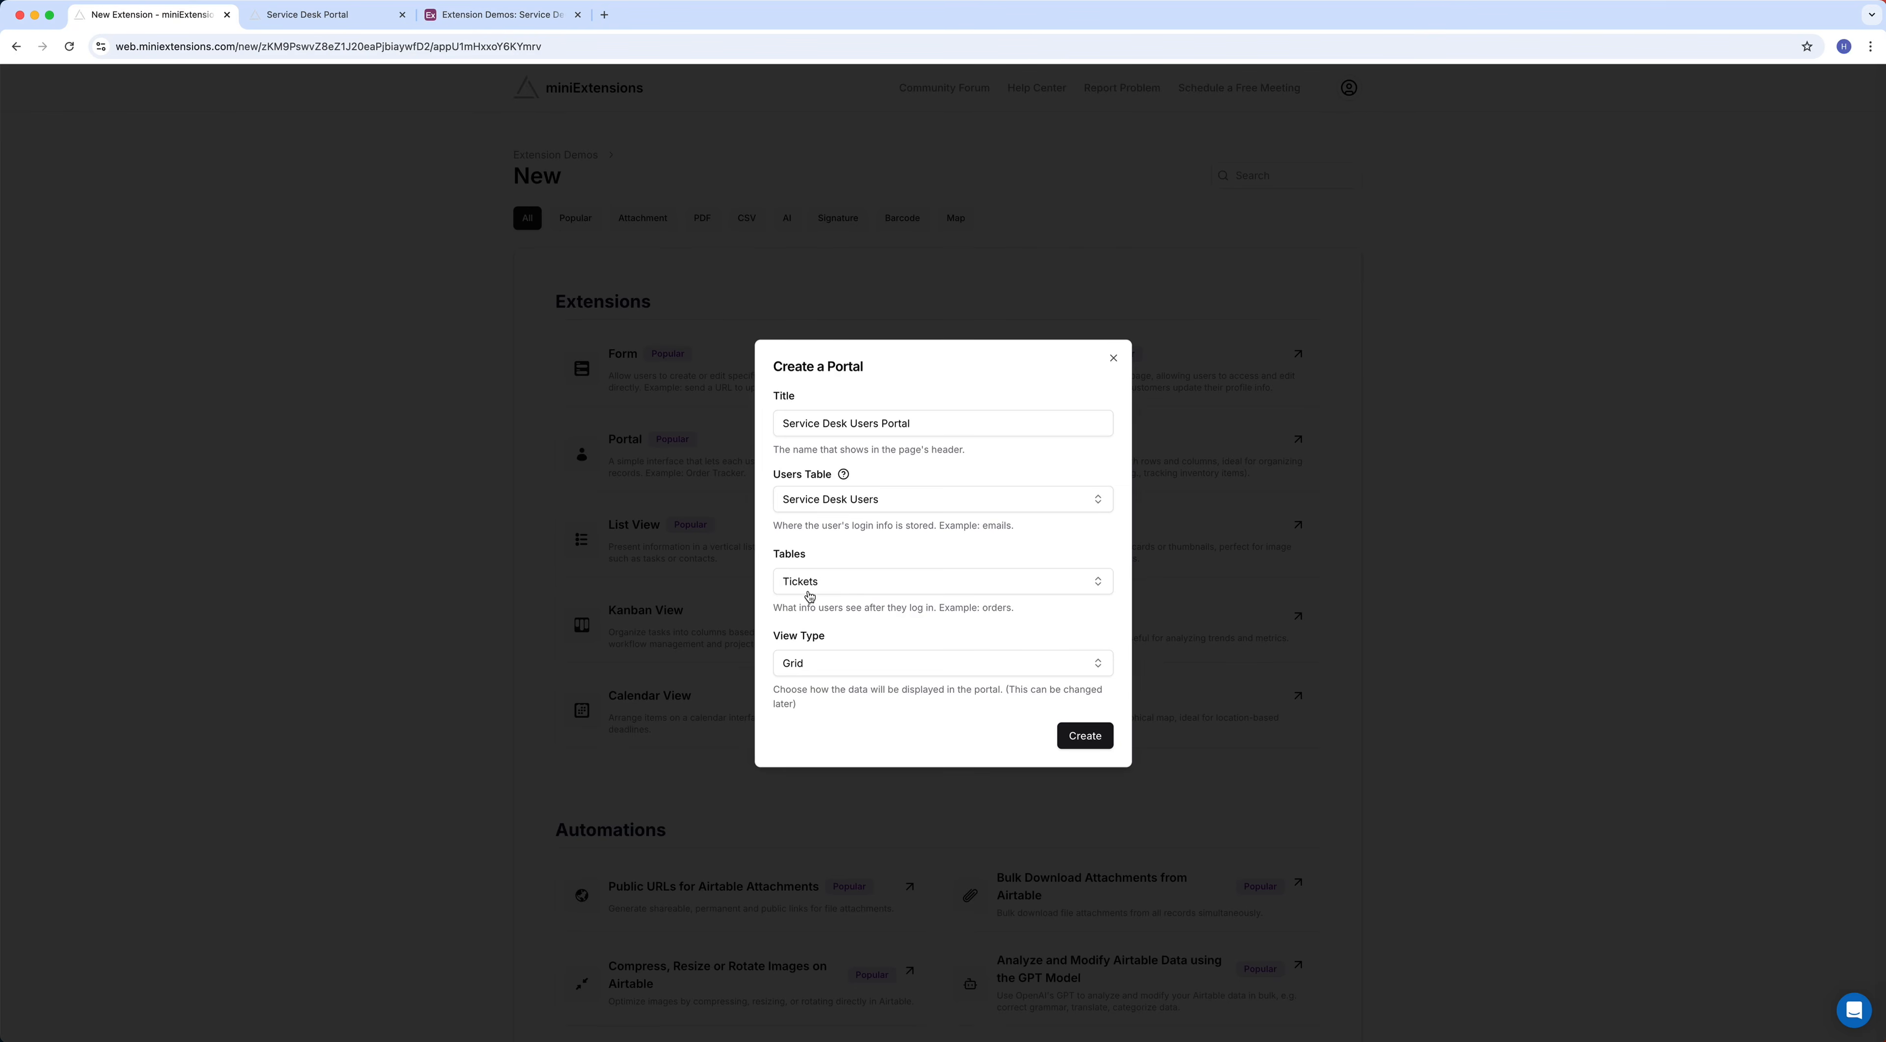
pyautogui.click(904, 583)
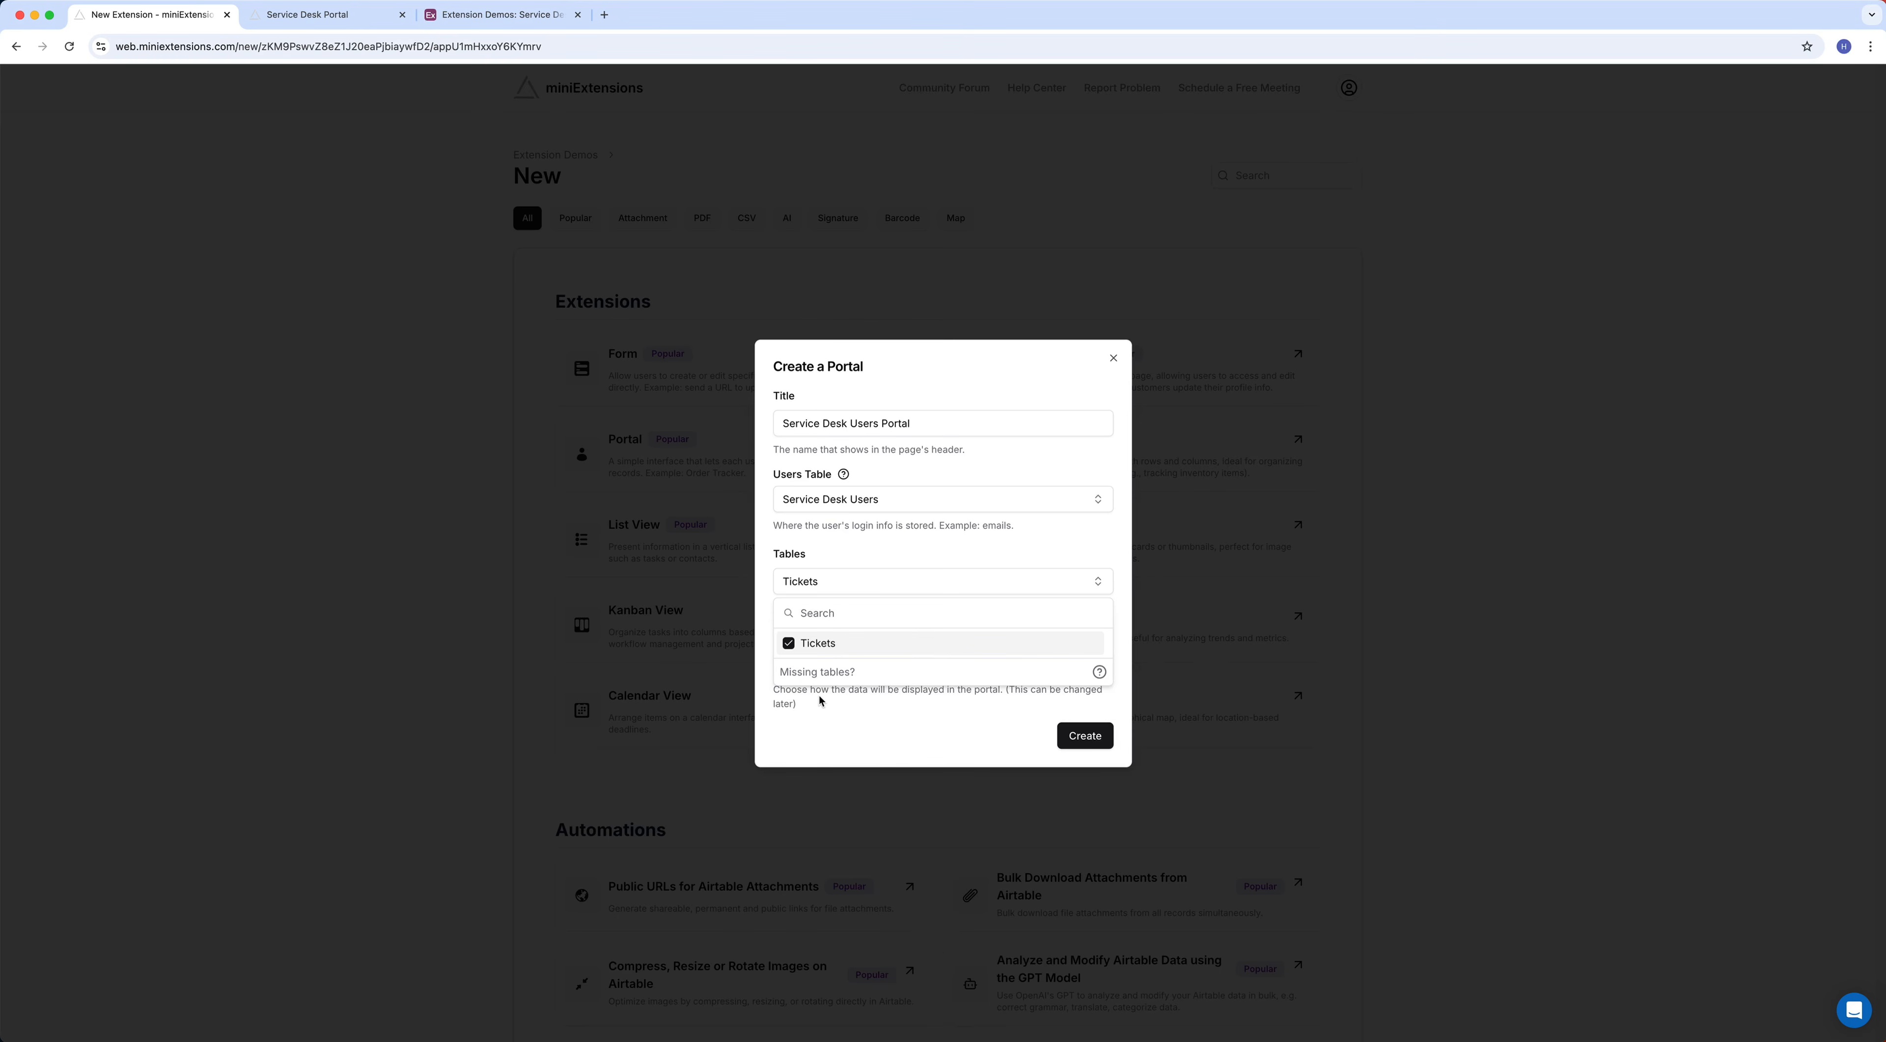
pyautogui.click(866, 696)
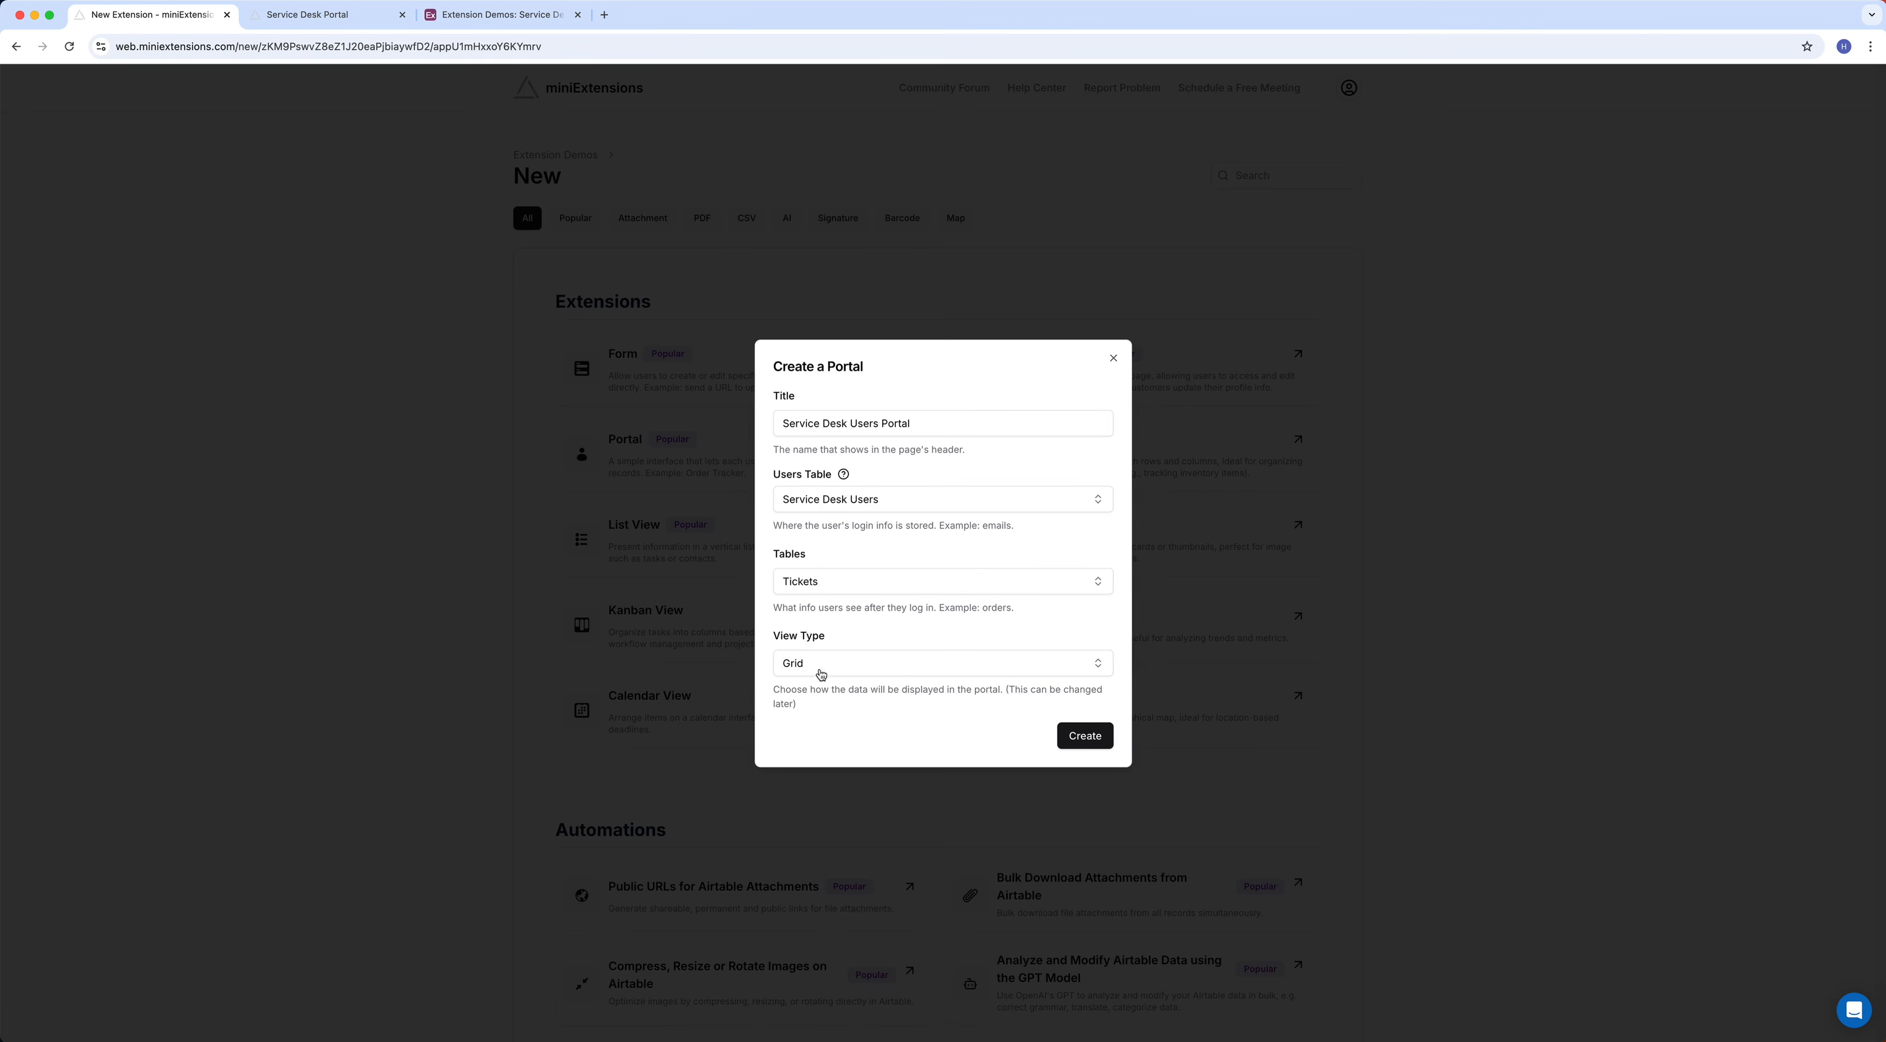
# Review the available view types, keep Grid, and create the portal
pyautogui.click(844, 669)
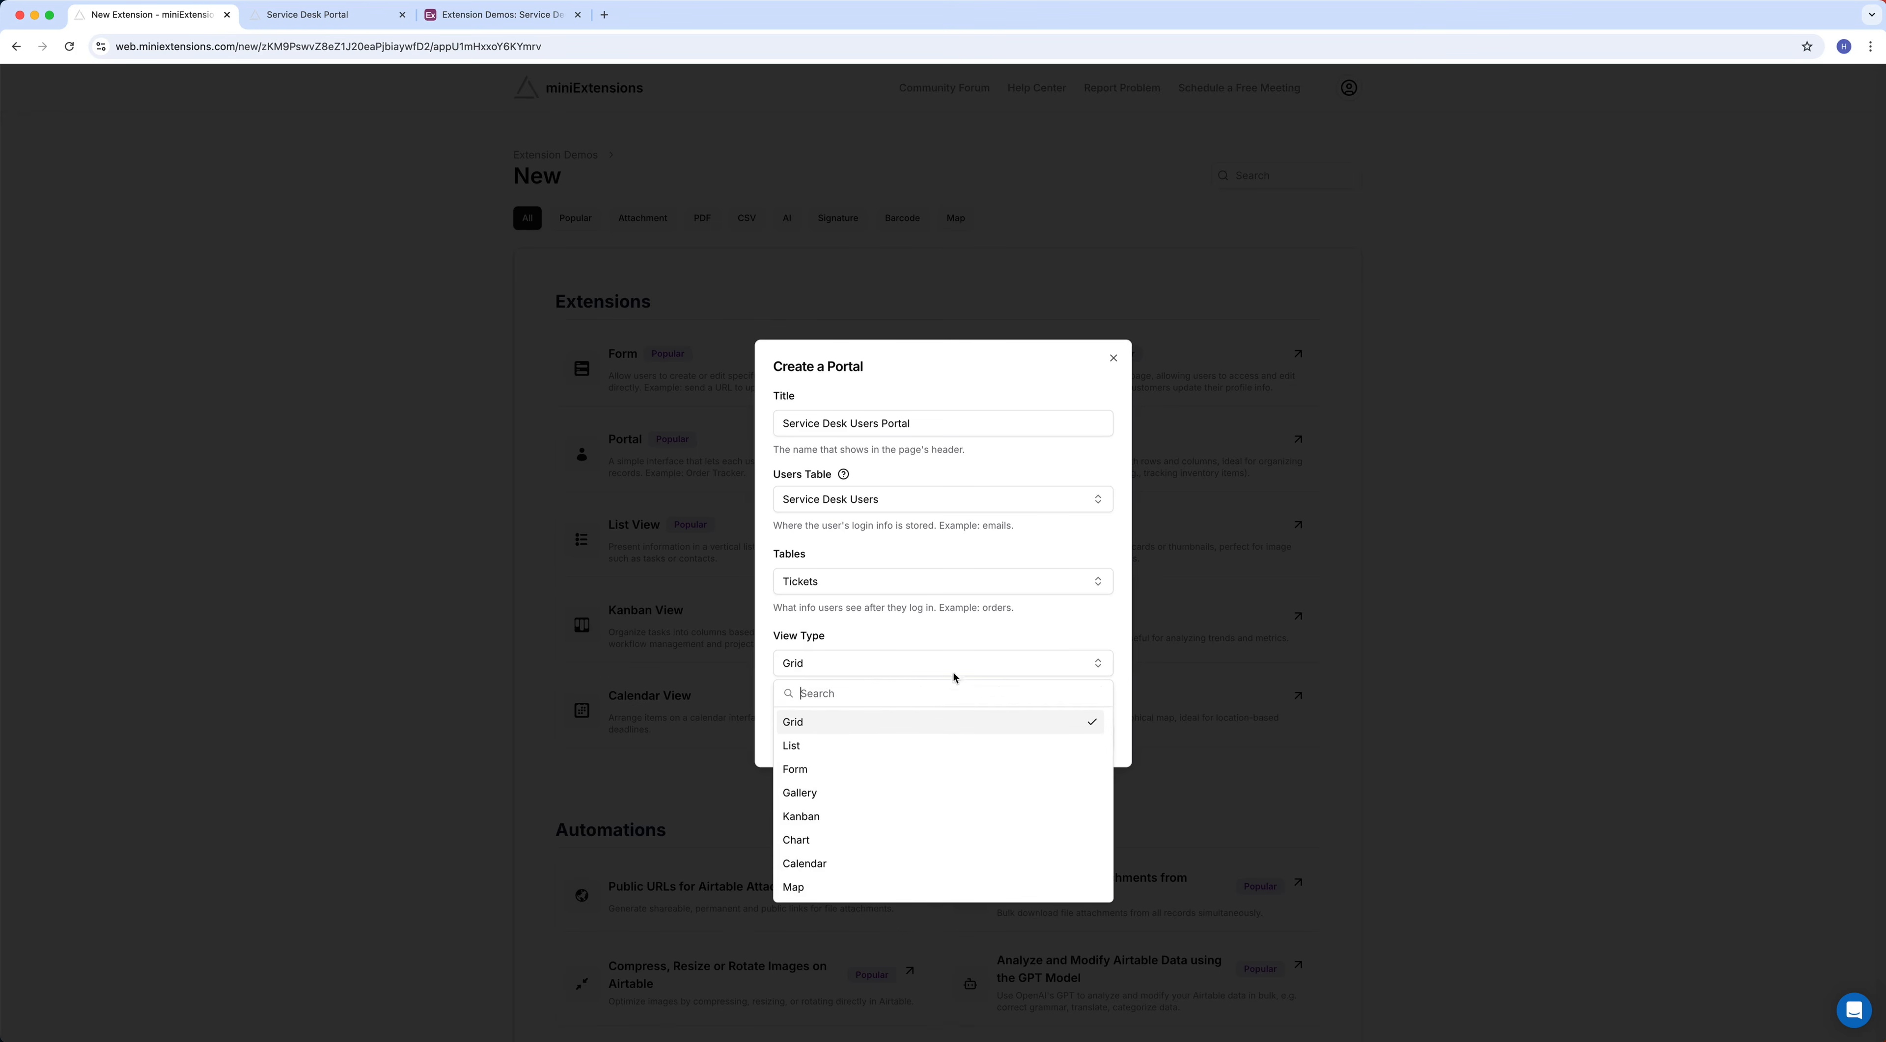
pyautogui.click(977, 638)
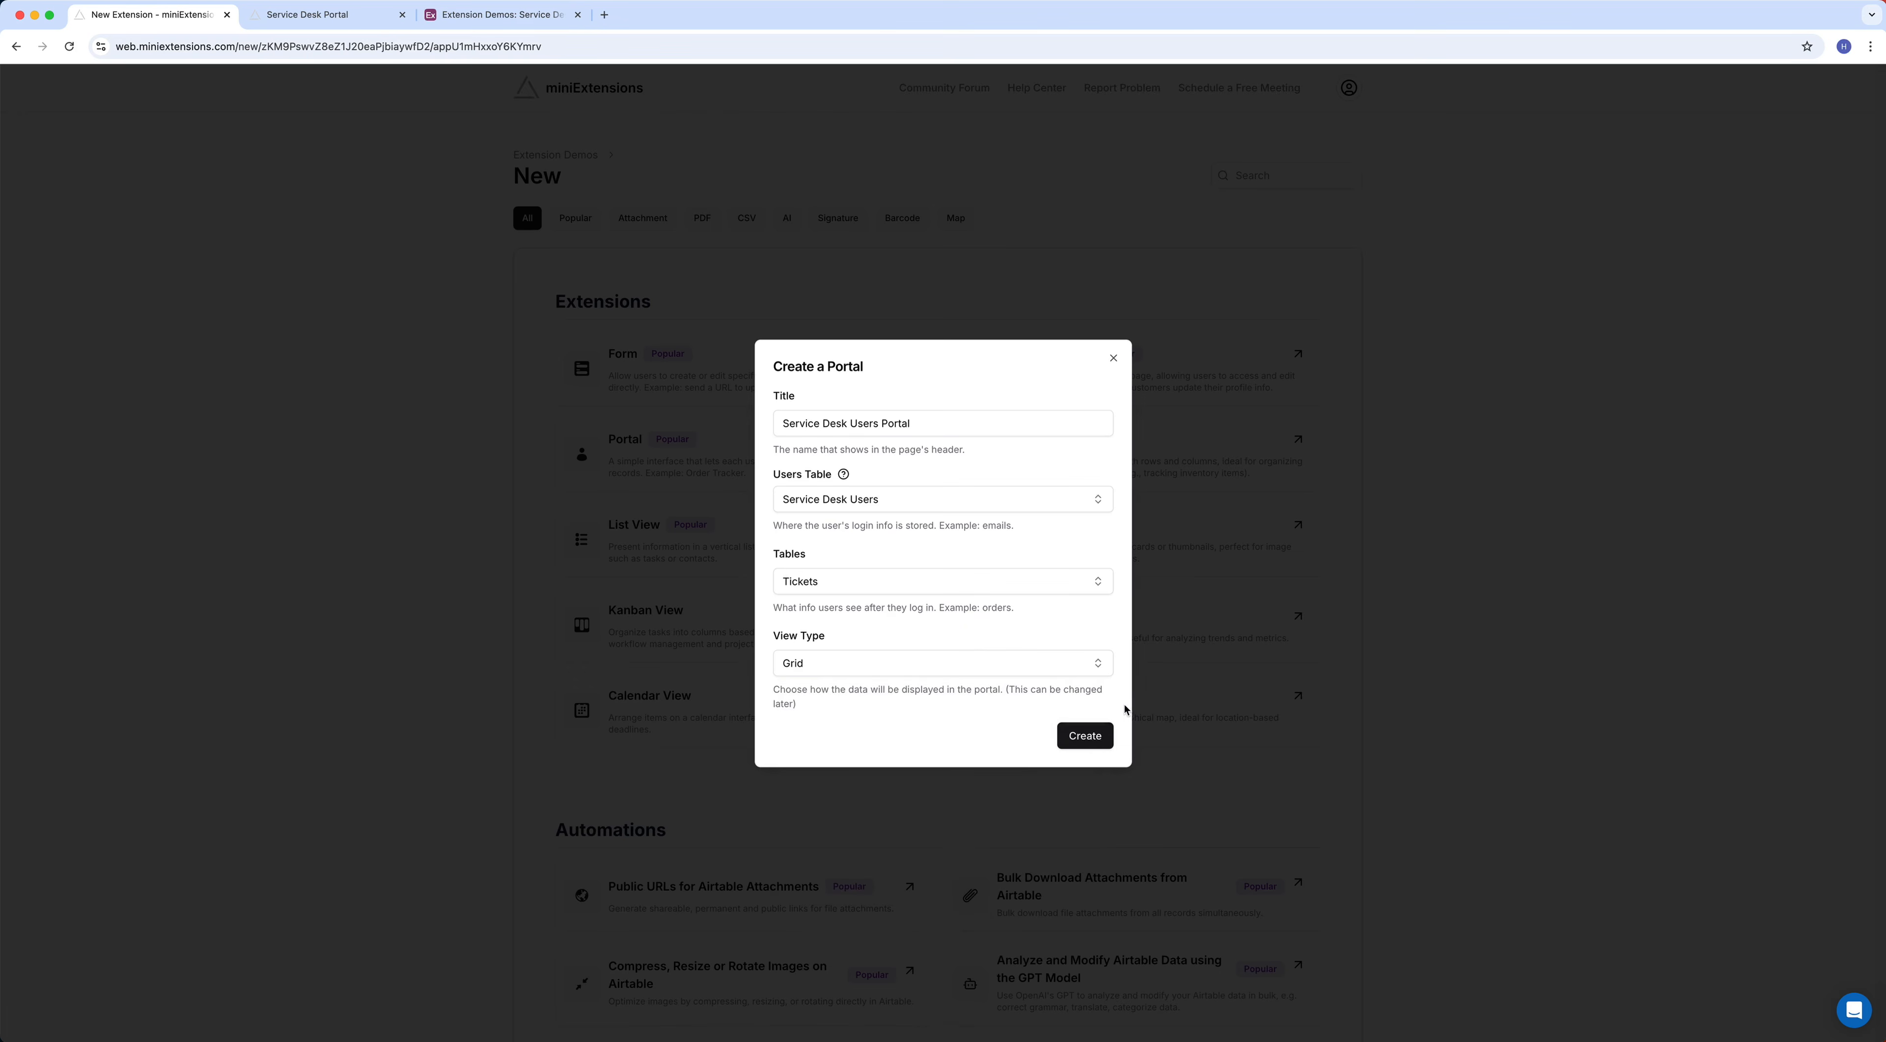
pyautogui.click(1083, 736)
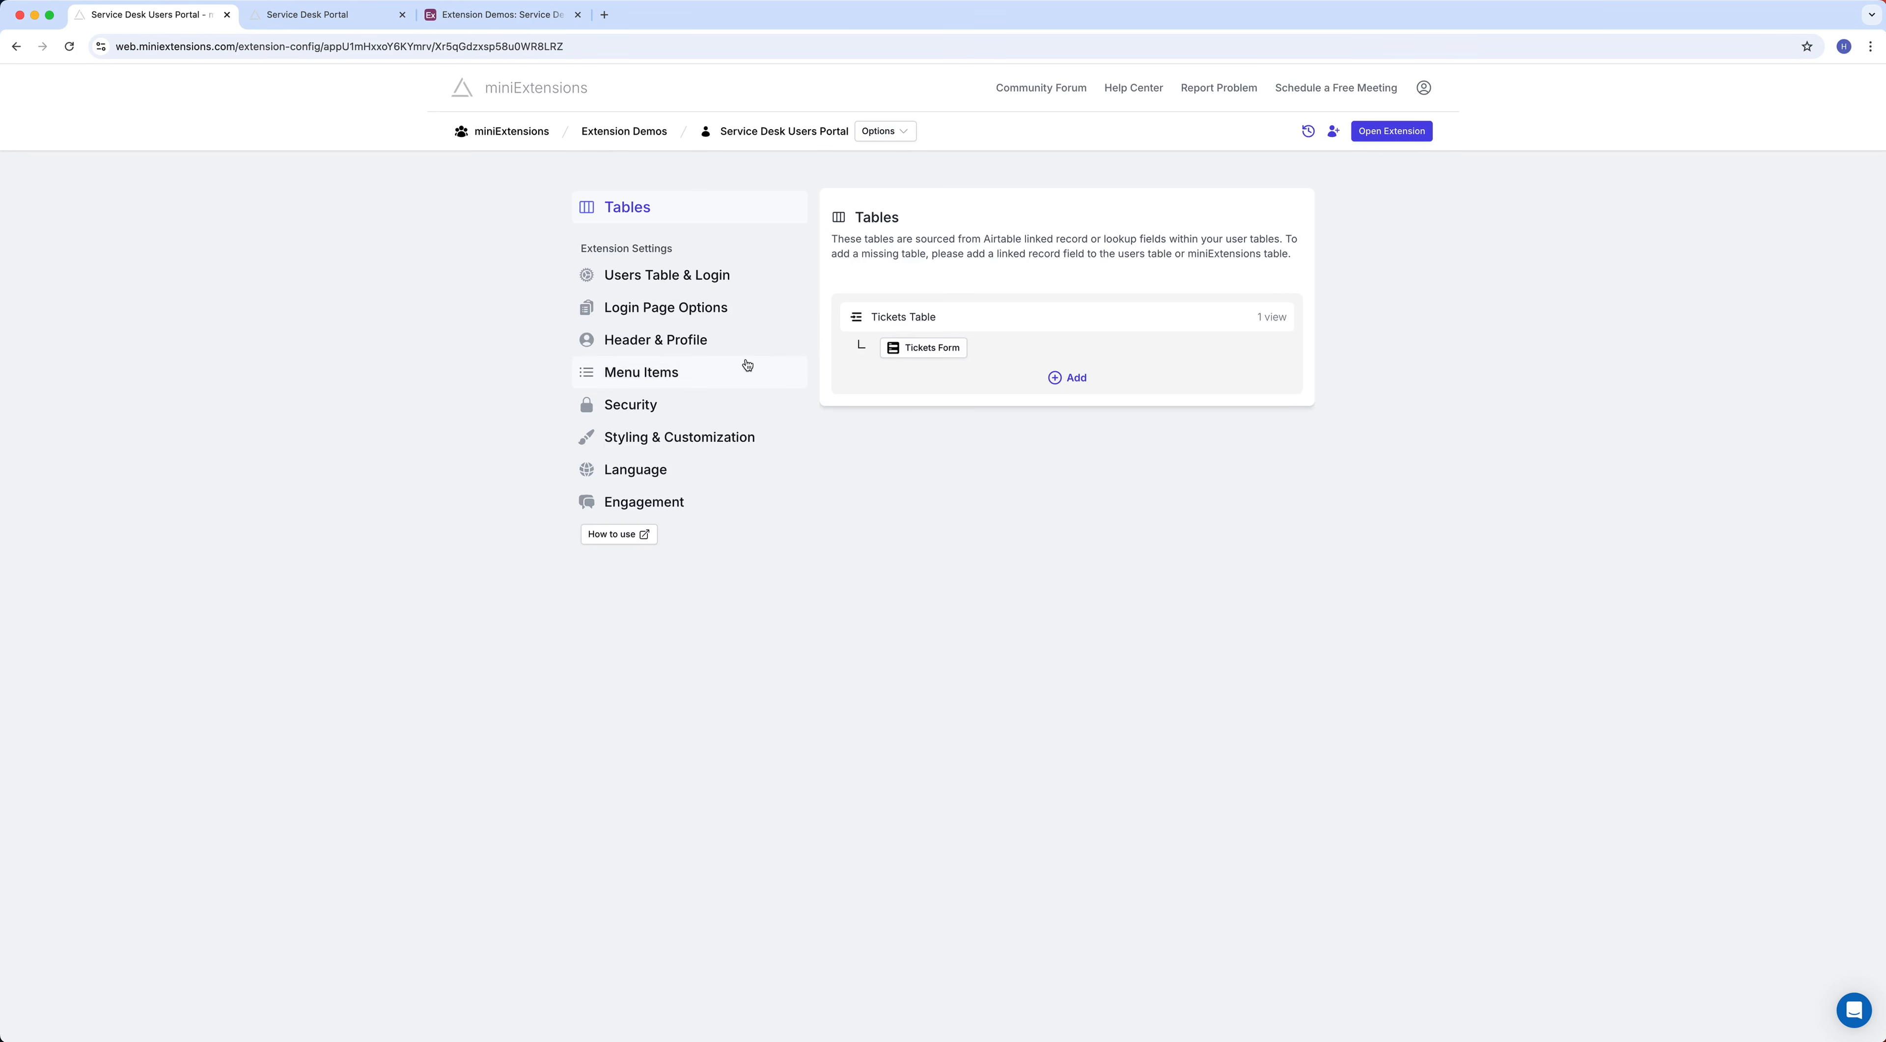
# Check the Users Table & Login settings, then open the new portal and log in with an agent's name
pyautogui.click(721, 280)
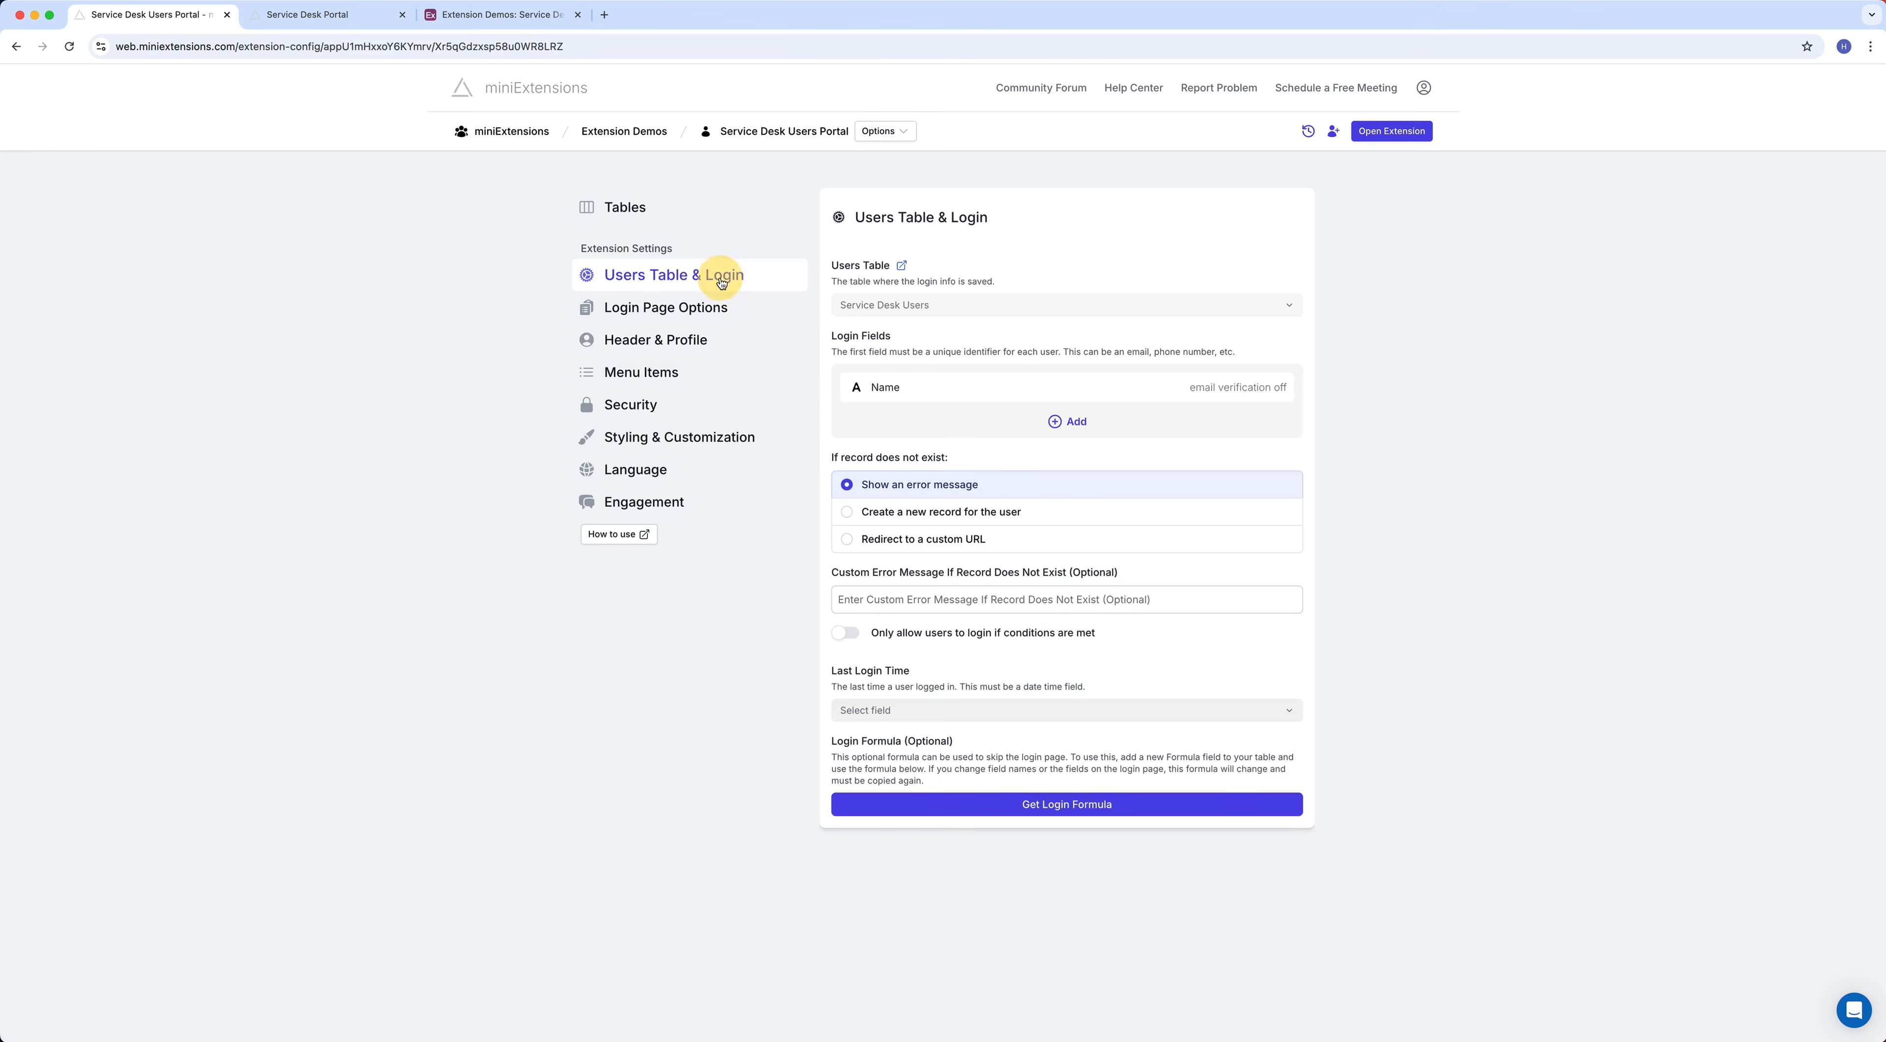
pyautogui.click(1412, 134)
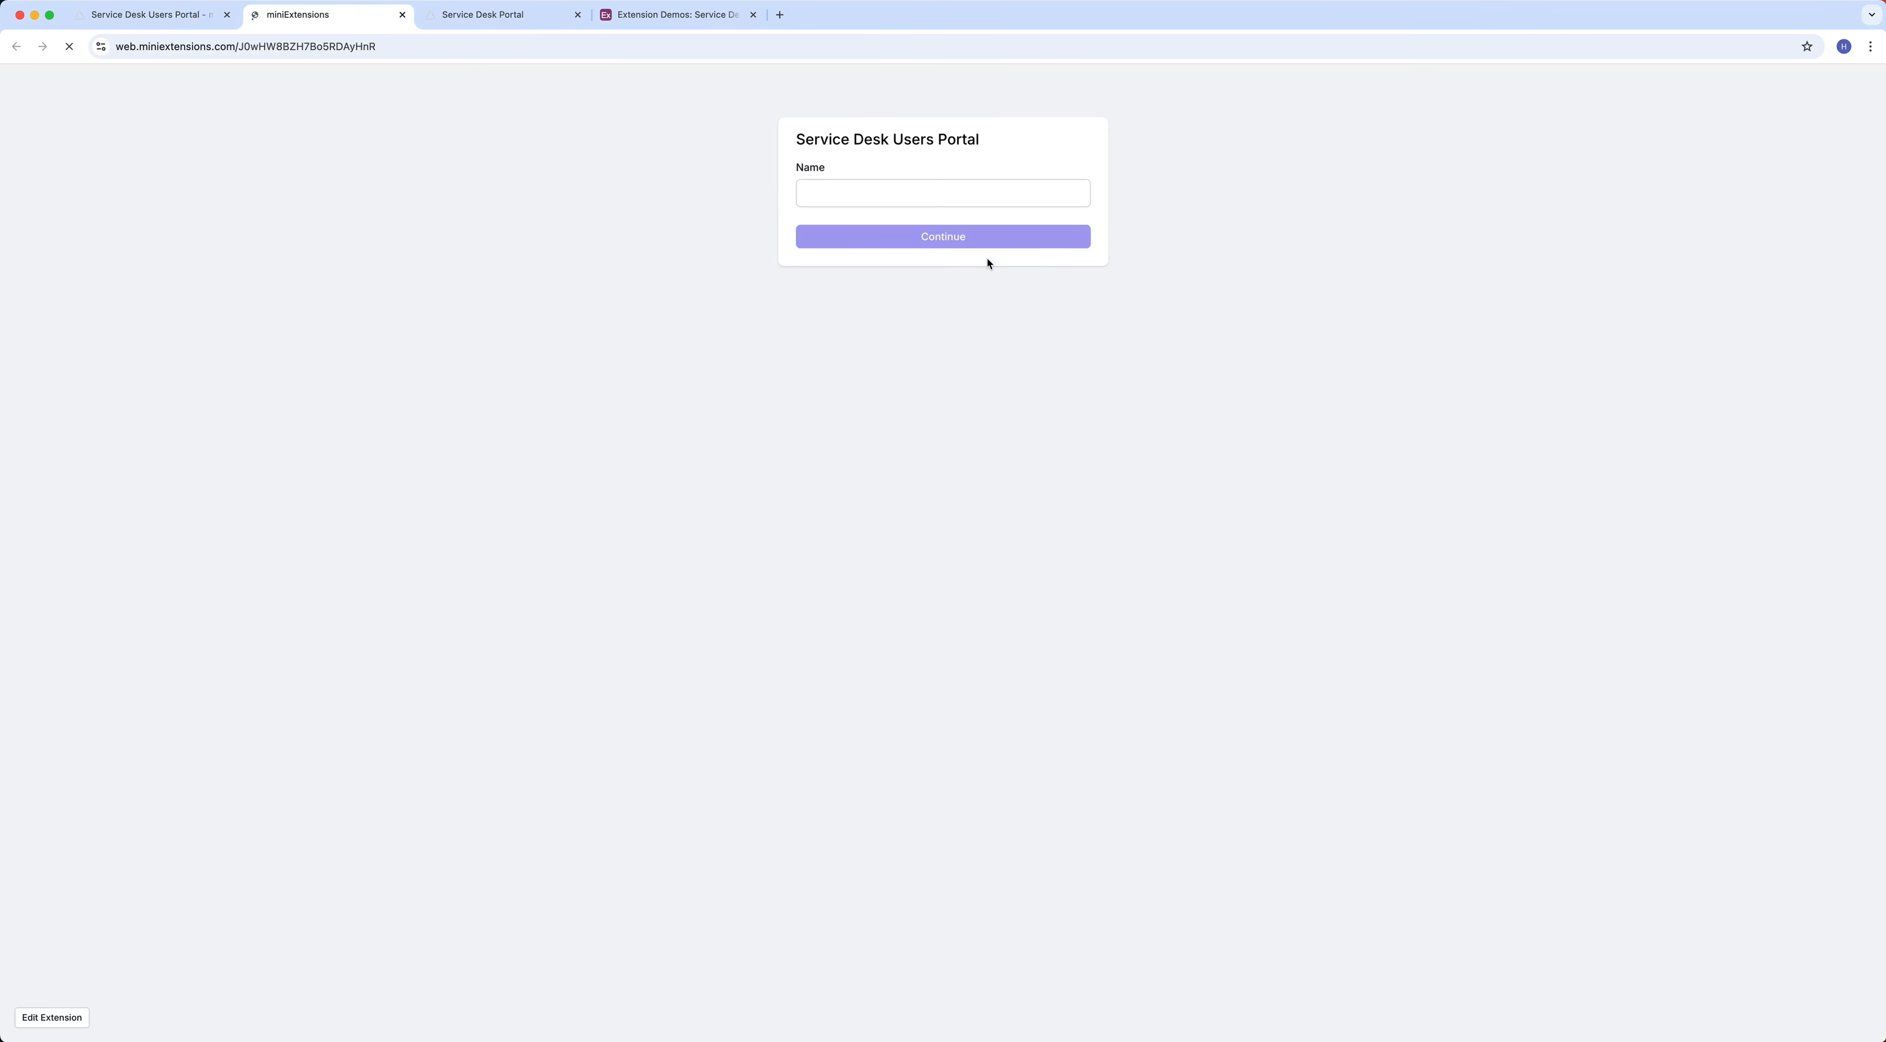
pyautogui.click(943, 183)
pyautogui.write('Emma')
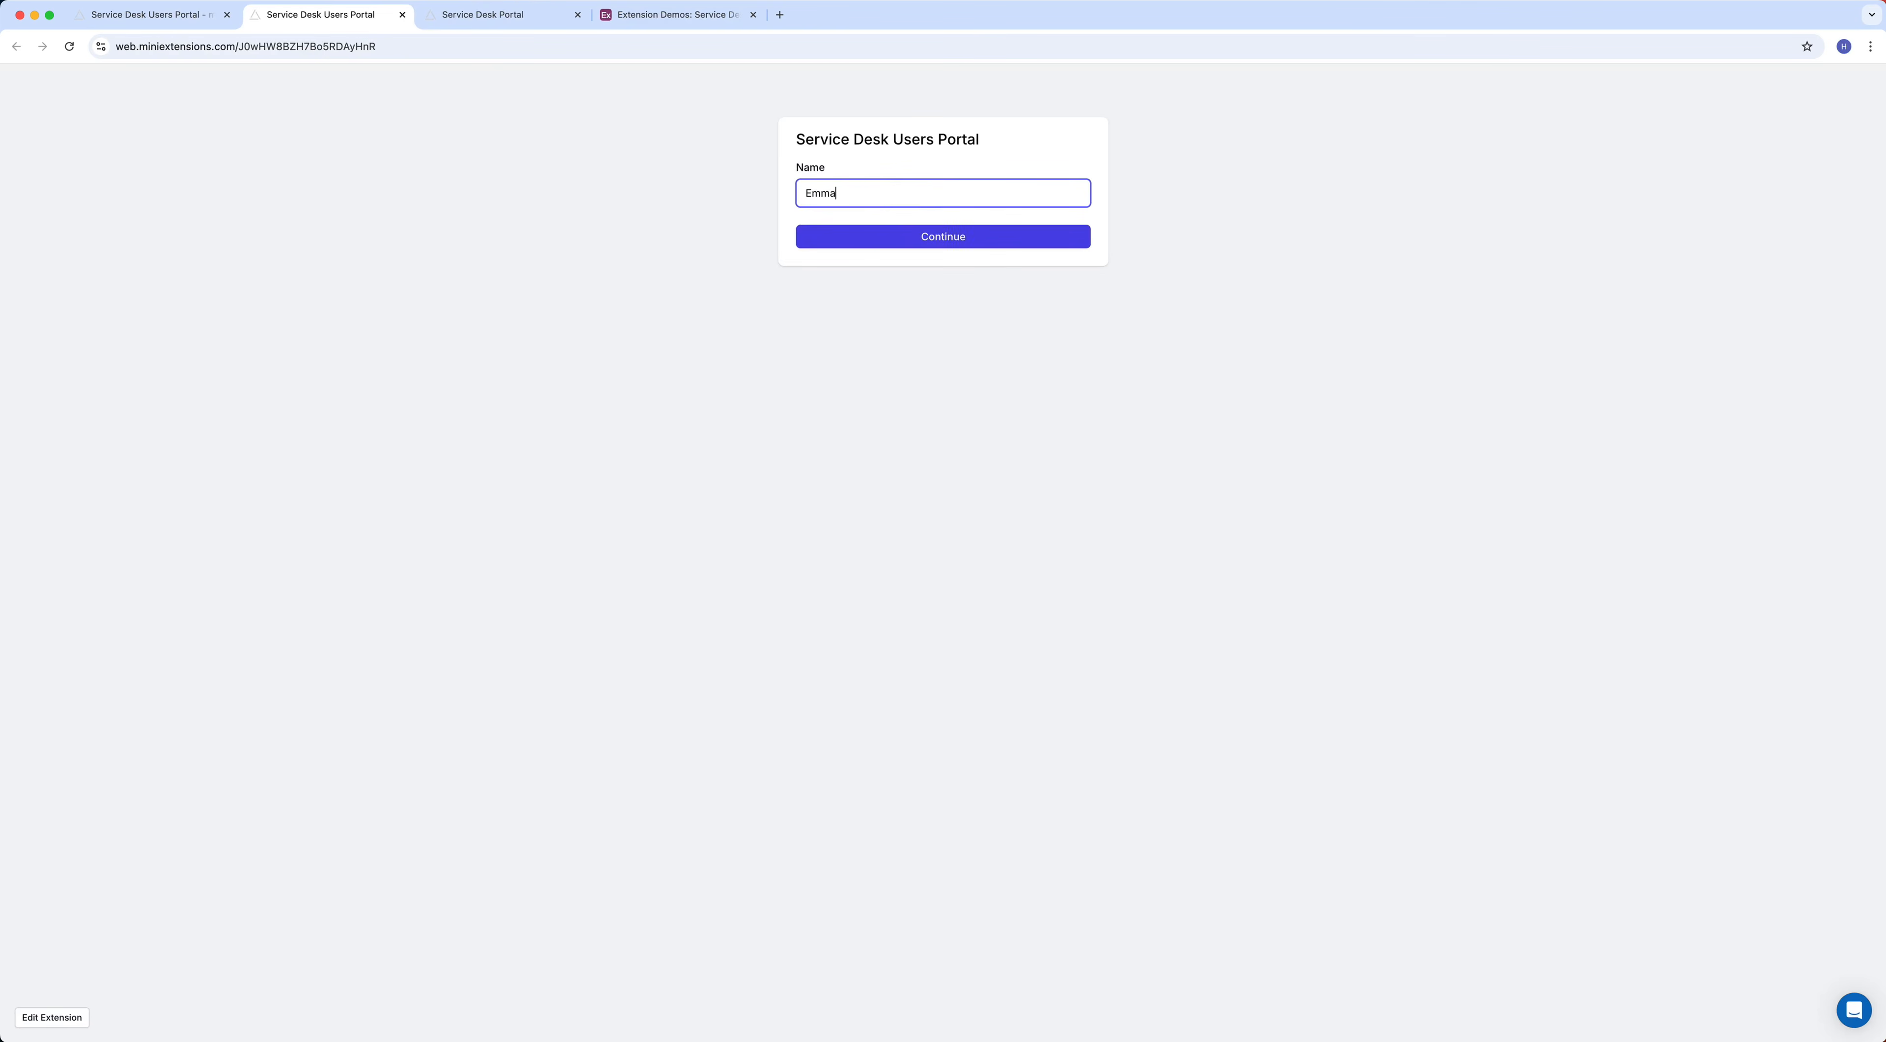
pyautogui.press('Return')
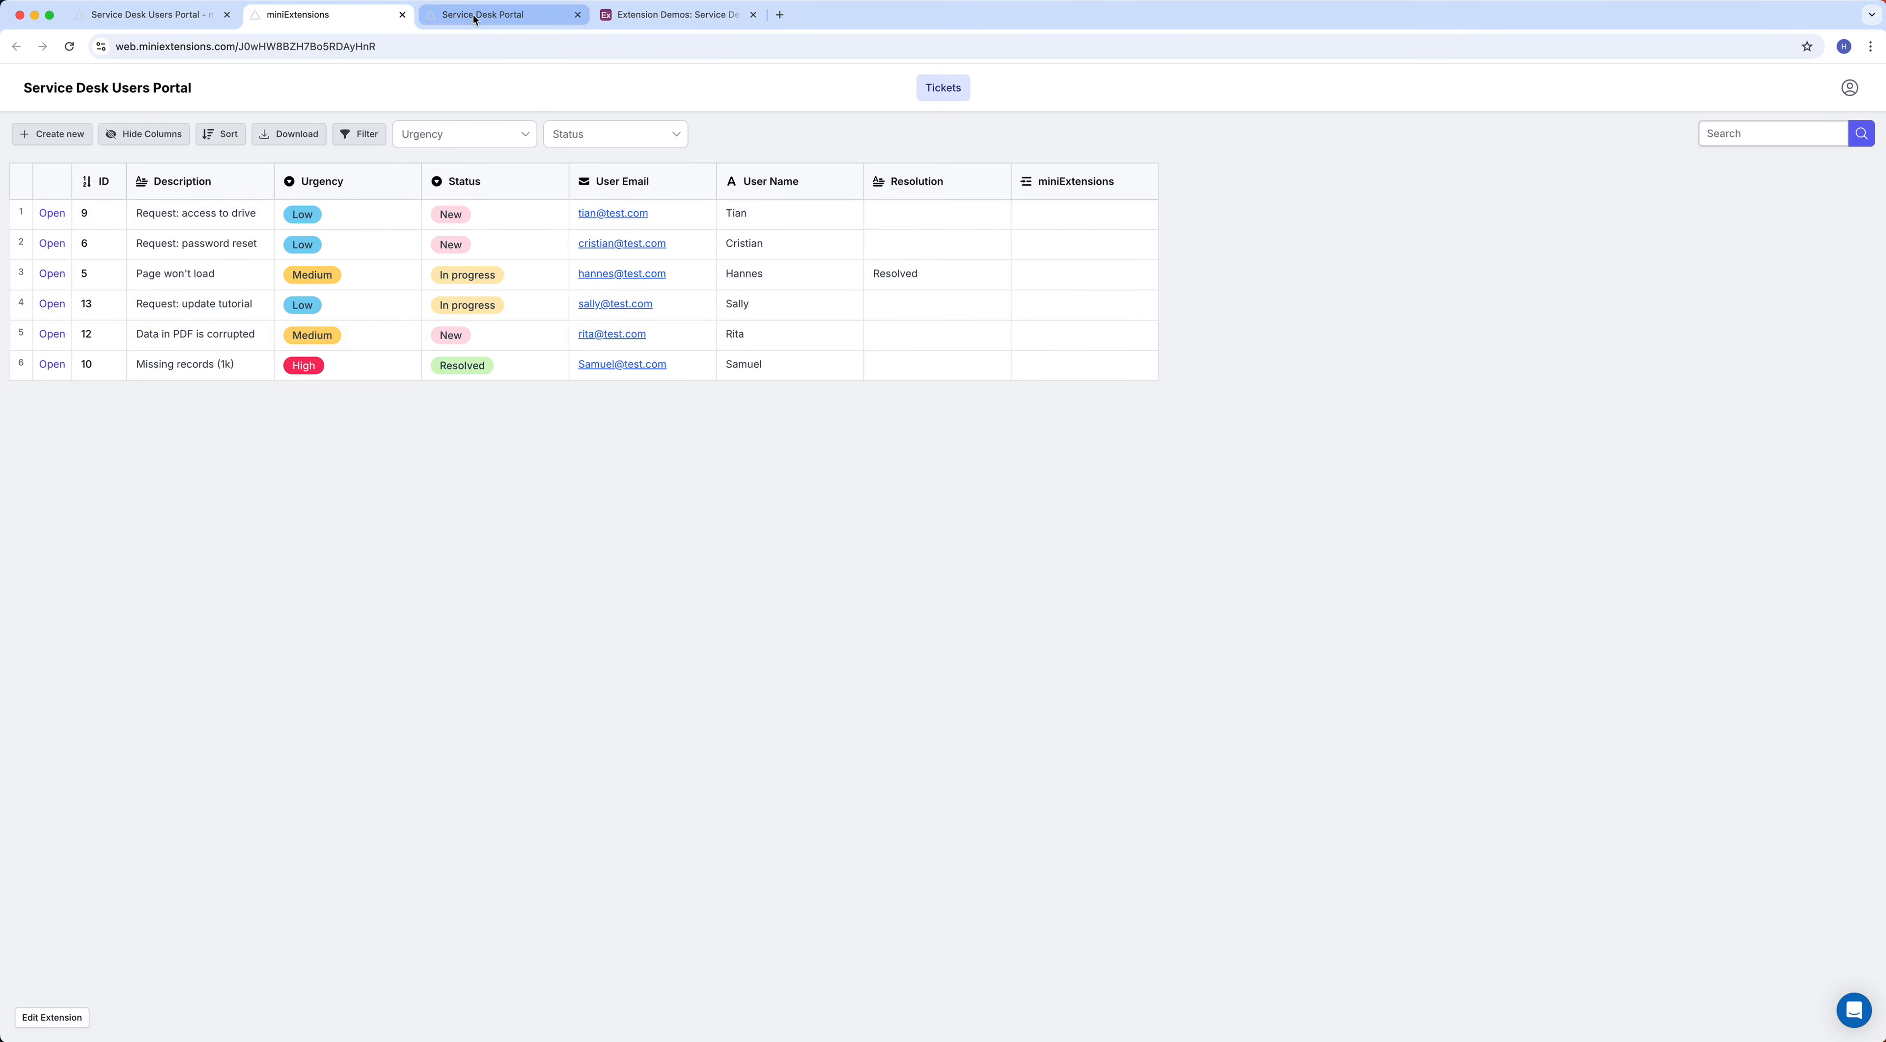
# Compare the new portal's ticket grid with the existing Service Desk Portal
pyautogui.click(443, 15)
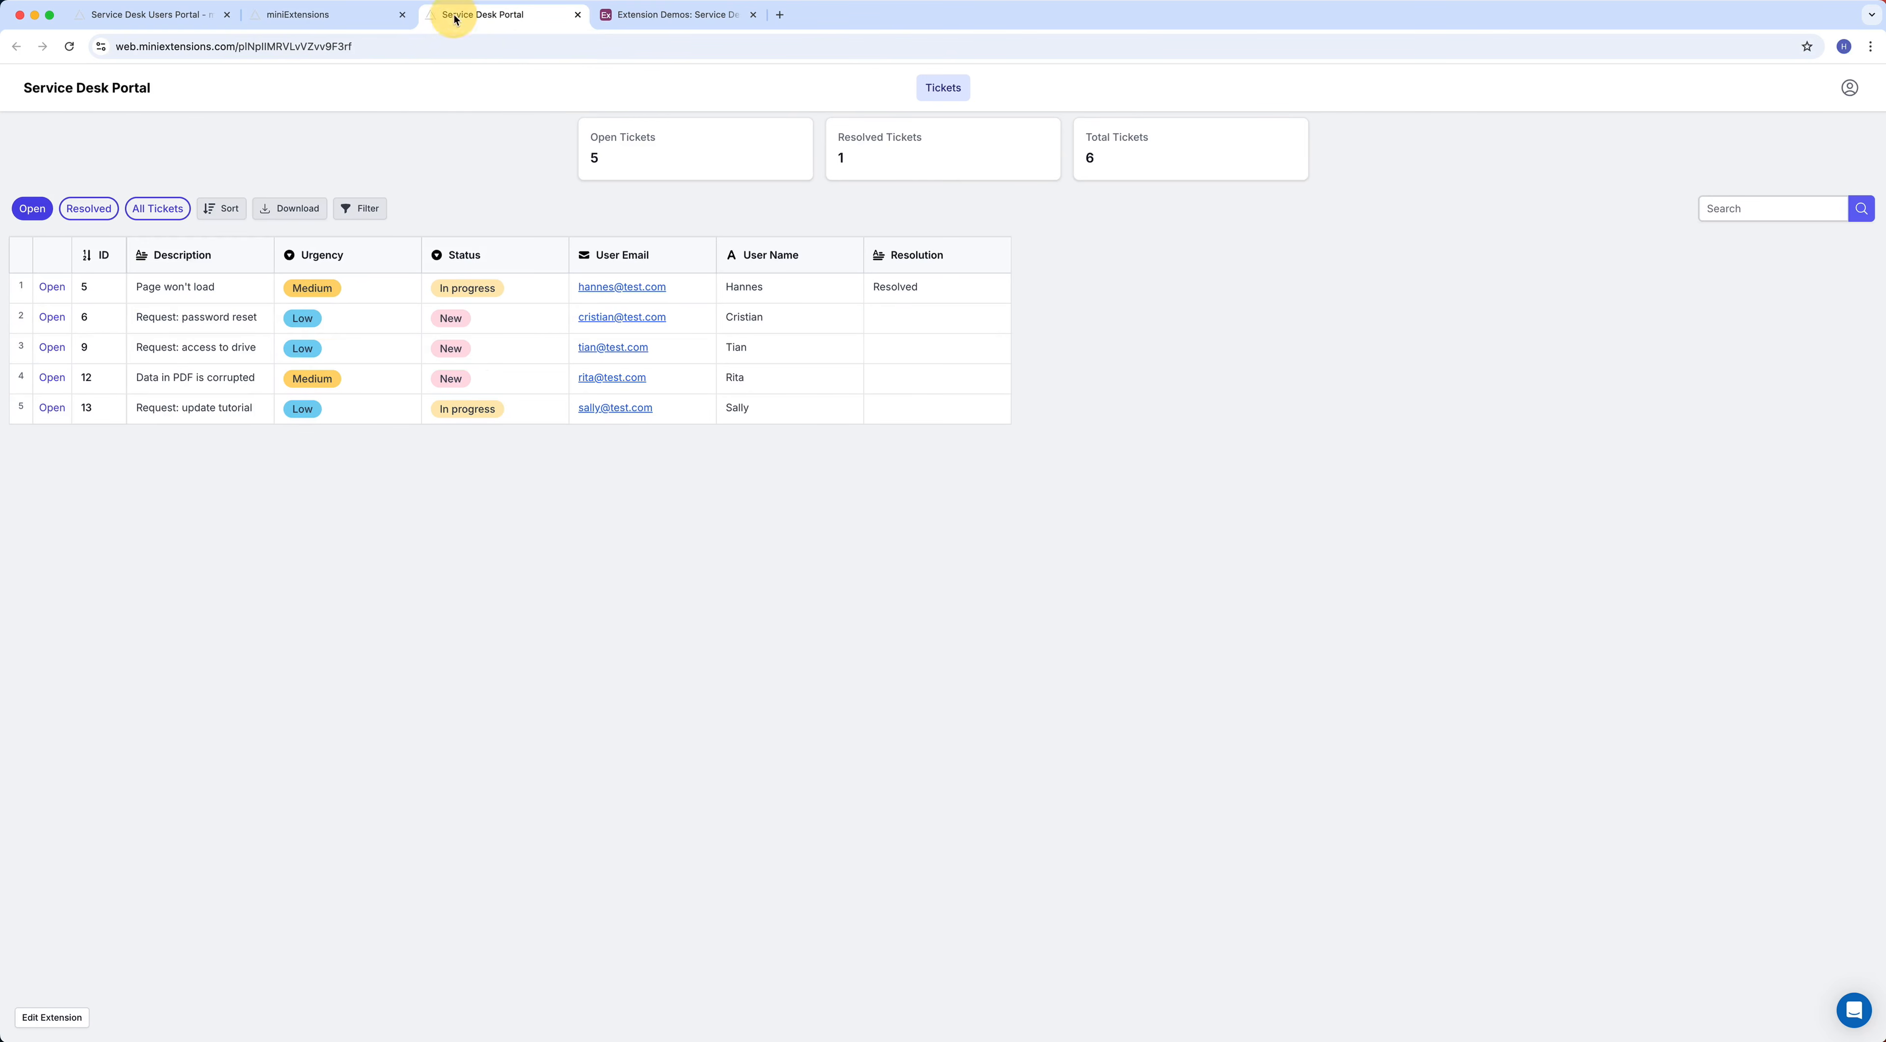
pyautogui.click(357, 17)
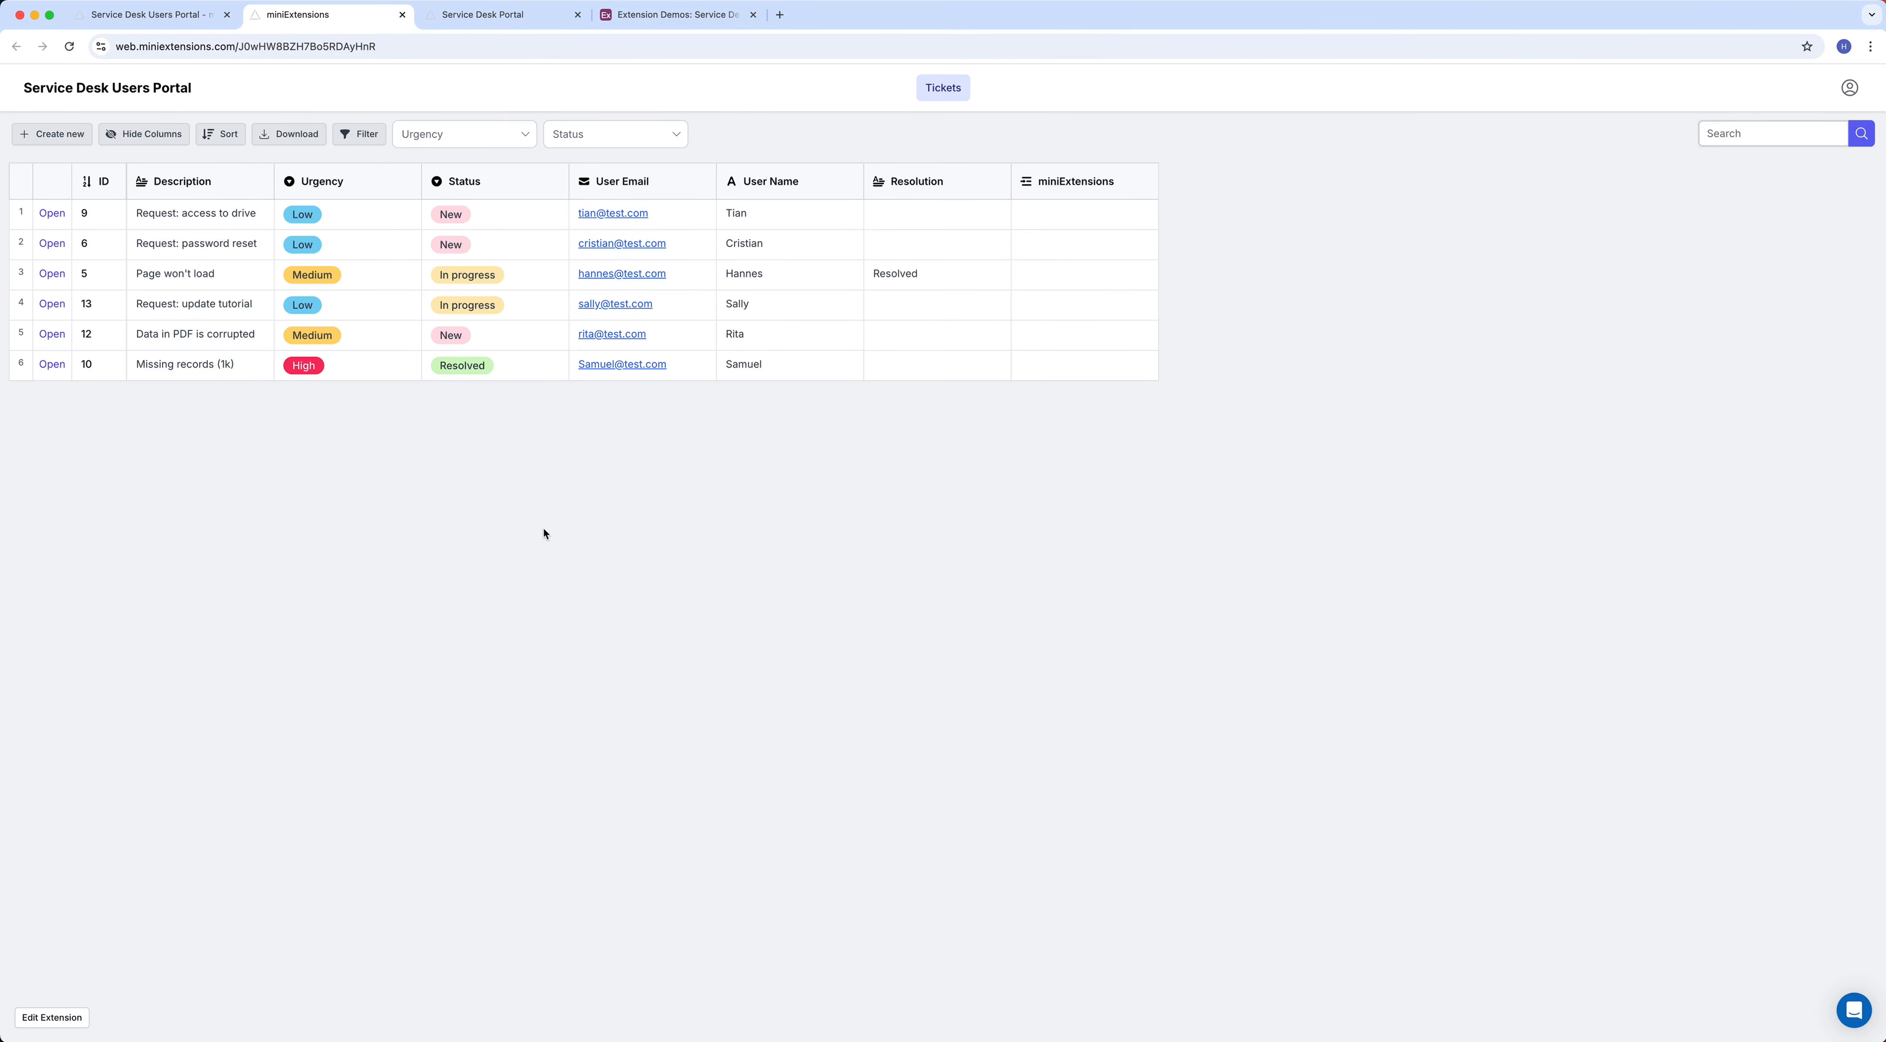
# In the new portal's configuration, add Password as a second login field
pyautogui.click(169, 13)
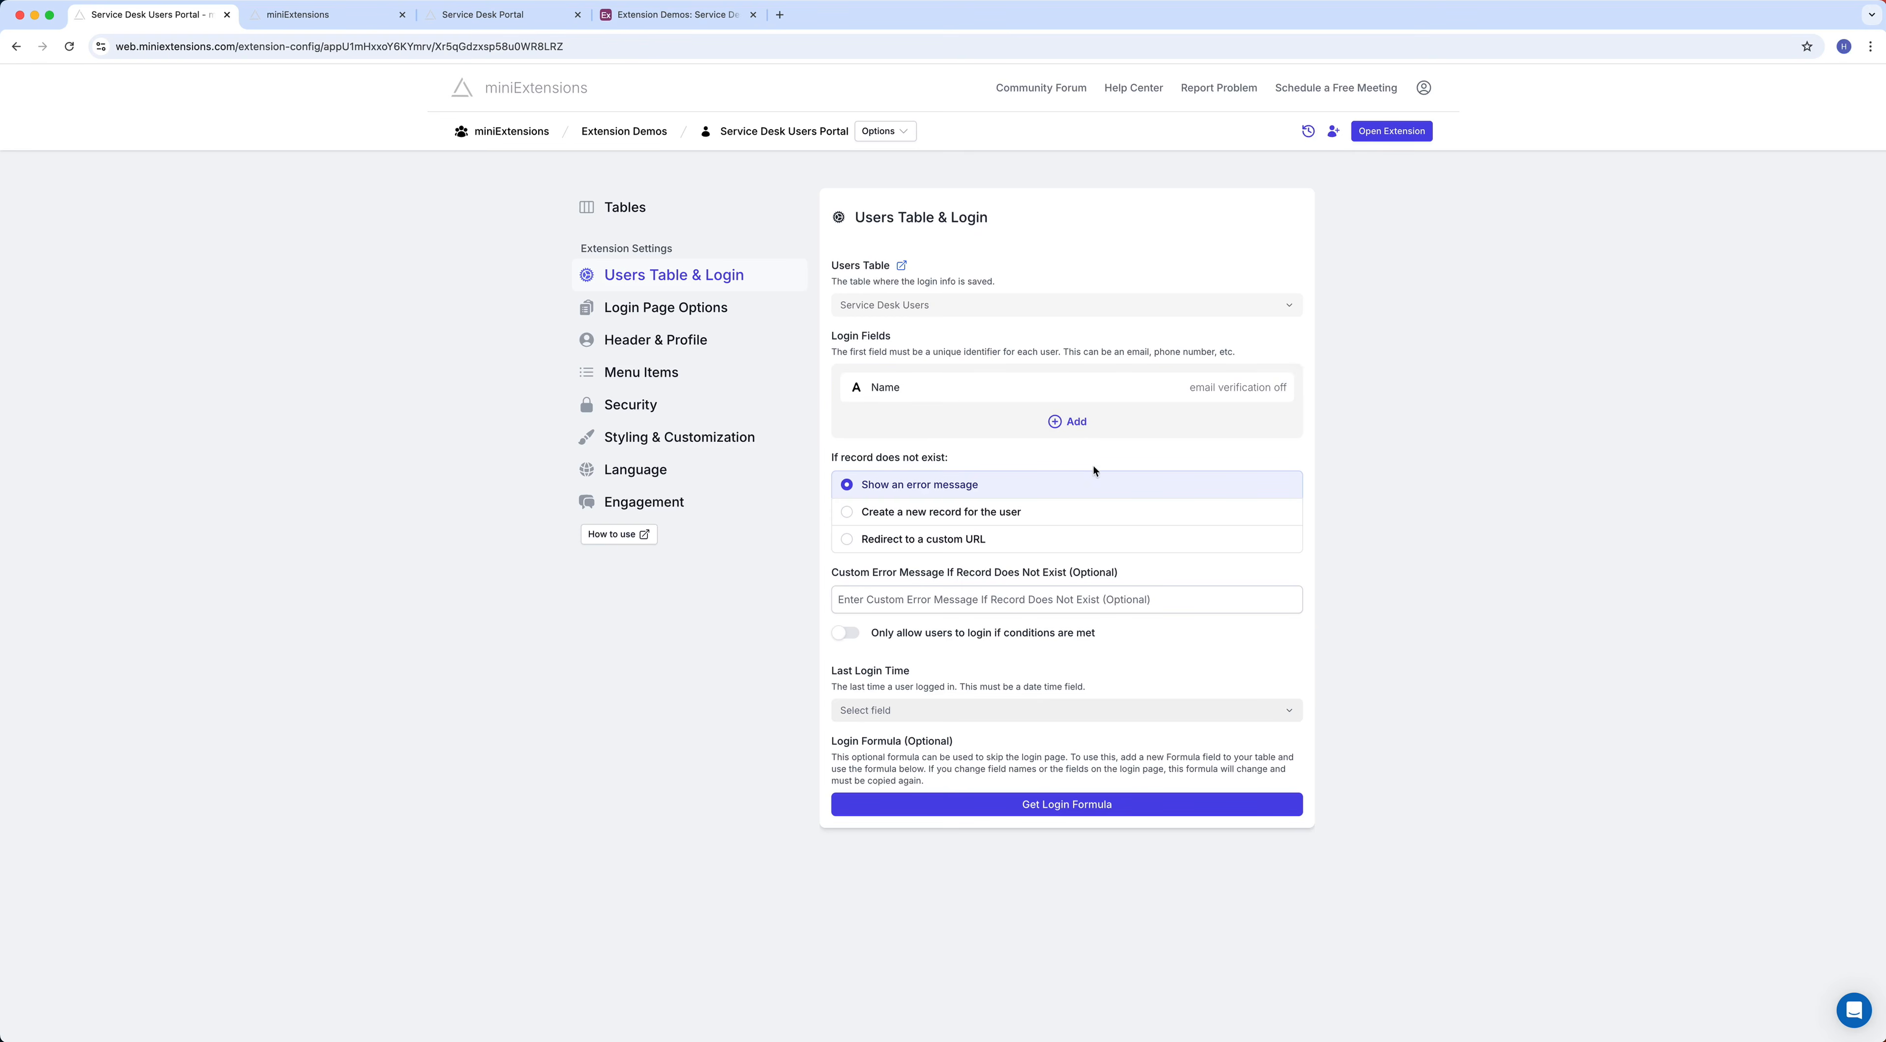
pyautogui.click(1071, 429)
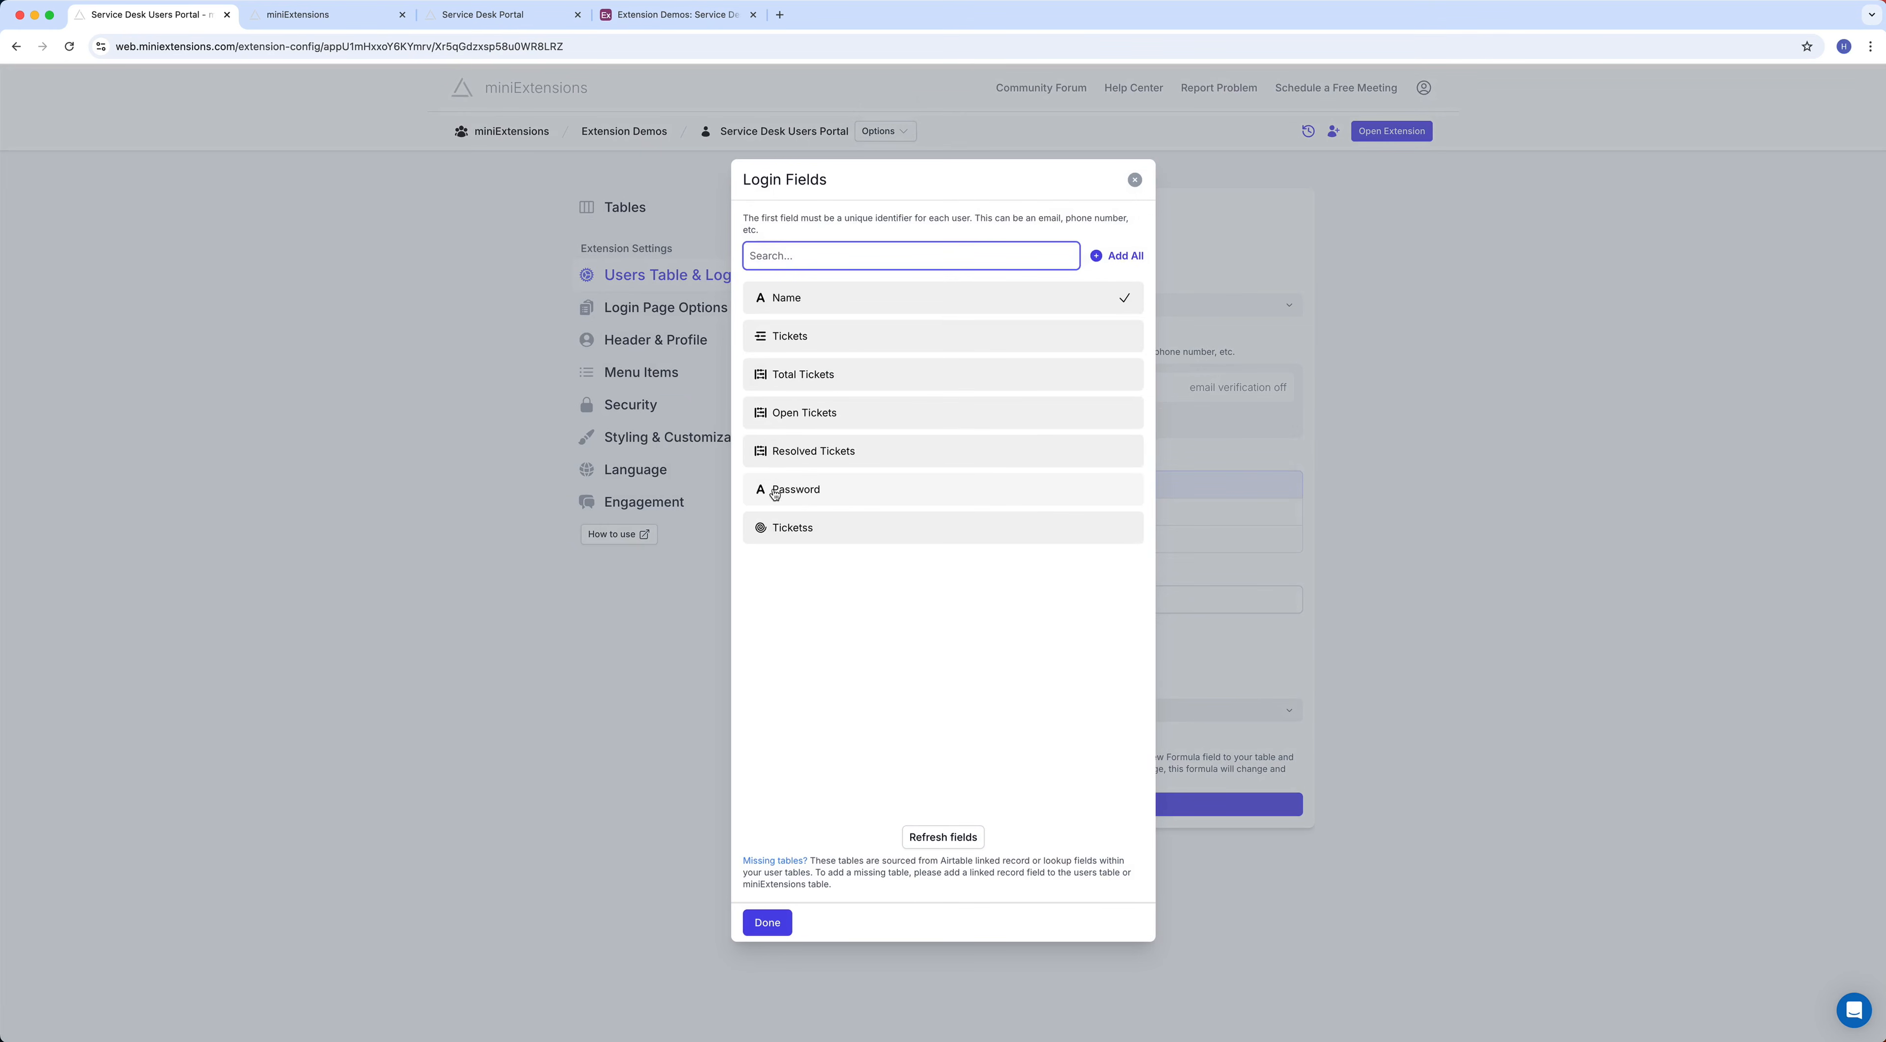
pyautogui.click(793, 488)
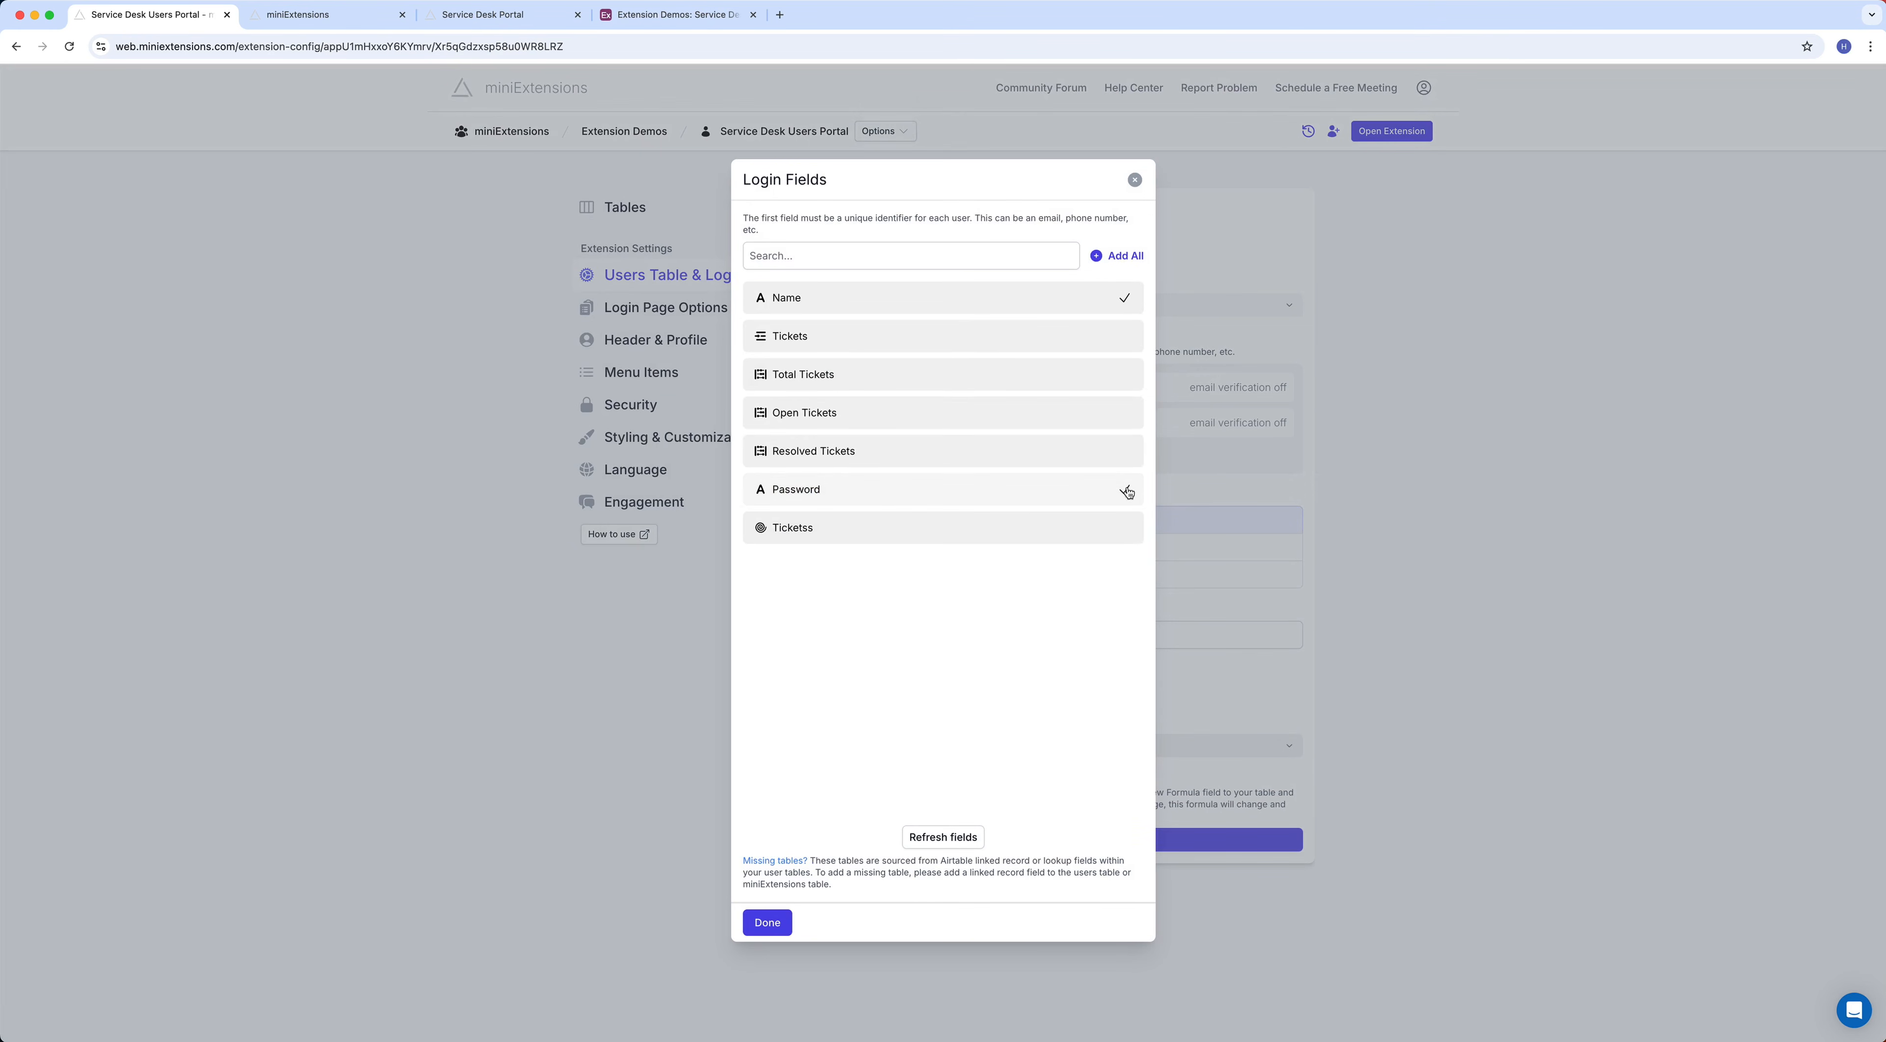
pyautogui.click(762, 929)
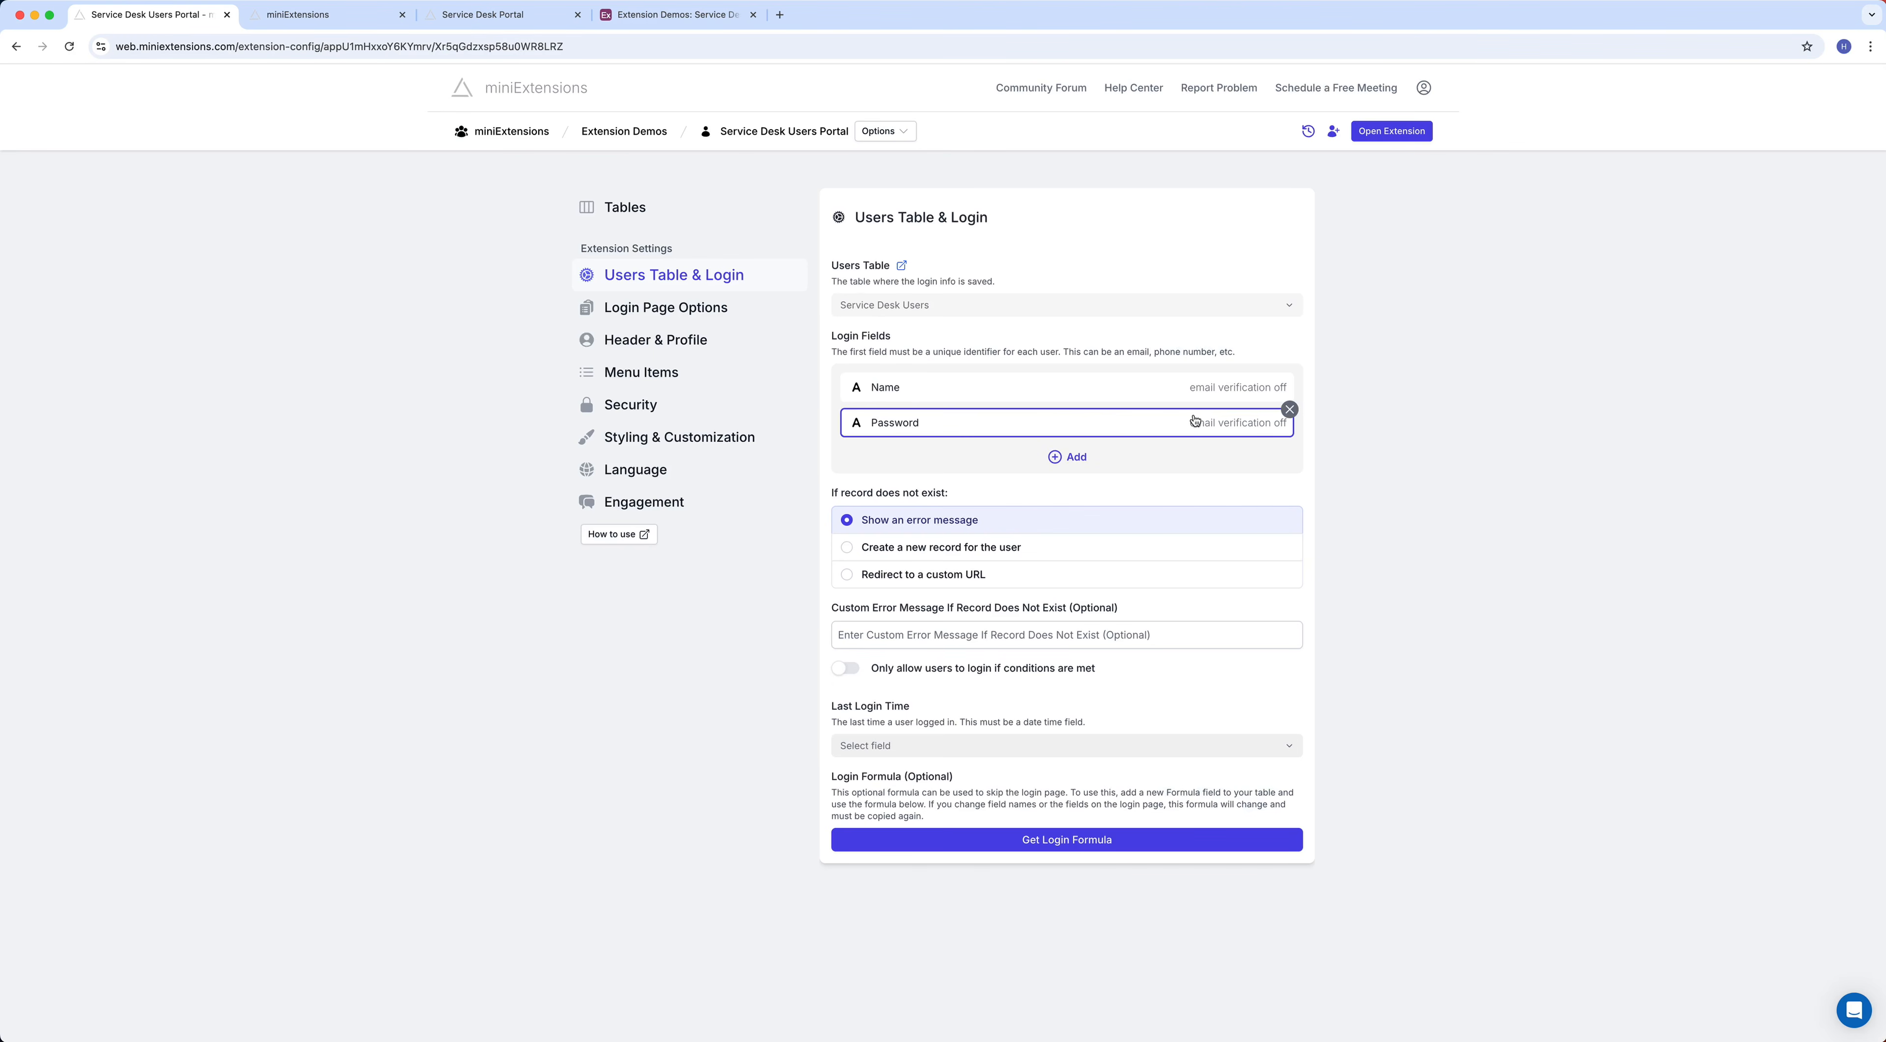
# Turn on masking as a password for the Password login field
pyautogui.click(1185, 428)
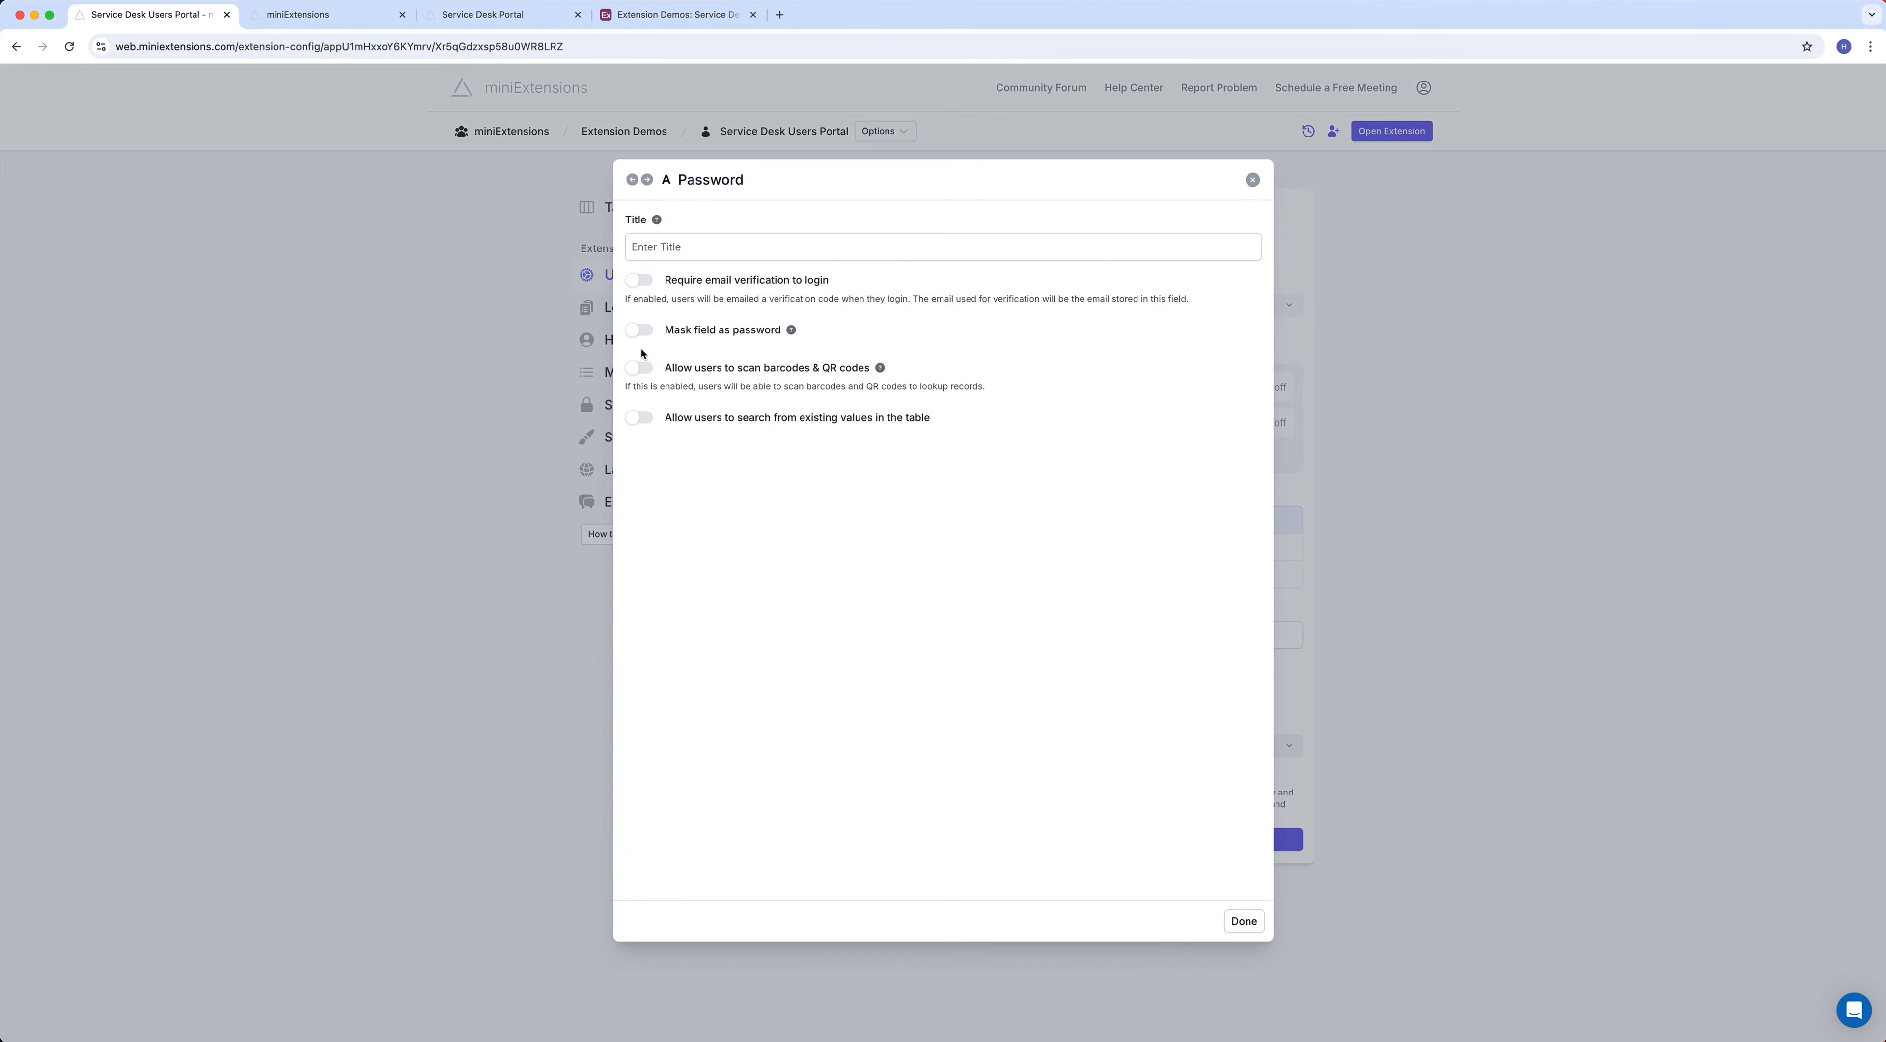
pyautogui.click(1331, 560)
pyautogui.click(640, 331)
pyautogui.click(1244, 921)
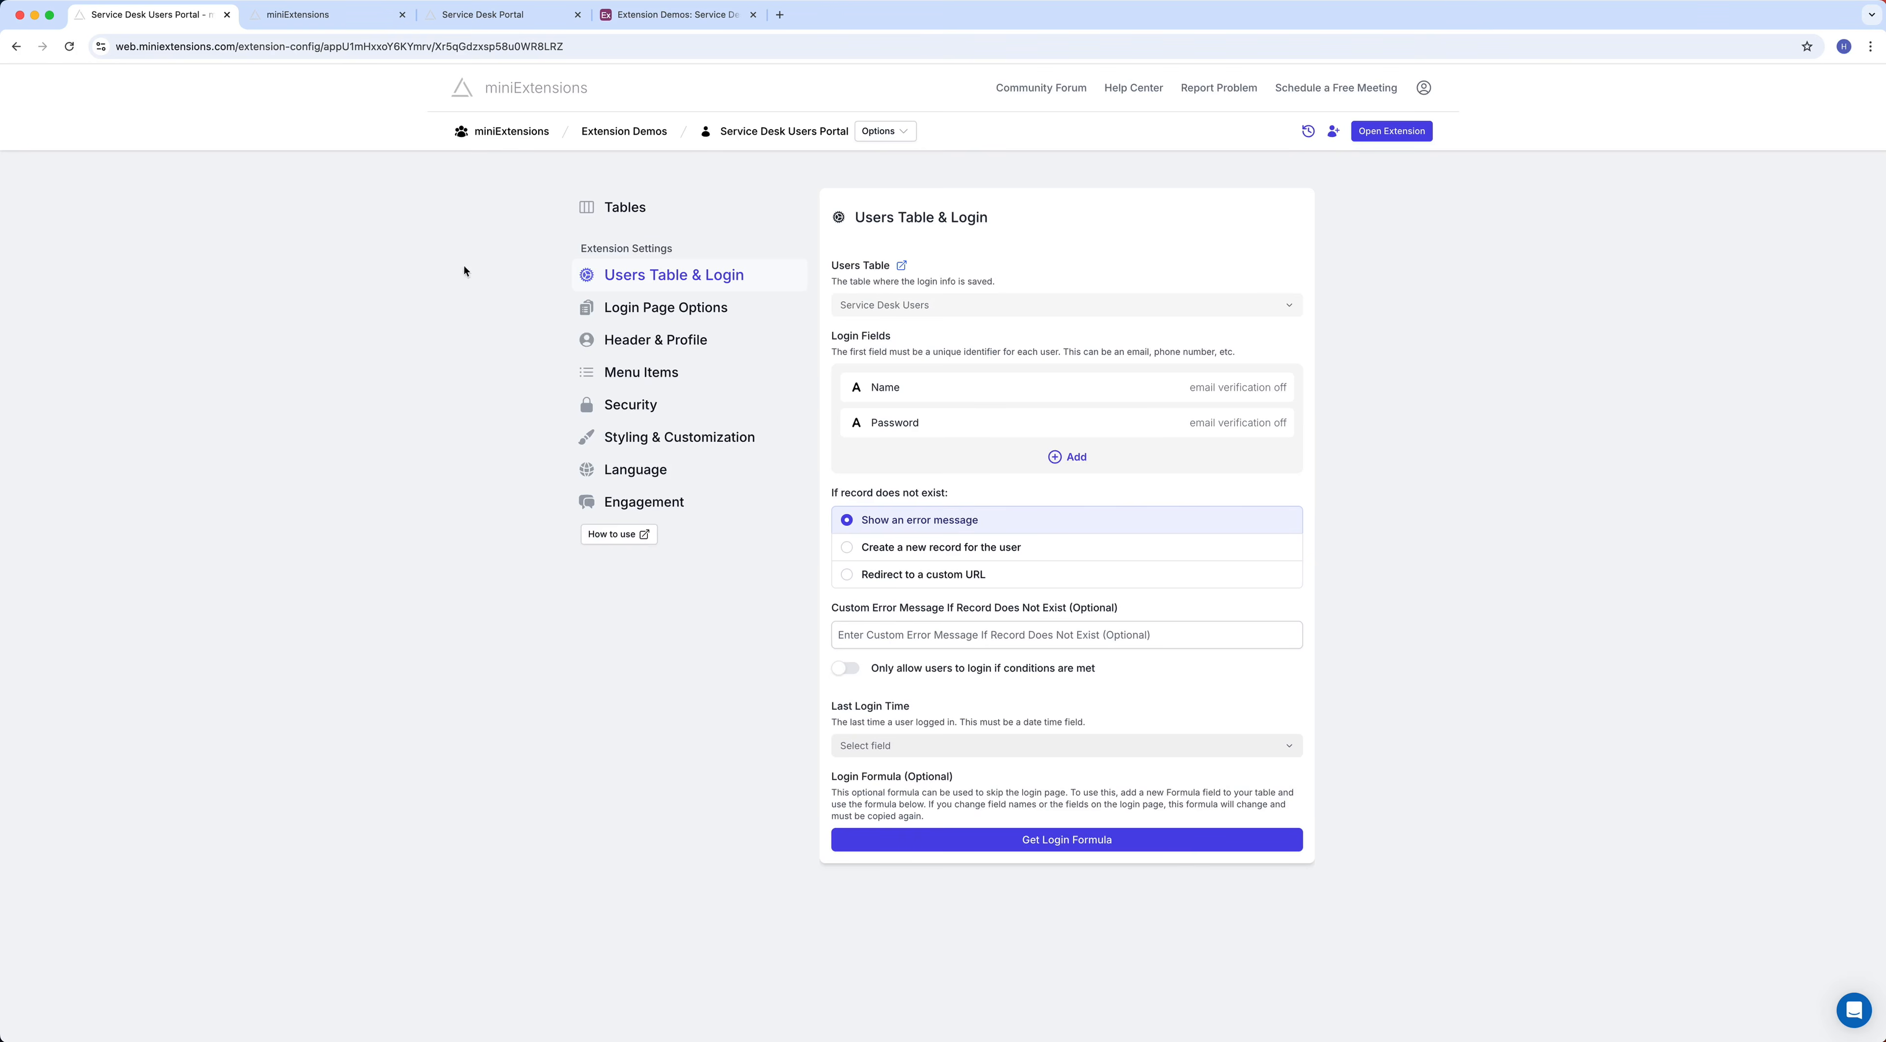
# Reload the new portal and try to log in with the agent's name and an incorrect password
pyautogui.click(277, 28)
pyautogui.click(69, 46)
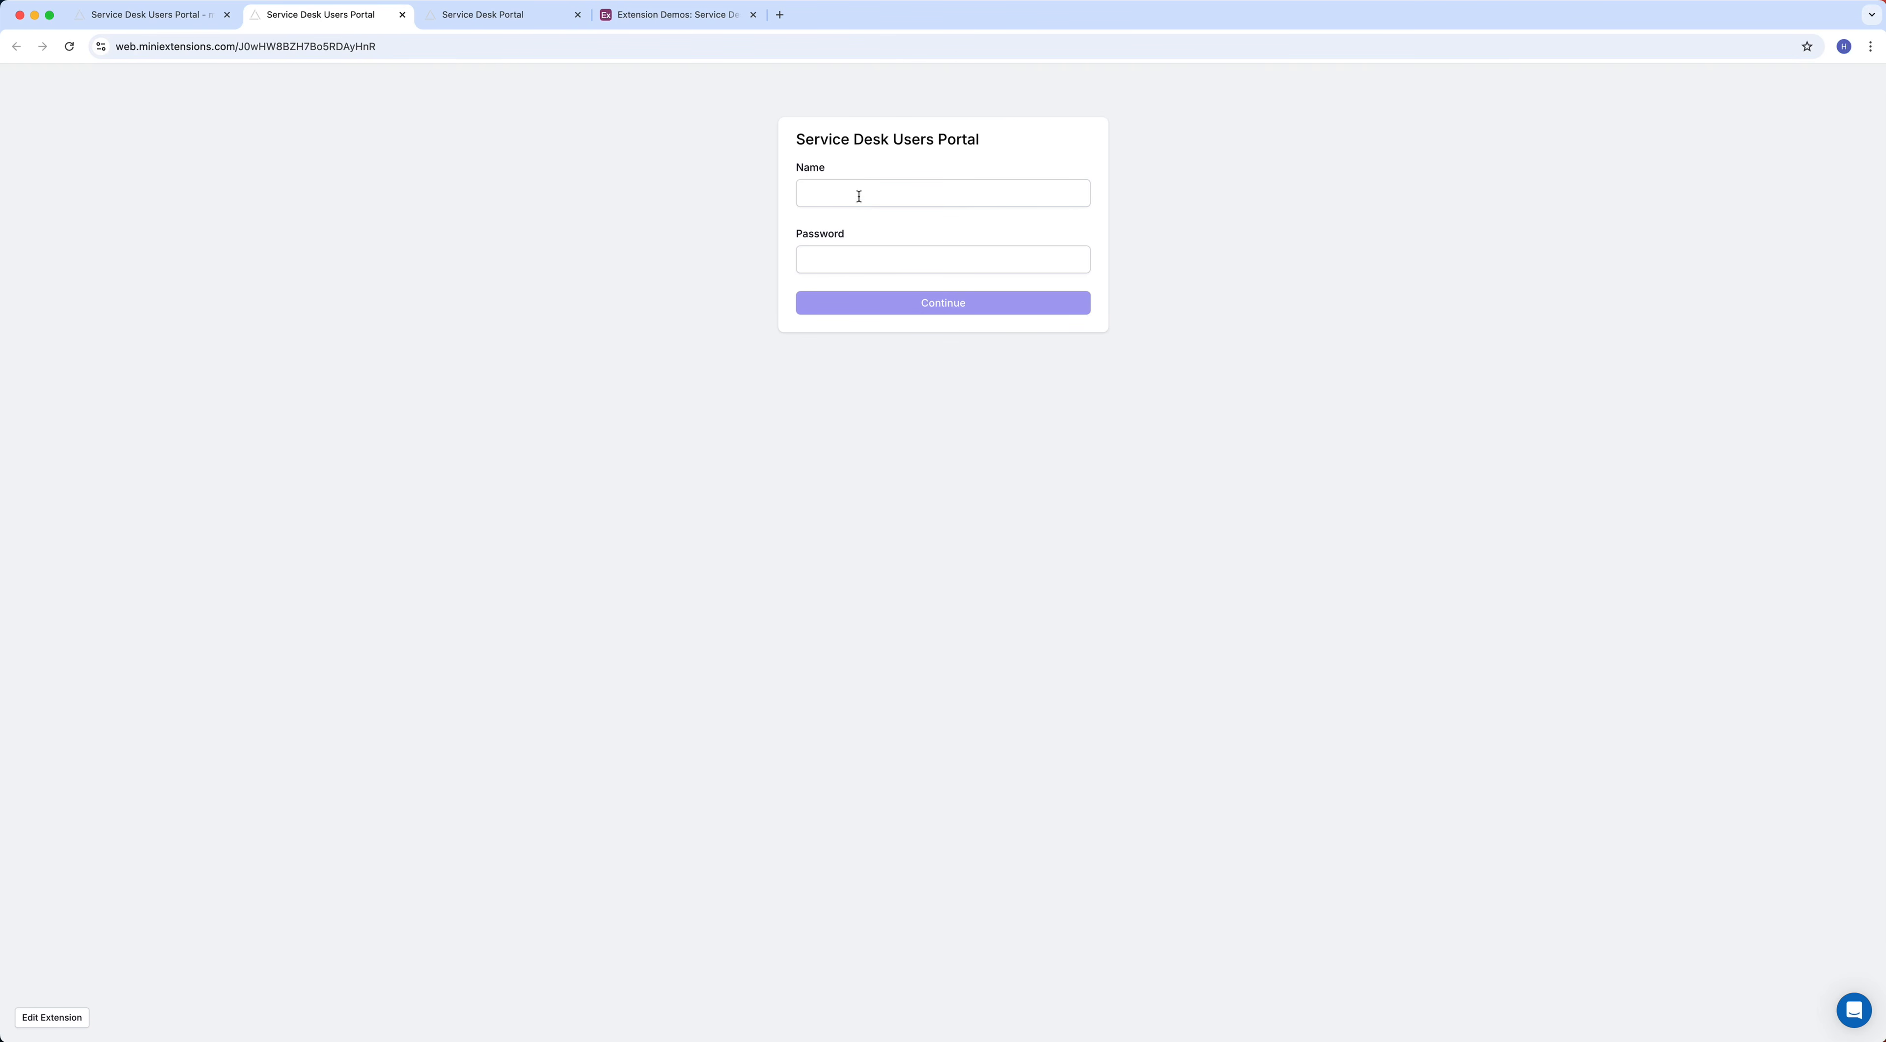
pyautogui.click(838, 202)
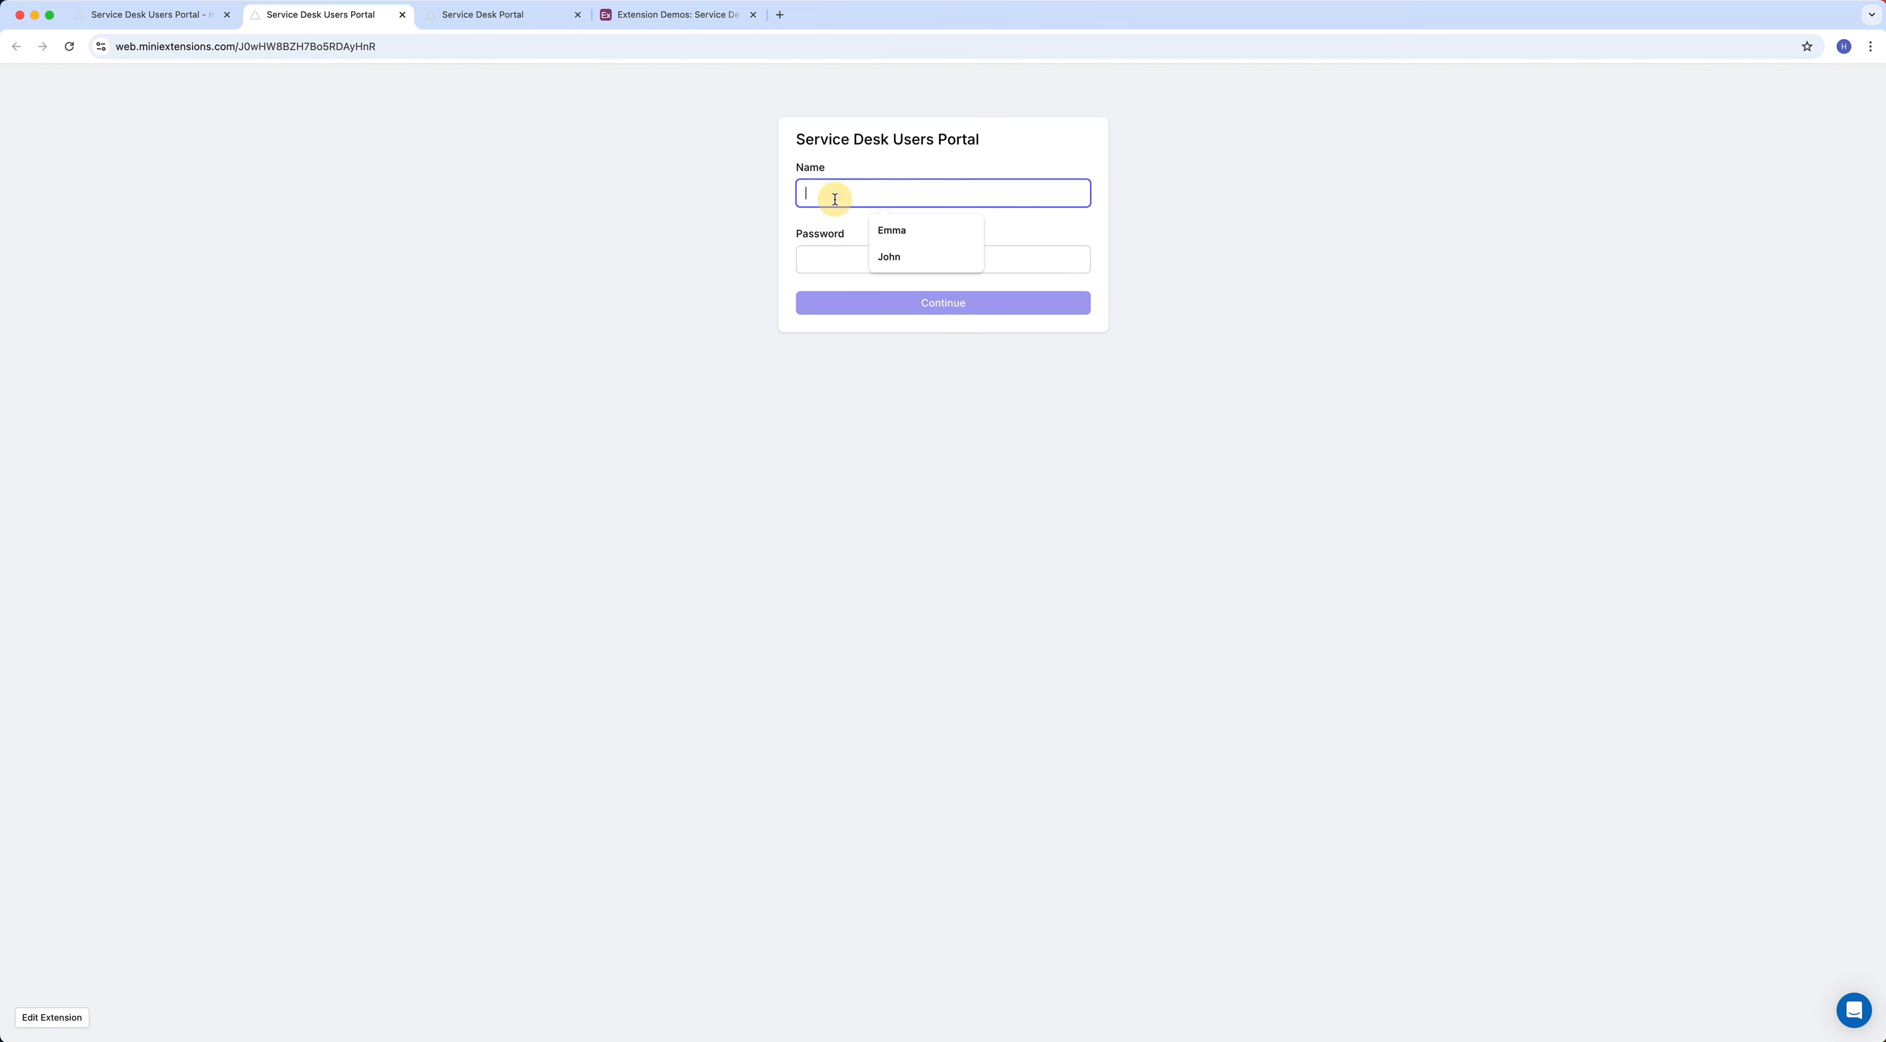
pyautogui.write('Emma')
pyautogui.click(893, 231)
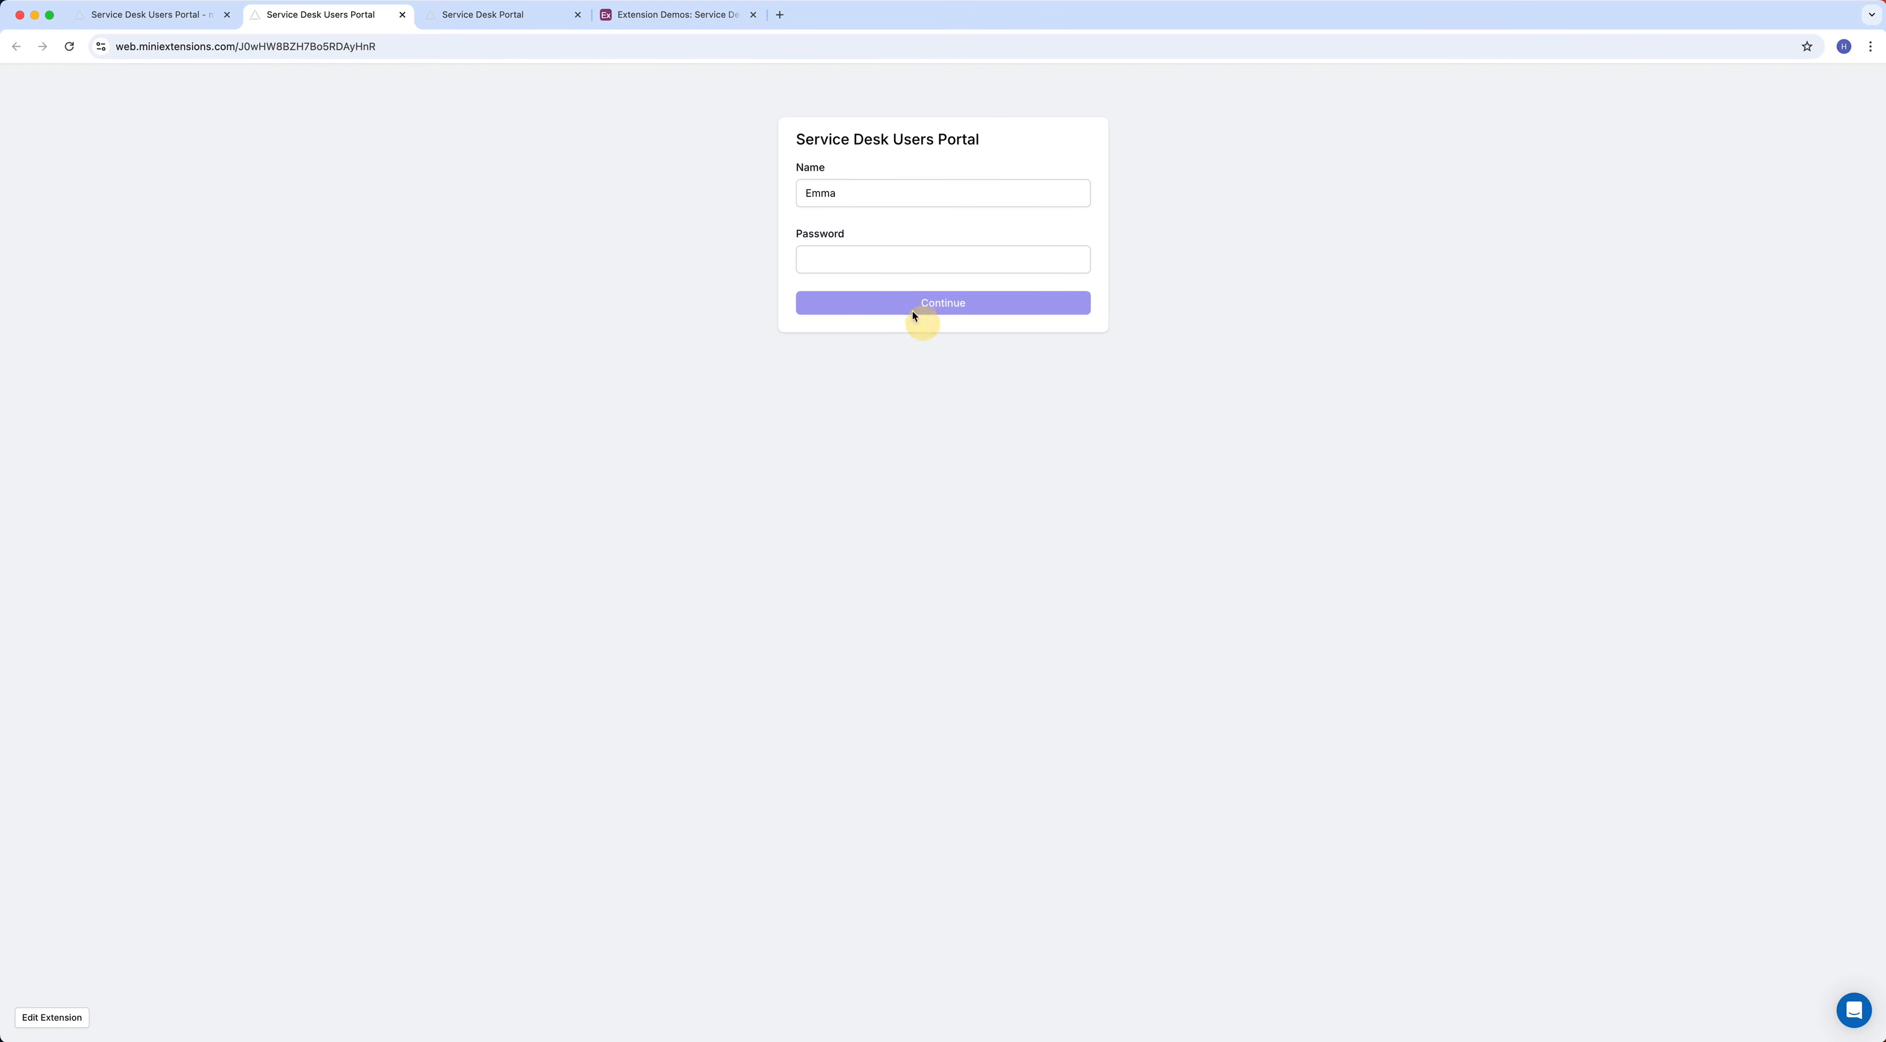
pyautogui.click(871, 260)
pyautogui.write('1')
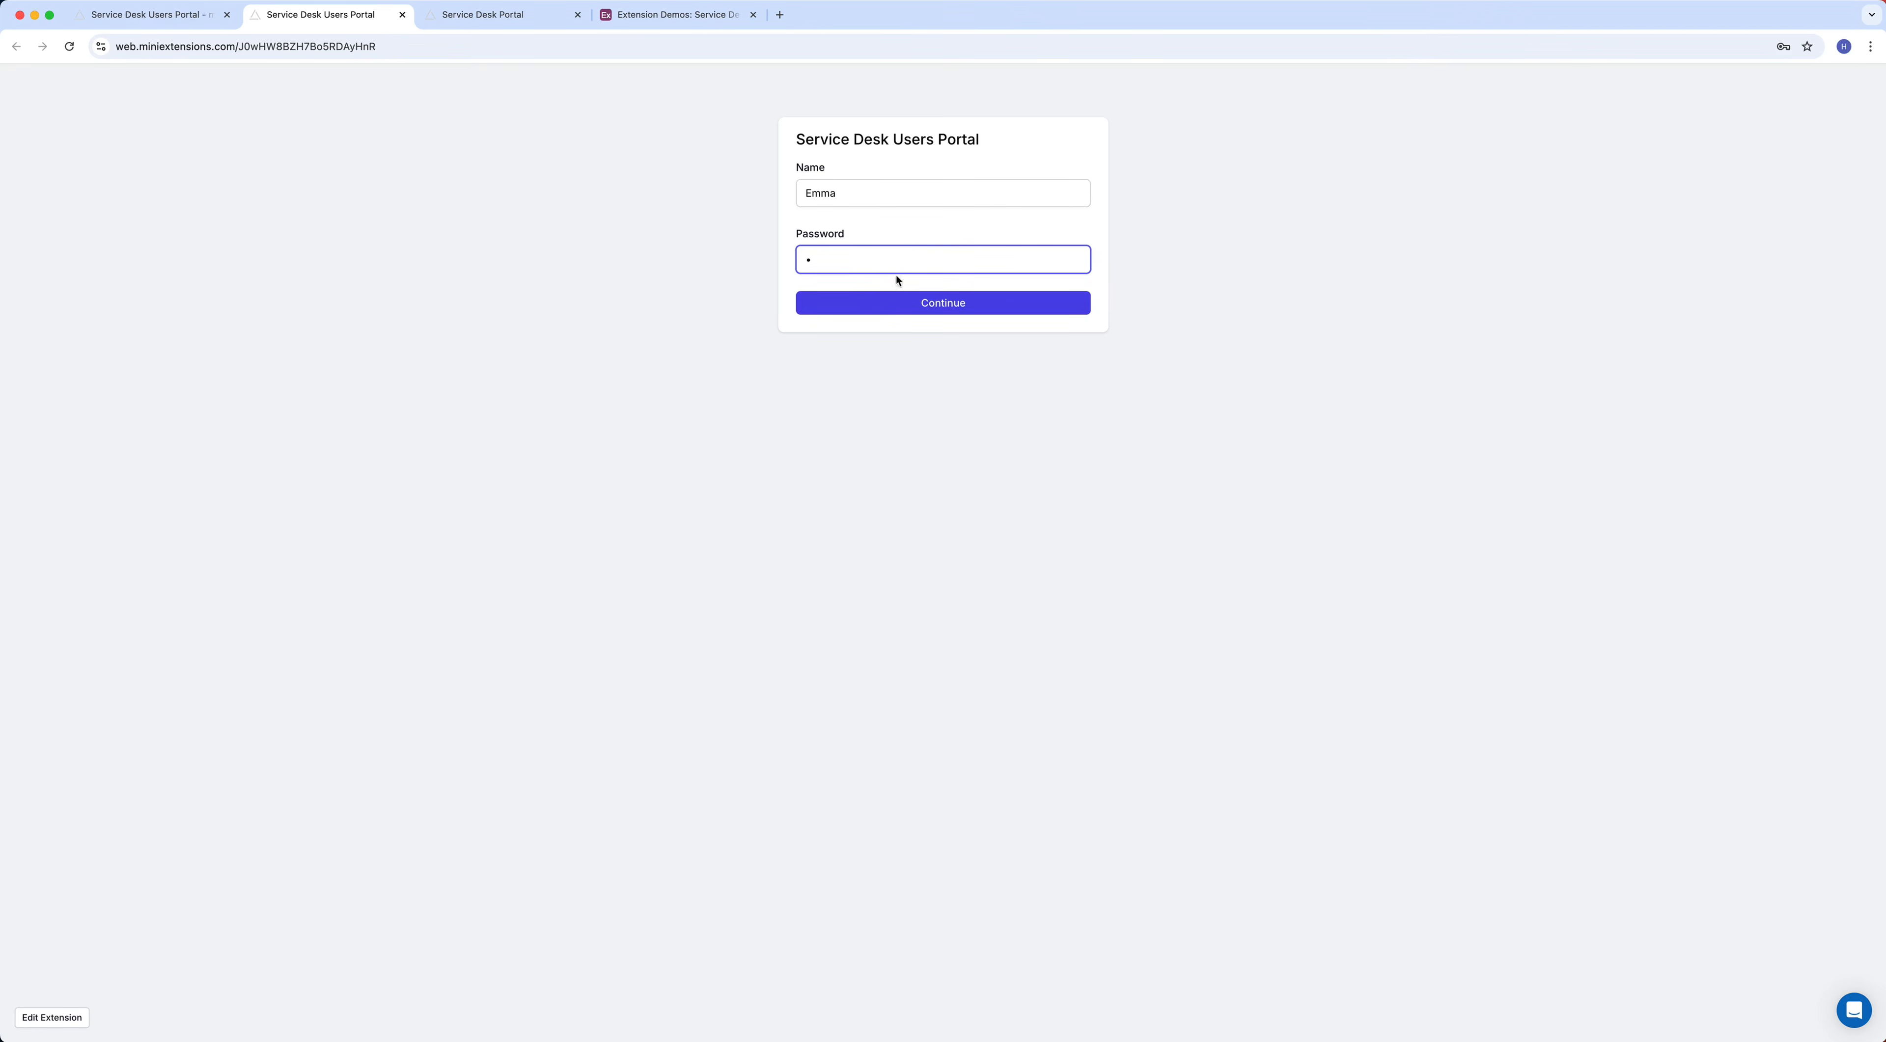
pyautogui.click(904, 301)
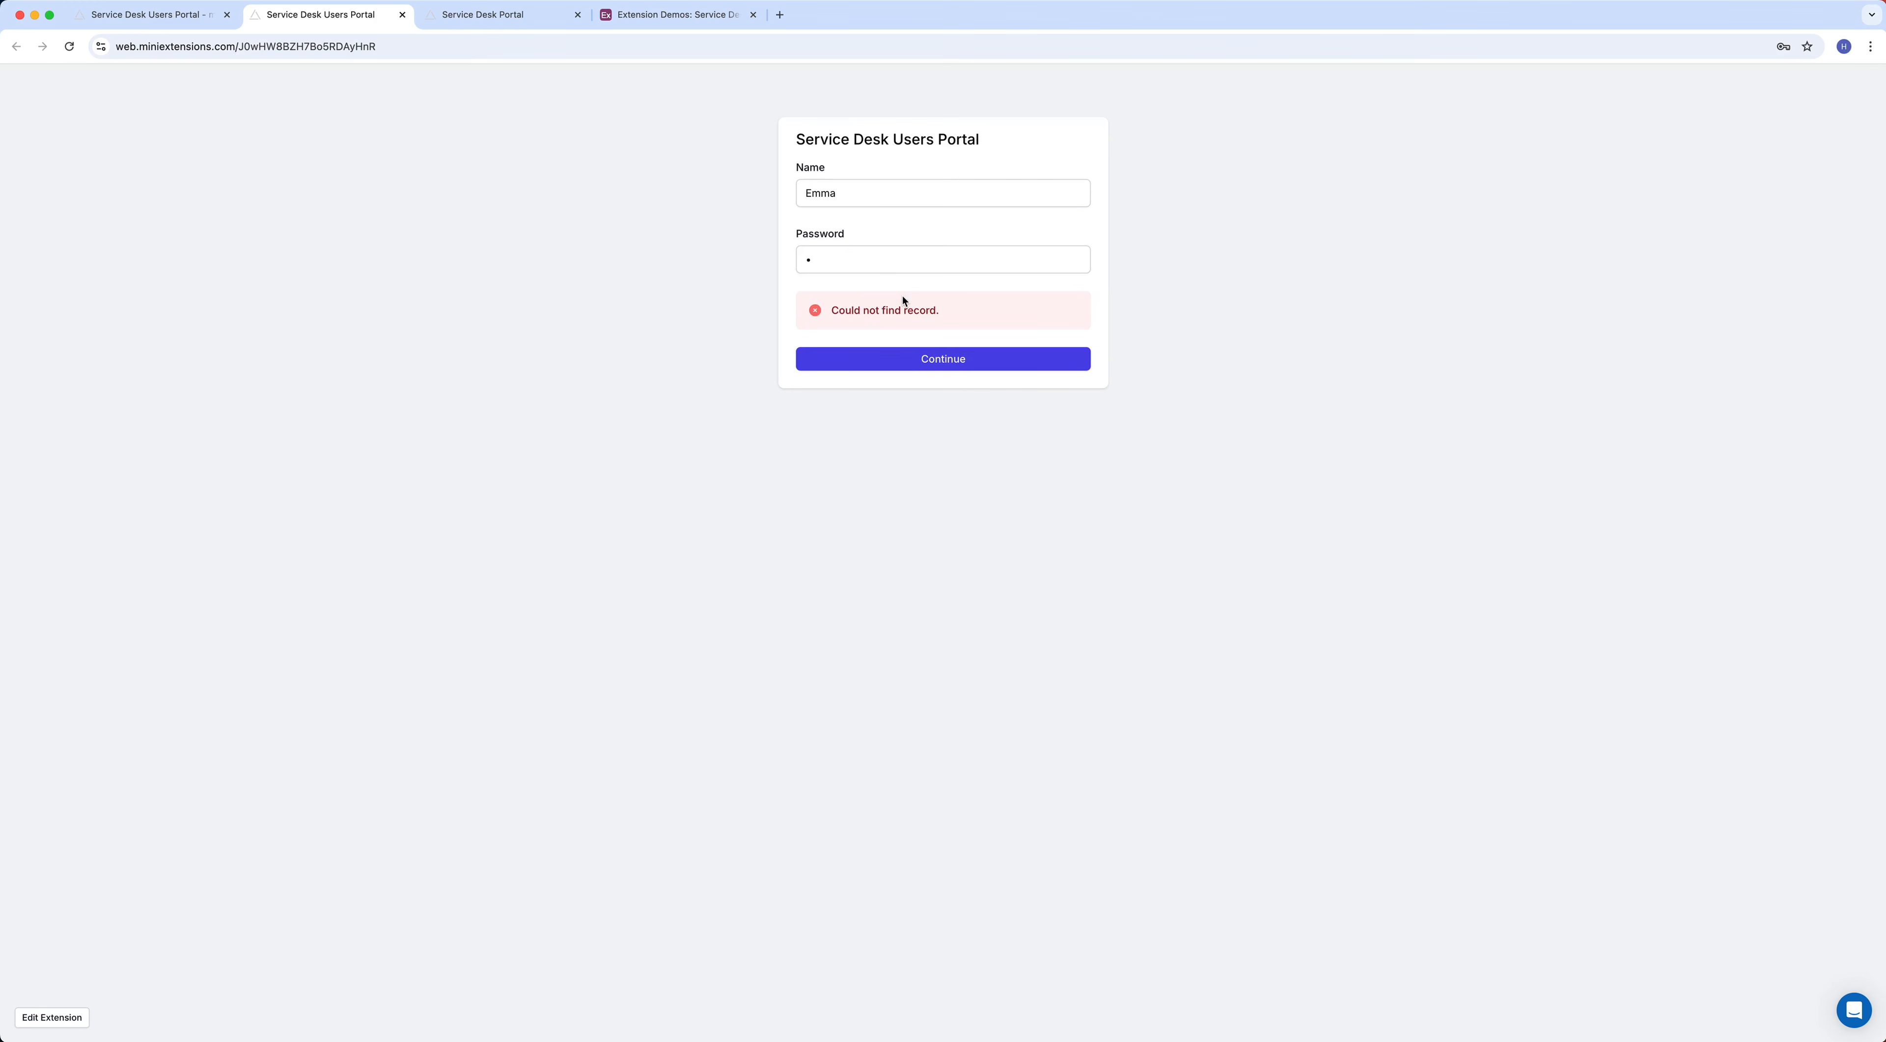
# Enter the agent's correct password, log in to the portal, and dismiss the browser's password warning
pyautogui.click(850, 258)
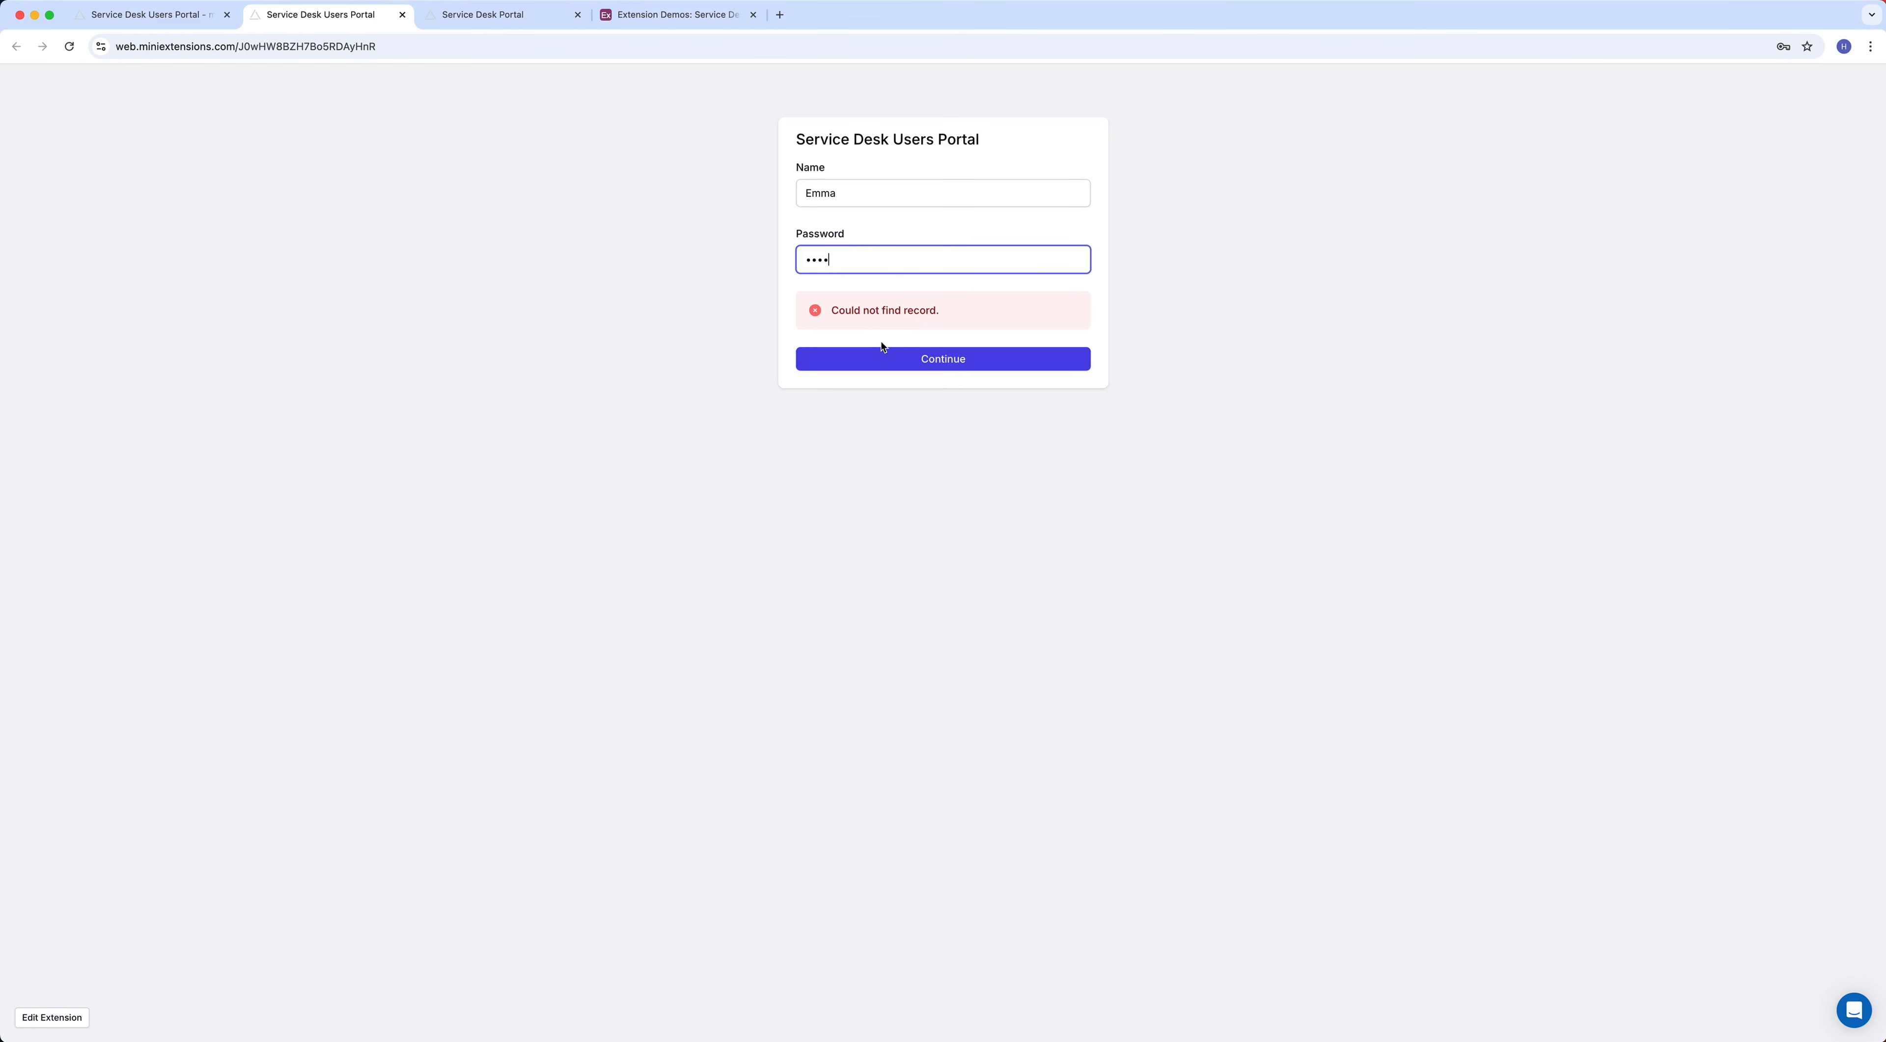
pyautogui.click(892, 366)
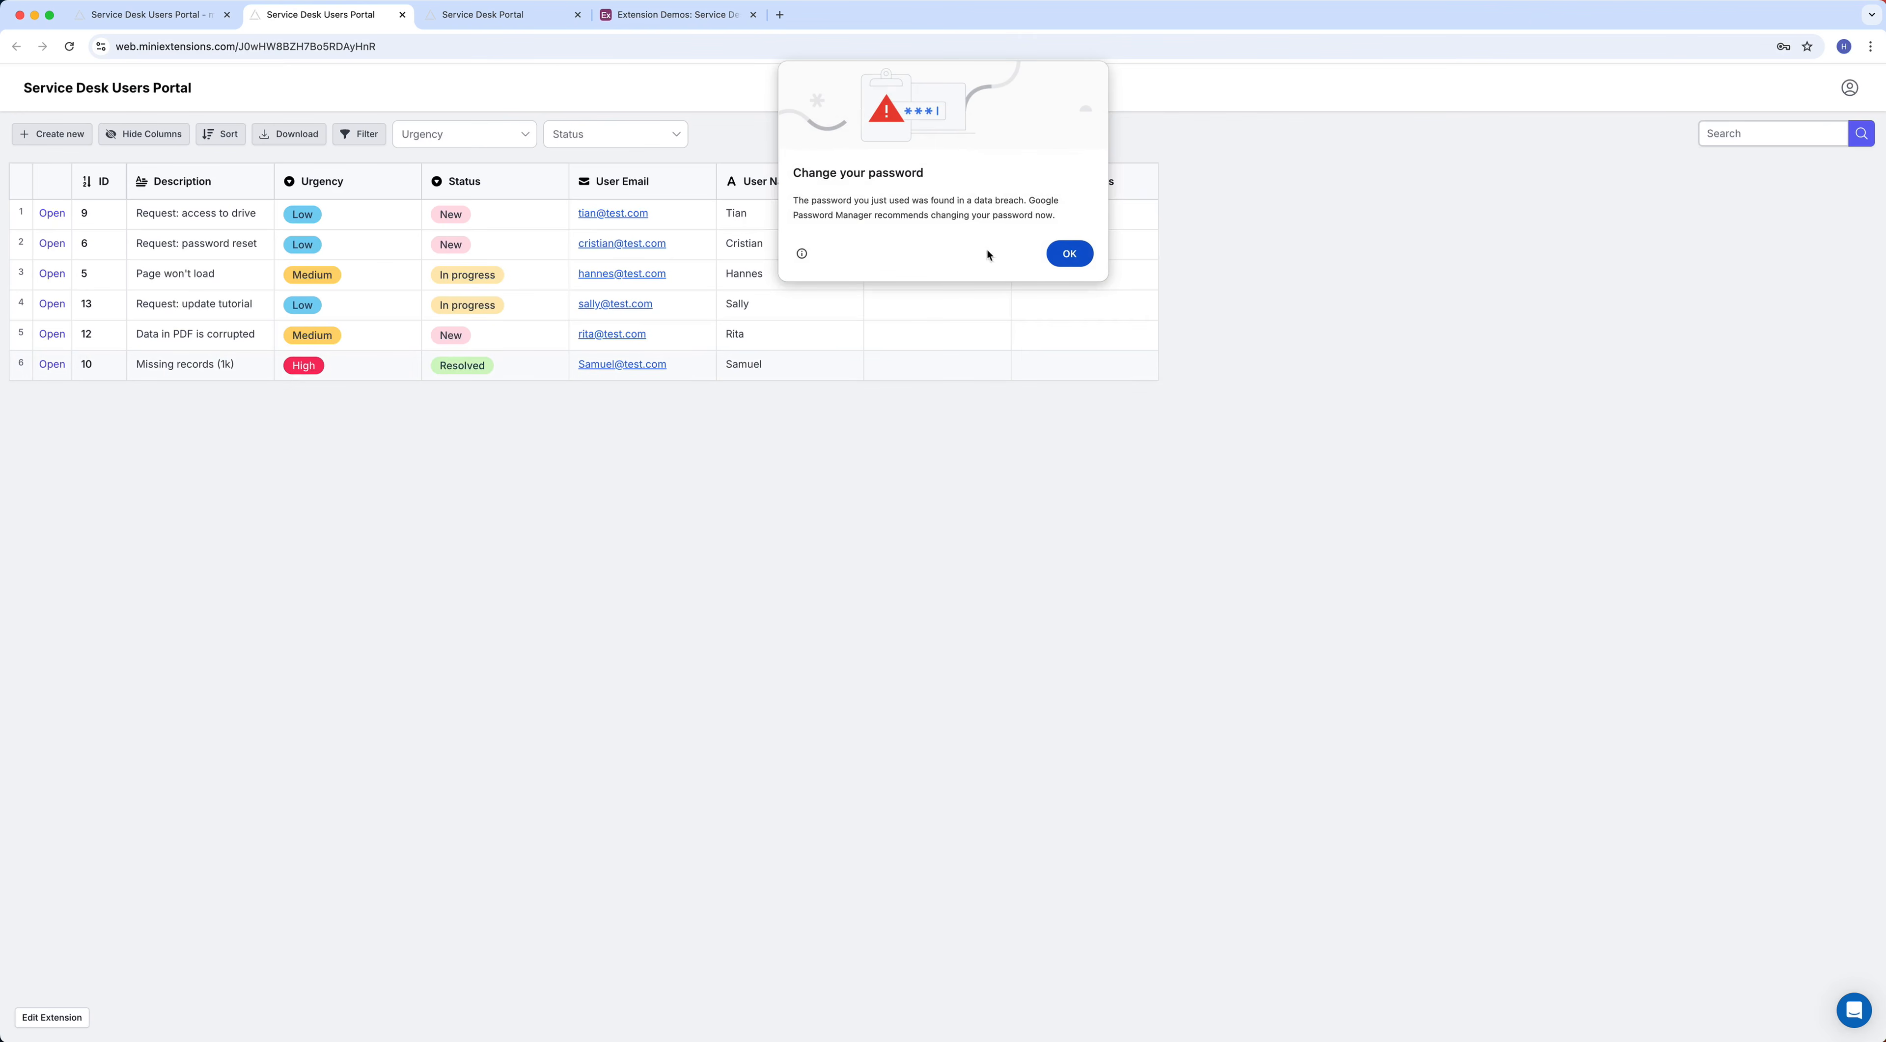
pyautogui.click(1069, 257)
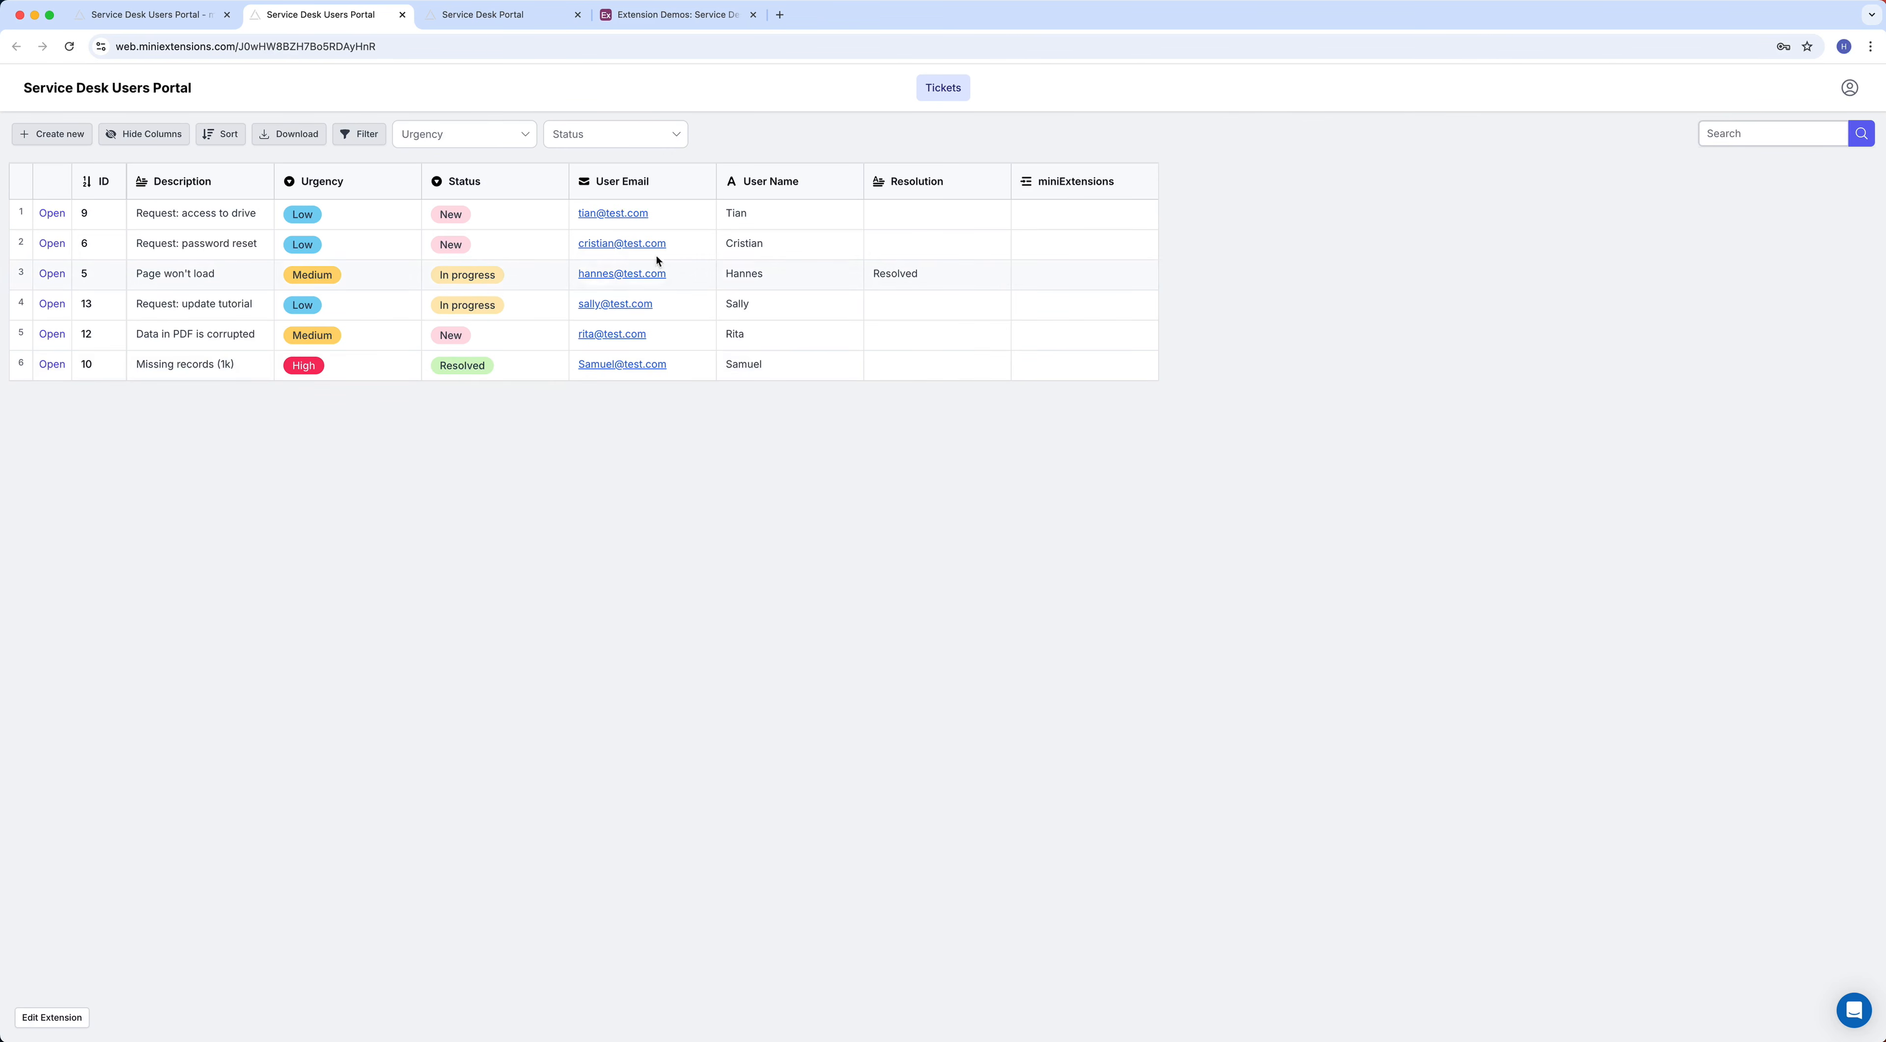
# Return to the portal's configuration and examine the options of the Name login field without changing them
pyautogui.click(167, 25)
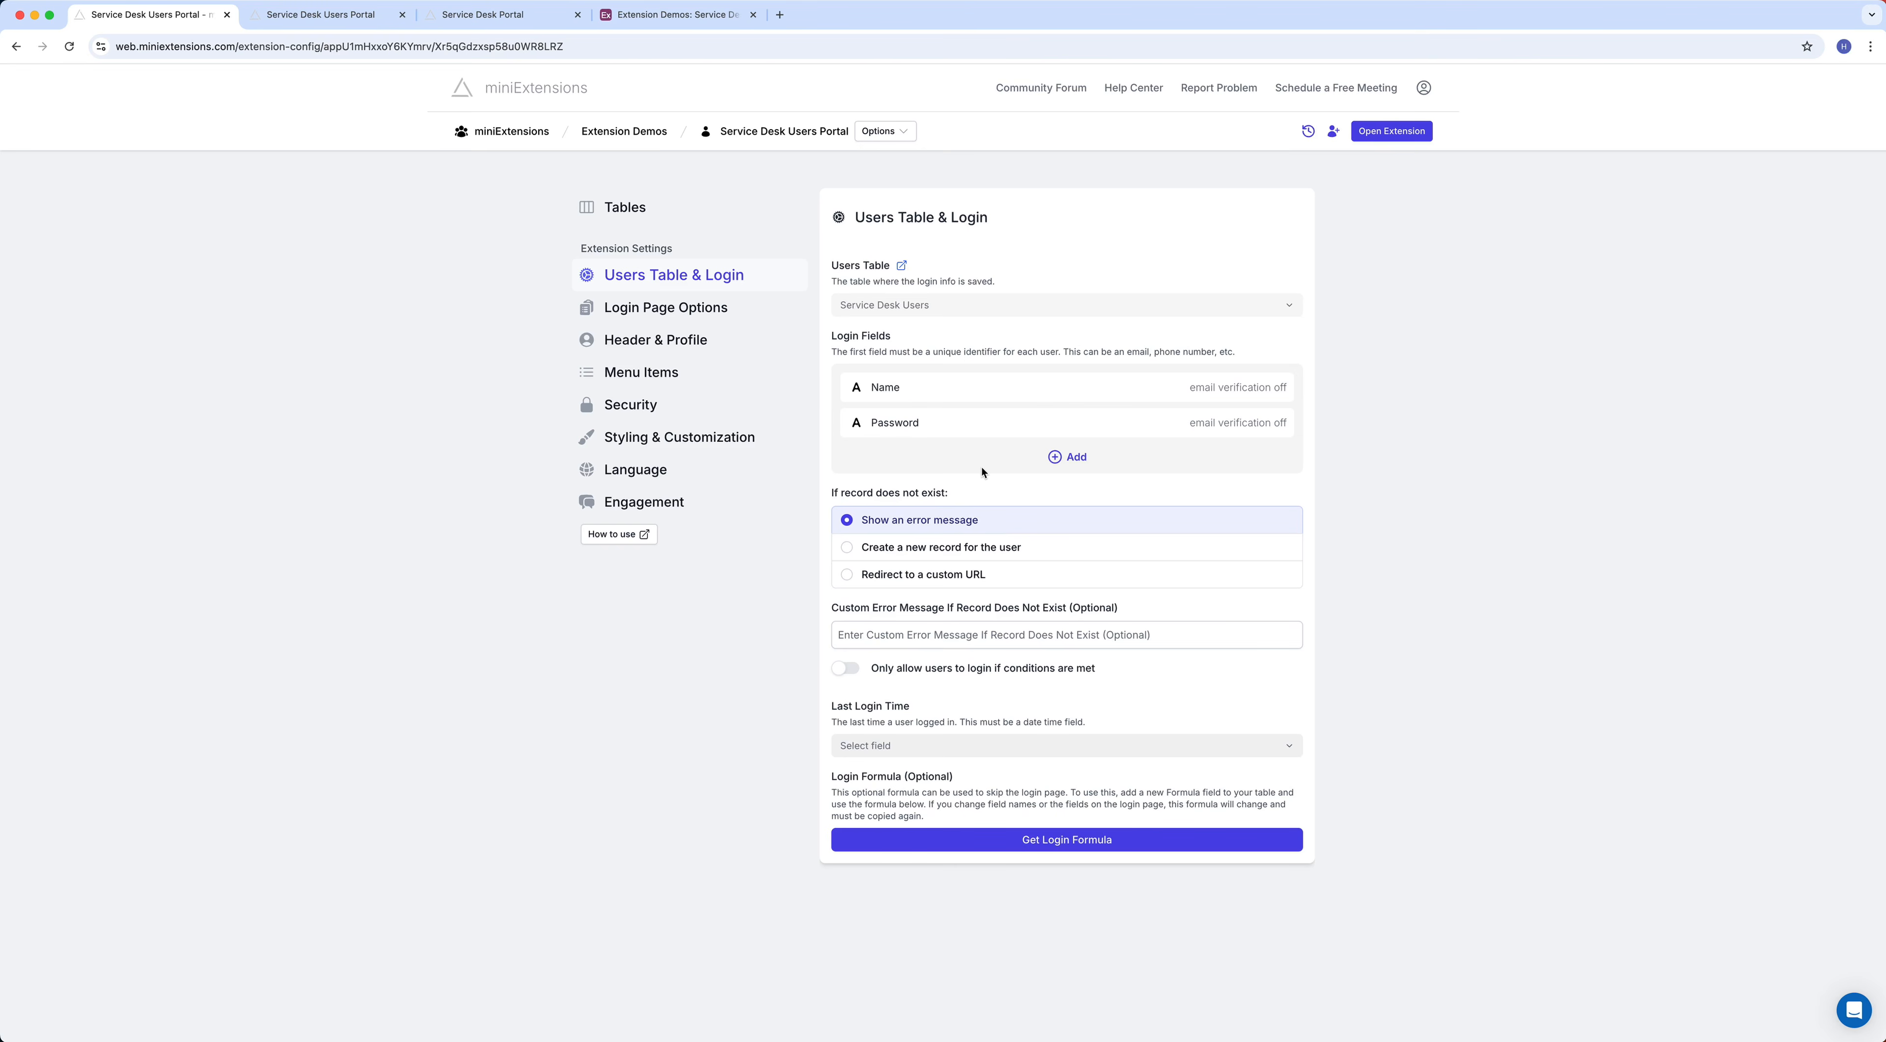
pyautogui.click(955, 389)
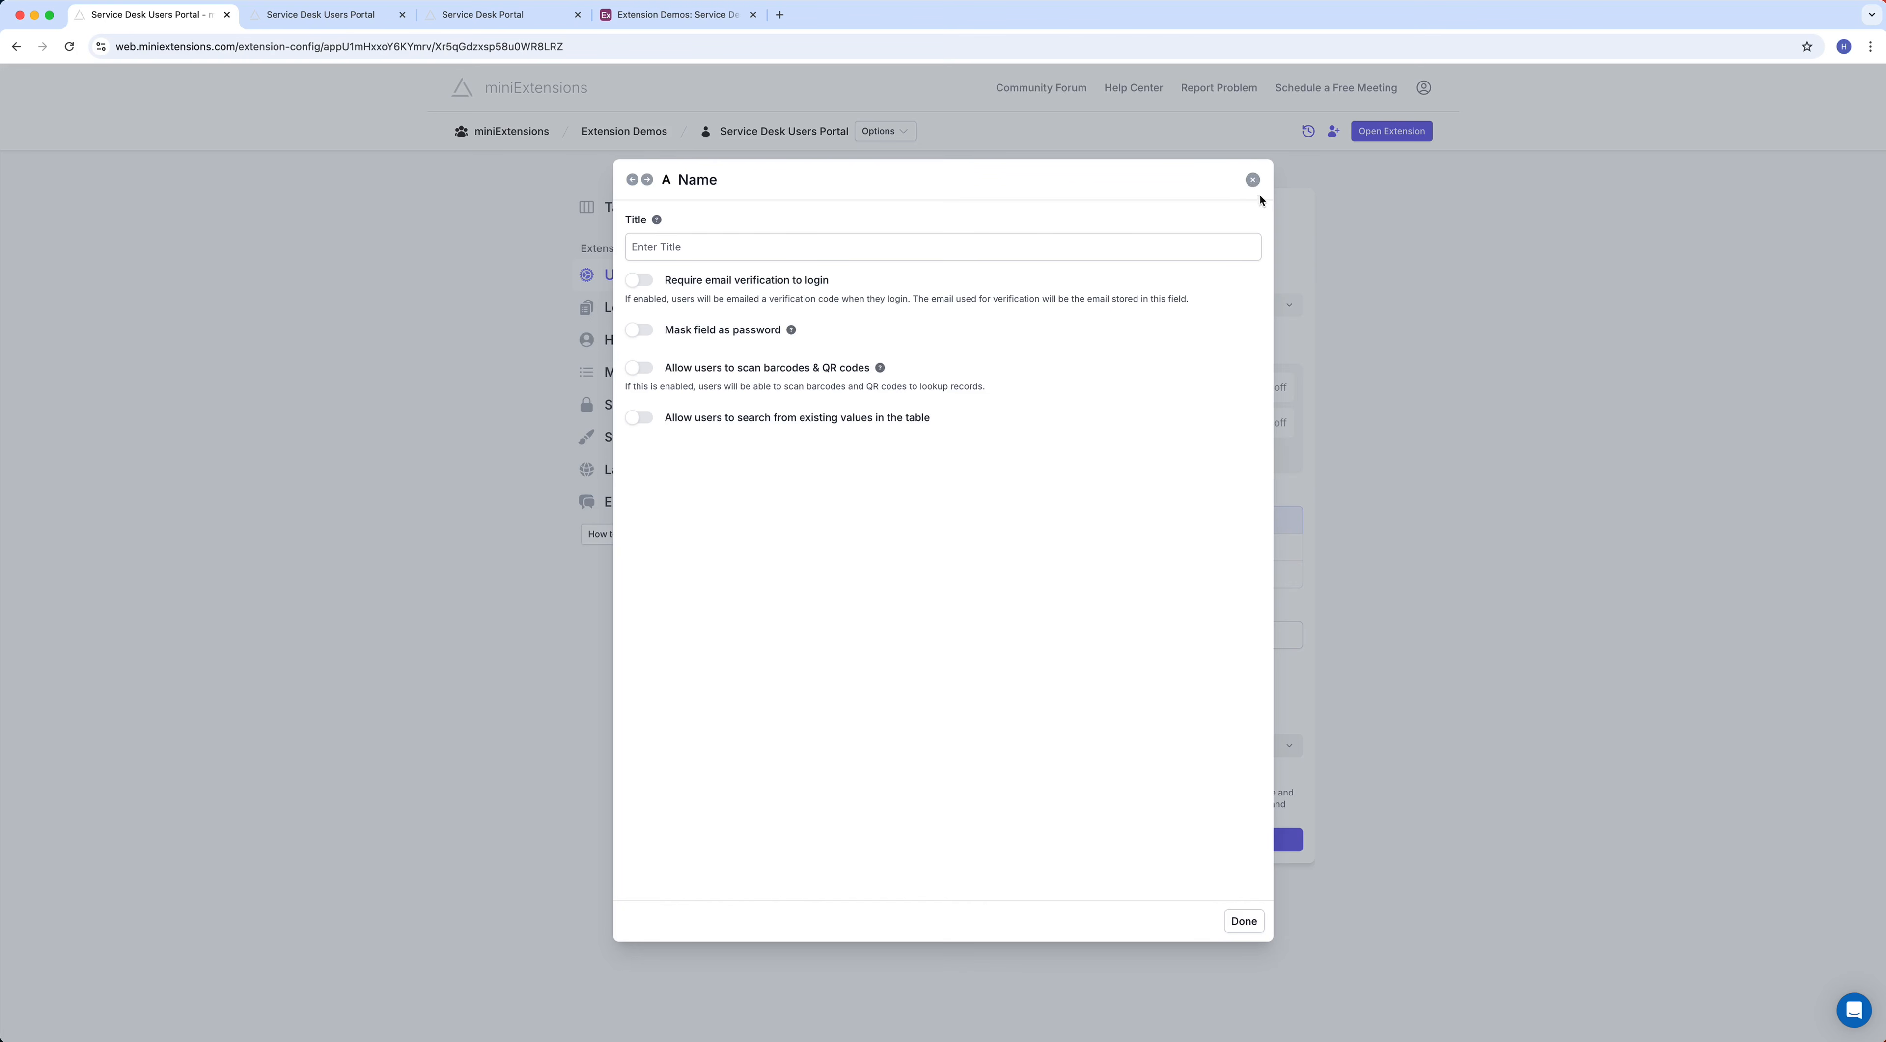
pyautogui.click(1253, 180)
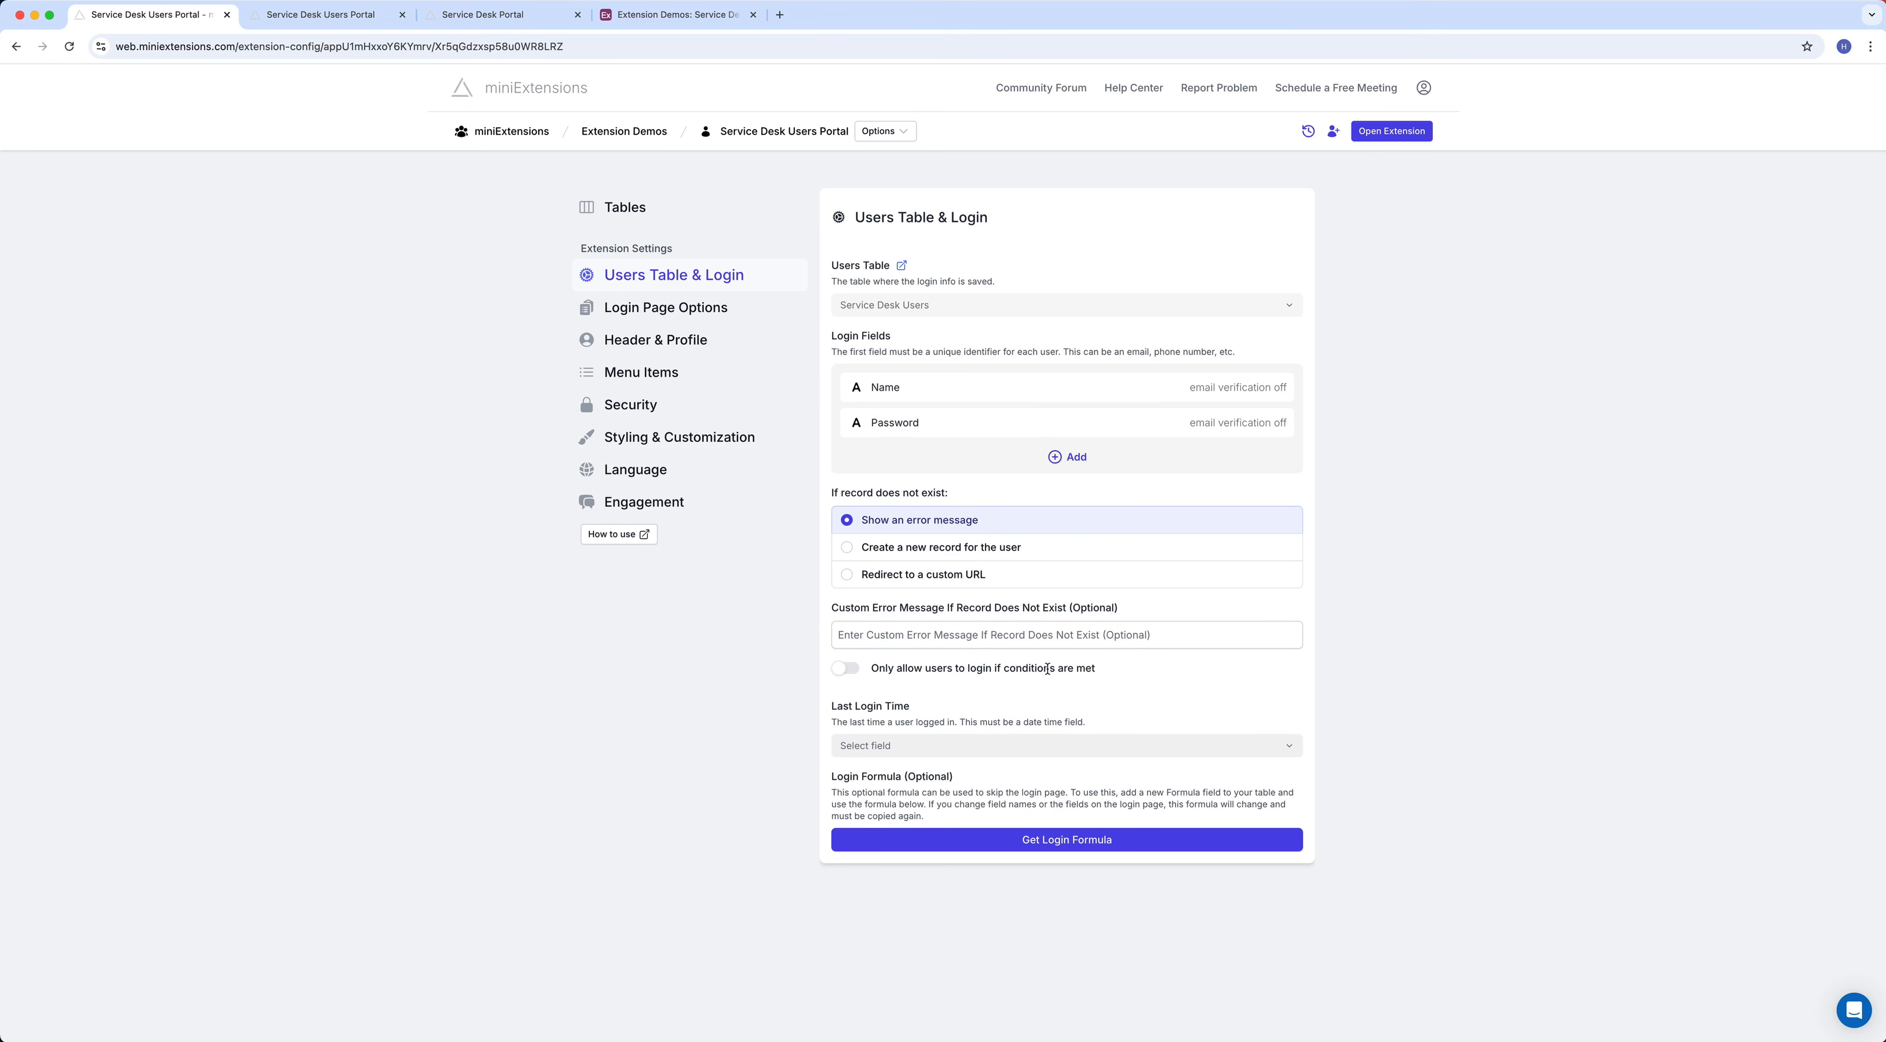
pyautogui.click(860, 671)
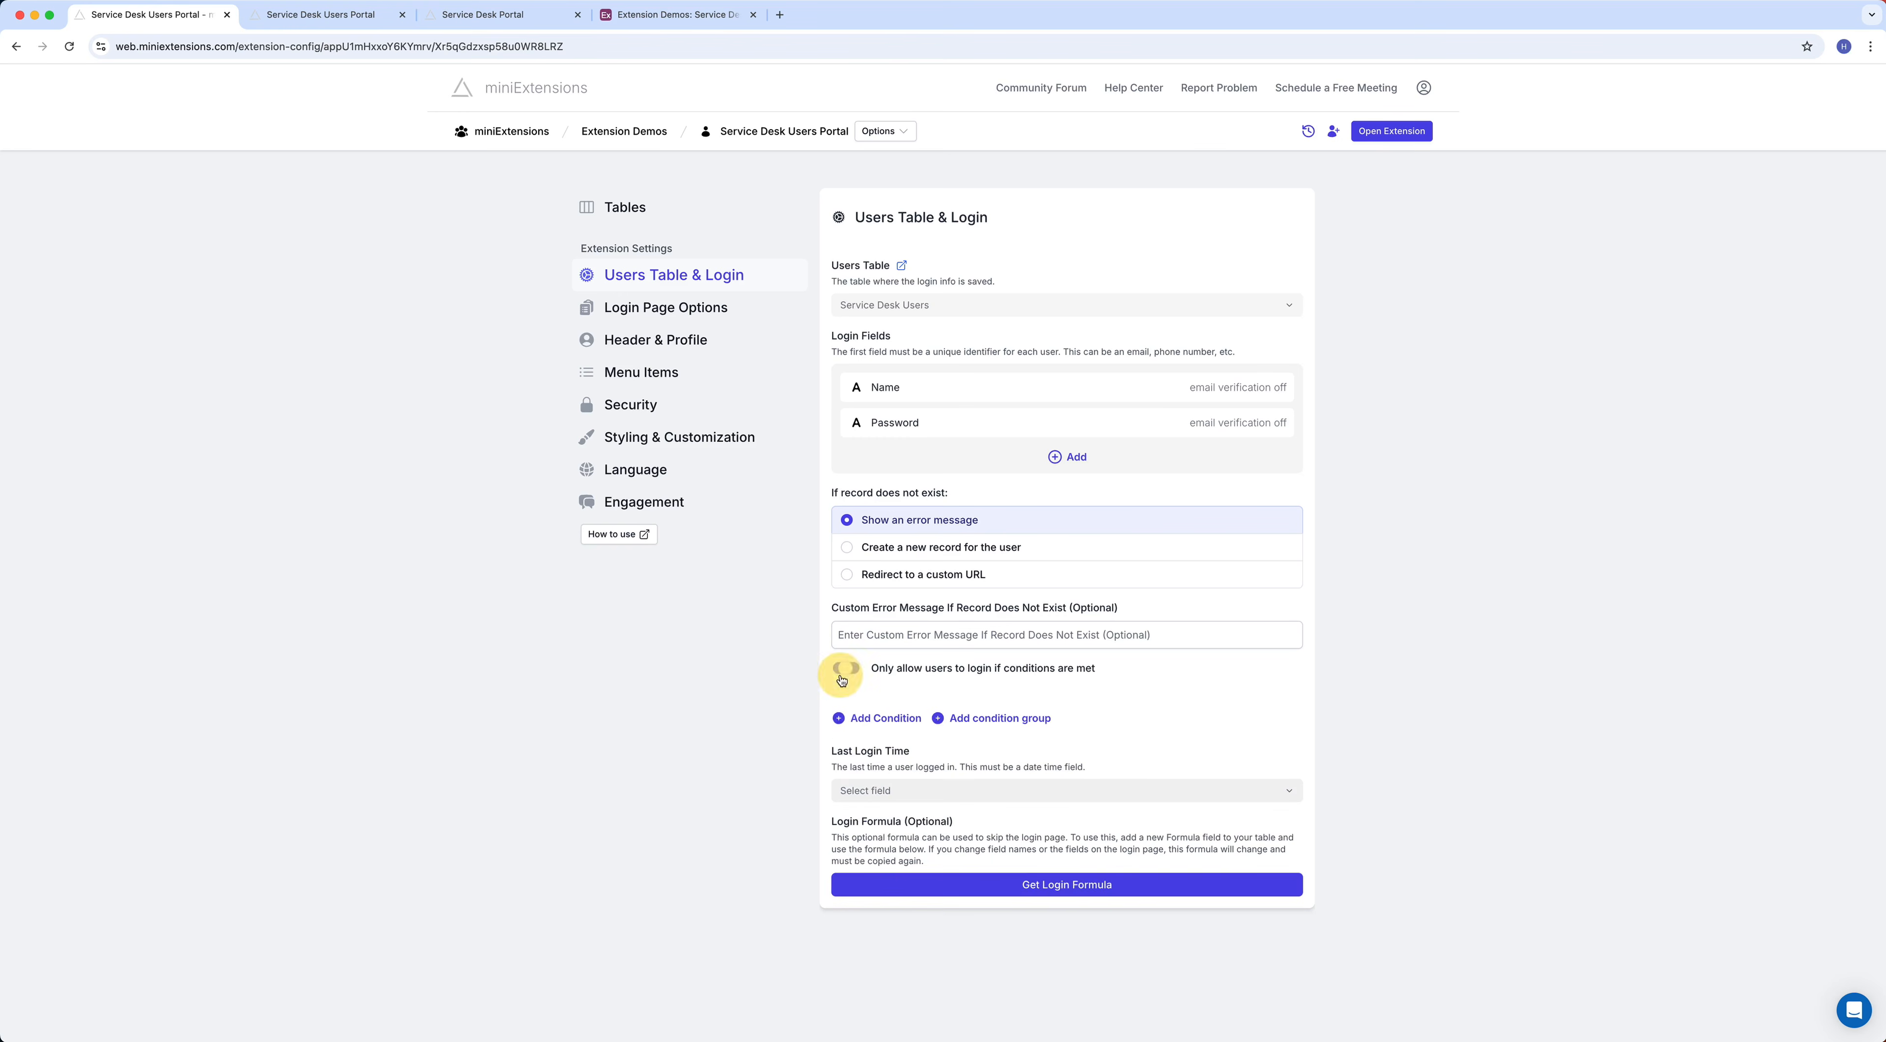
pyautogui.click(874, 717)
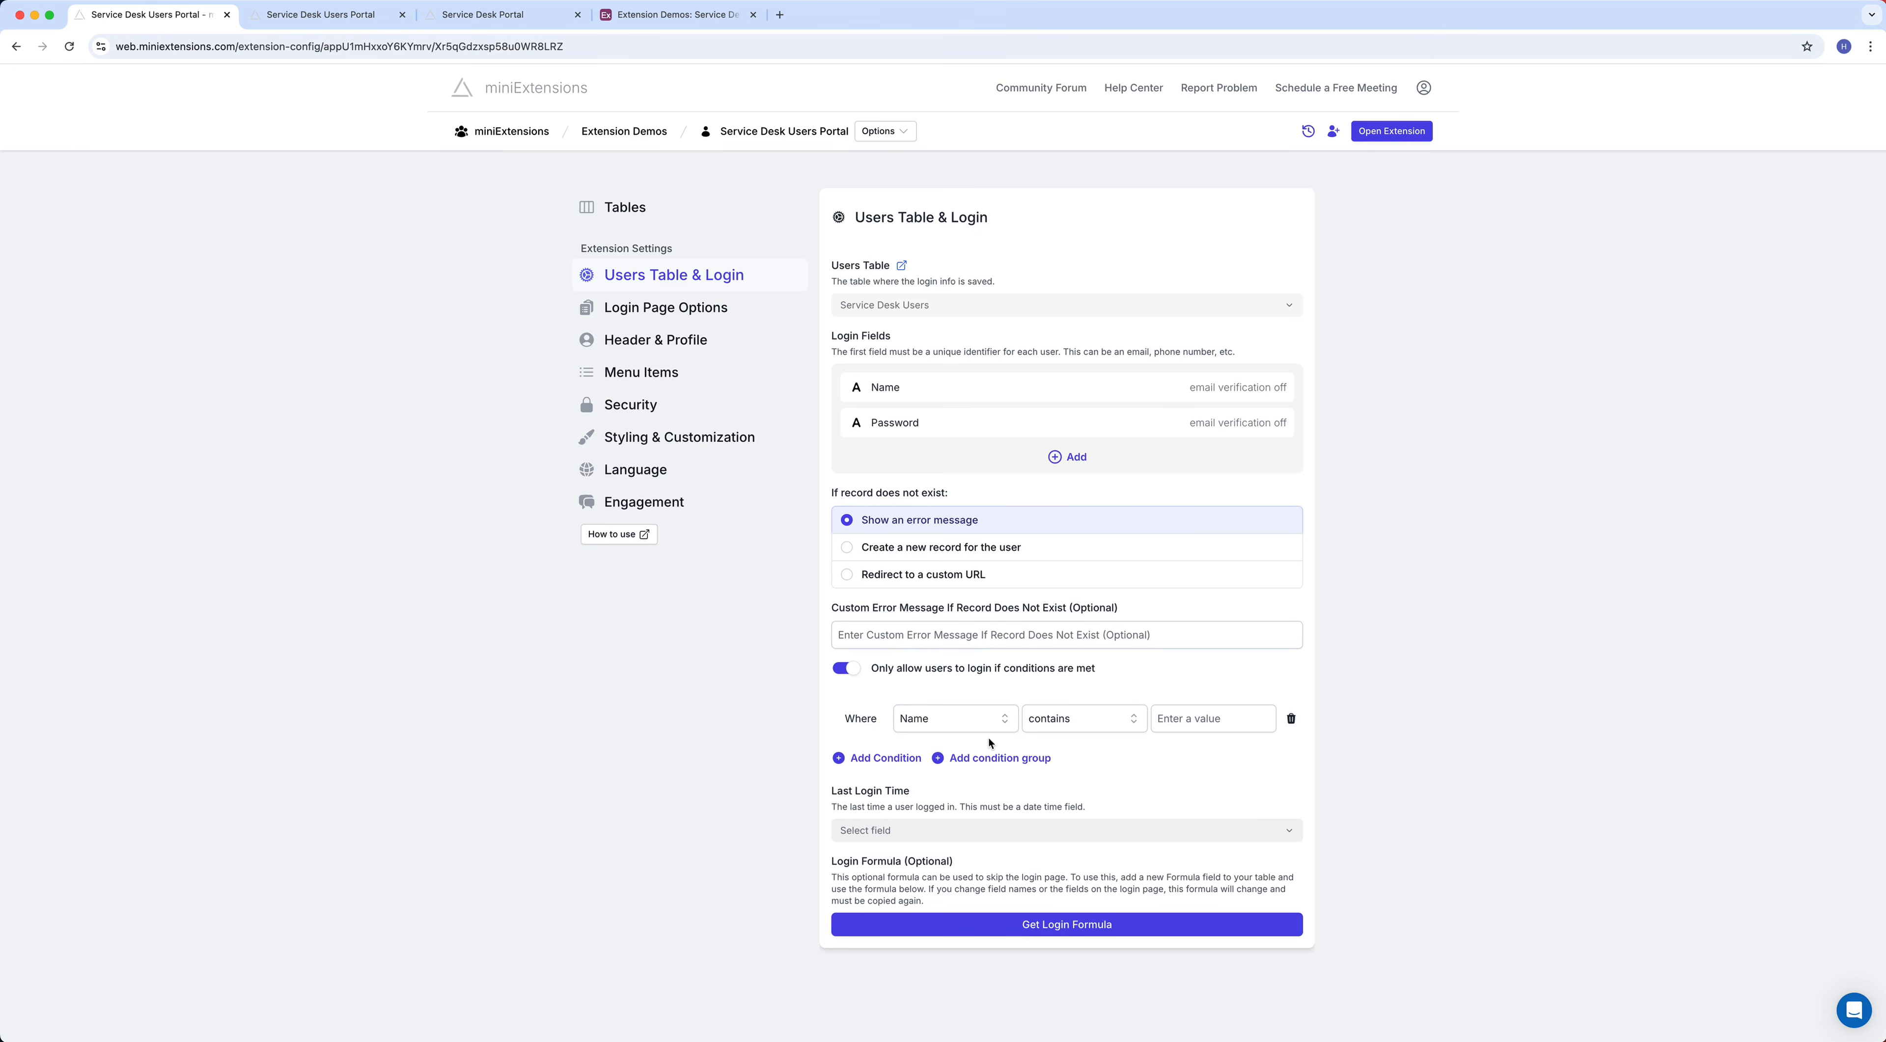
pyautogui.click(842, 668)
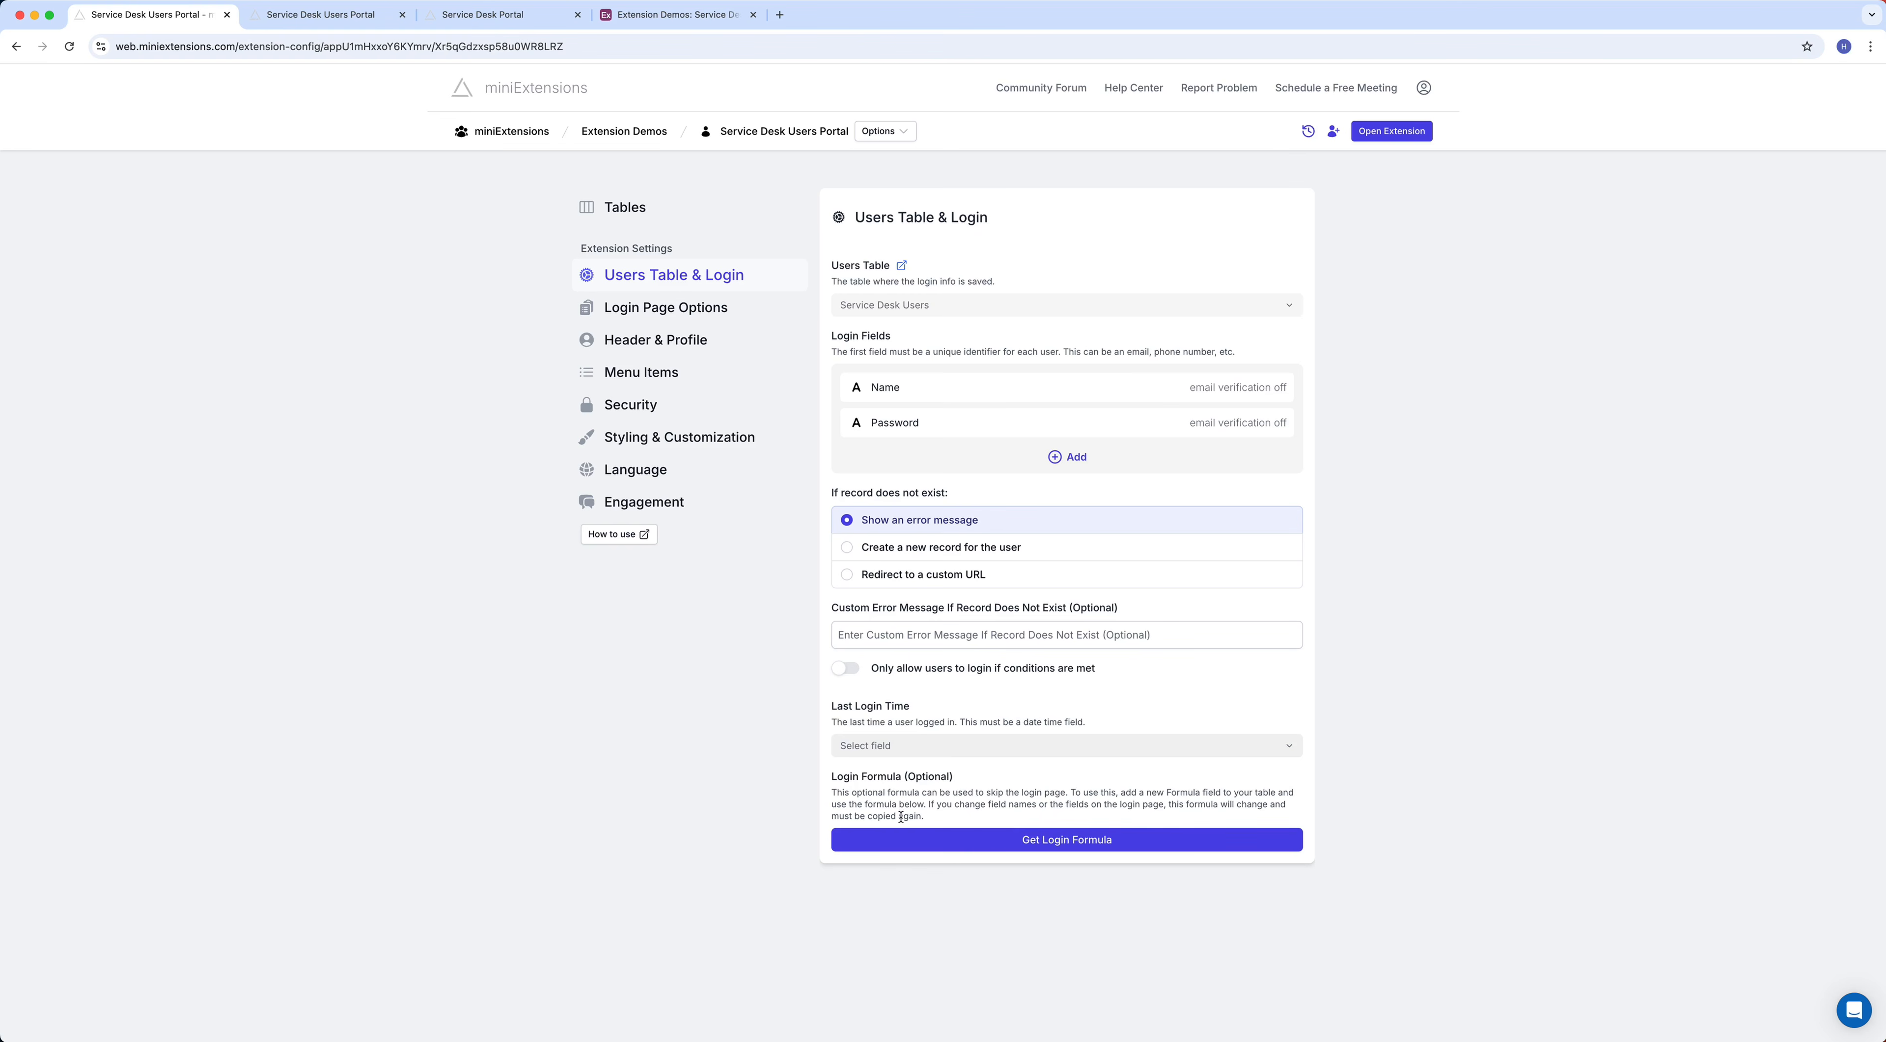
# Get the portal's login formula, copy it, and close the formula dialog
pyautogui.click(956, 847)
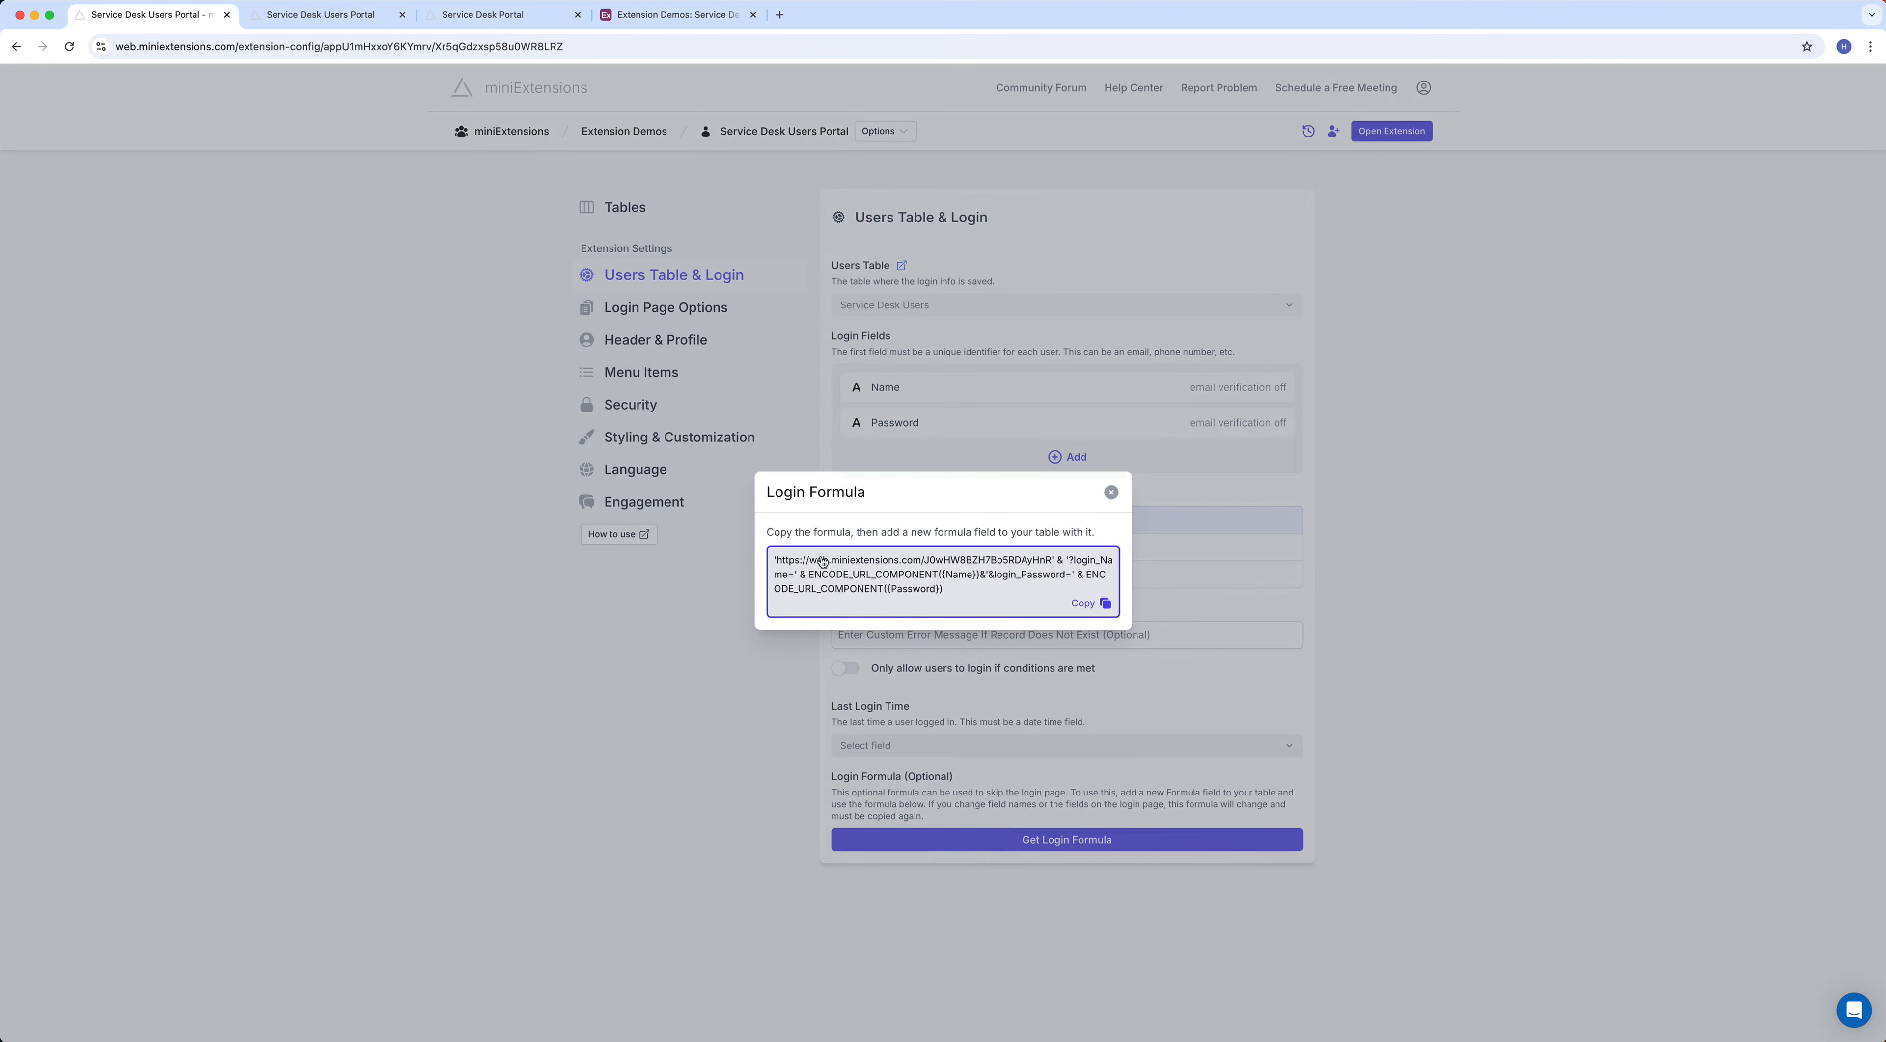
pyautogui.click(1084, 604)
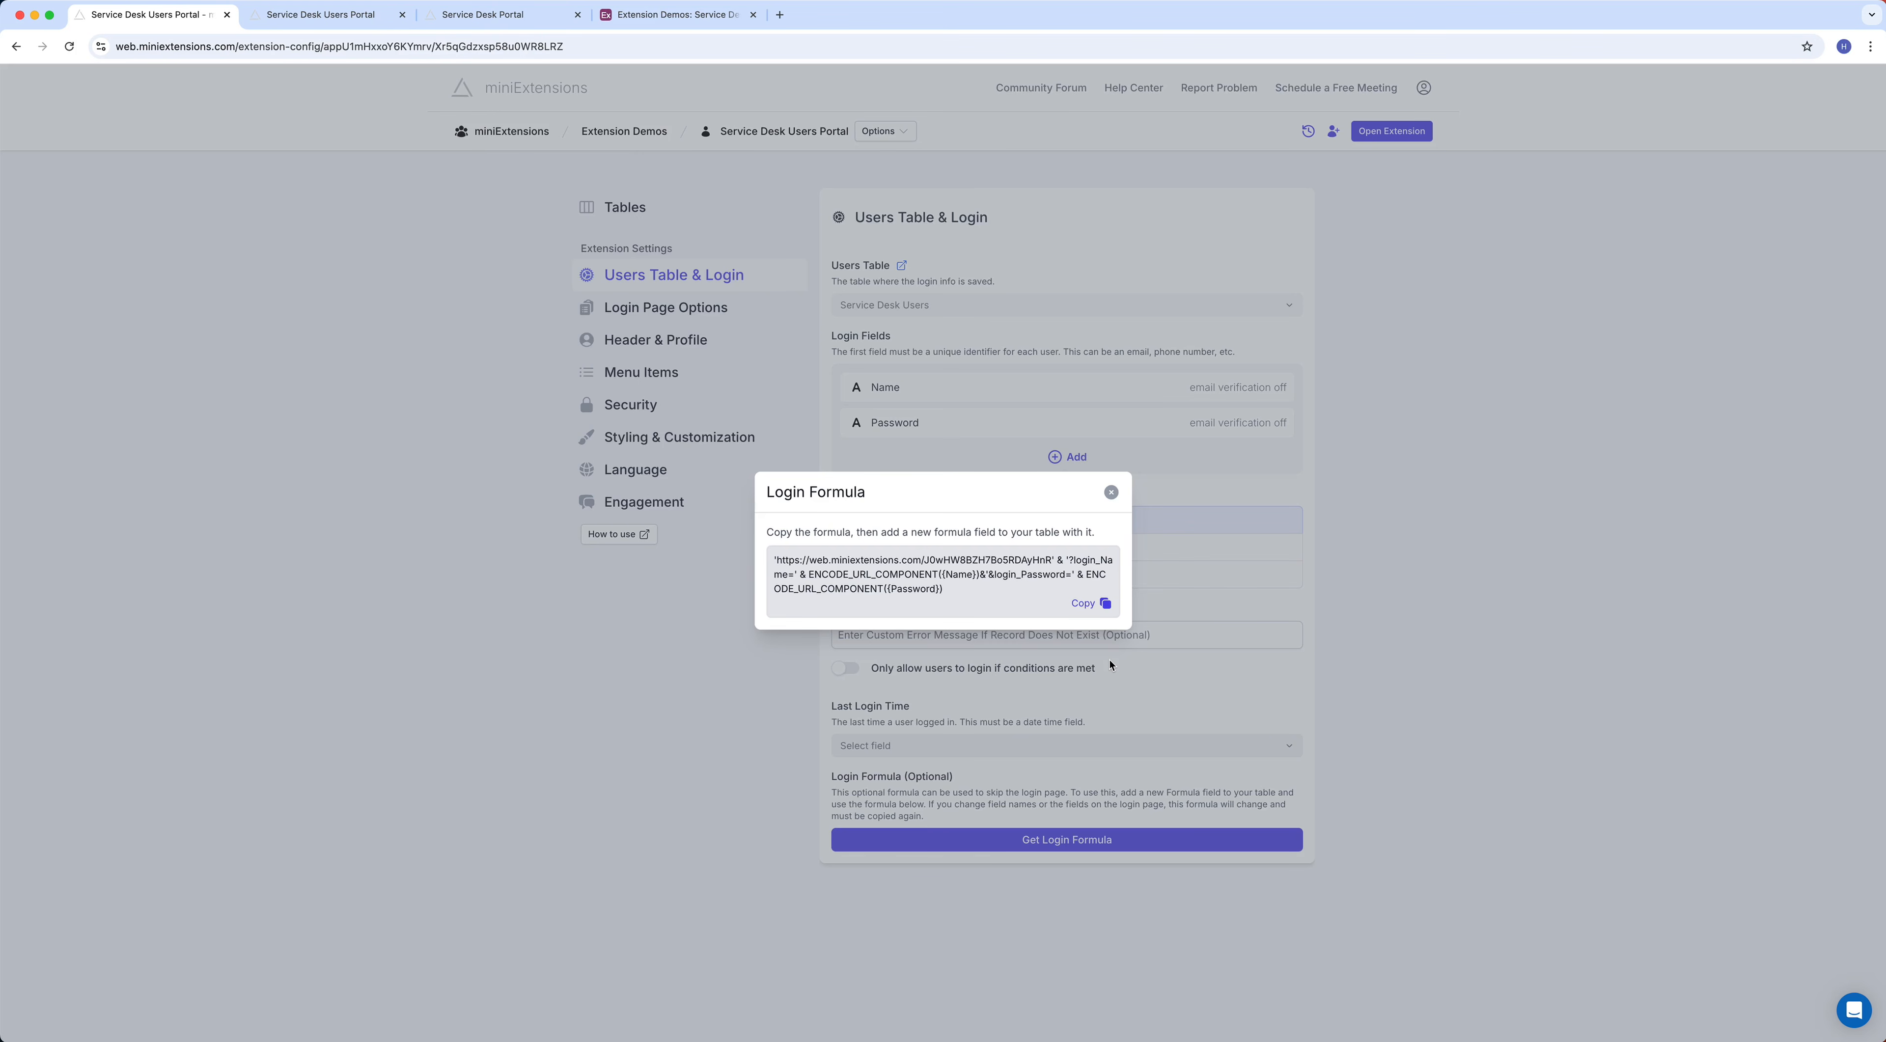
pyautogui.click(1111, 492)
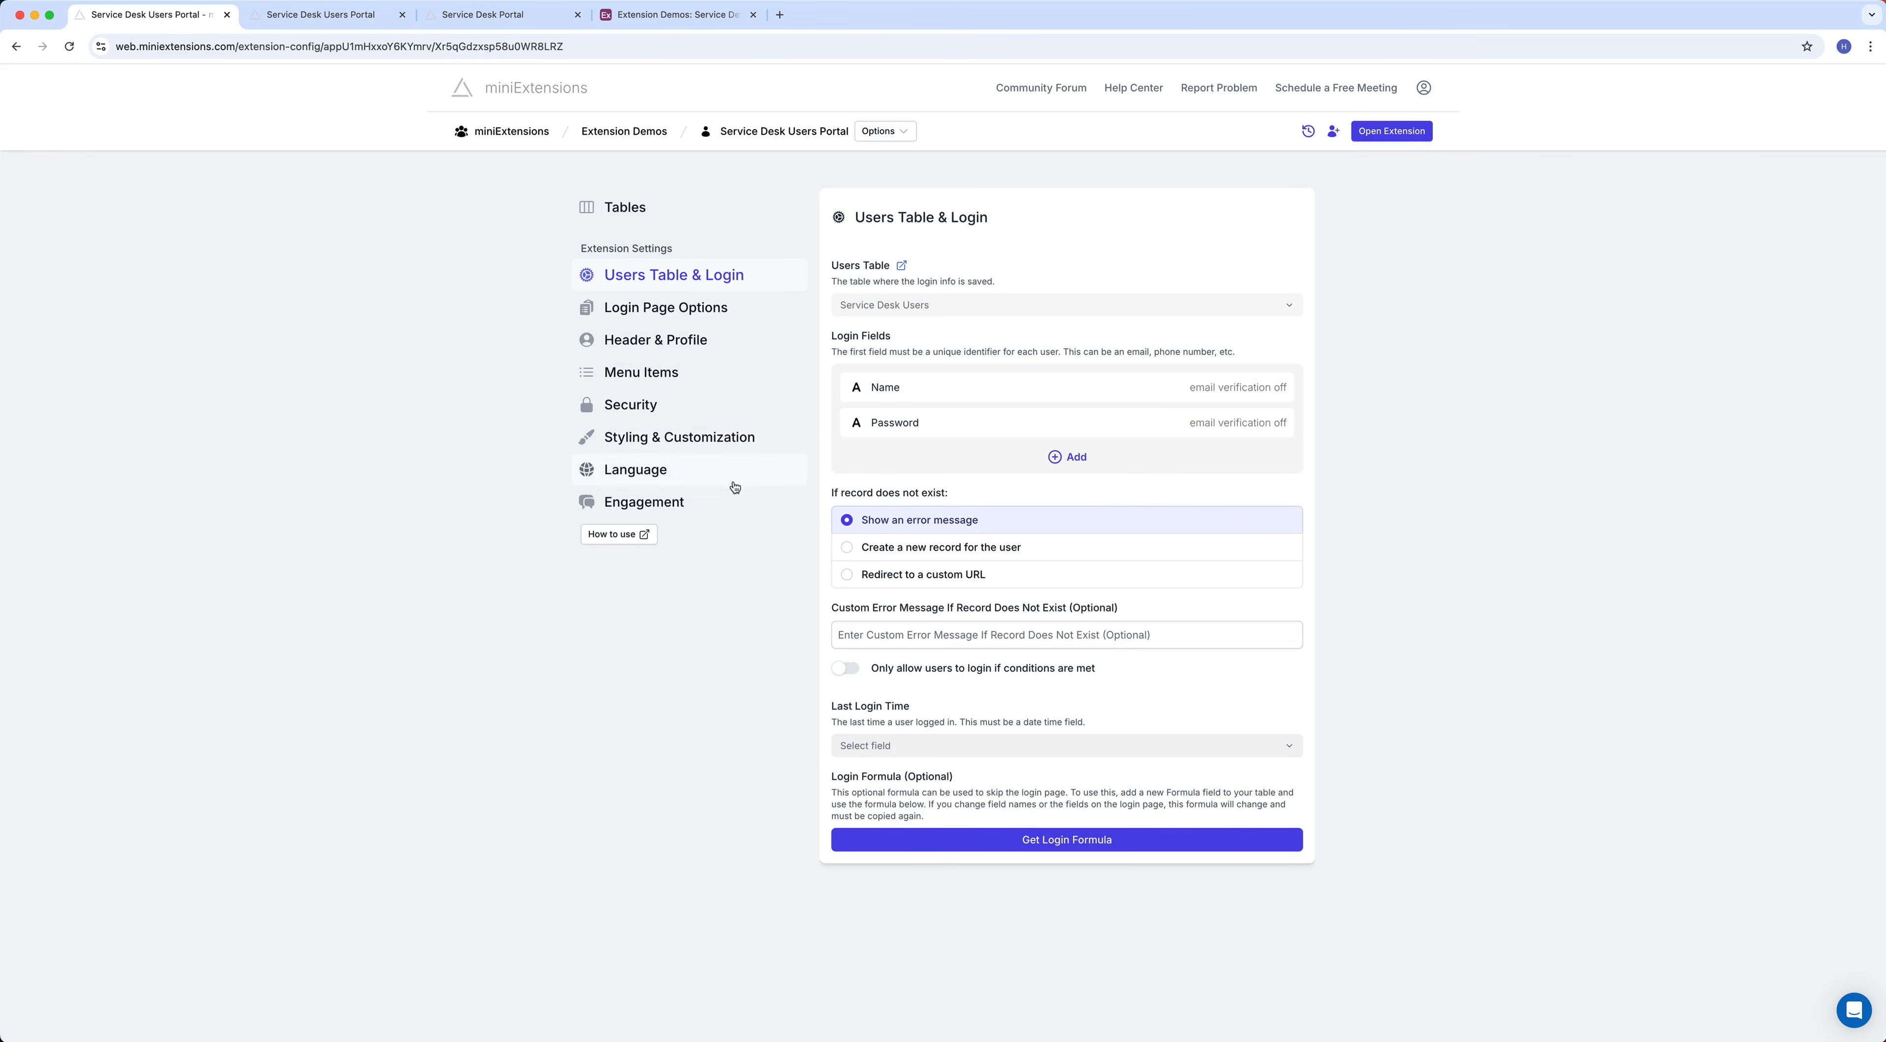
# Review the Login Page Options, check the live portal's header, and set the Portal Header Title source to Airtable Field
pyautogui.click(707, 321)
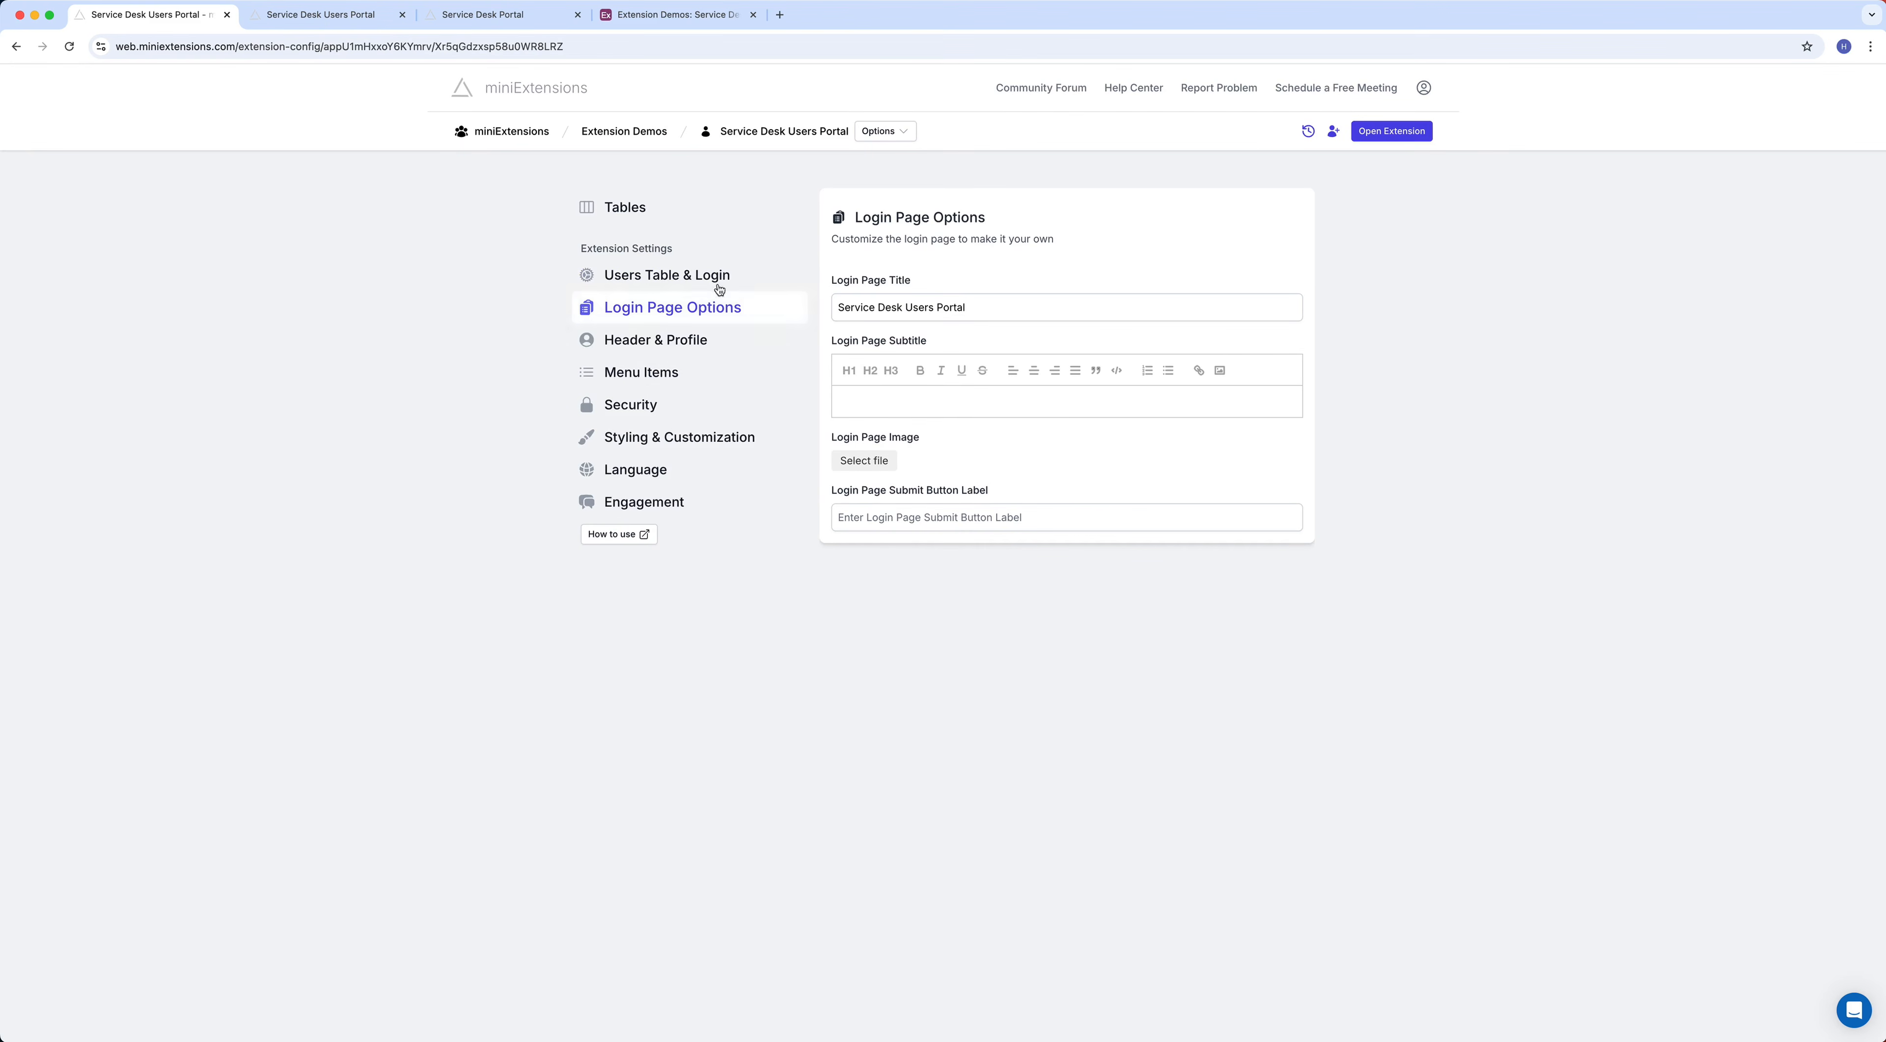
pyautogui.click(717, 350)
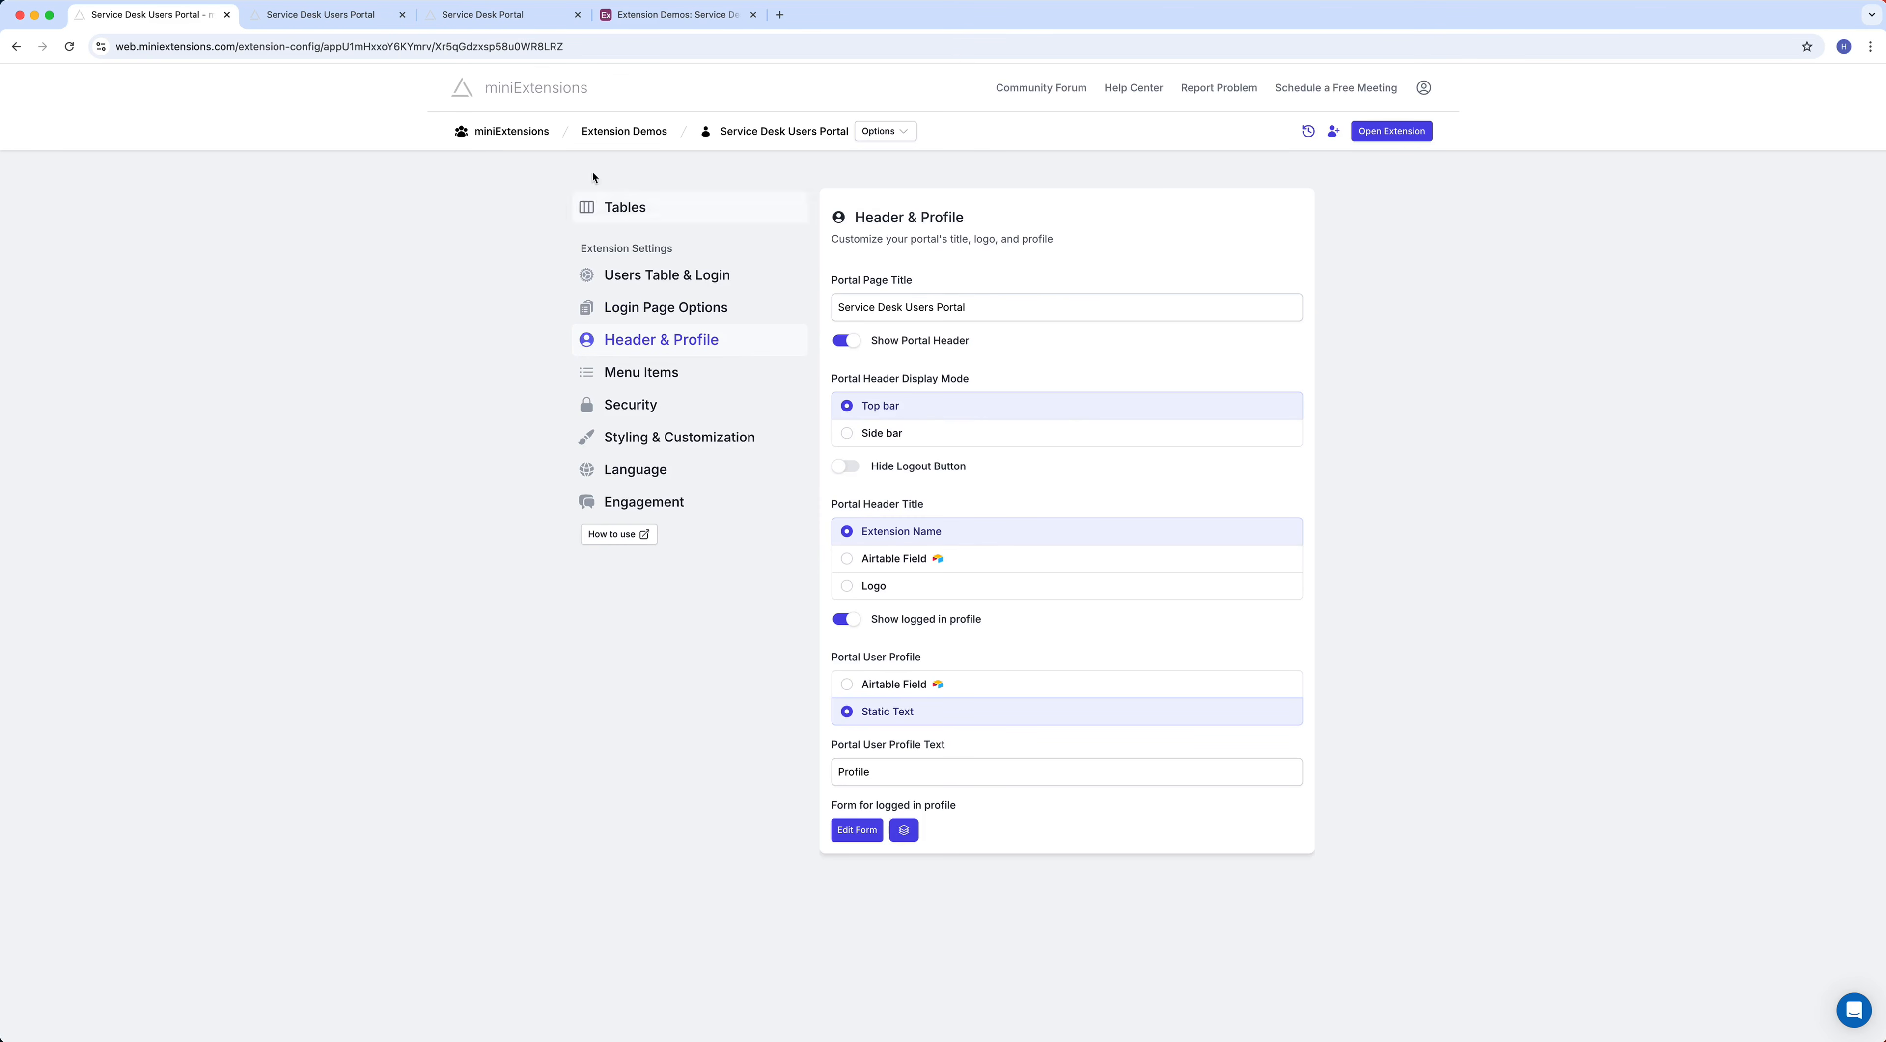
pyautogui.hotkey('ctrl', 'Tab')
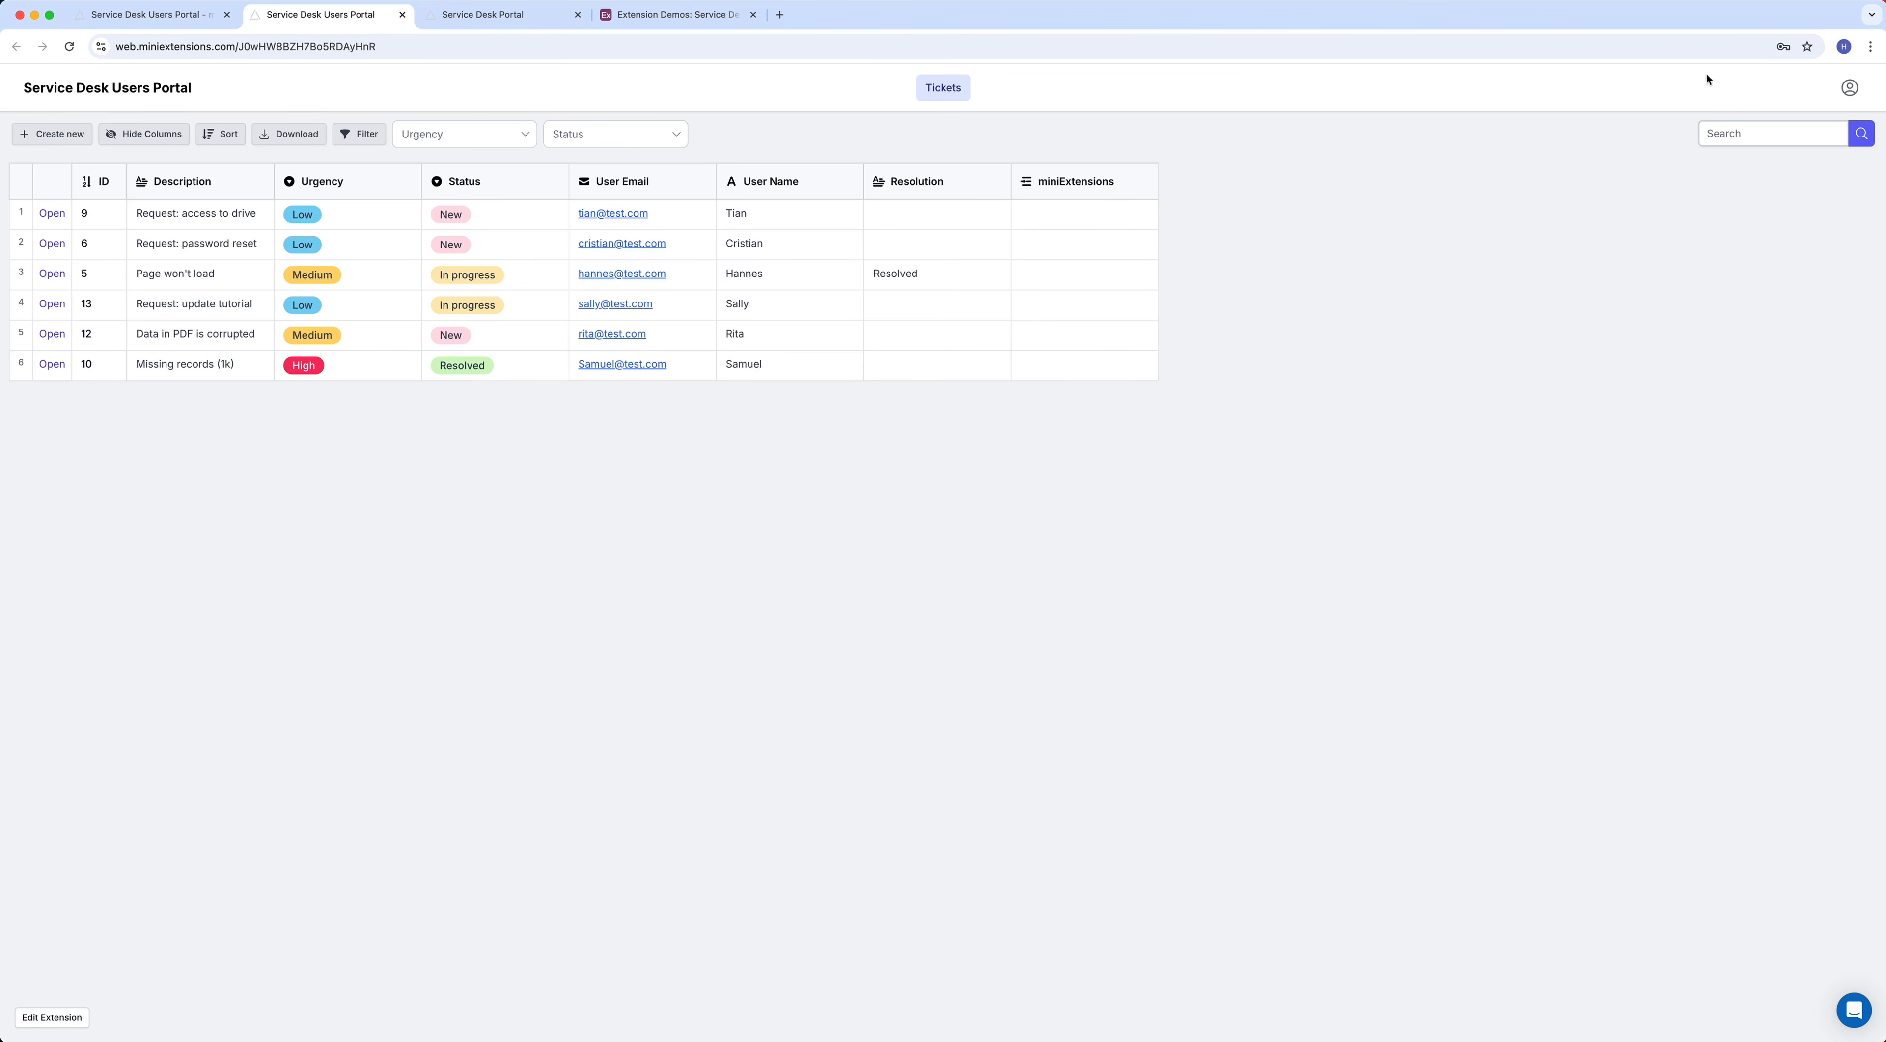
pyautogui.hotkey('ctrl', 'shift', 'Tab')
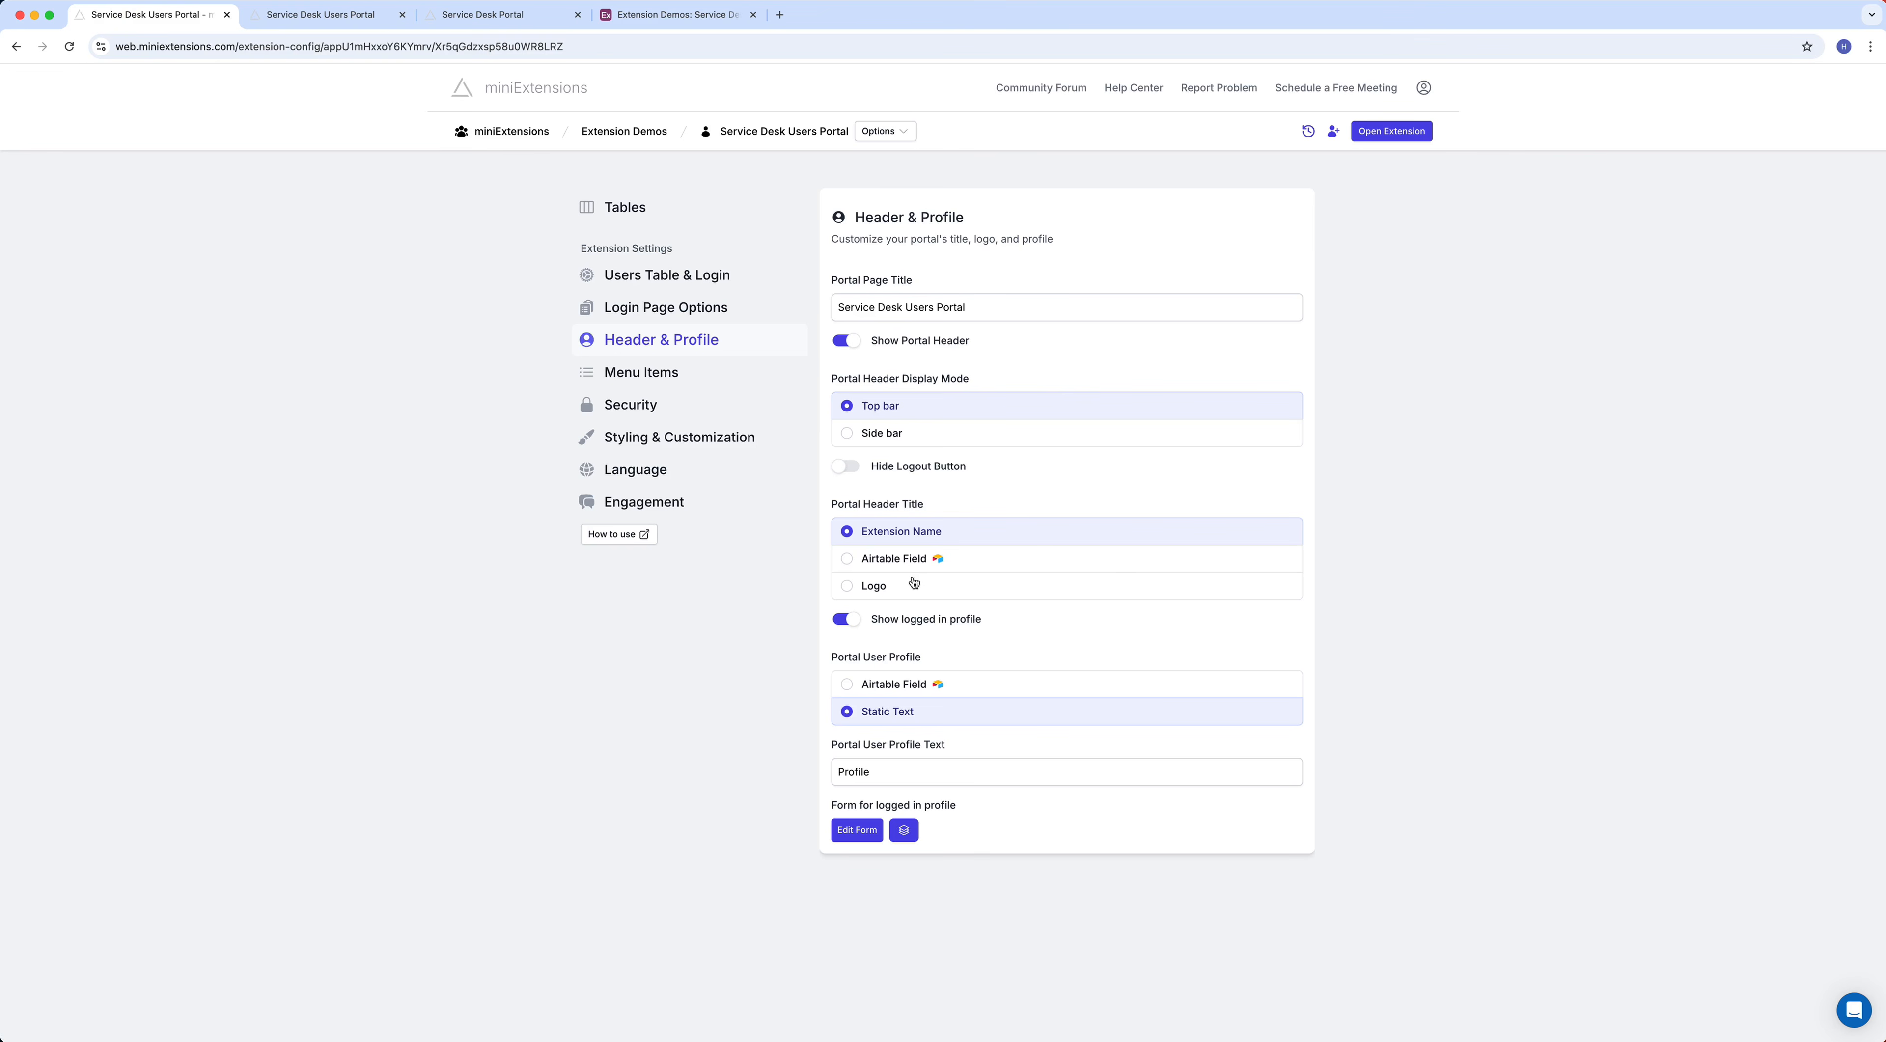
pyautogui.click(862, 560)
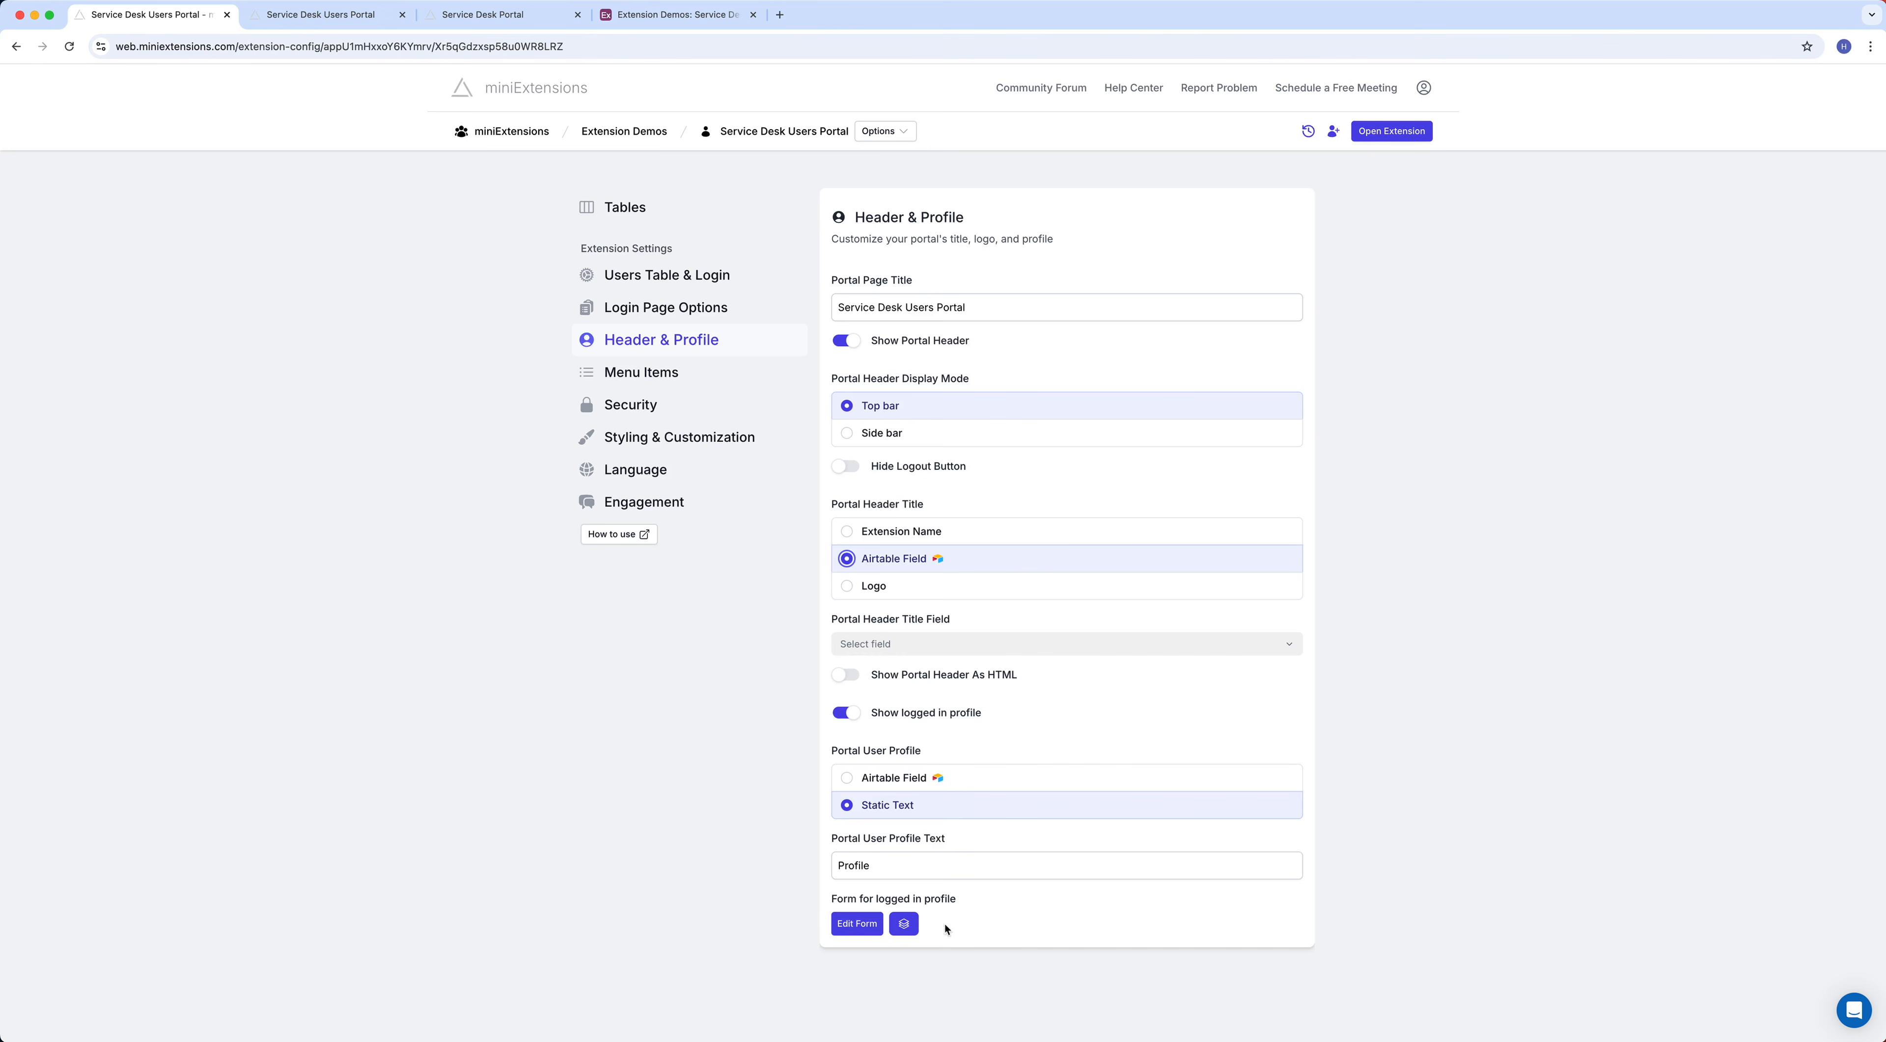
# In the form for the logged-in profile, remove Tickets Field and move Password directly below Name
pyautogui.click(859, 922)
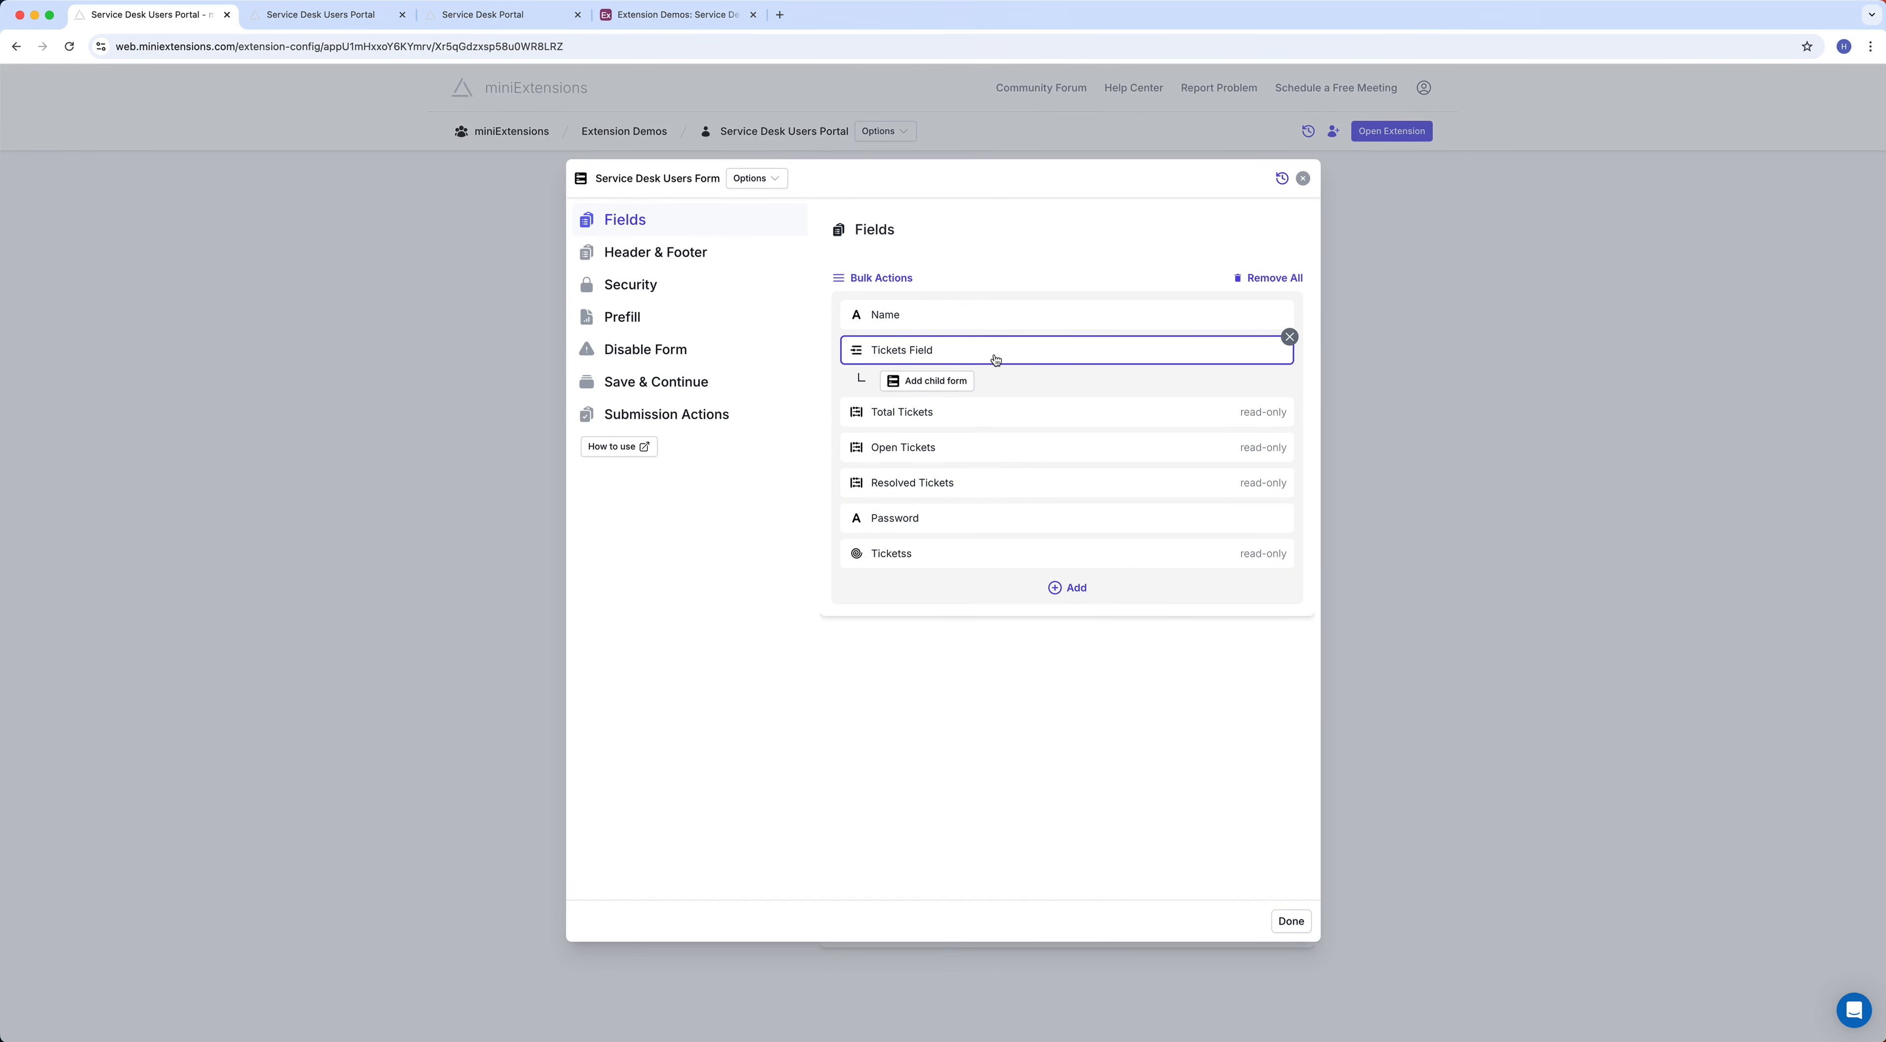
pyautogui.moveTo(1272, 345)
pyautogui.click(1289, 338)
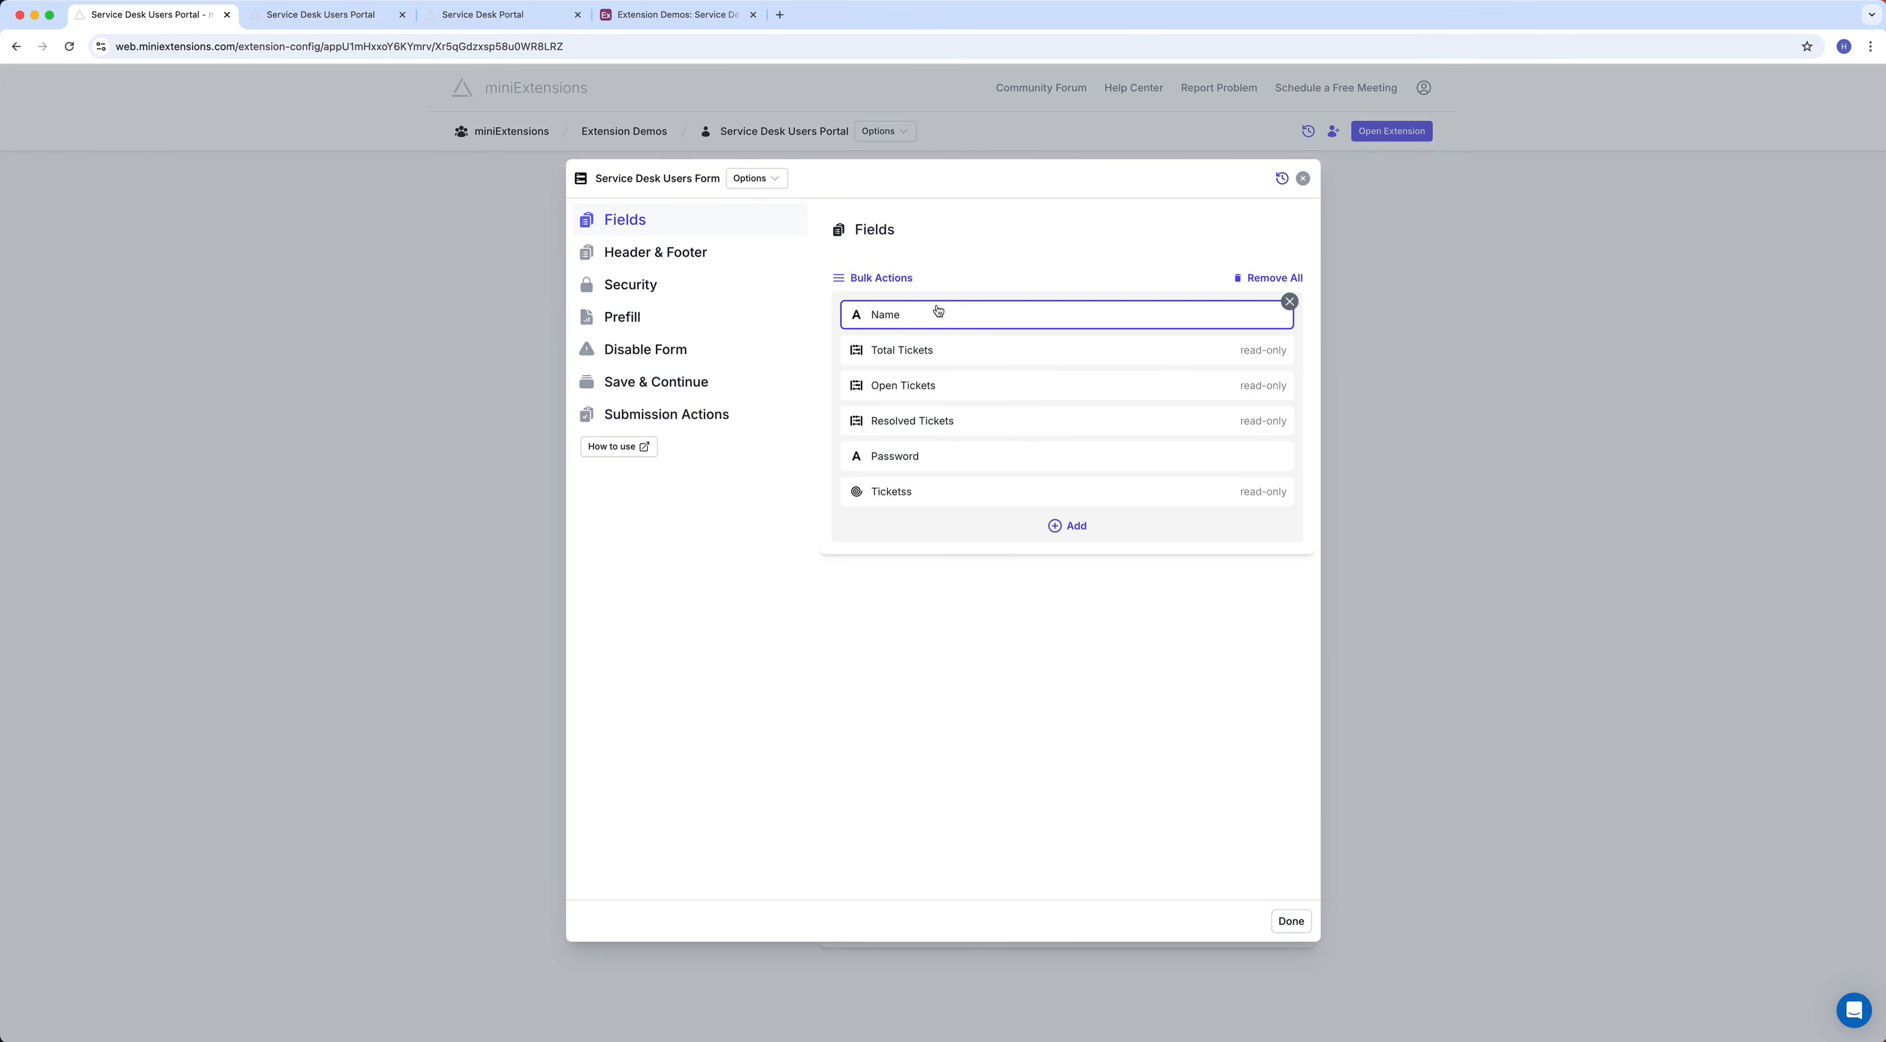
pyautogui.moveTo(908, 457); pyautogui.dragTo(912, 377)
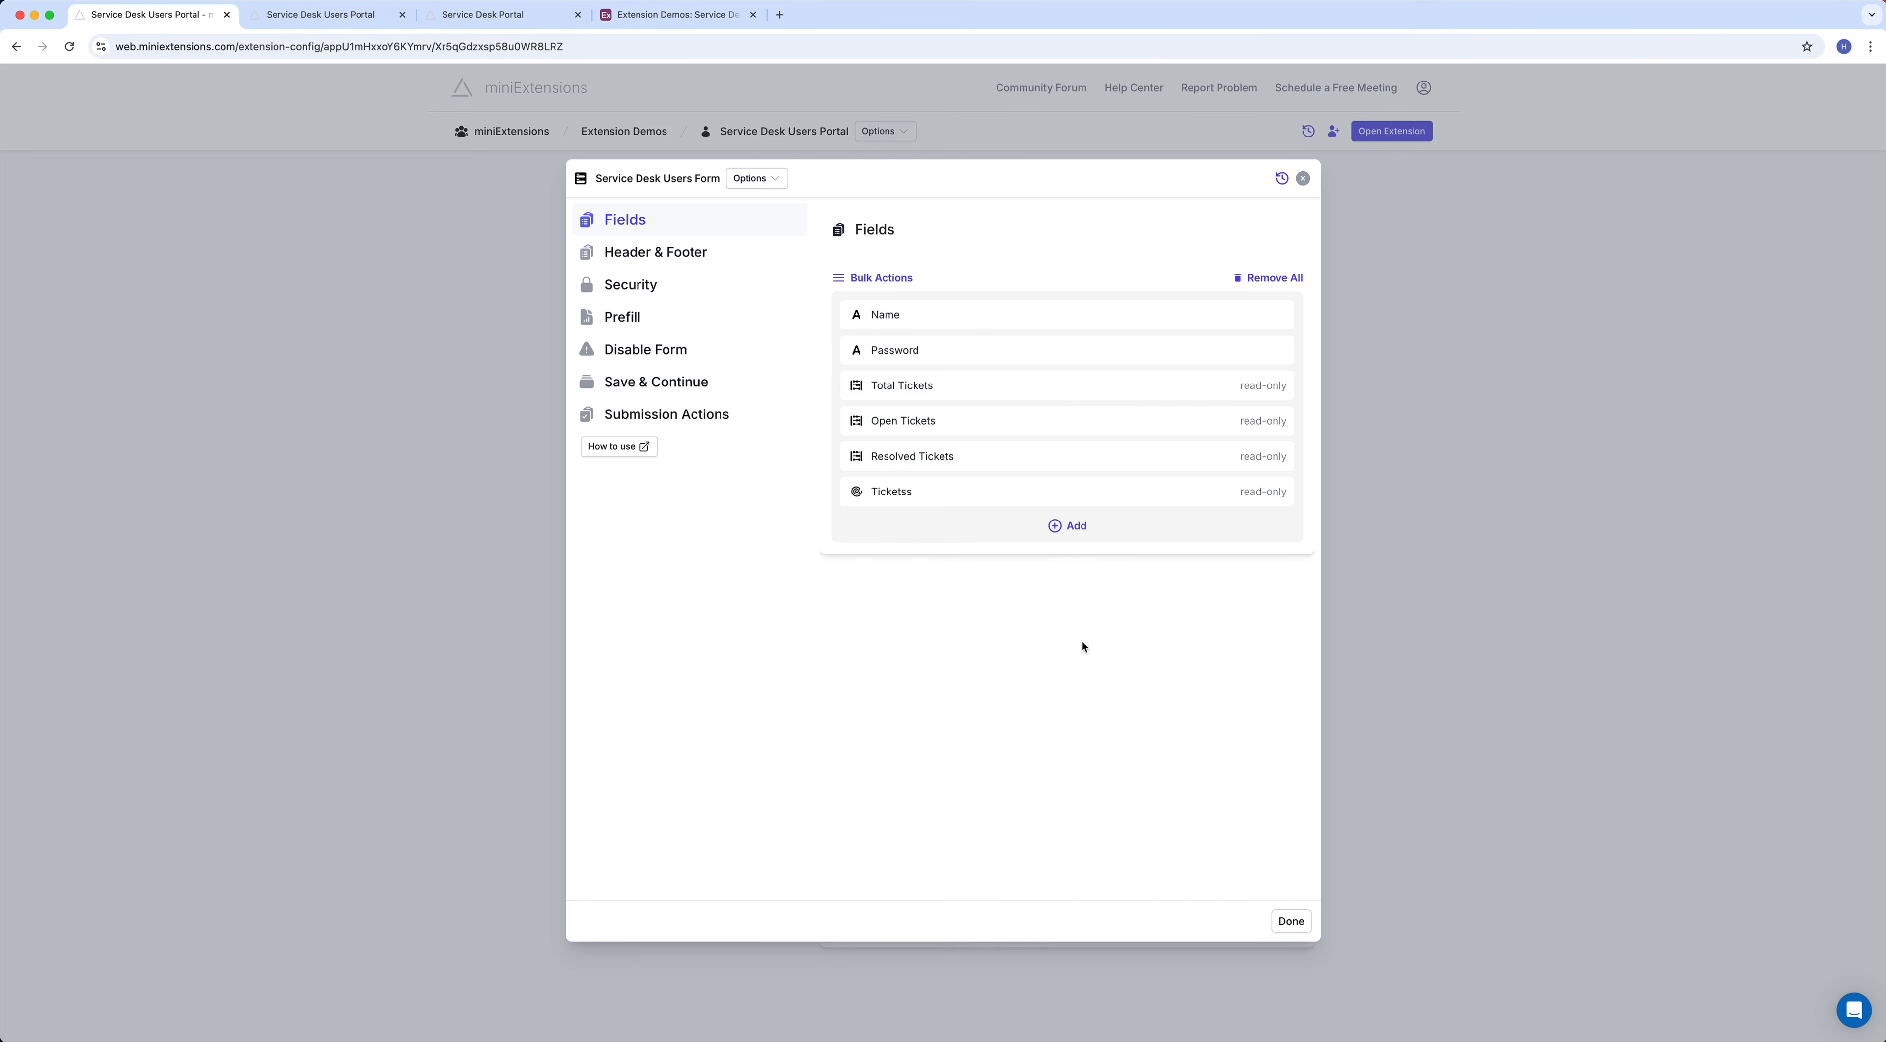
pyautogui.click(1291, 923)
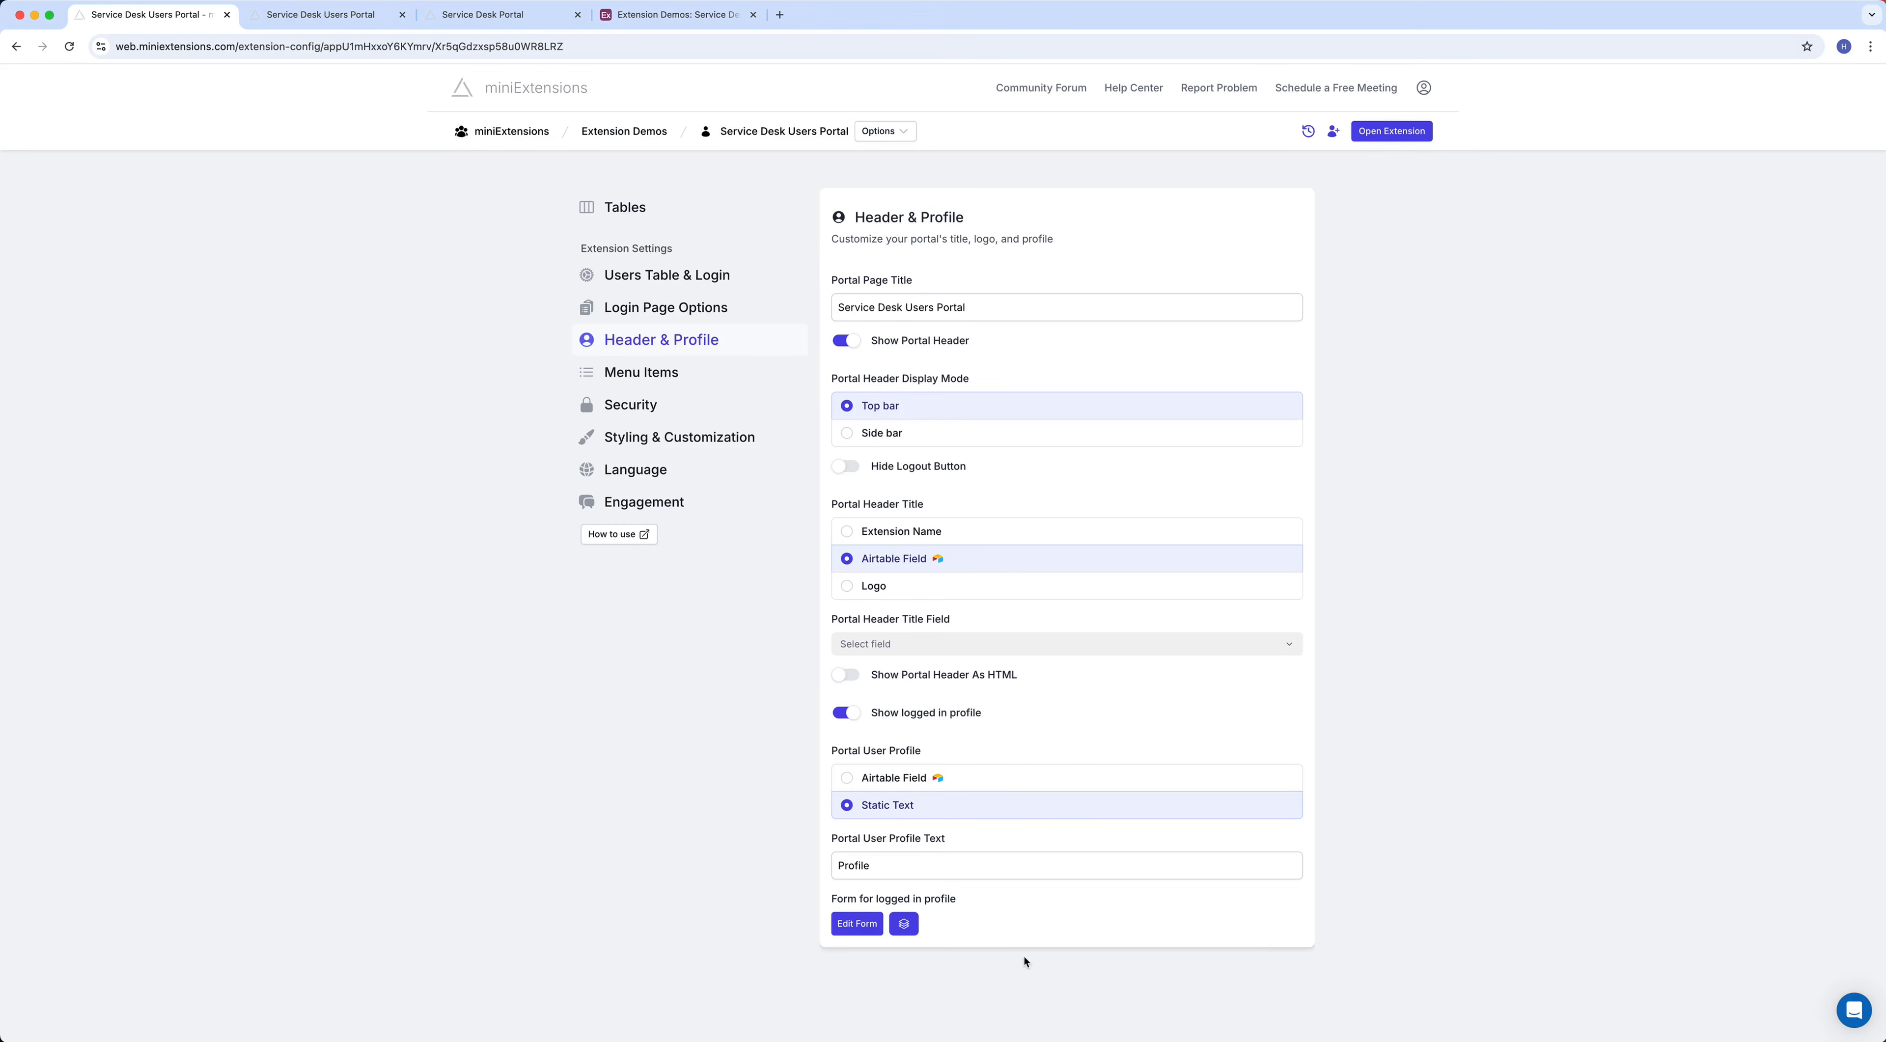
# Reload the live portal and check the fields of the logged-in user's profile form
pyautogui.click(321, 14)
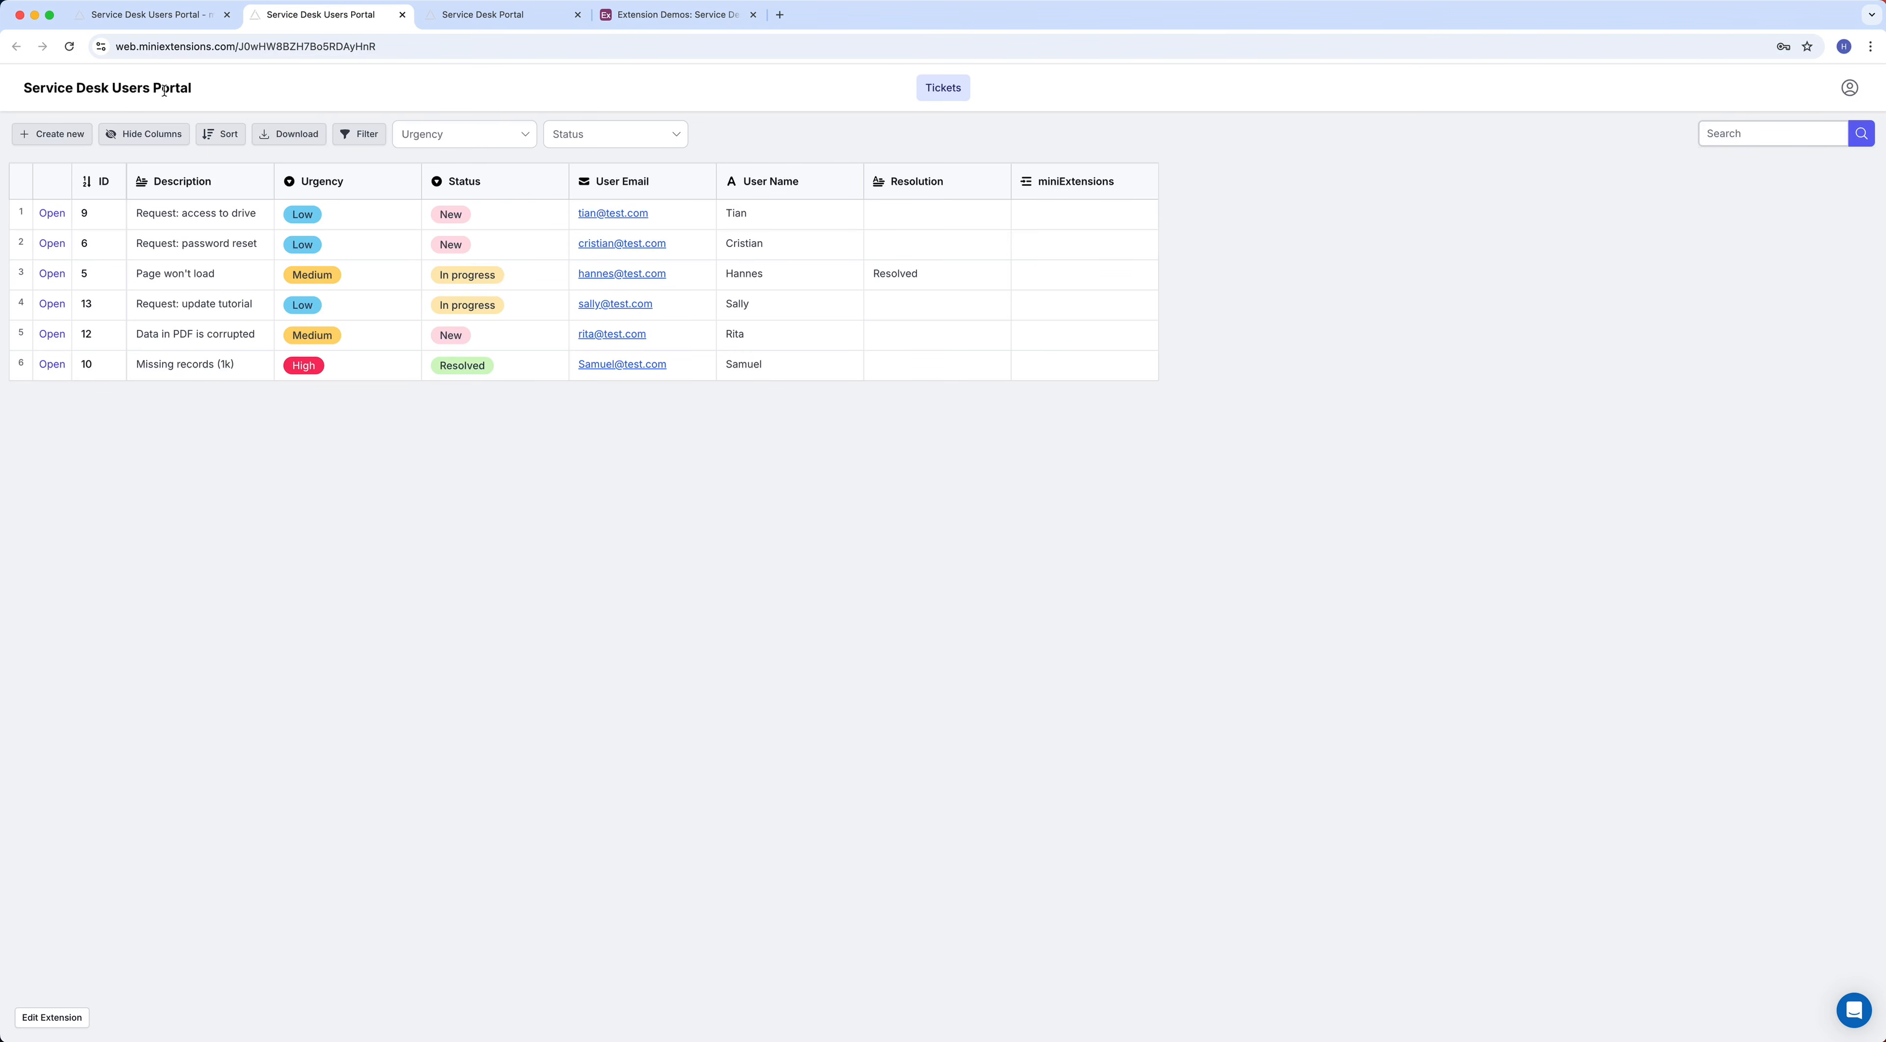
pyautogui.click(66, 49)
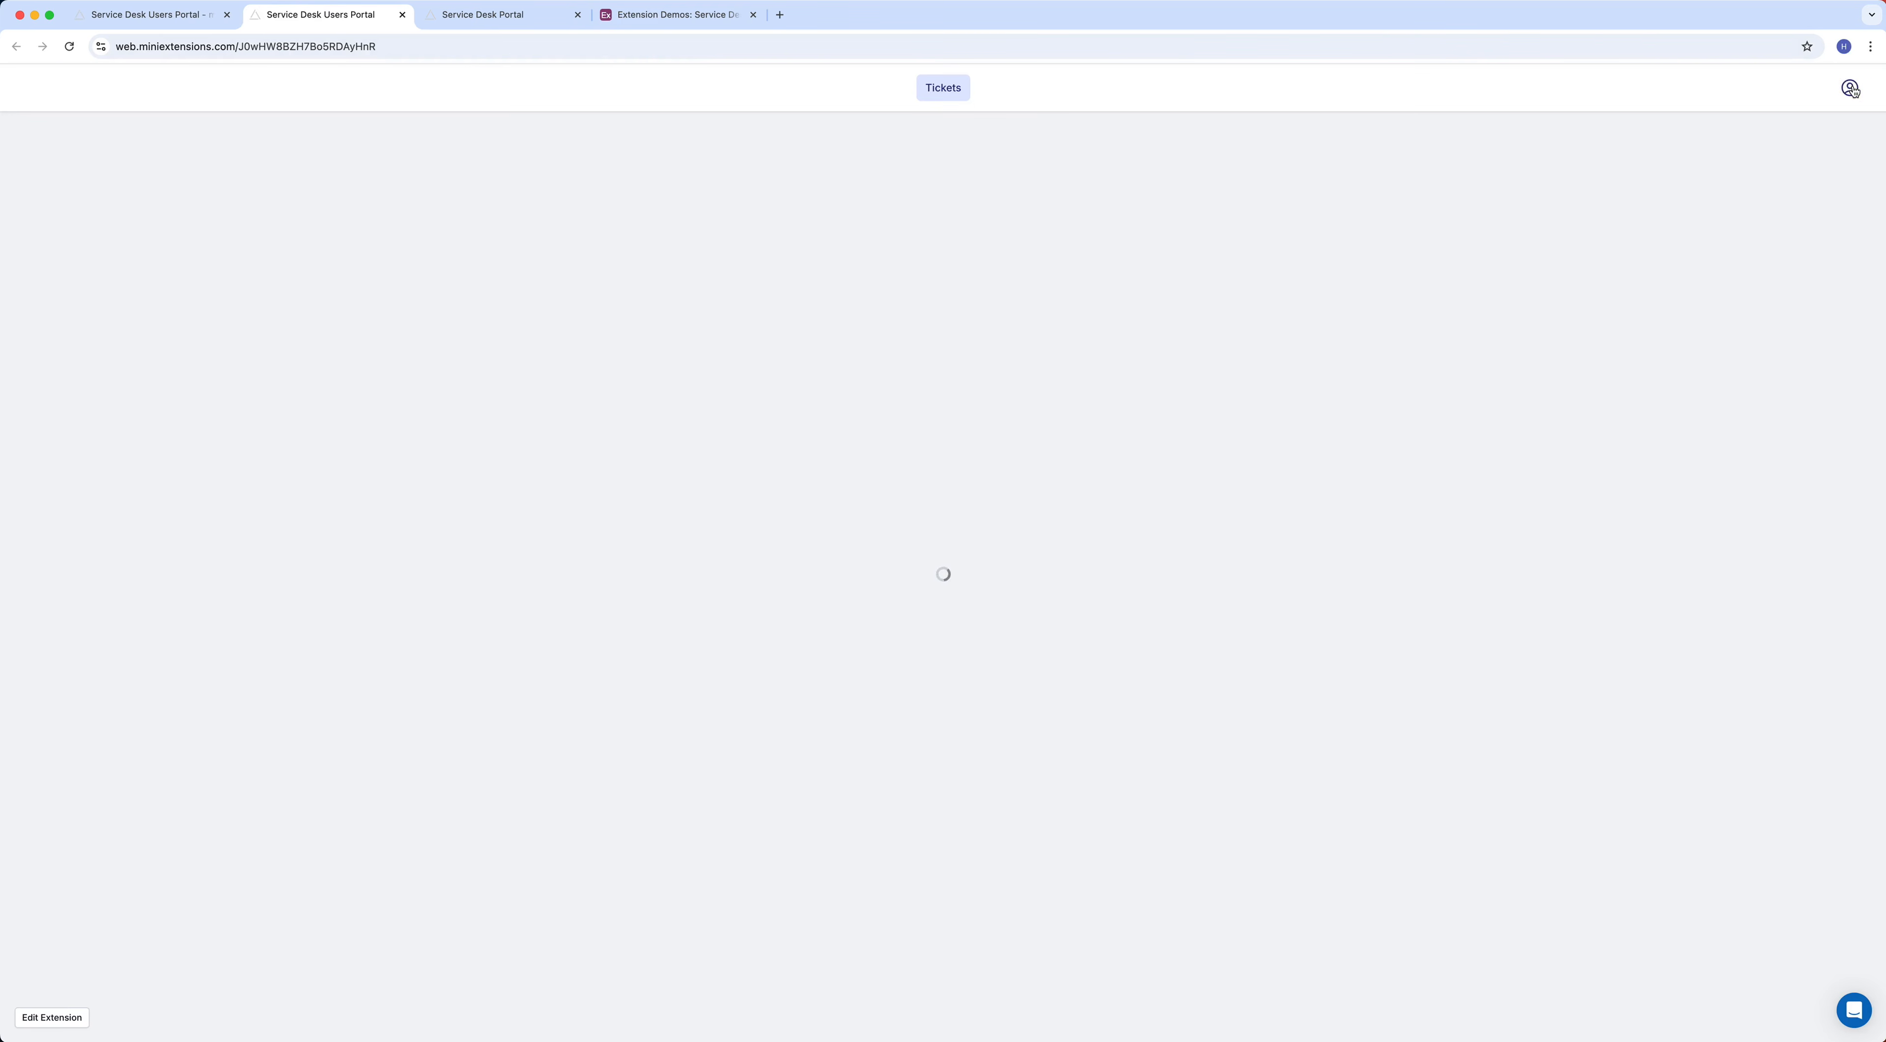
pyautogui.click(1851, 89)
pyautogui.click(1827, 119)
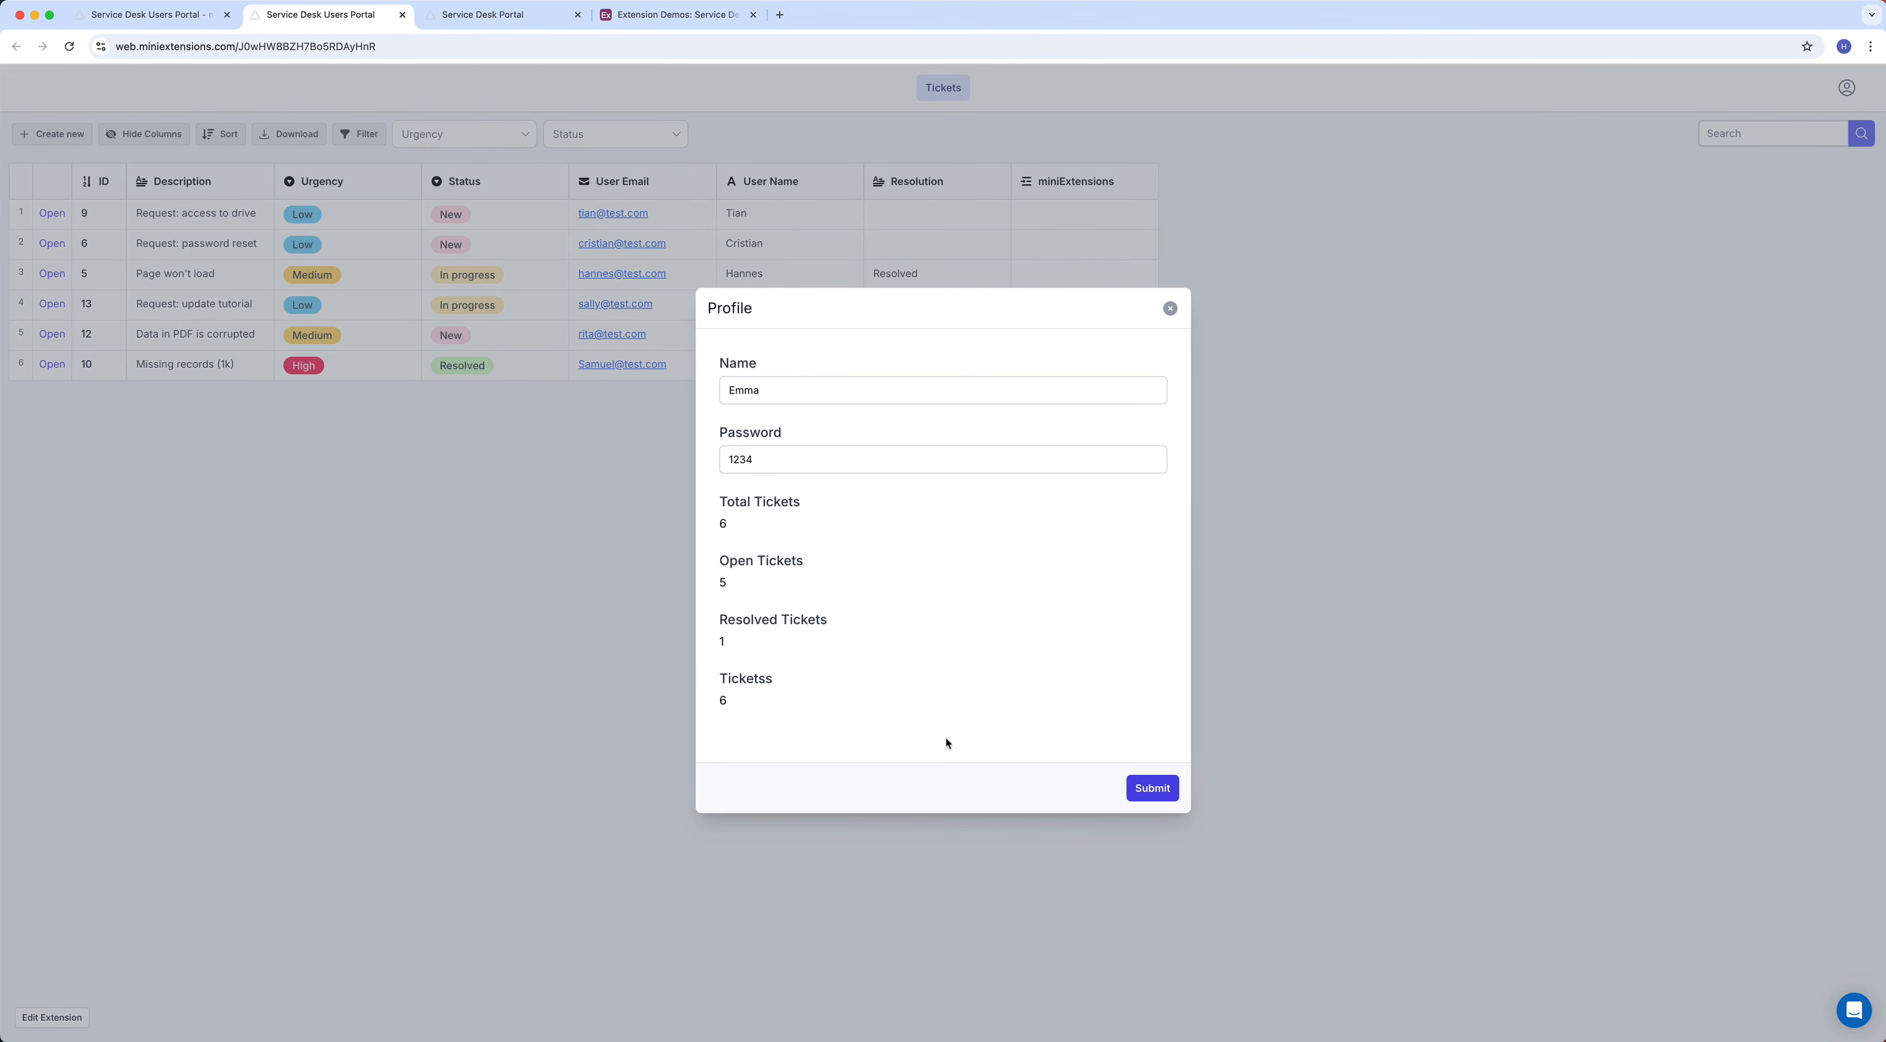
pyautogui.click(1170, 308)
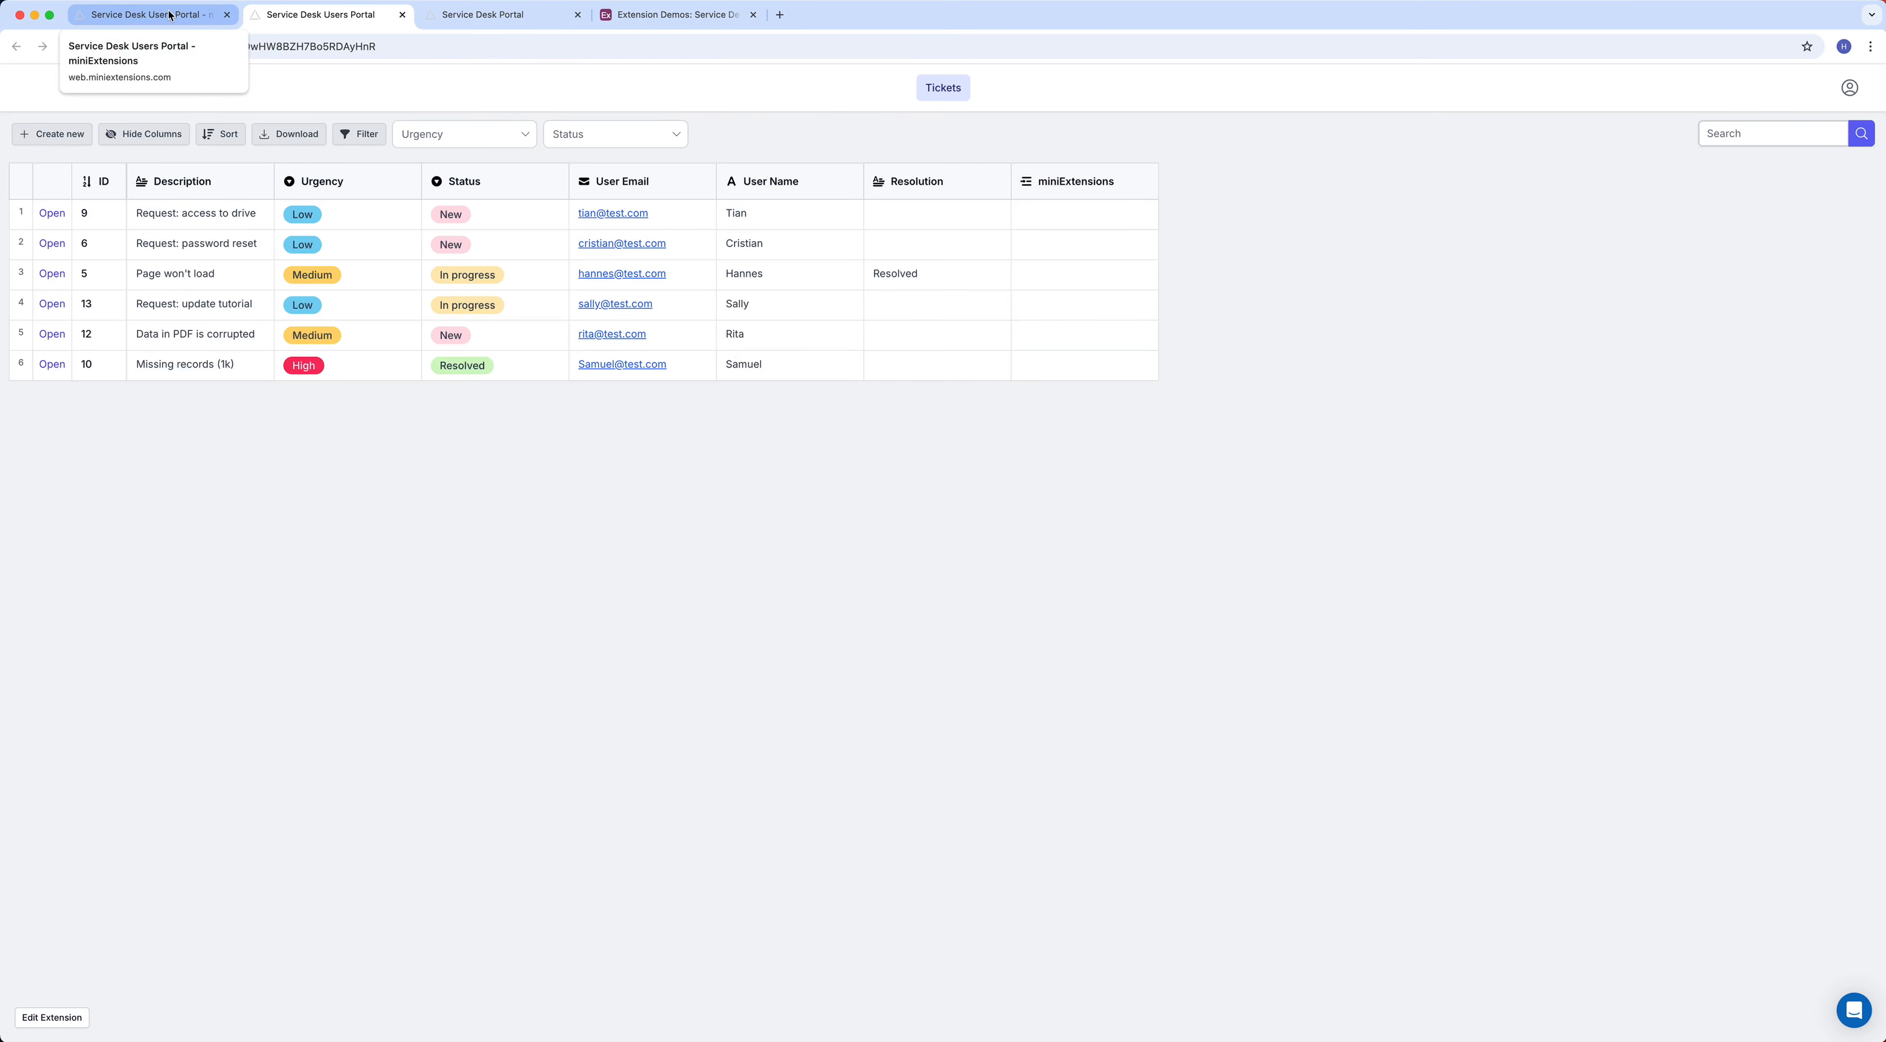
# Check the first ticket's grid cells for inline editing, and open ticket 9 to inspect its form fields
pyautogui.click(200, 214)
pyautogui.click(339, 212)
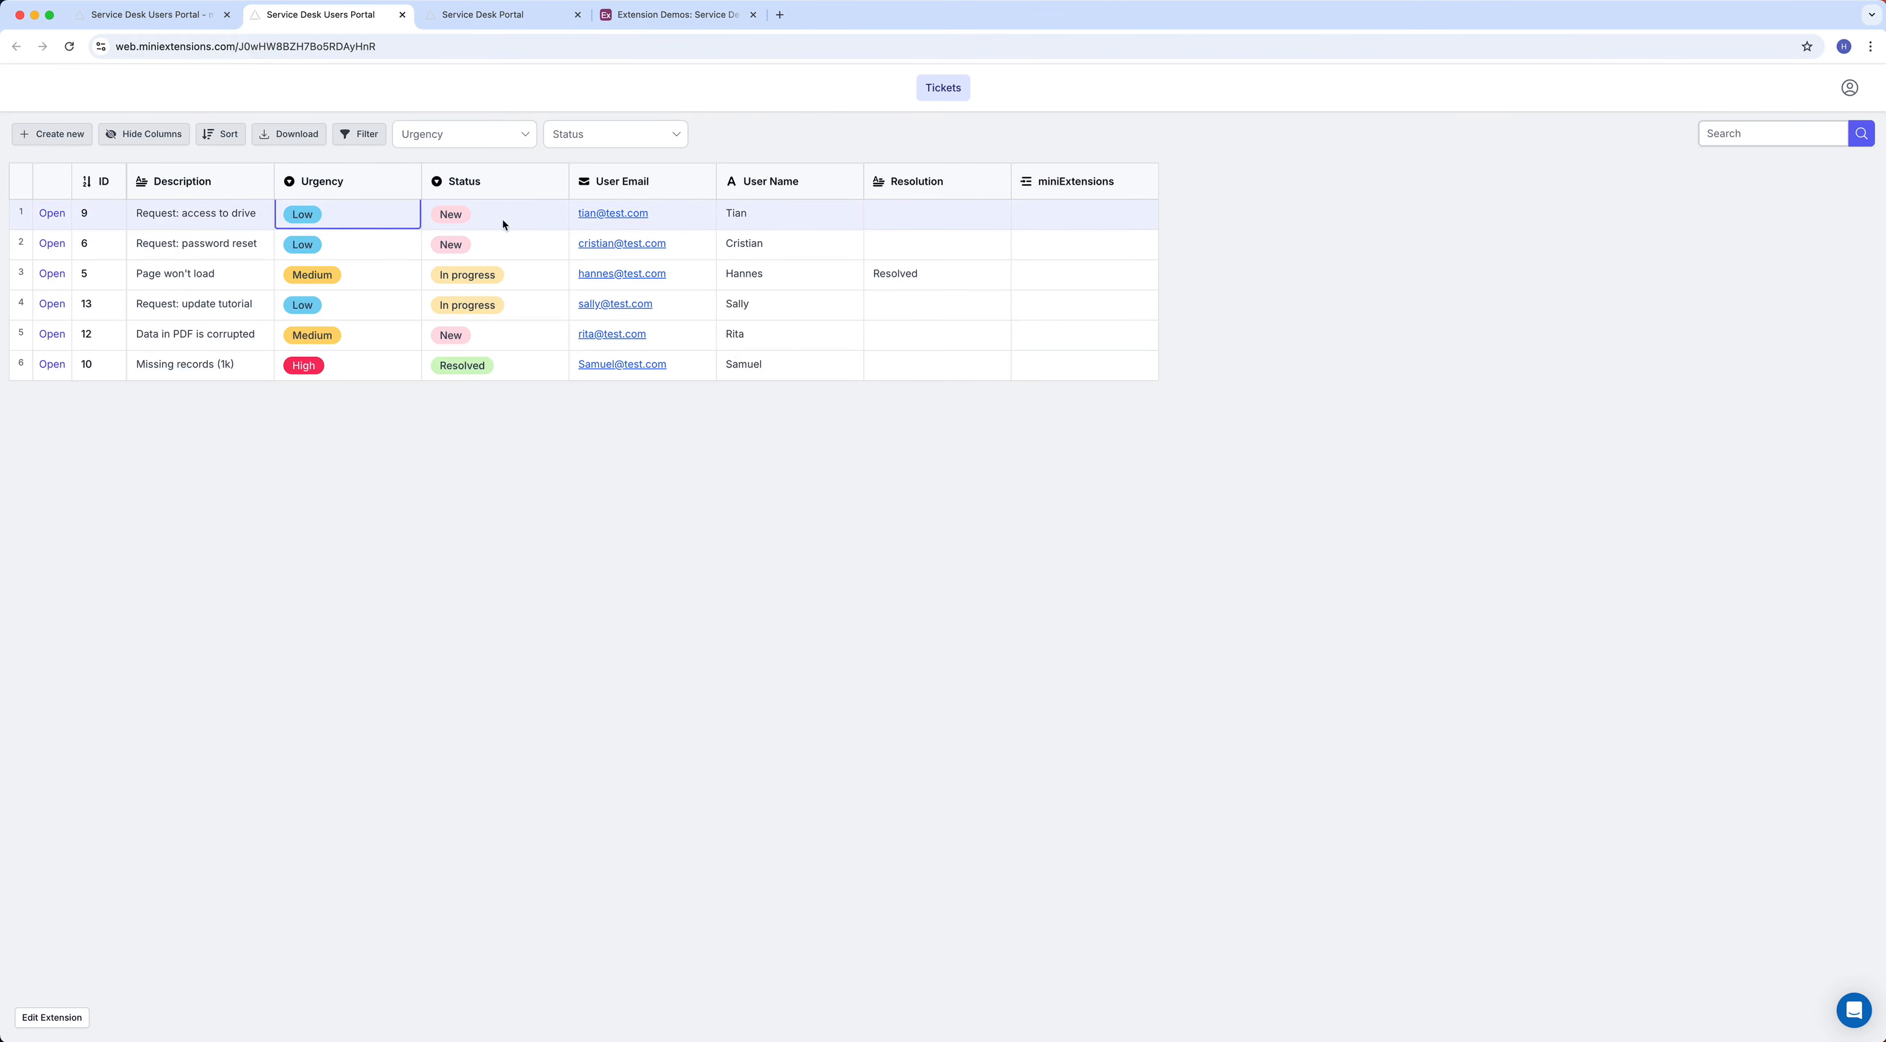
pyautogui.click(432, 209)
pyautogui.click(349, 203)
pyautogui.click(465, 212)
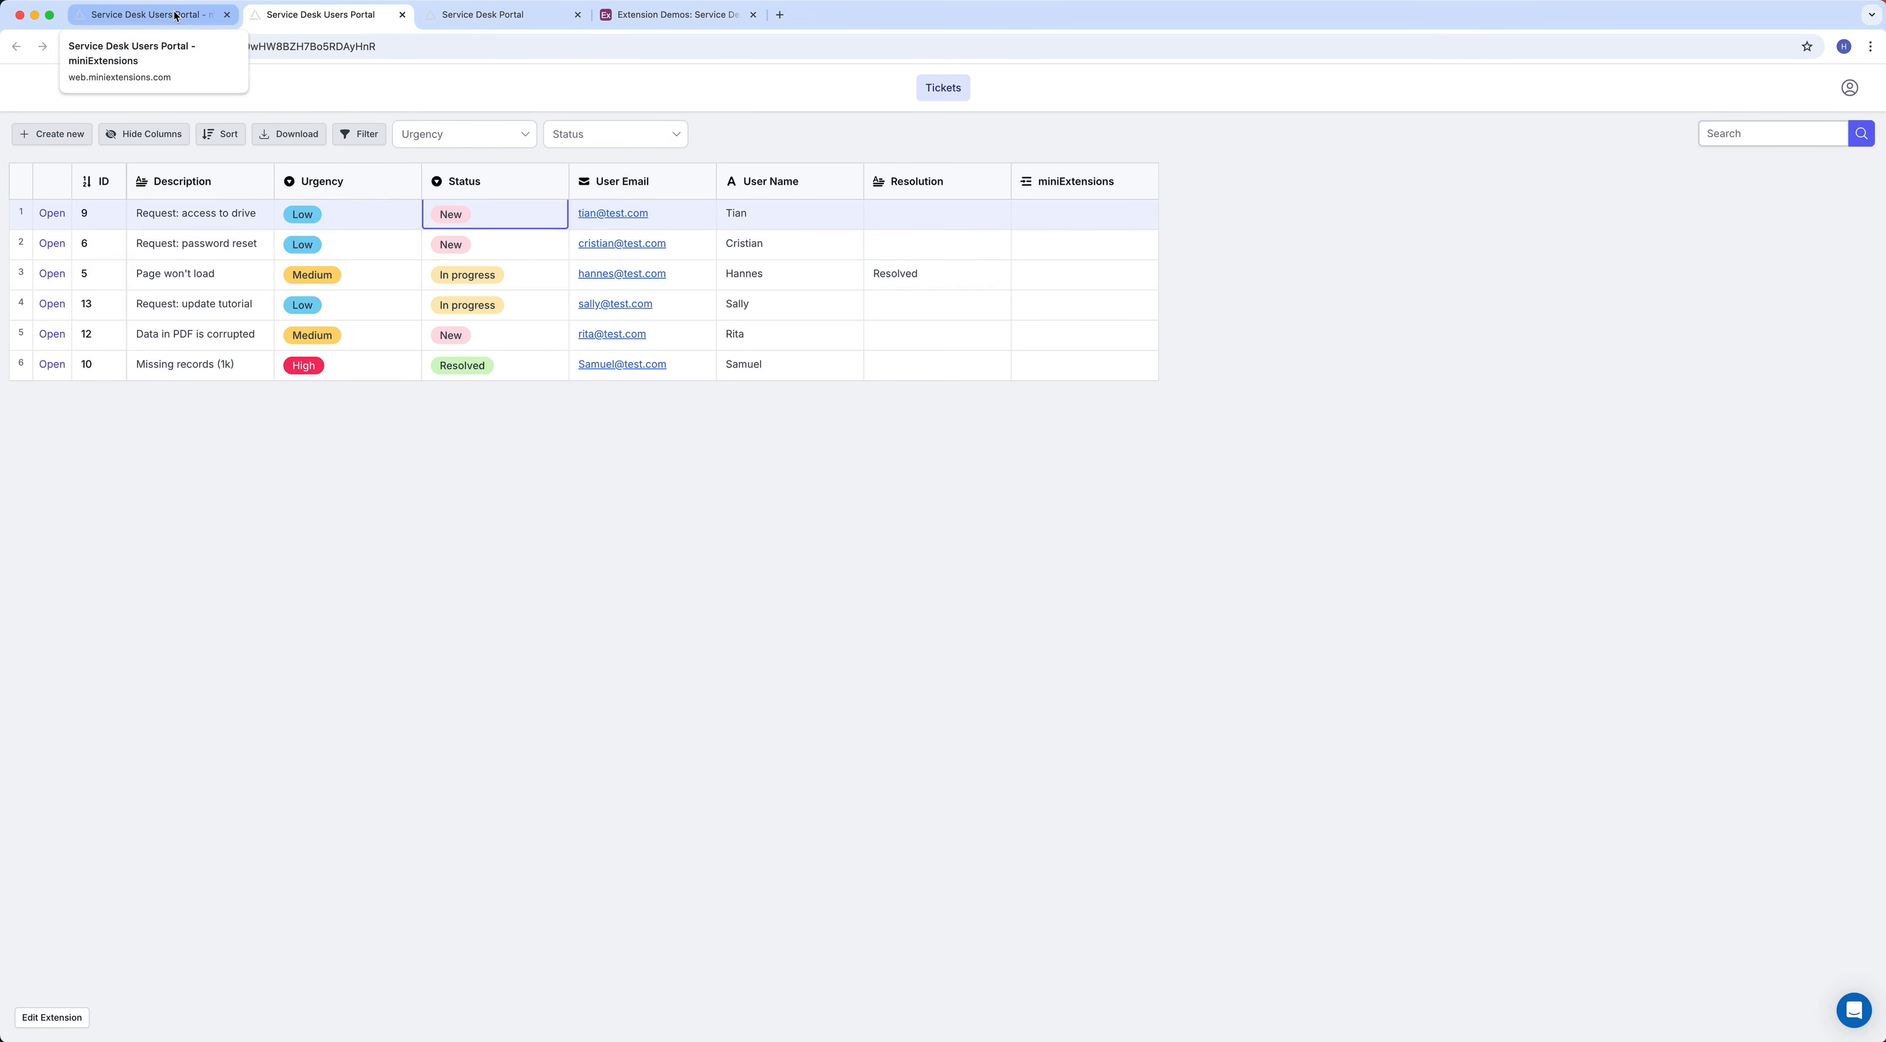
pyautogui.click(46, 220)
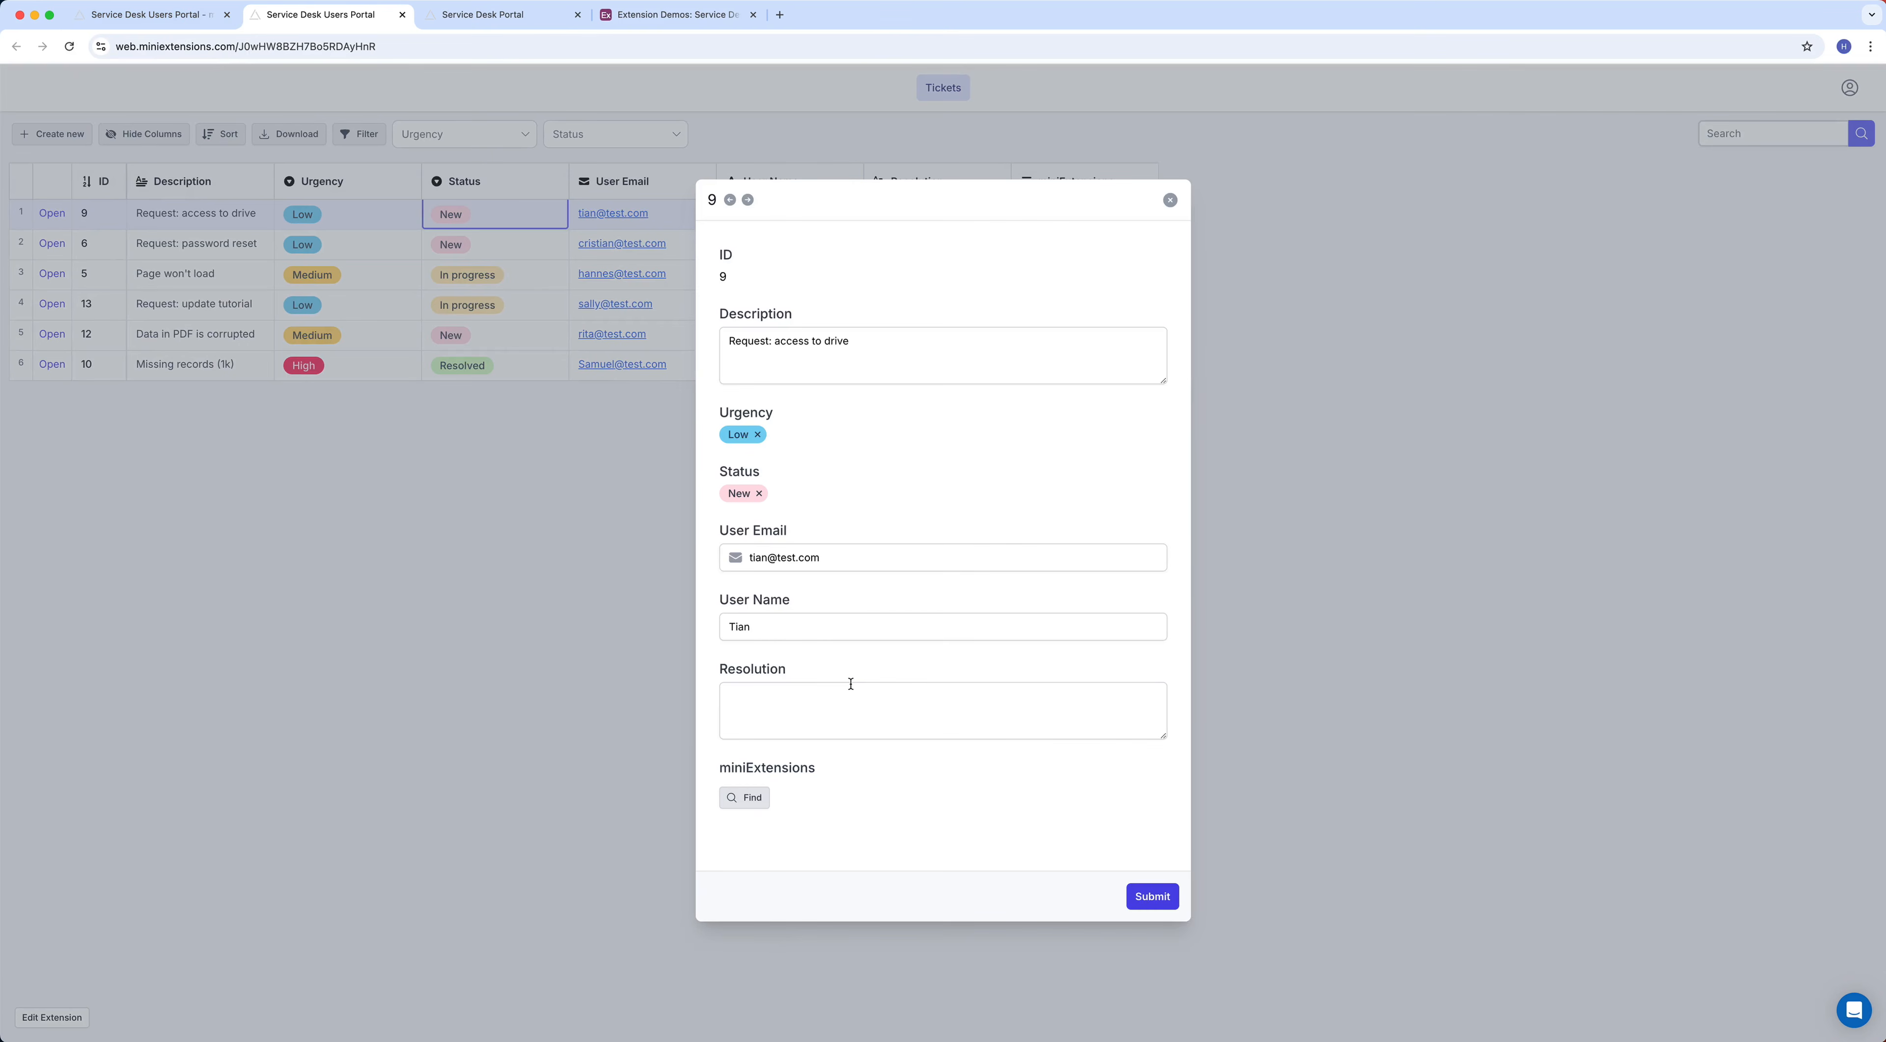
pyautogui.click(1167, 197)
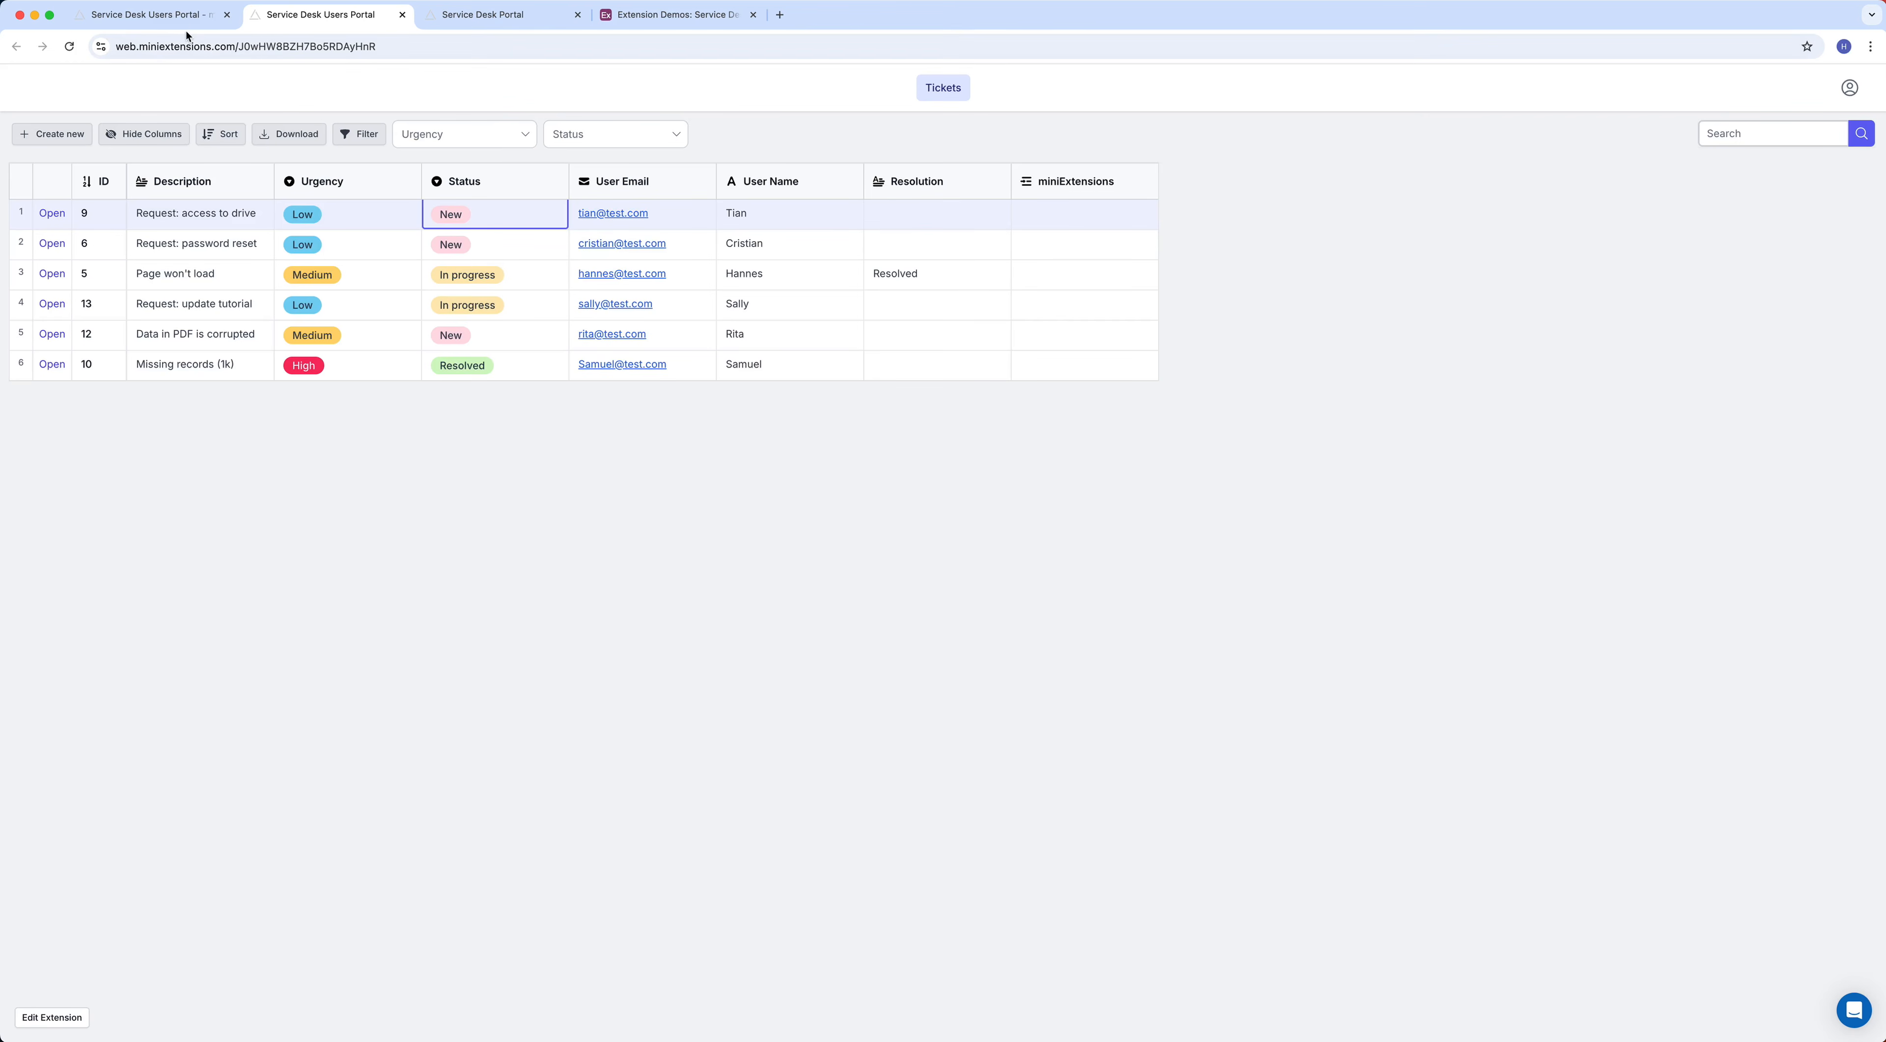
# Back in the configuration, review the Security settings and the Tickets Table's Views and User Actions
pyautogui.click(166, 18)
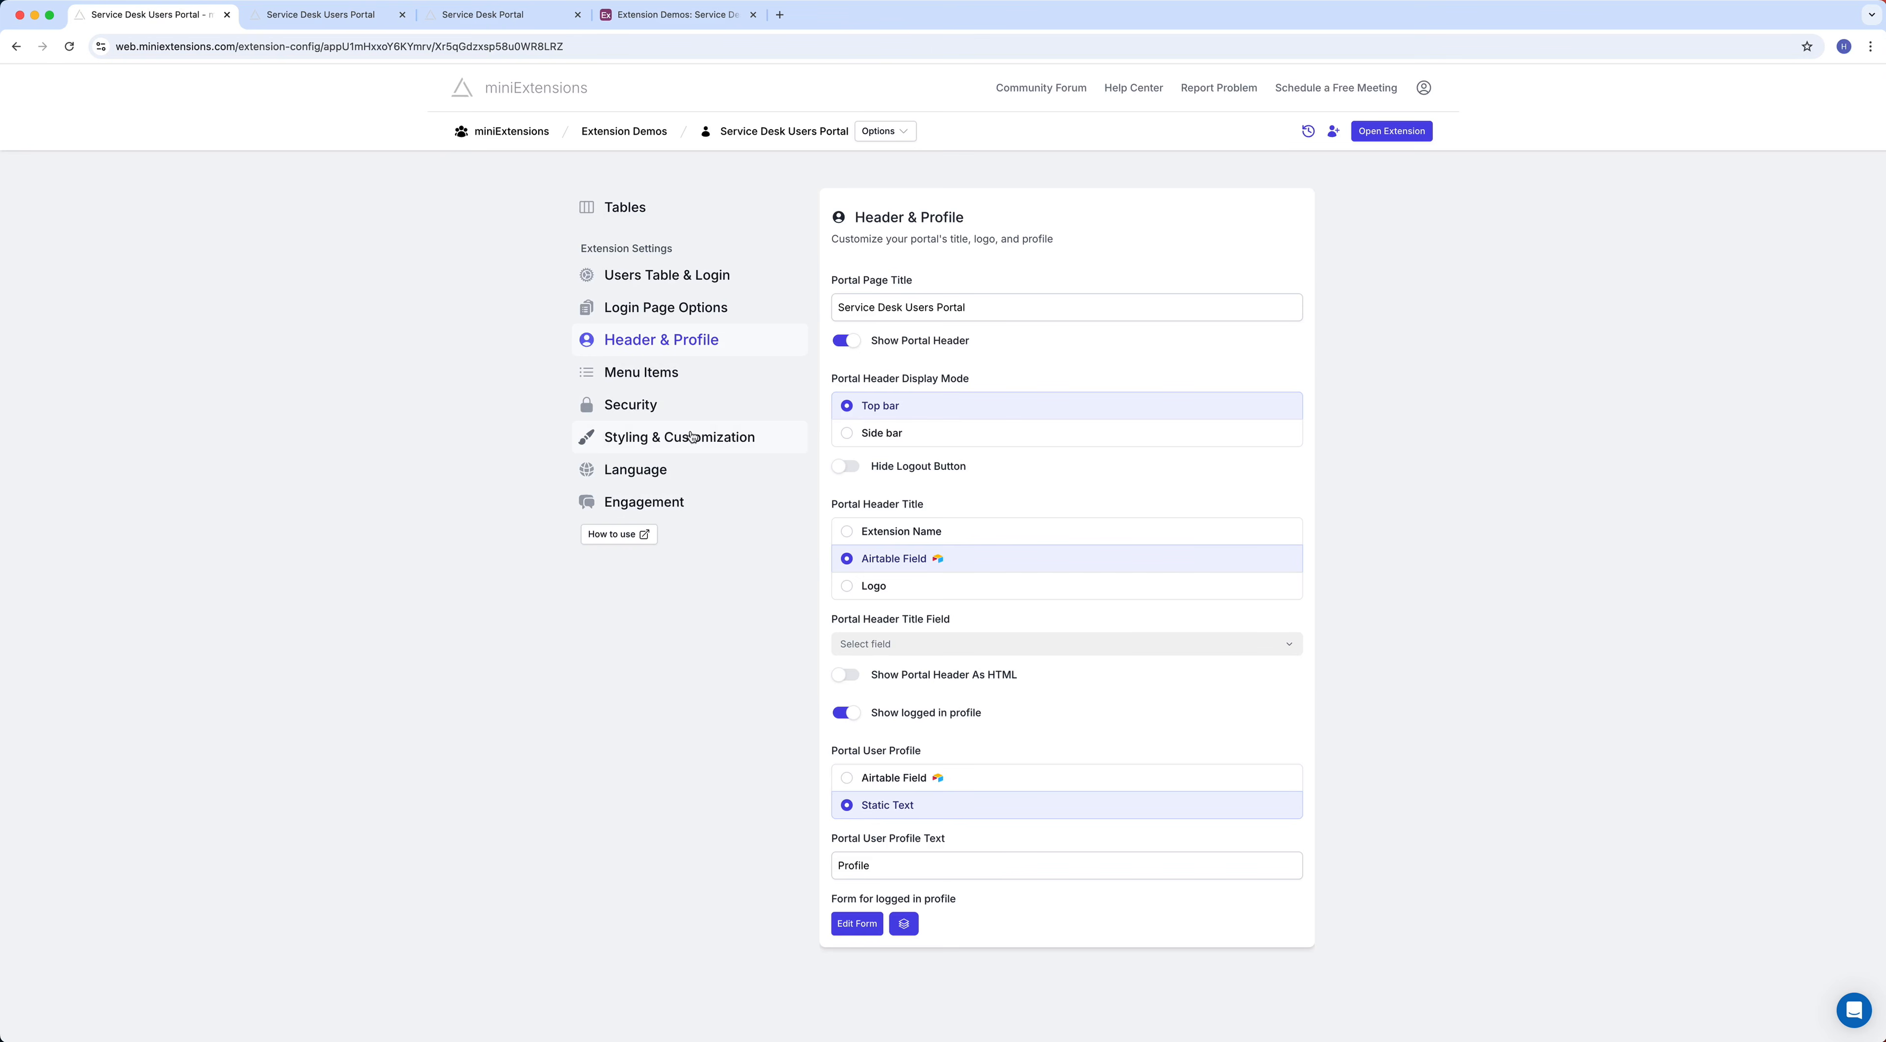
pyautogui.click(681, 405)
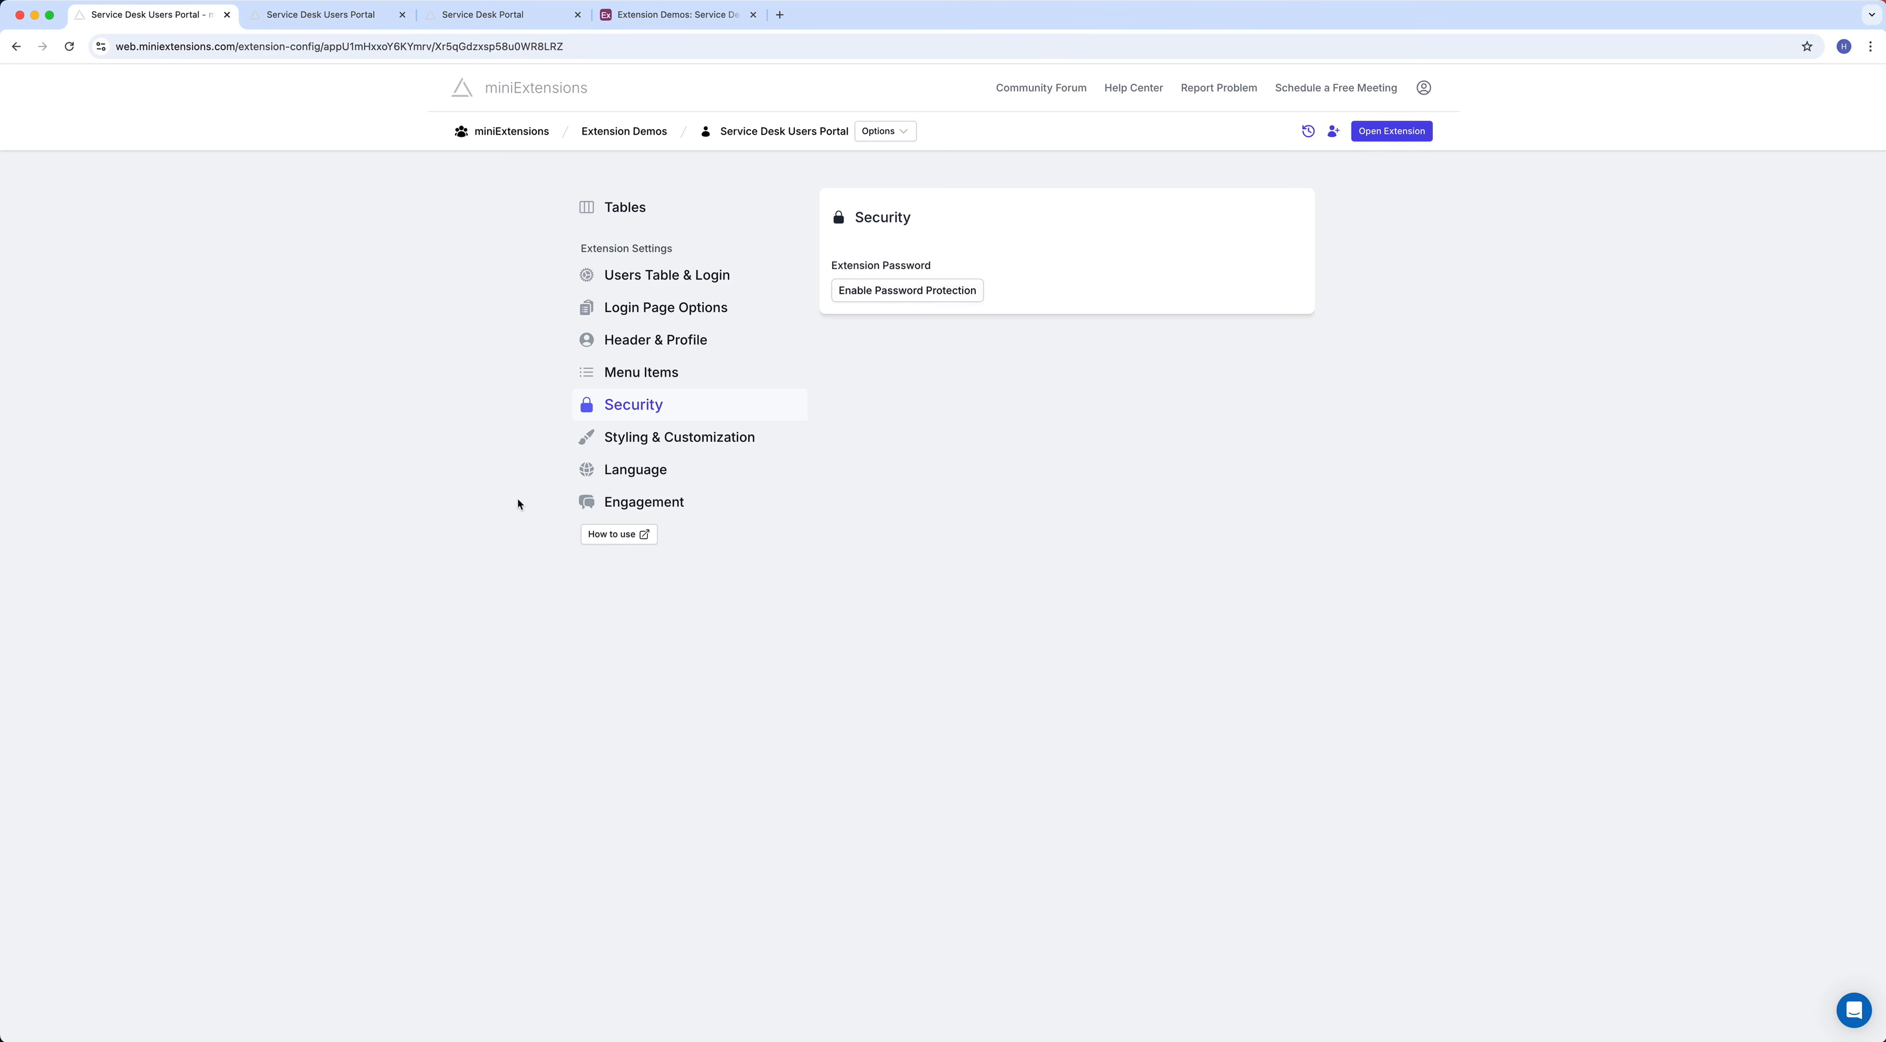
pyautogui.click(681, 207)
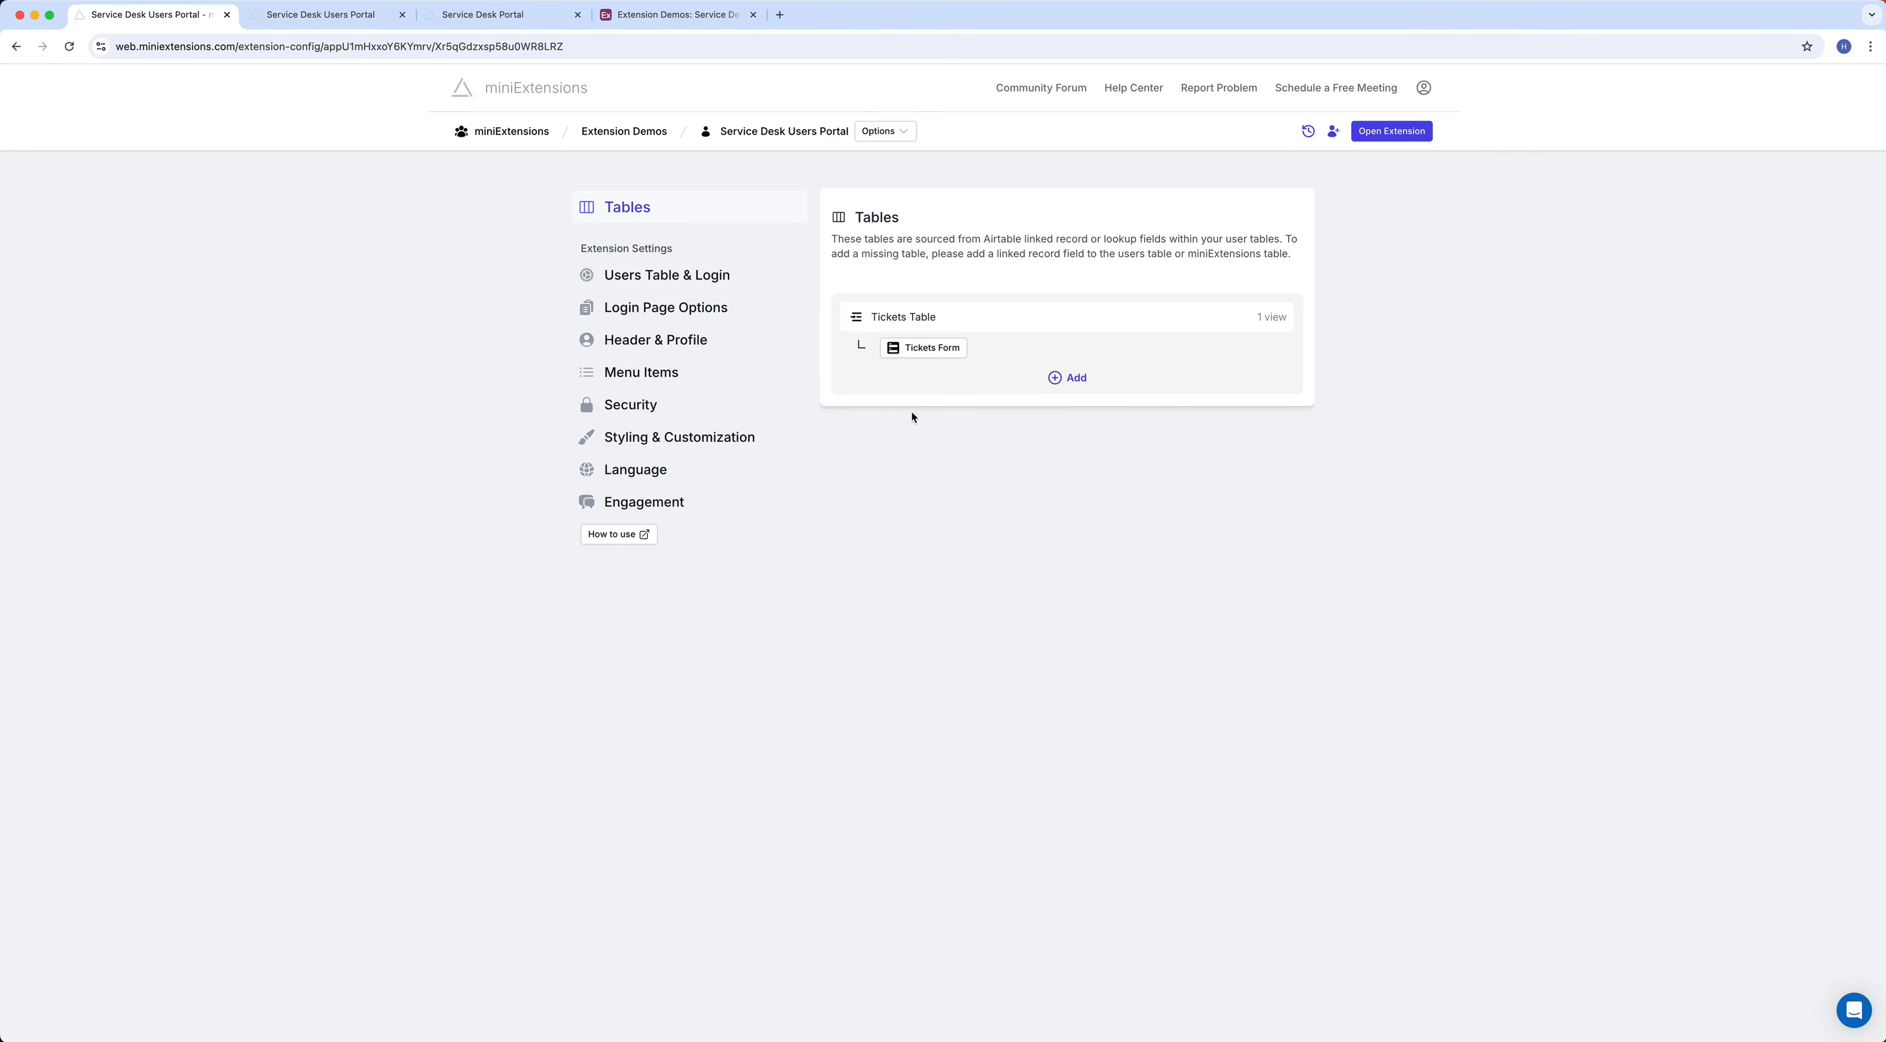
pyautogui.click(958, 318)
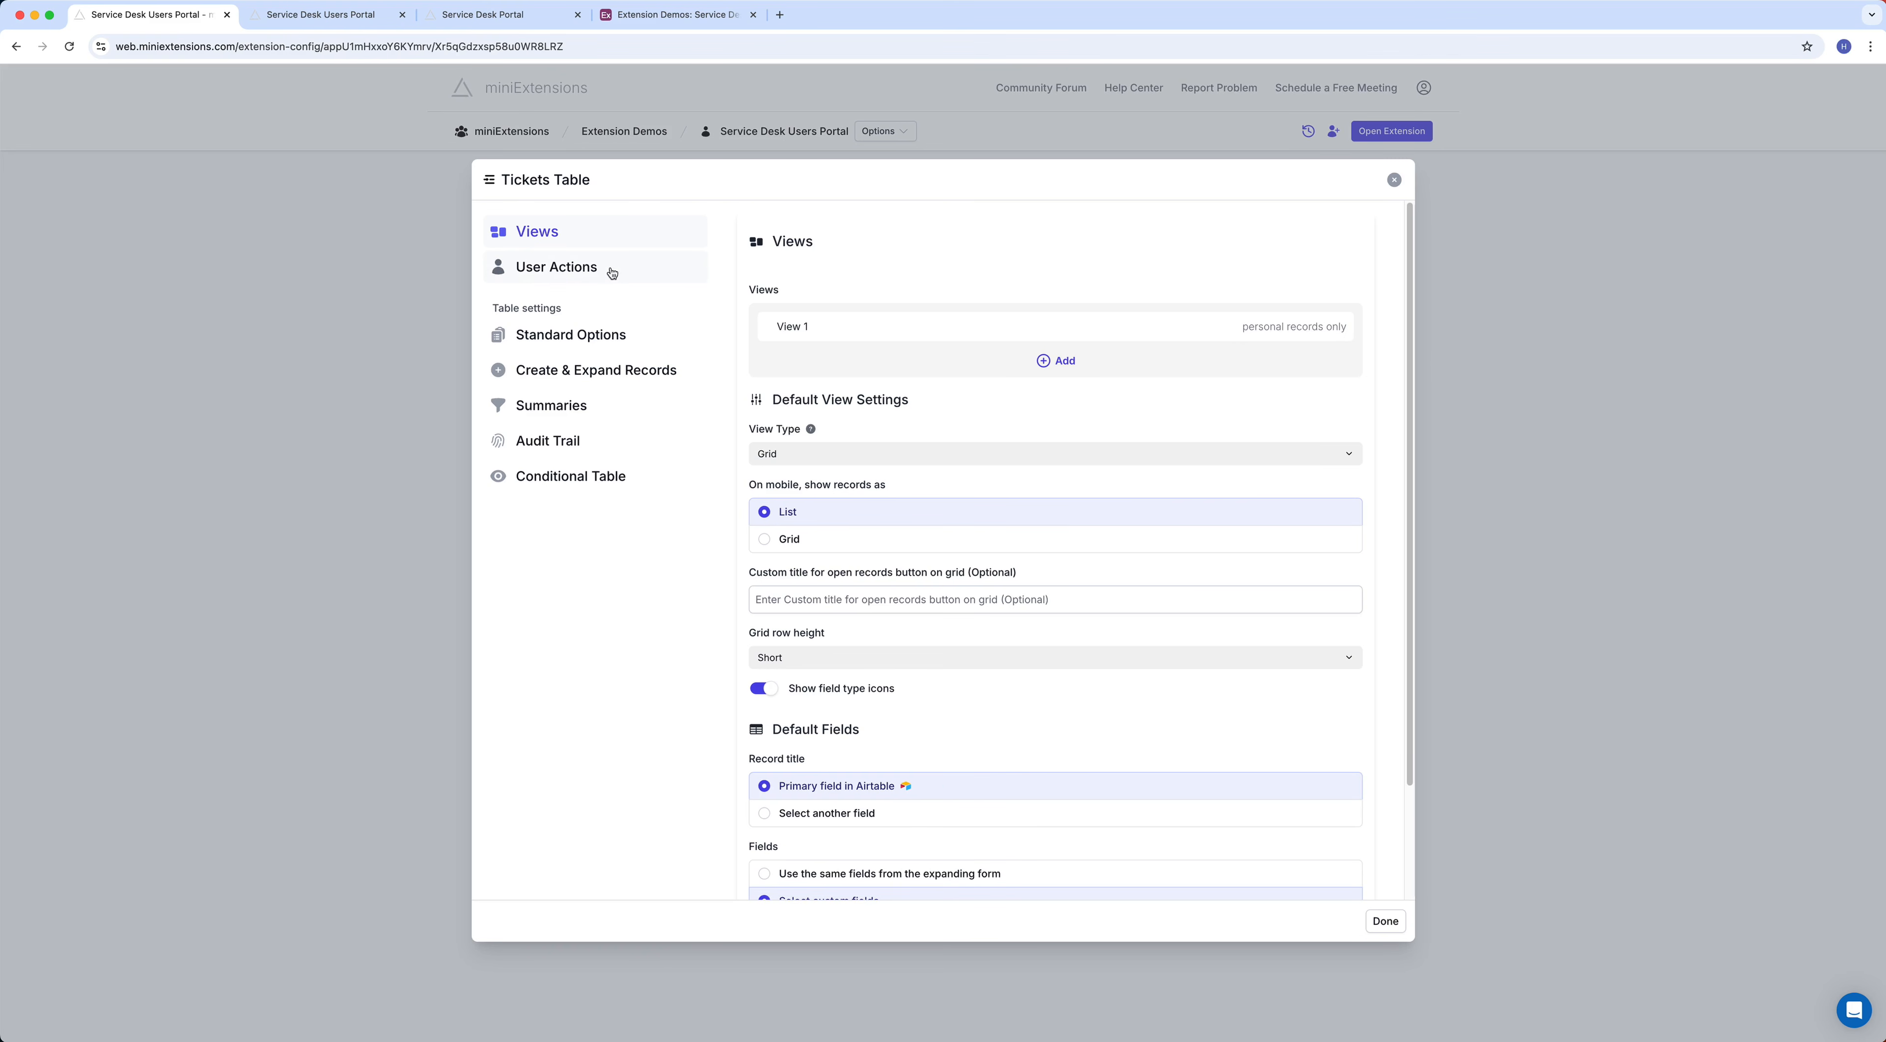
pyautogui.click(523, 272)
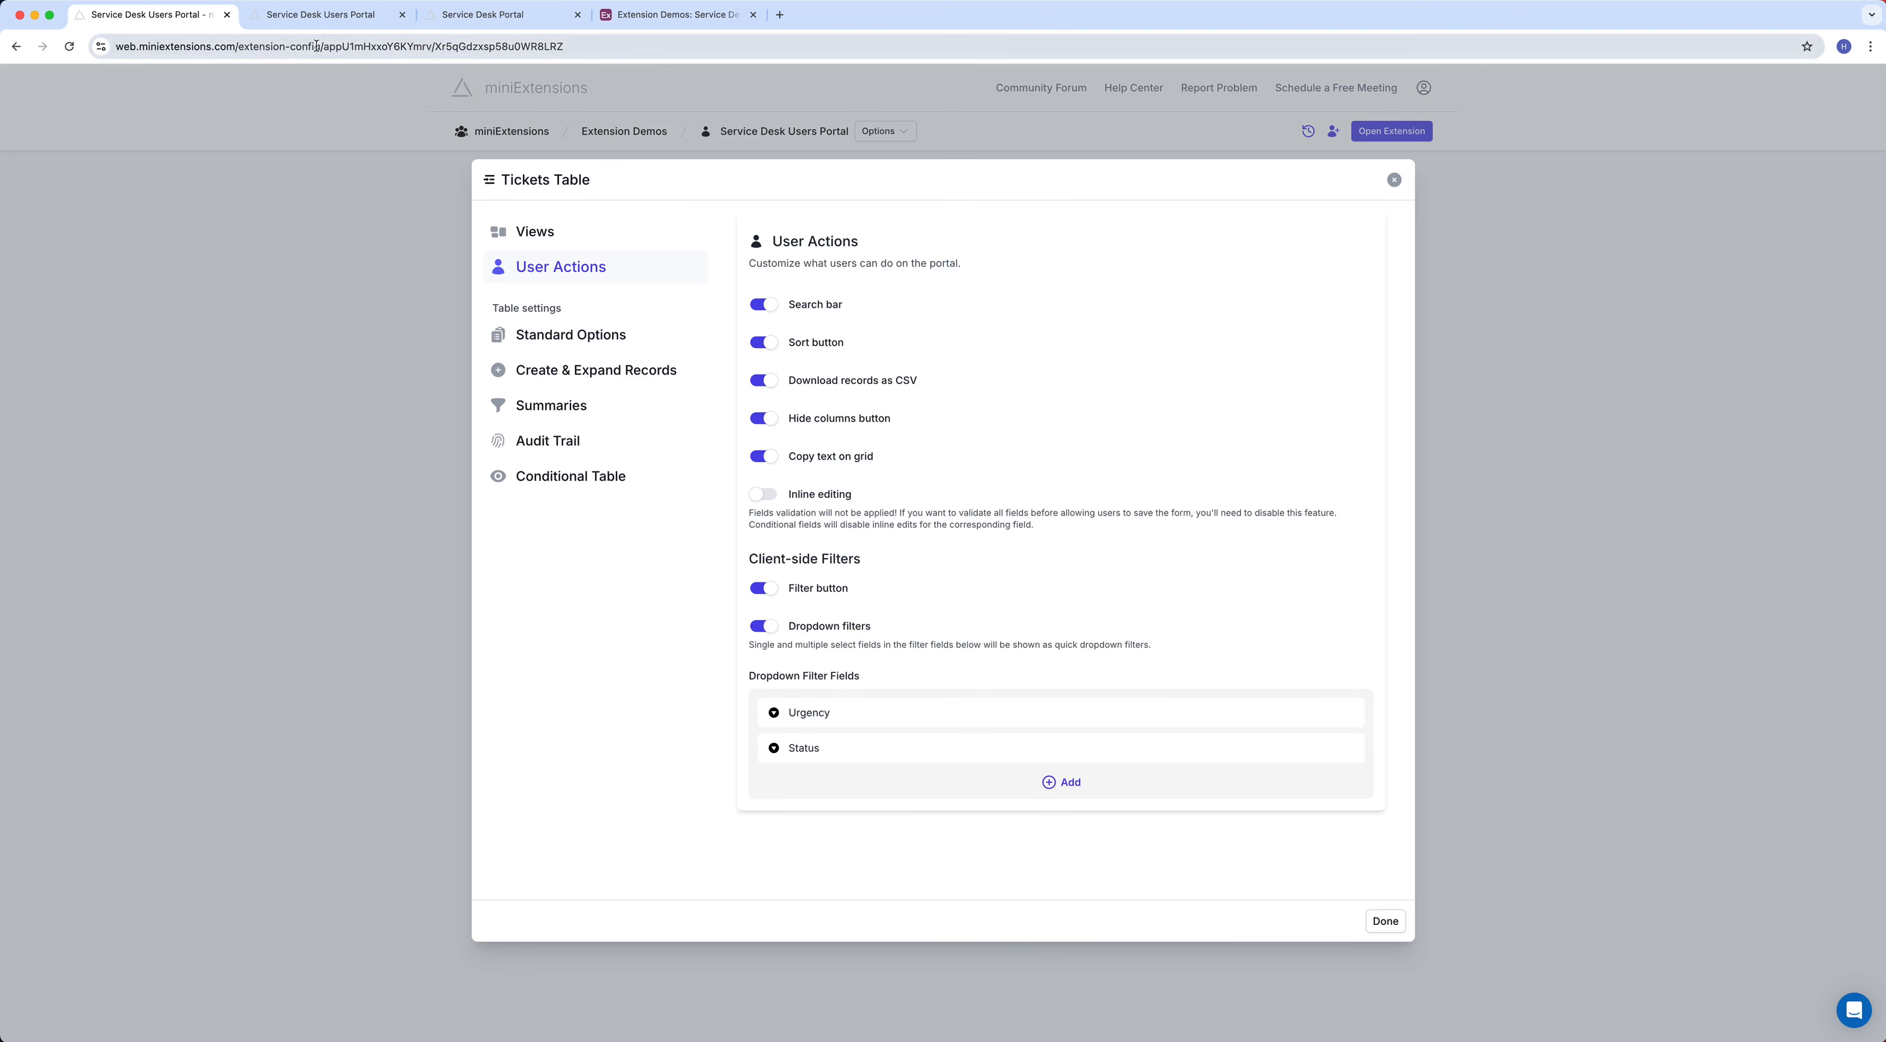
# Filter the live portal's tickets by High urgency, and return to the Tickets Table's User Actions
pyautogui.click(317, 16)
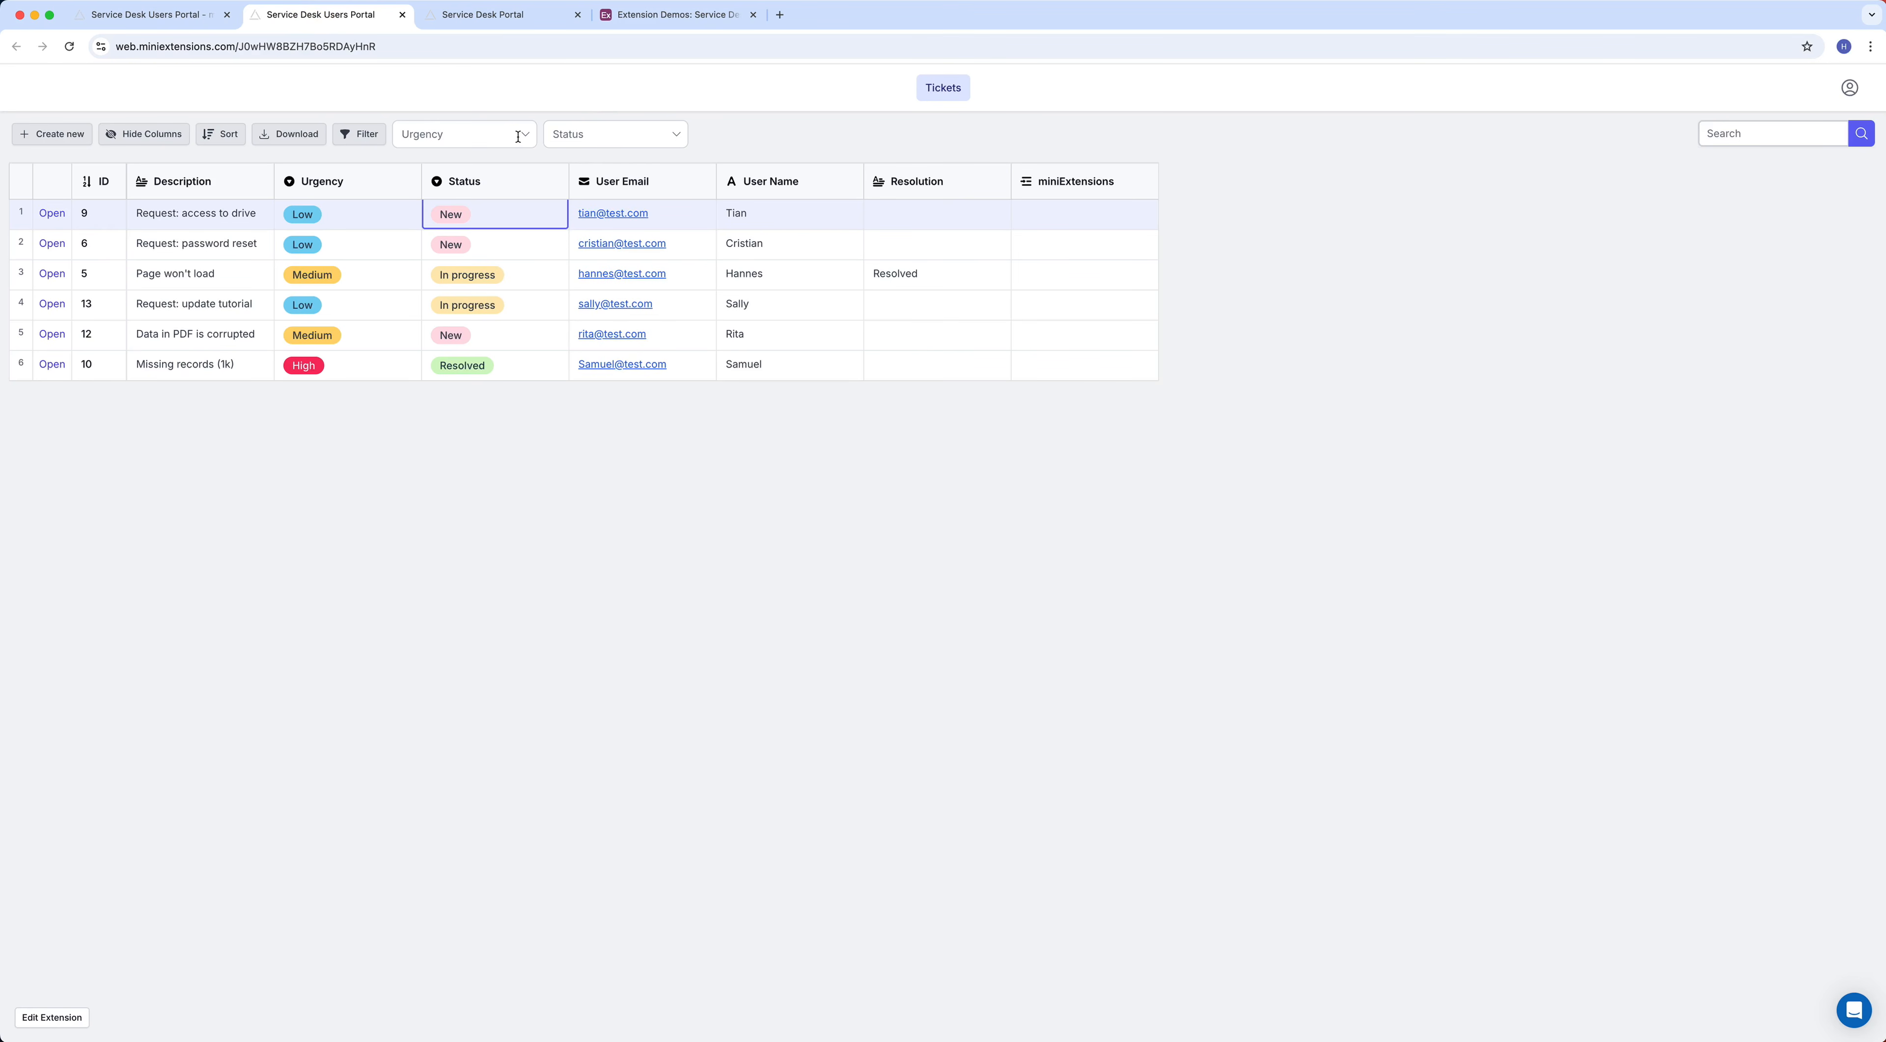
pyautogui.click(496, 128)
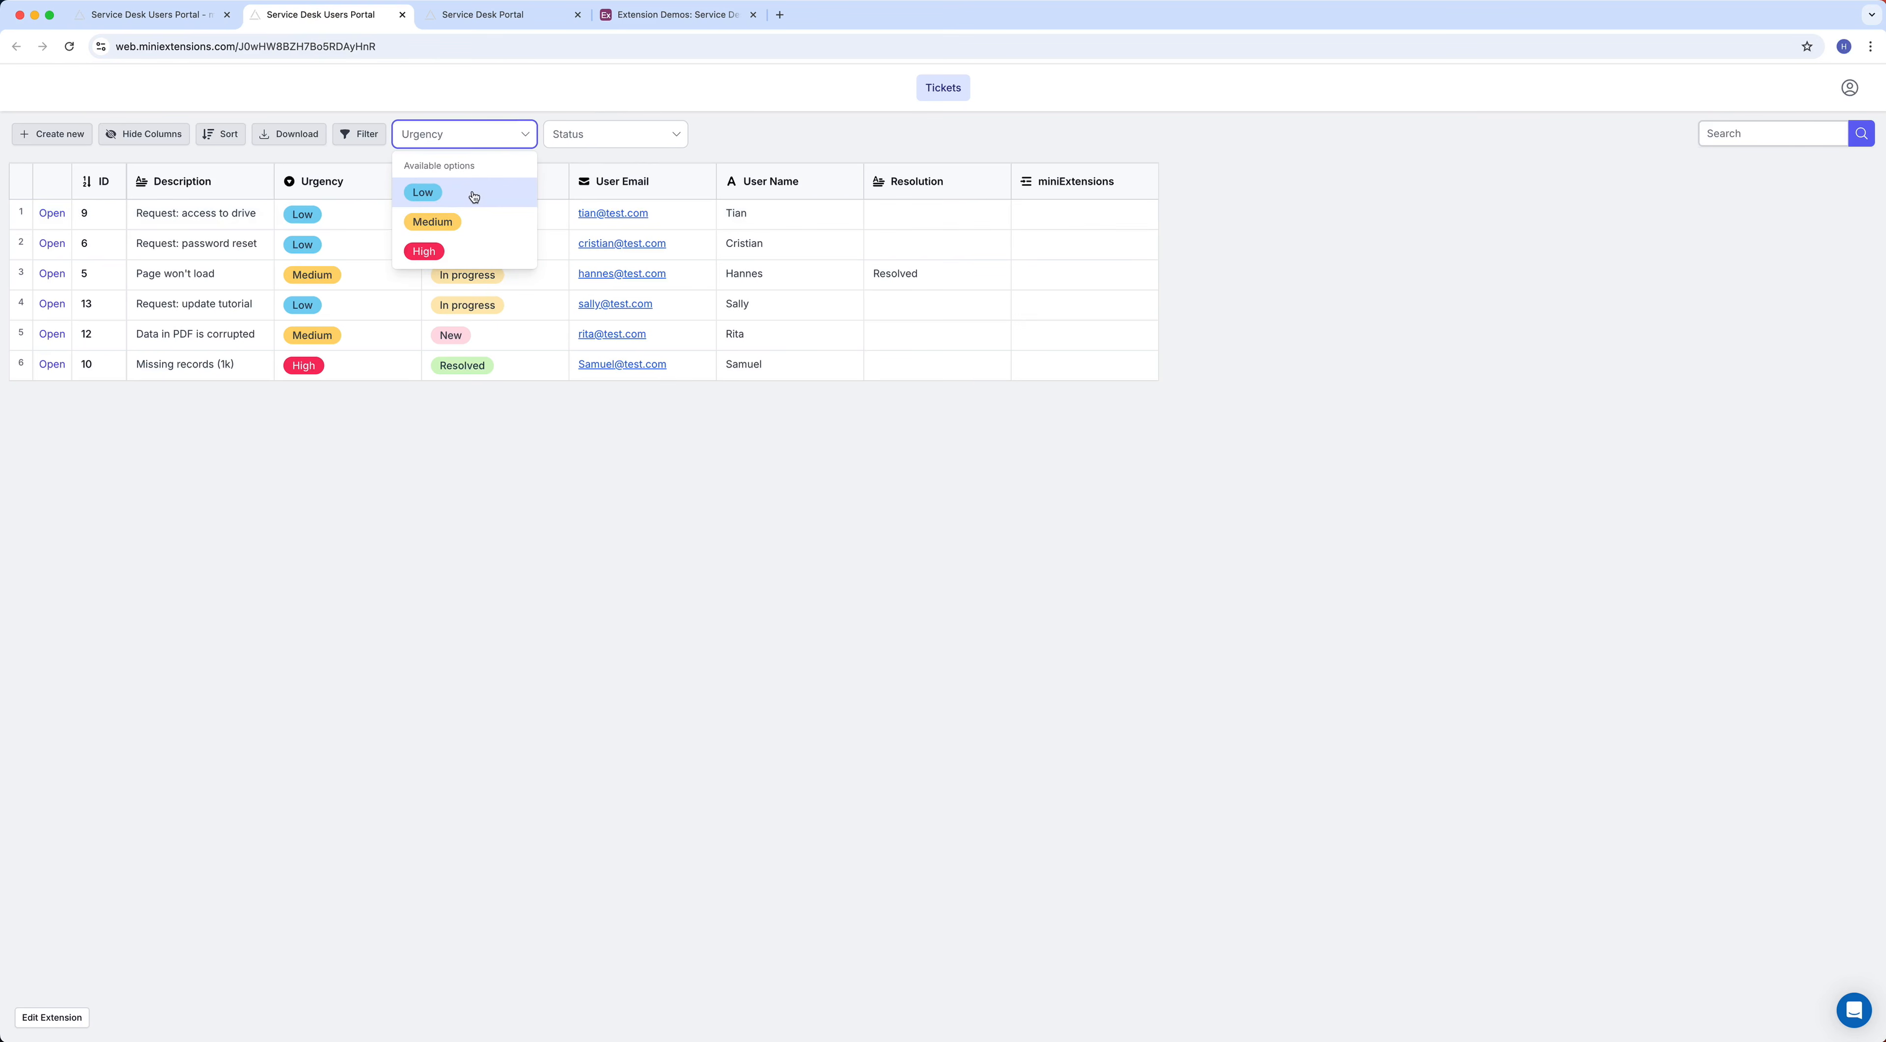
pyautogui.click(472, 249)
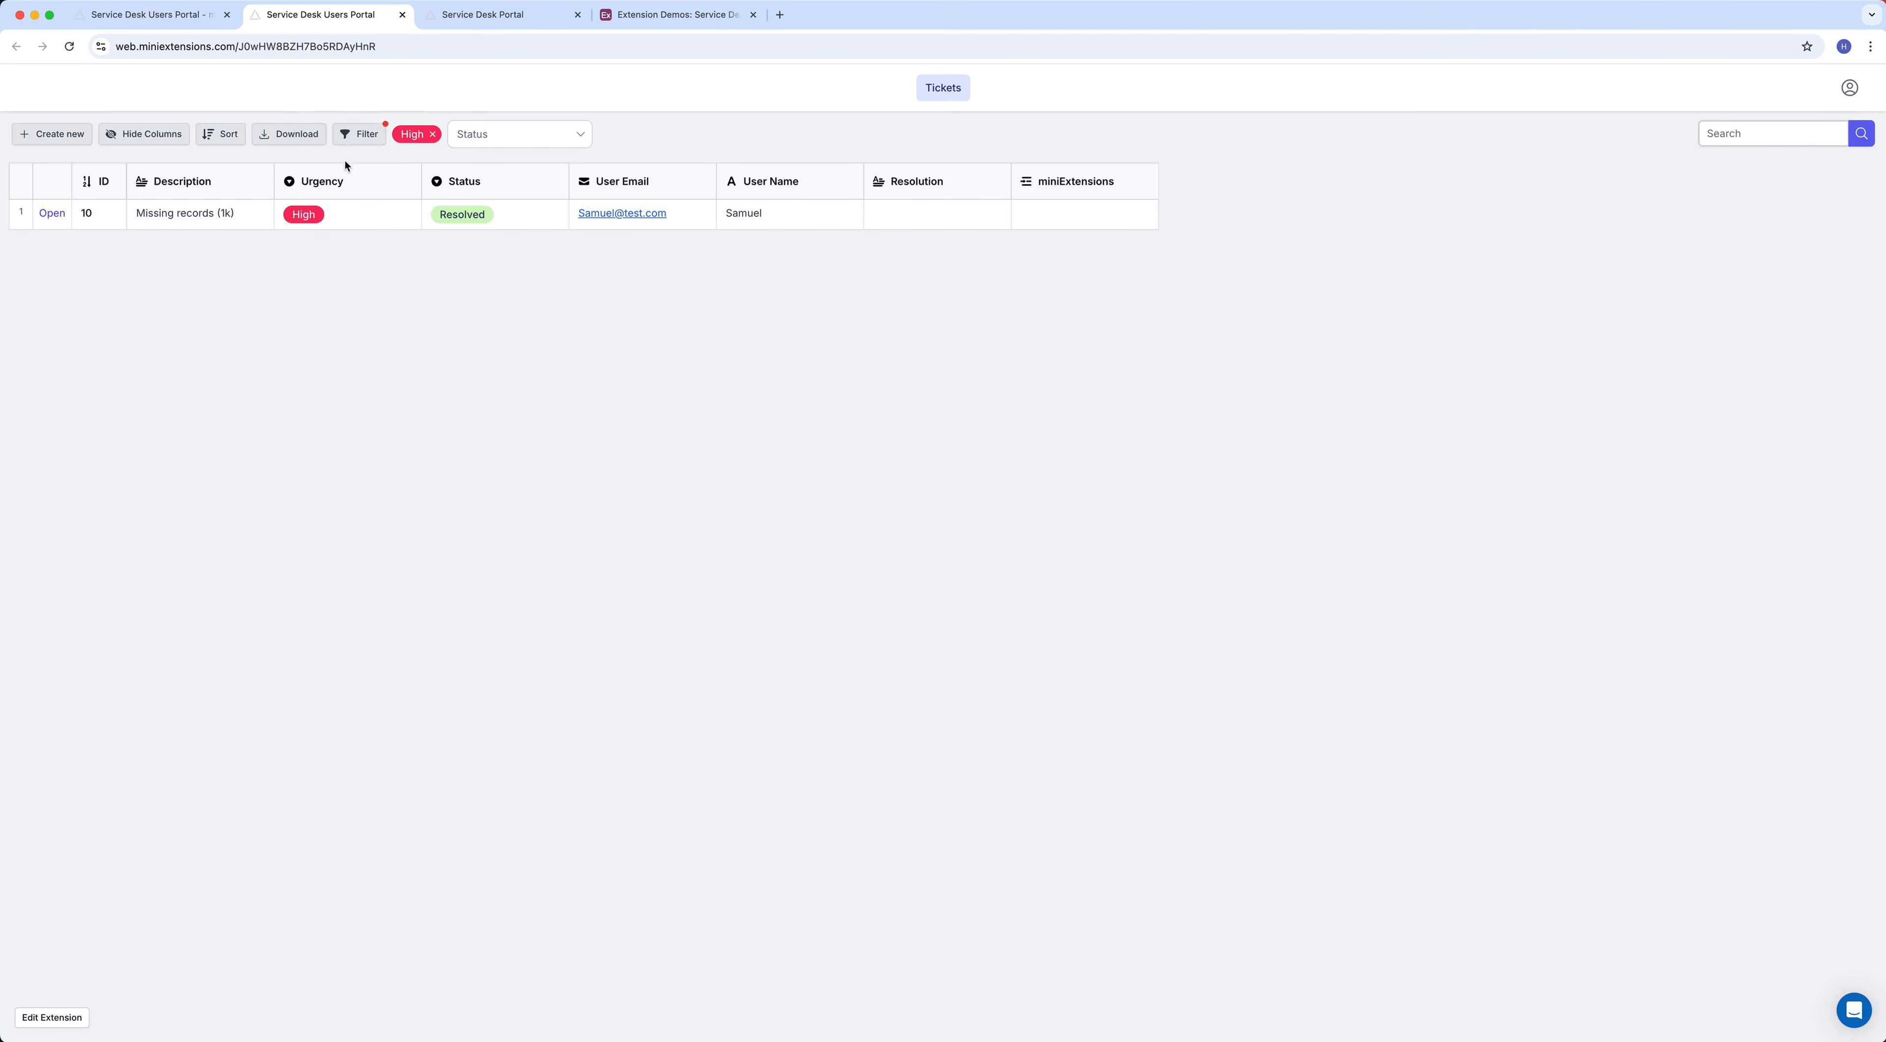
pyautogui.click(183, 15)
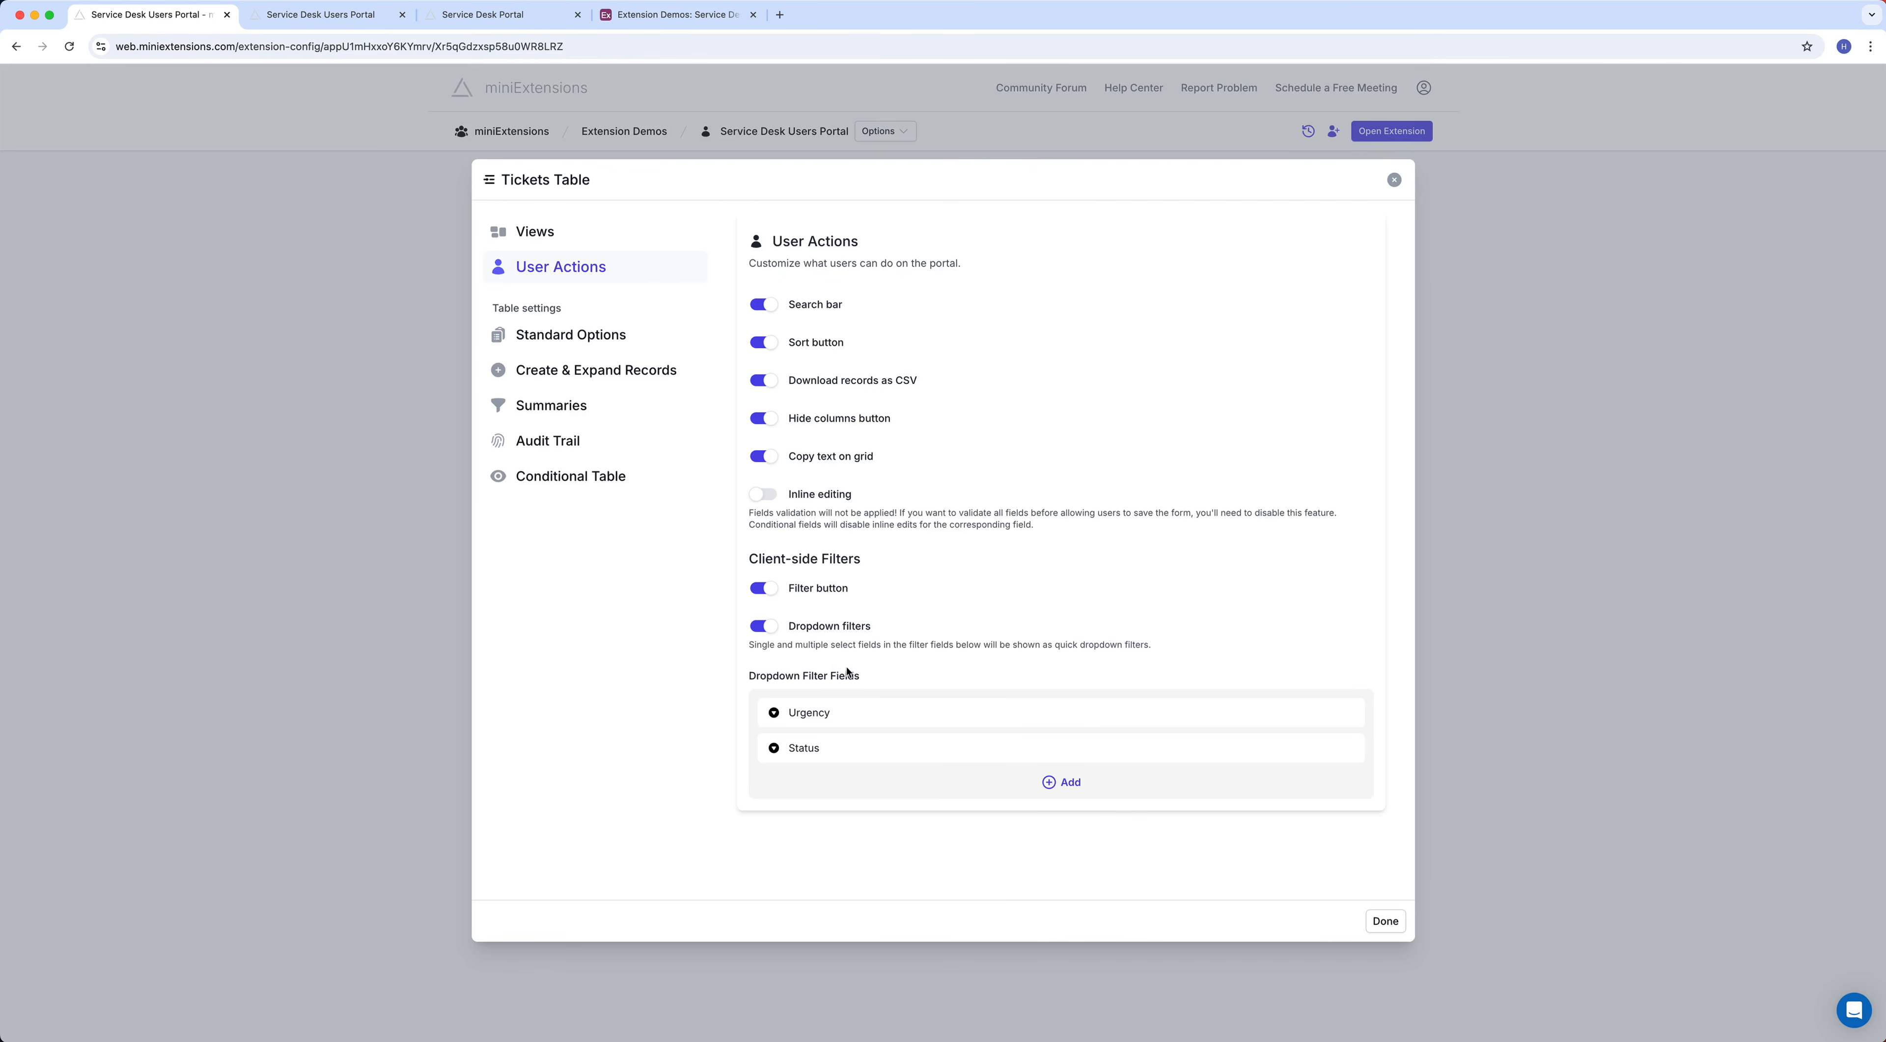
# Enable inline editing for the Tickets Table and review its note on field validation
pyautogui.click(765, 495)
pyautogui.moveTo(751, 515); pyautogui.dragTo(812, 539)
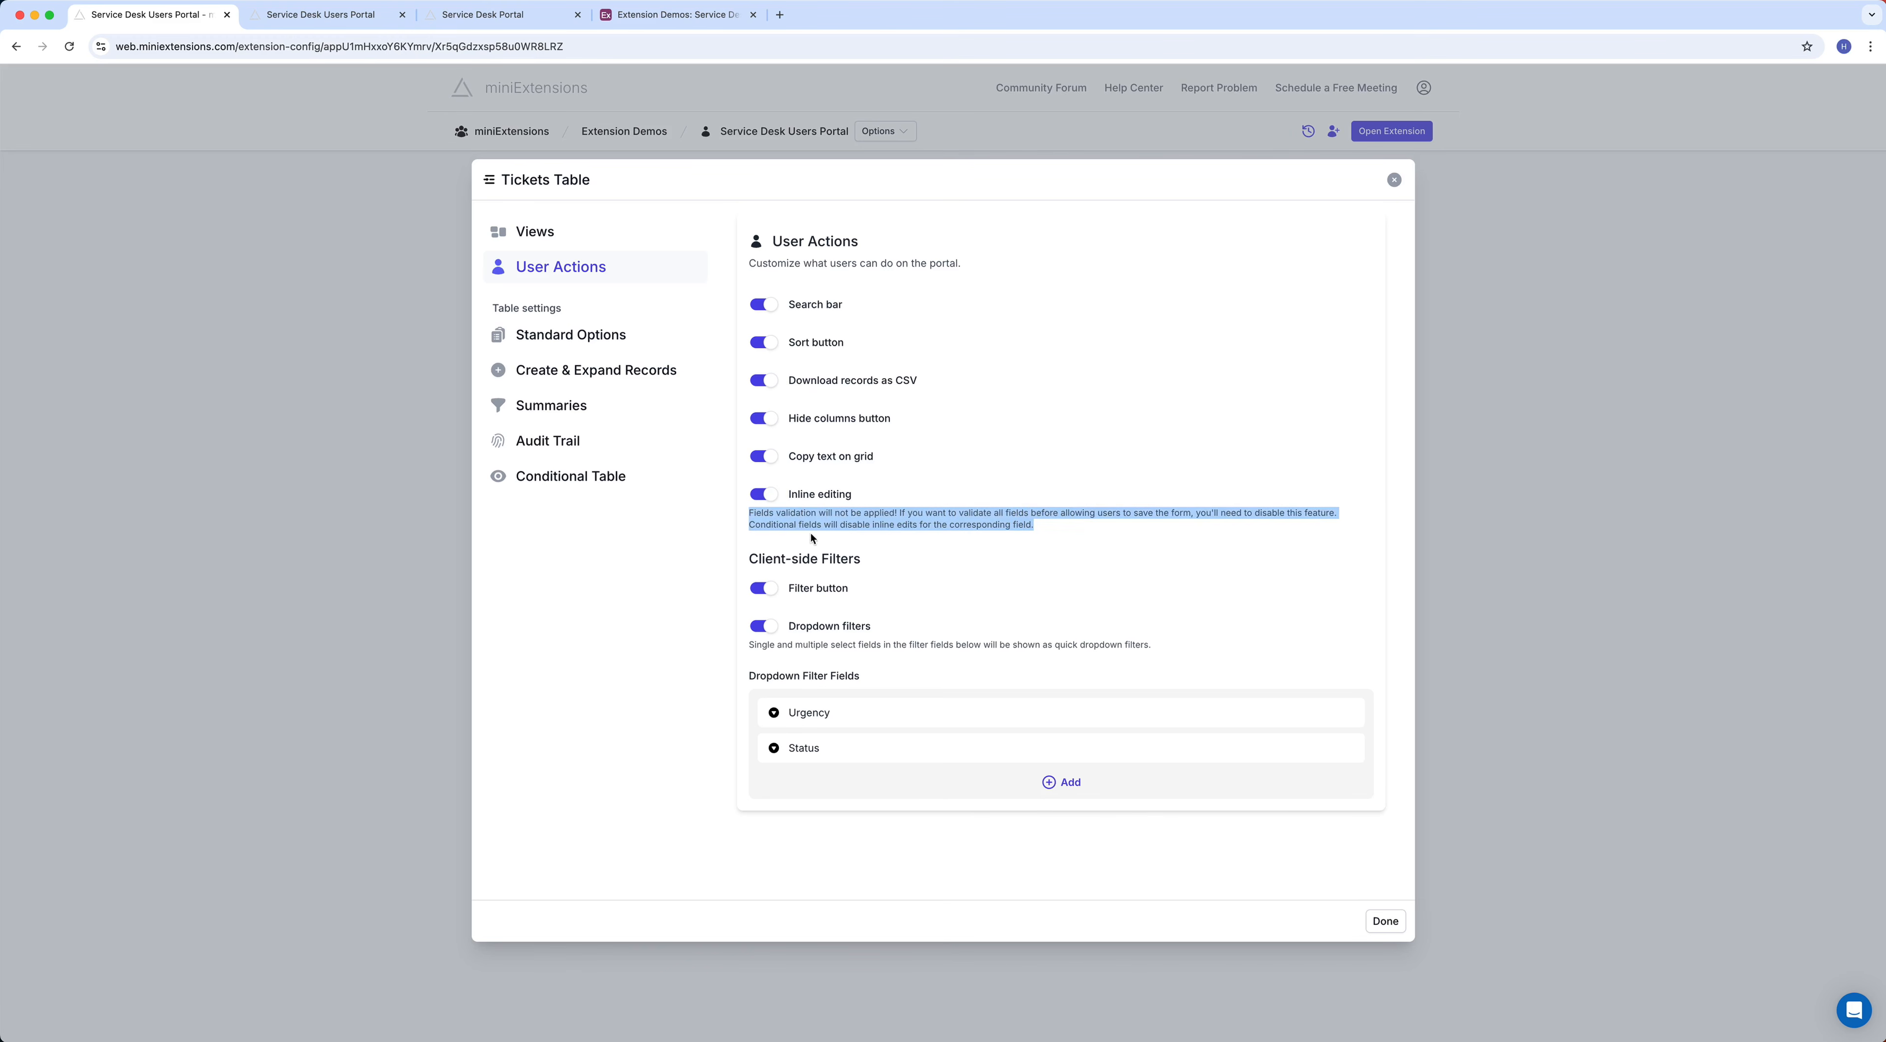
pyautogui.click(857, 538)
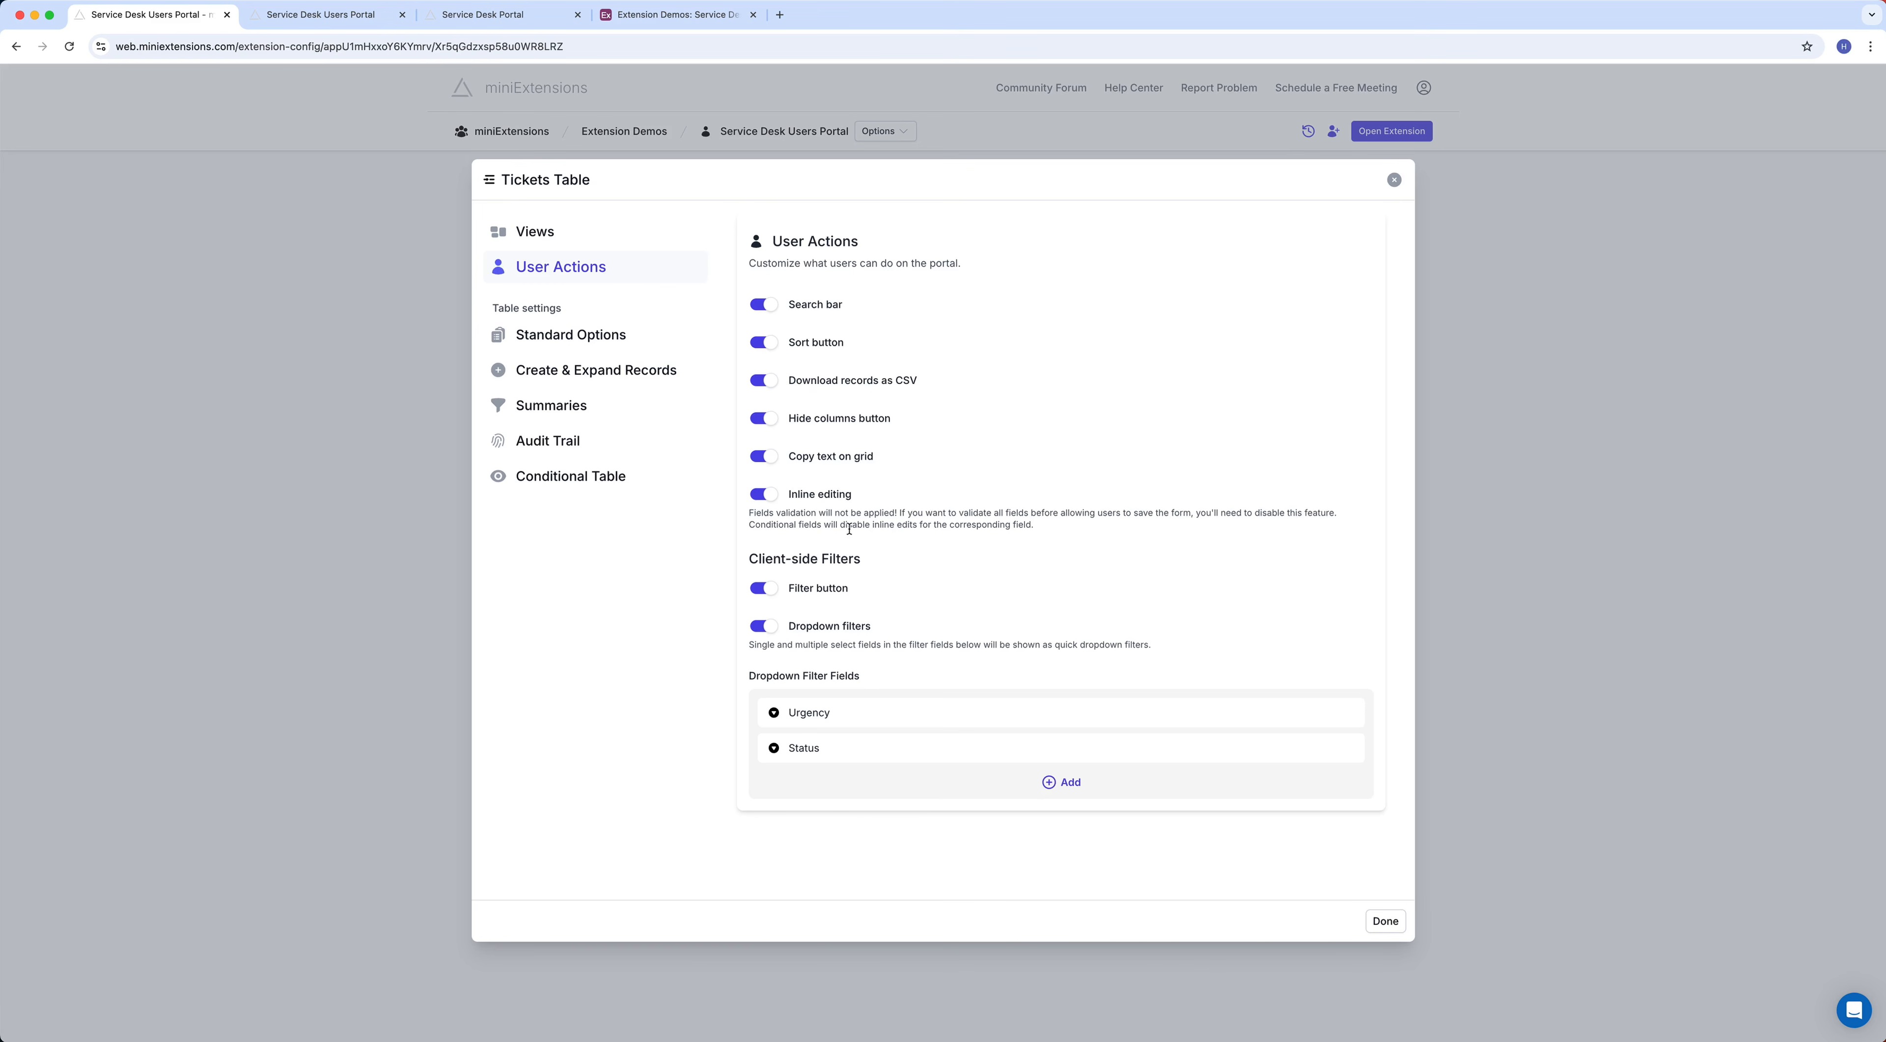
pyautogui.moveTo(751, 512); pyautogui.dragTo(1065, 540)
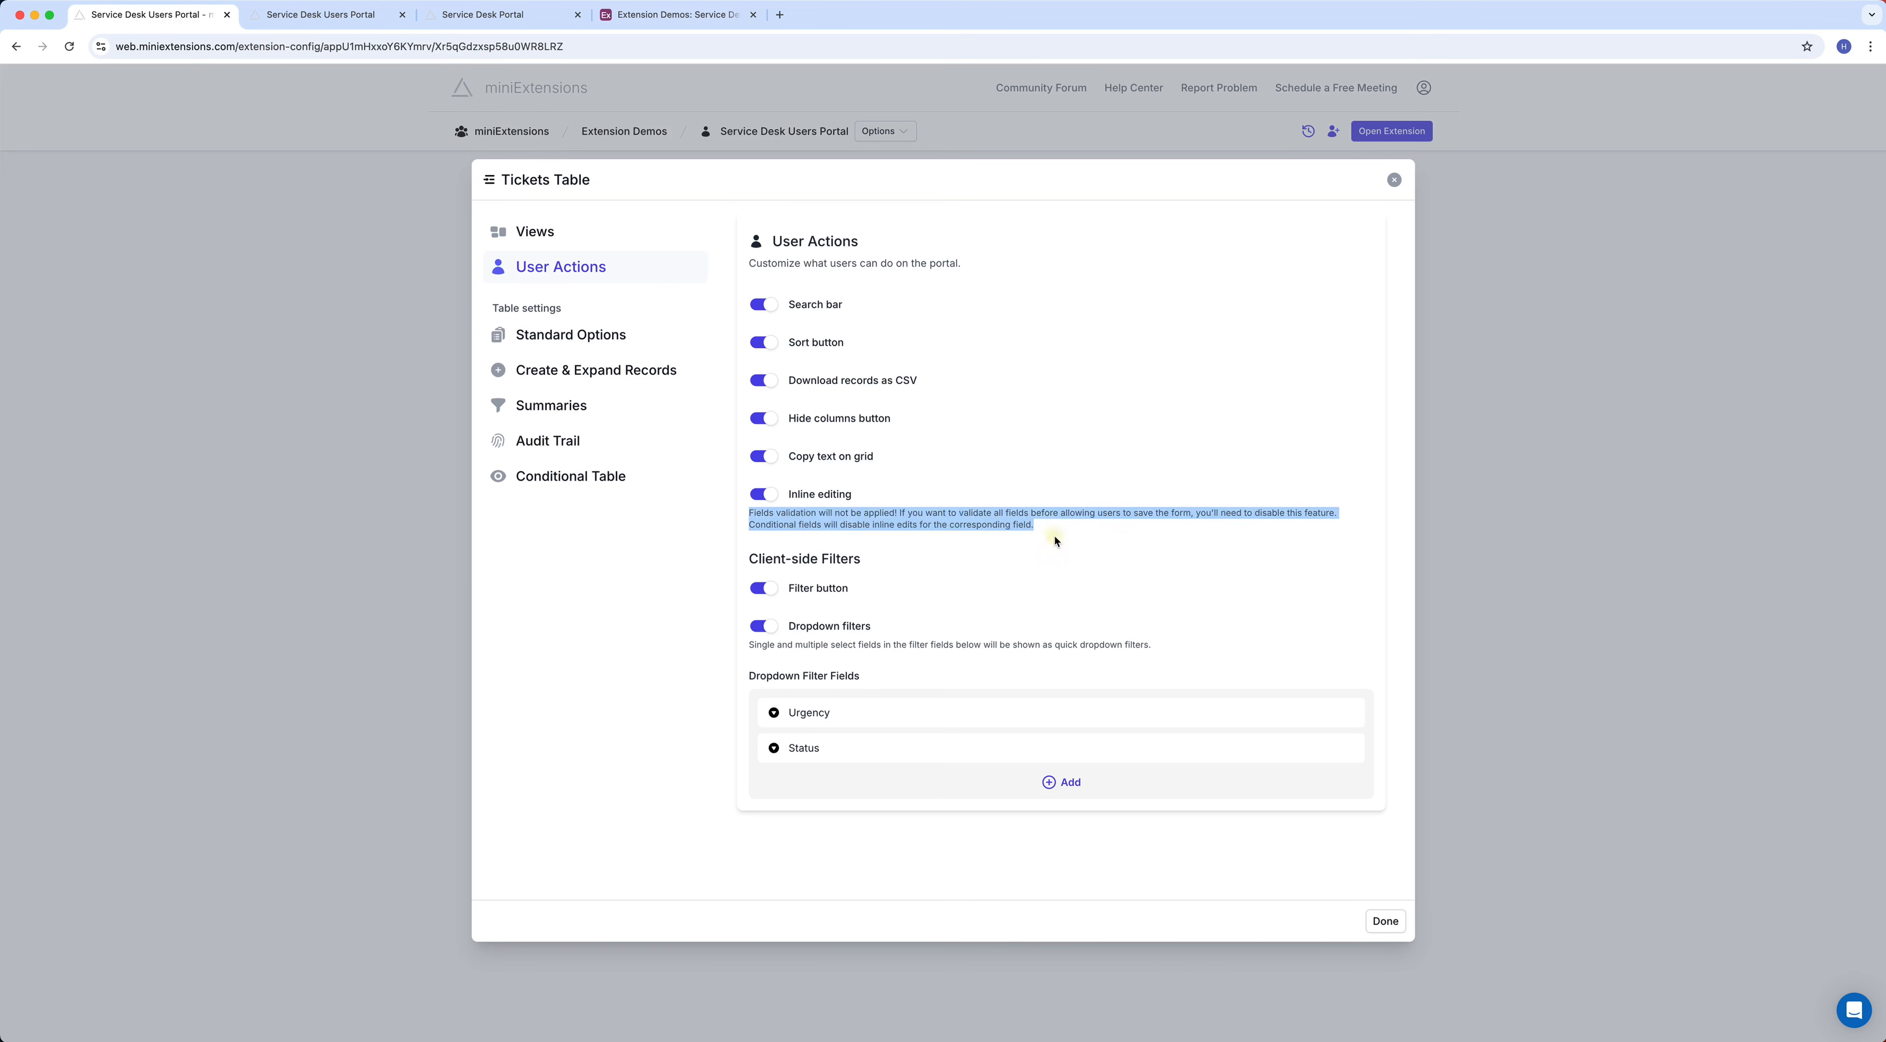
pyautogui.click(1055, 537)
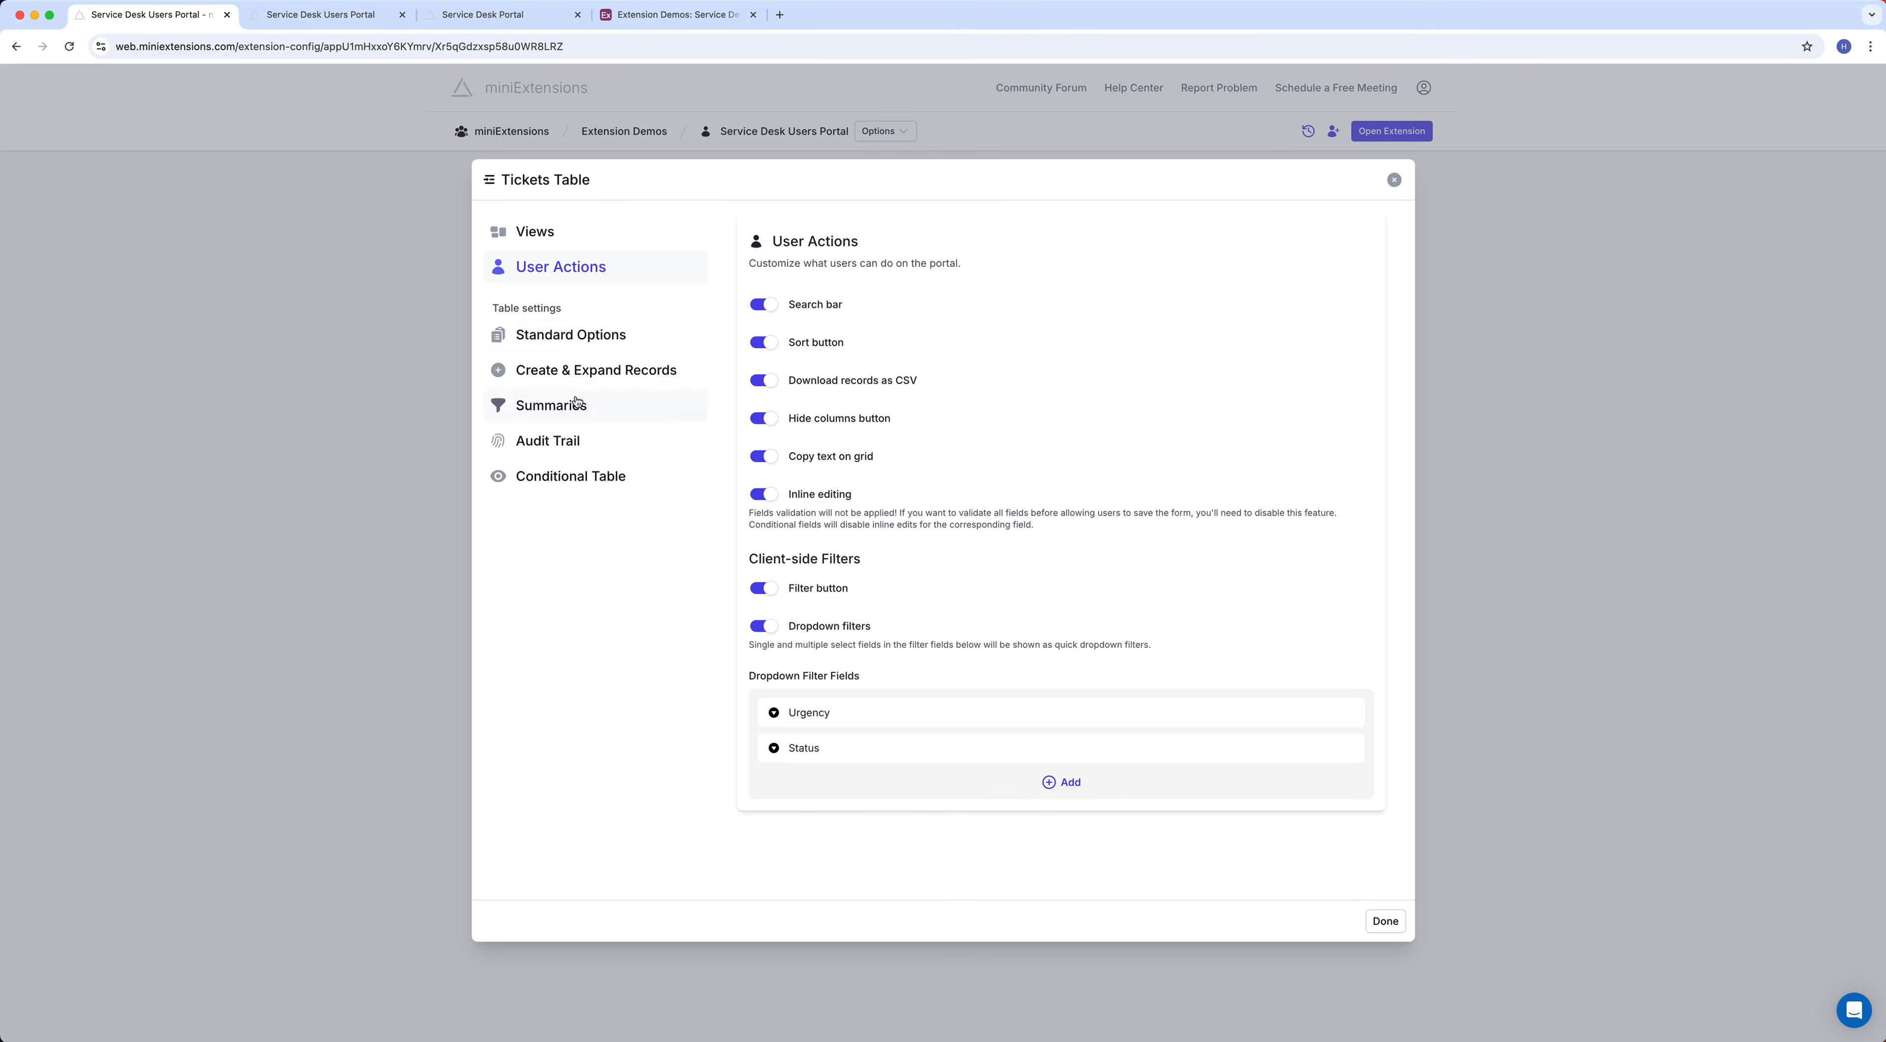
# Review the Tickets Table's Standard Options, and disallow users from creating new records
pyautogui.click(590, 343)
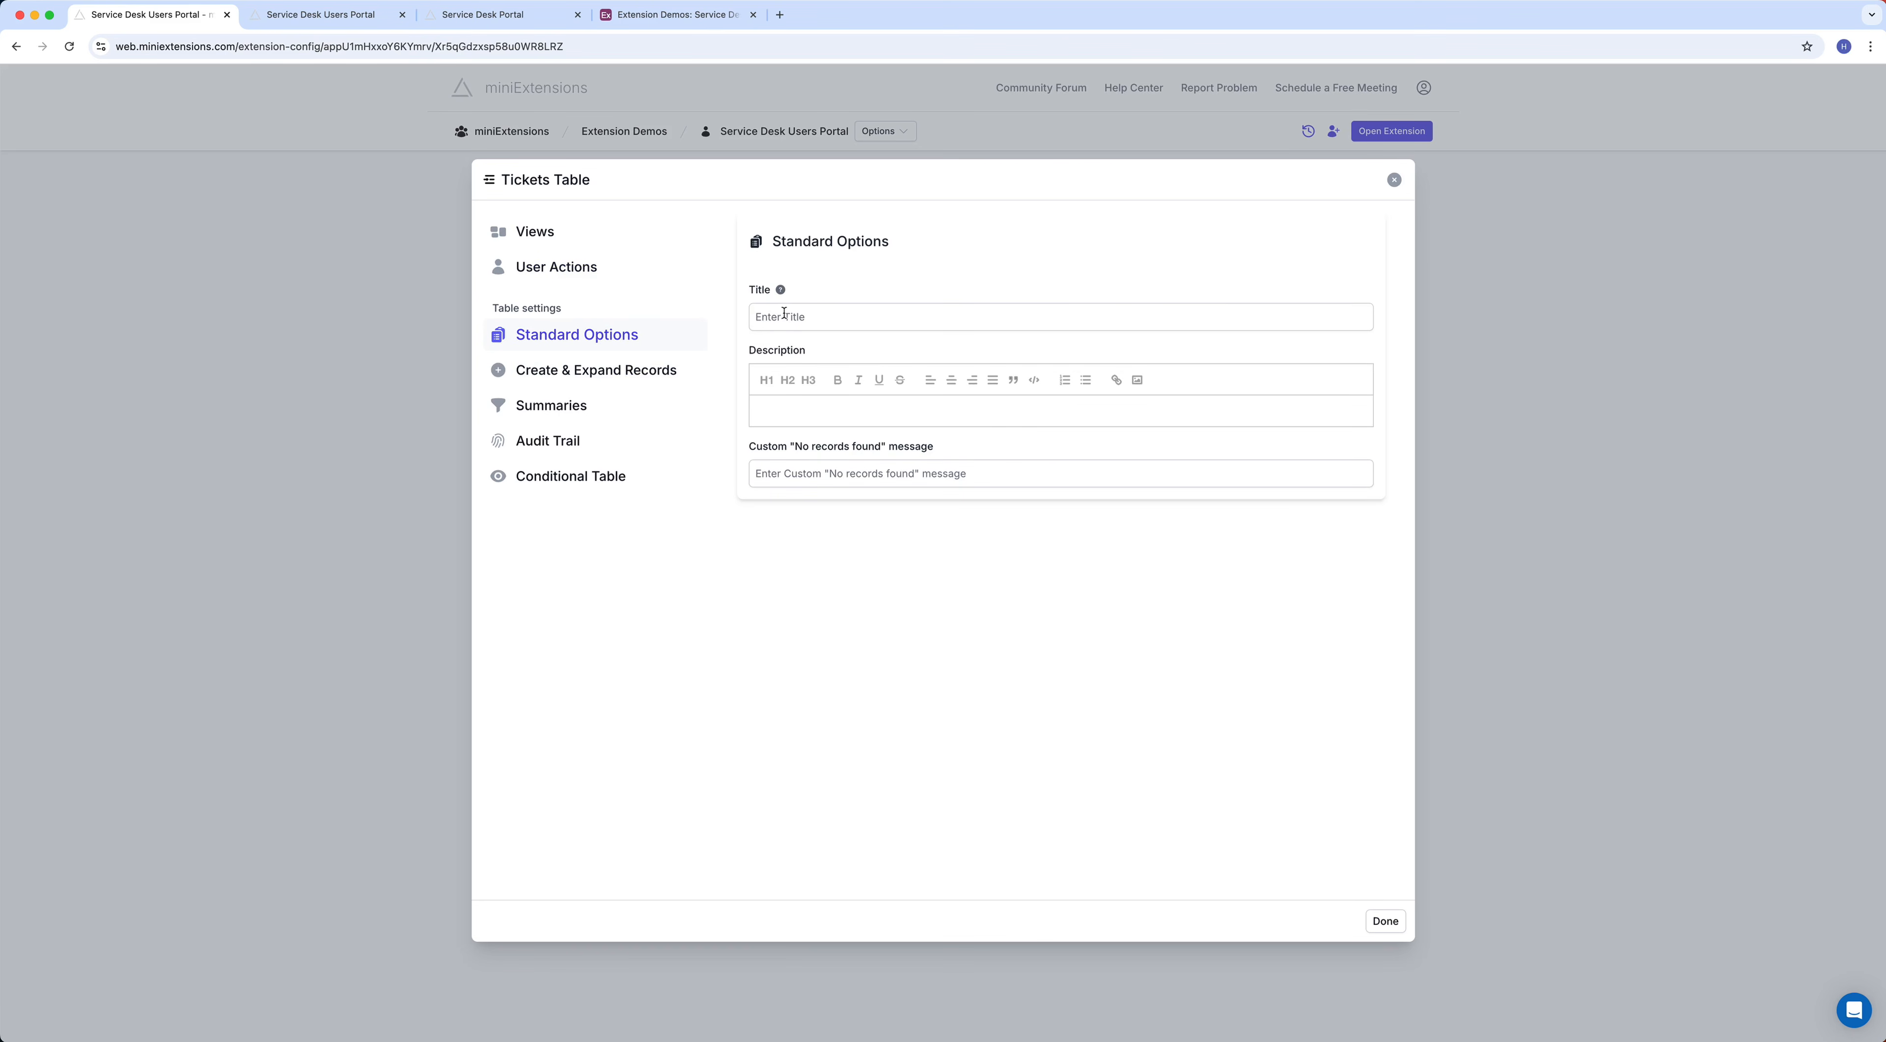
pyautogui.click(770, 319)
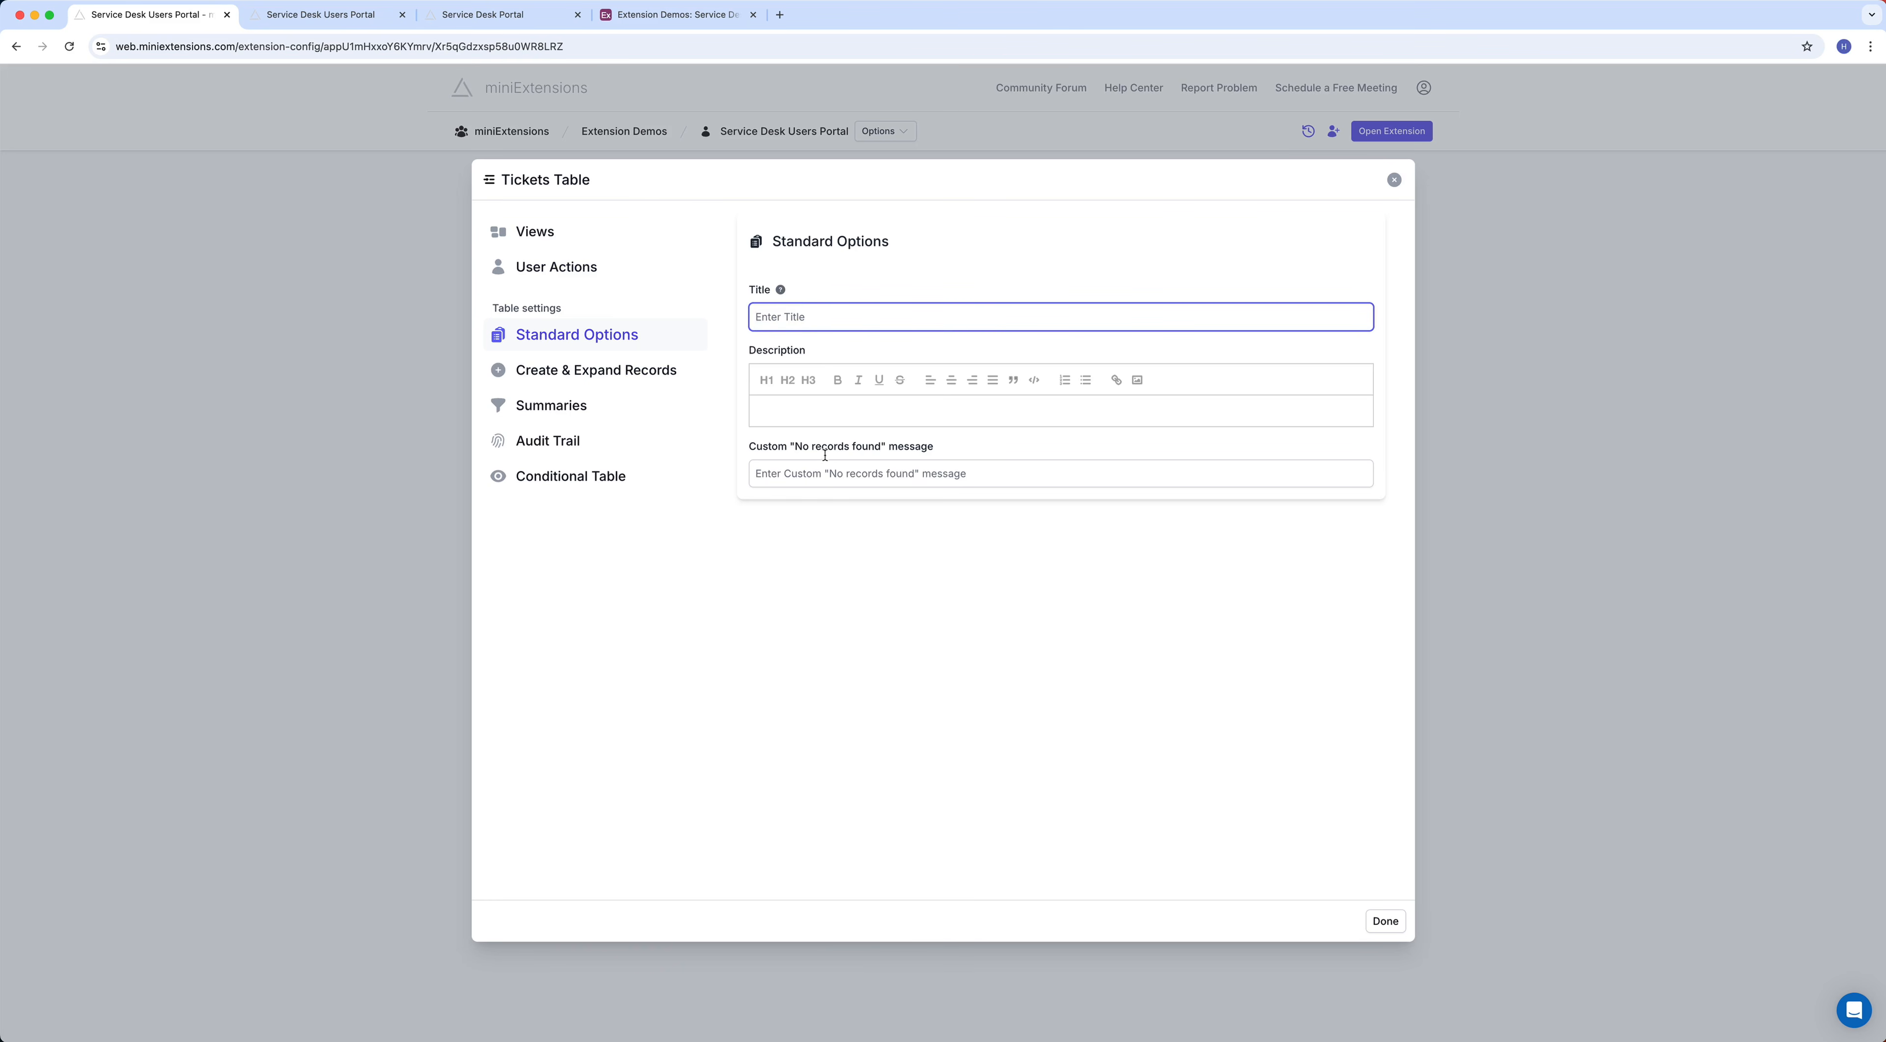
pyautogui.click(764, 413)
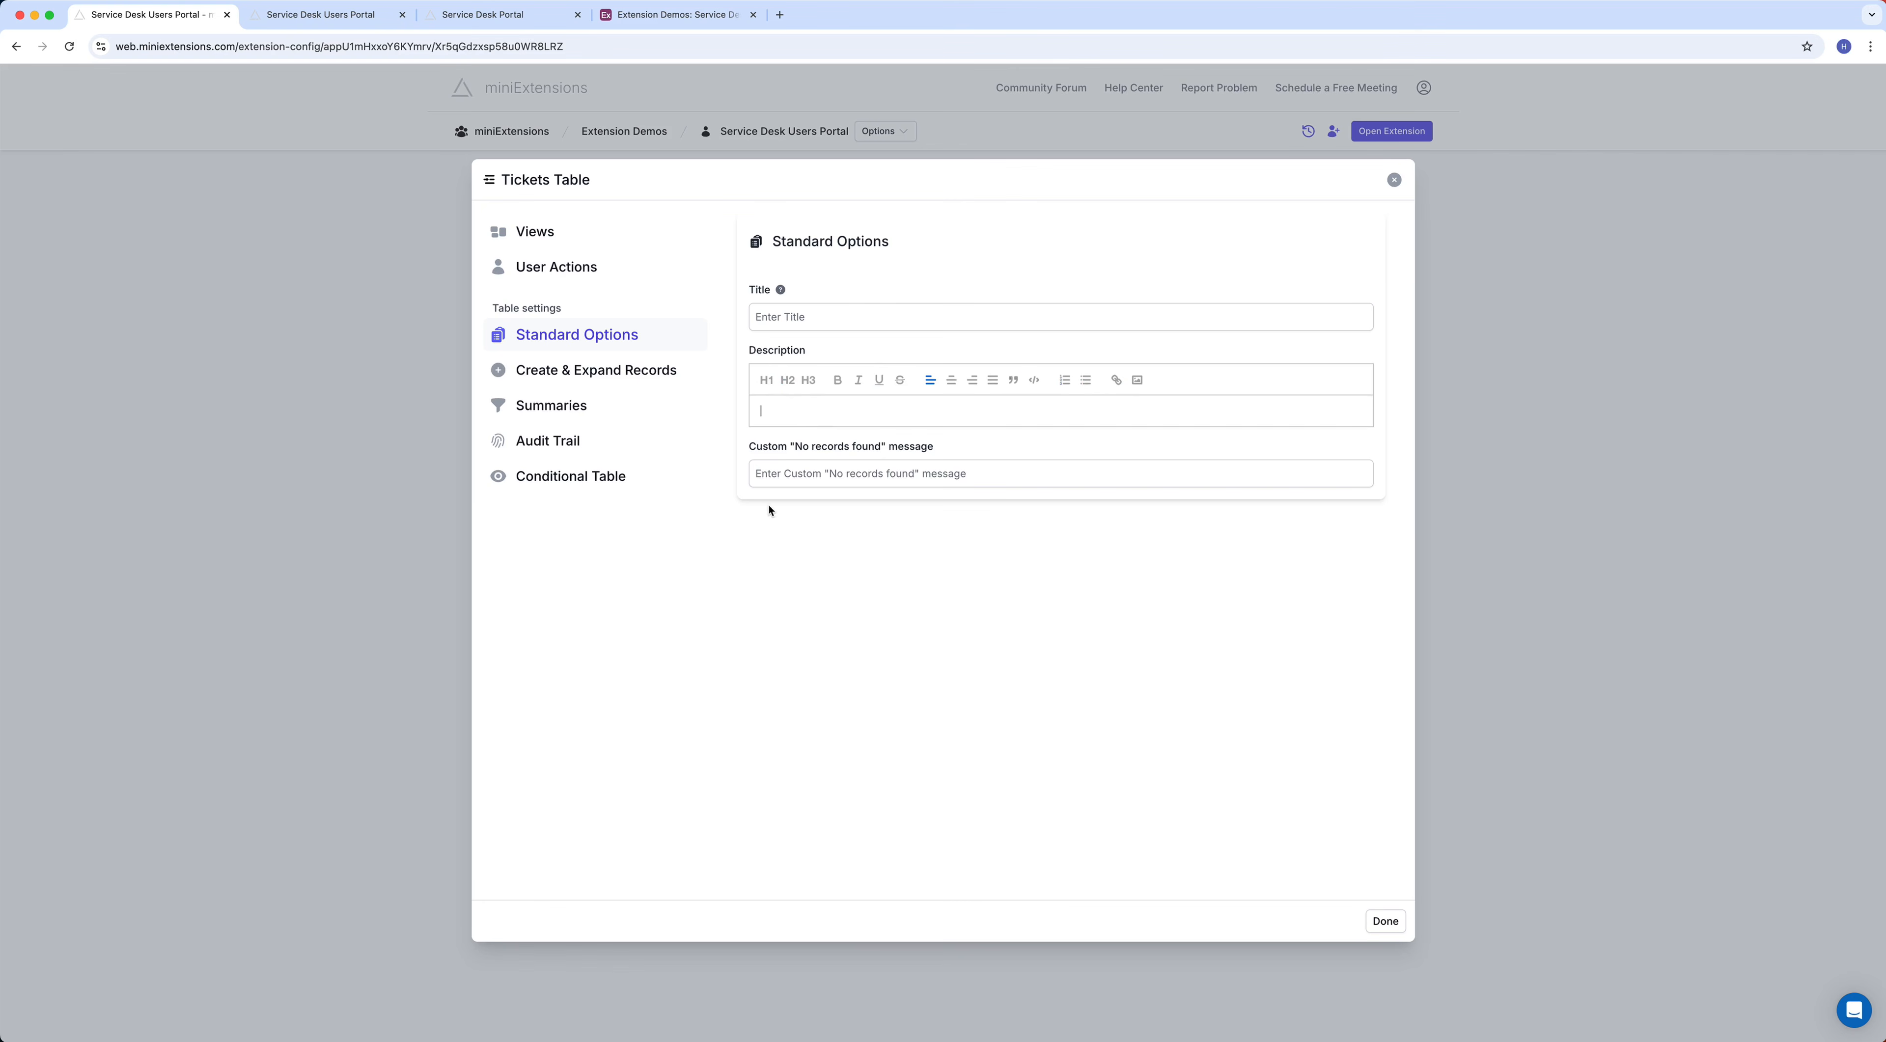
pyautogui.click(576, 382)
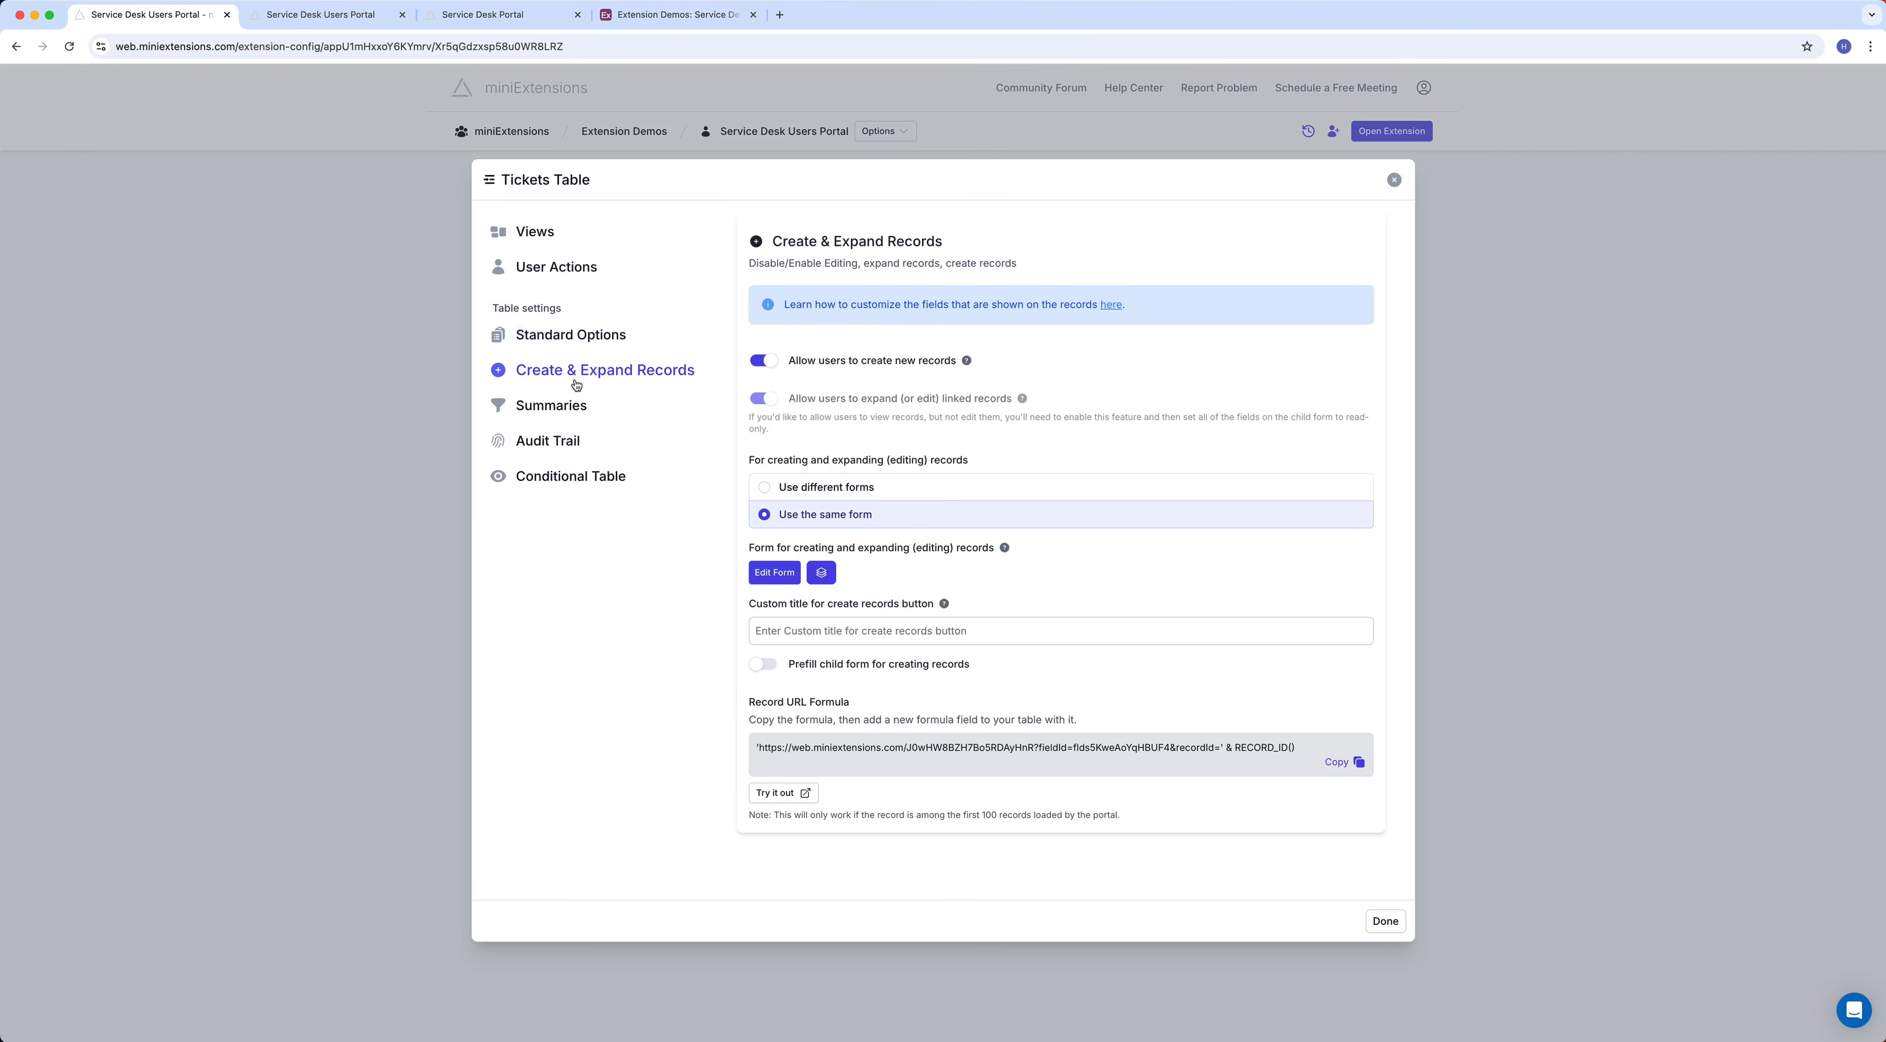
pyautogui.click(761, 361)
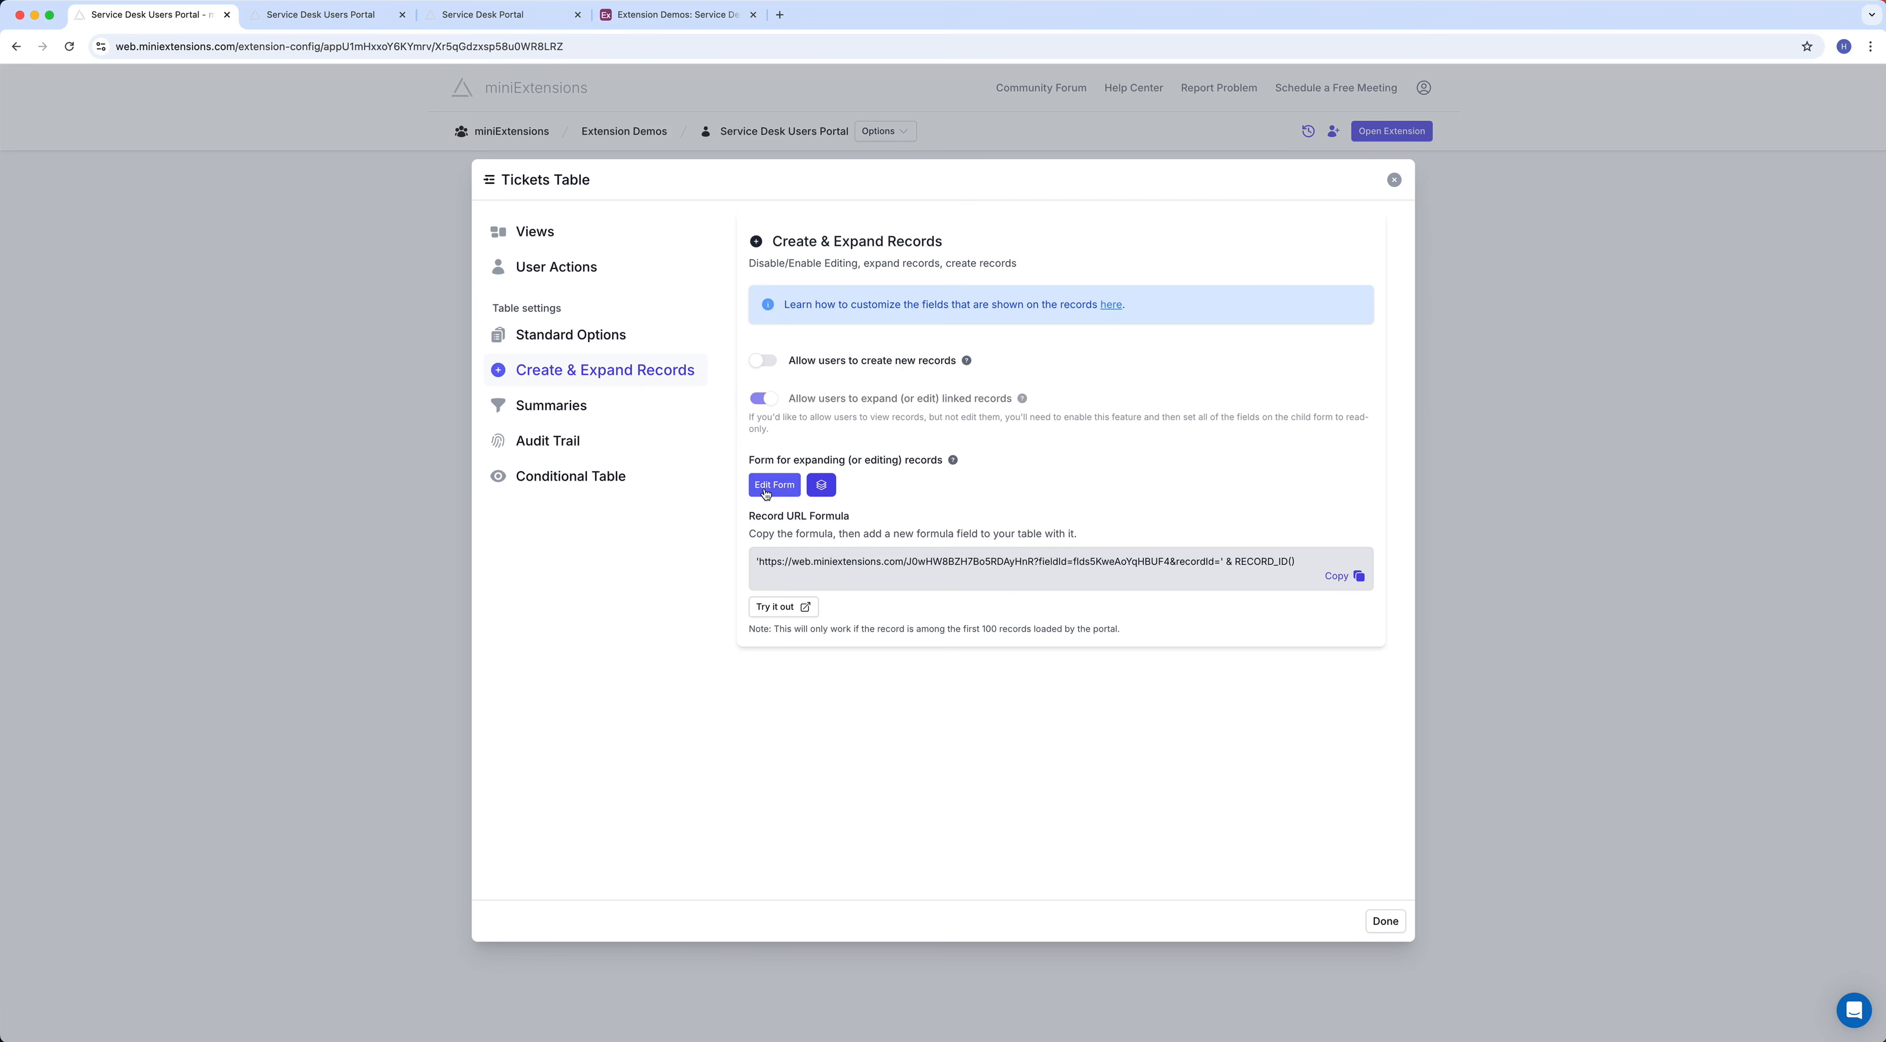
# In the form for expanding records, remove miniExtensions Field and Assigned To Field, and move User Name above User Email
pyautogui.click(765, 489)
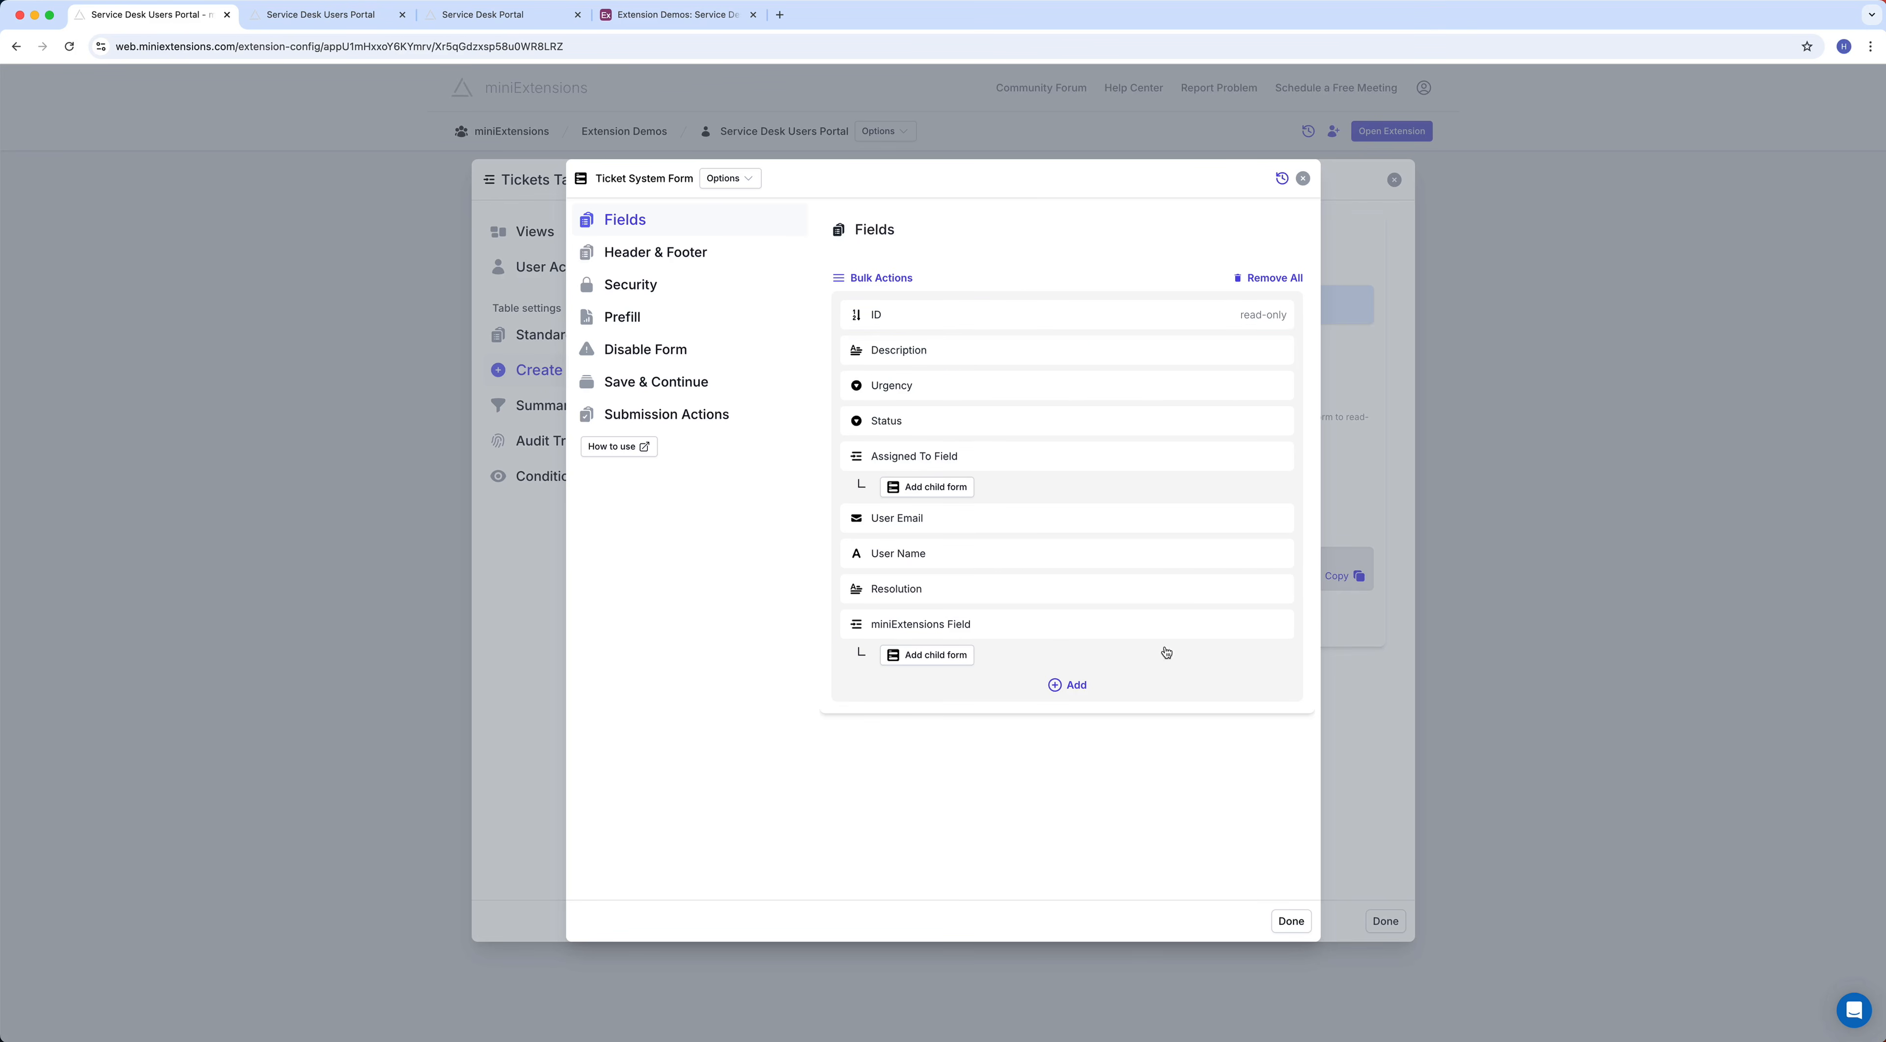
pyautogui.click(1290, 610)
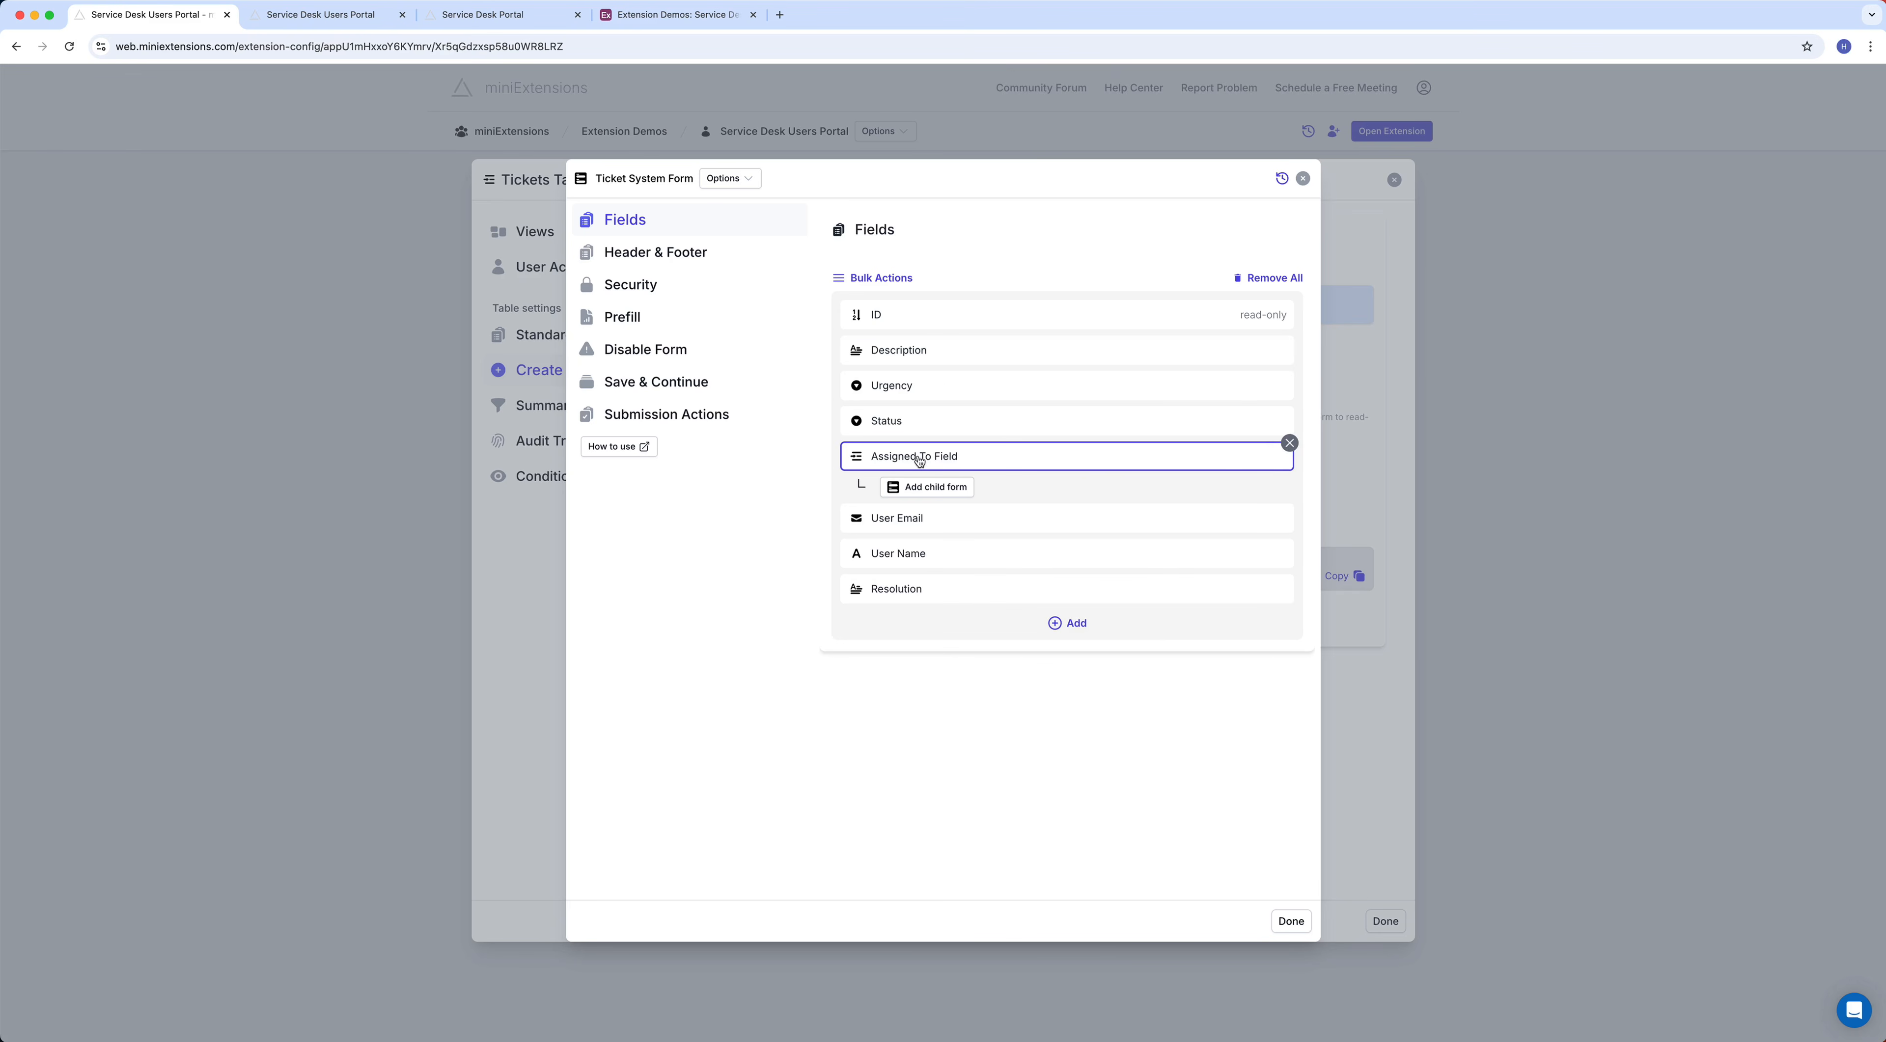
pyautogui.click(1290, 443)
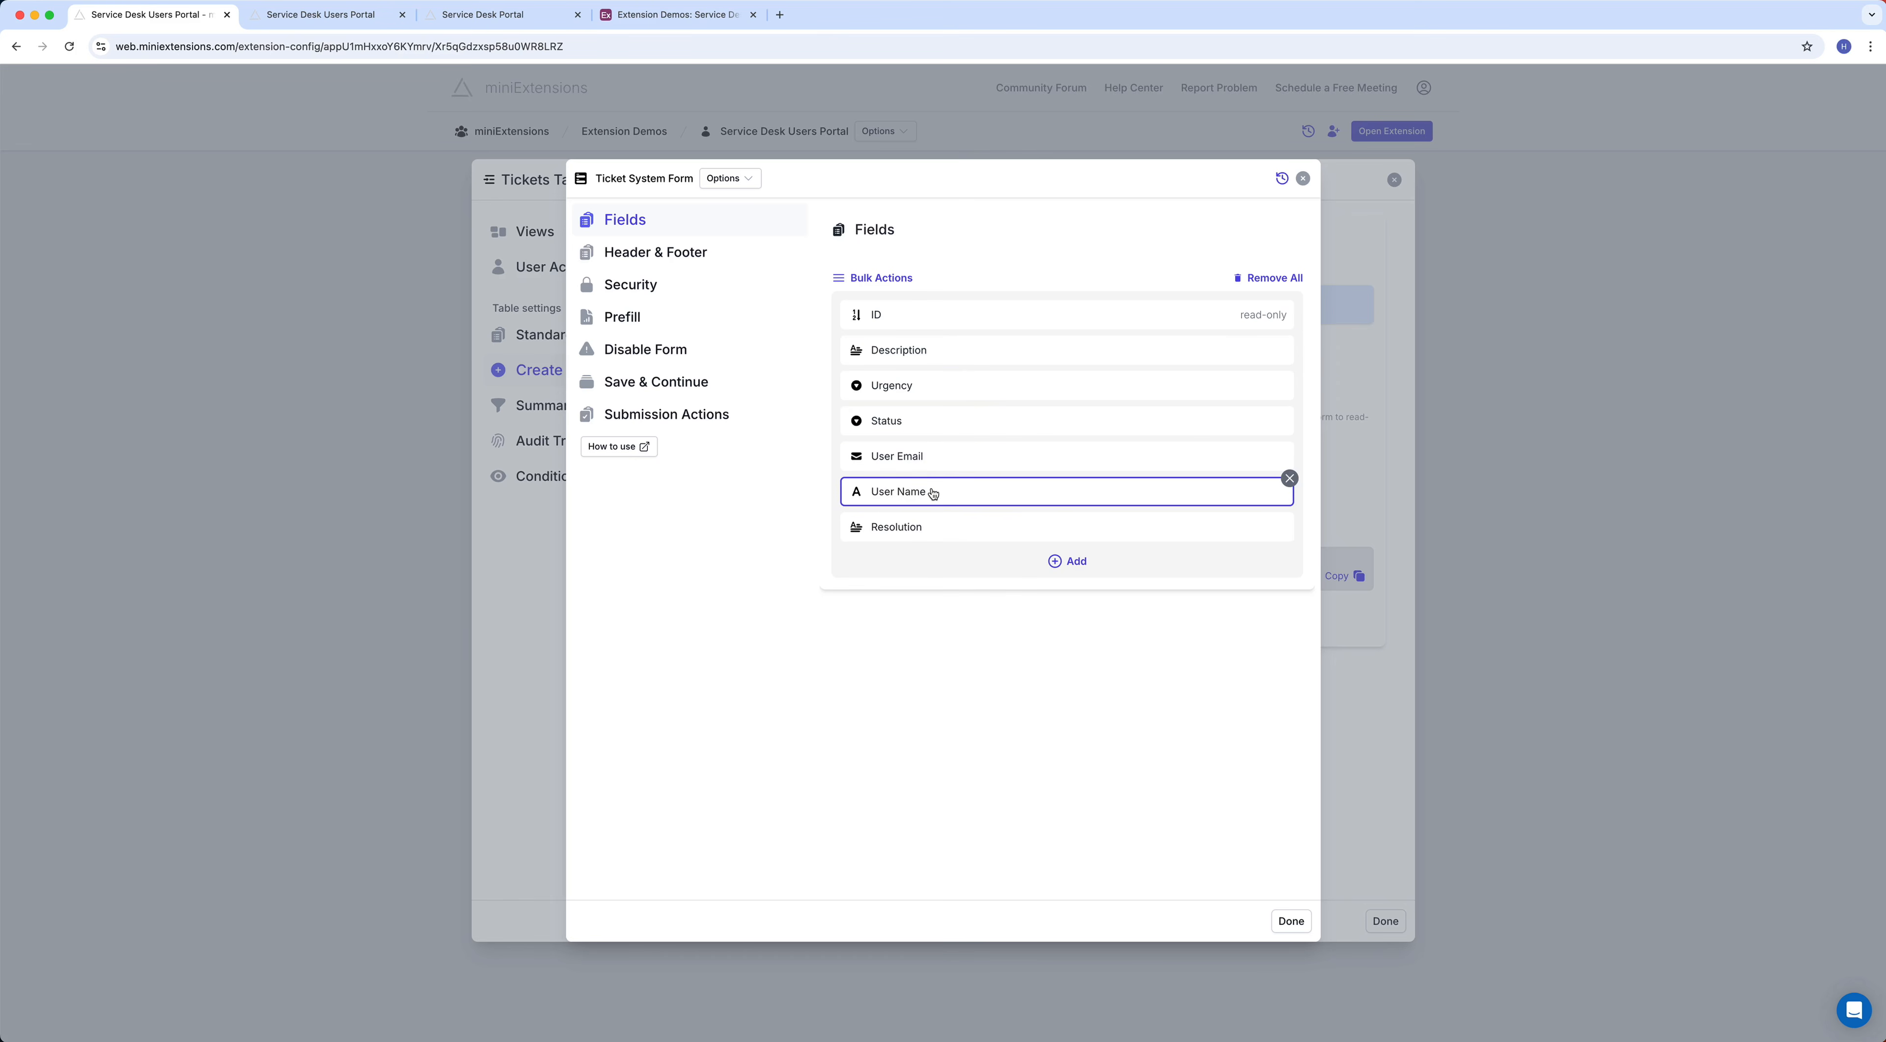
pyautogui.moveTo(933, 493); pyautogui.dragTo(934, 463)
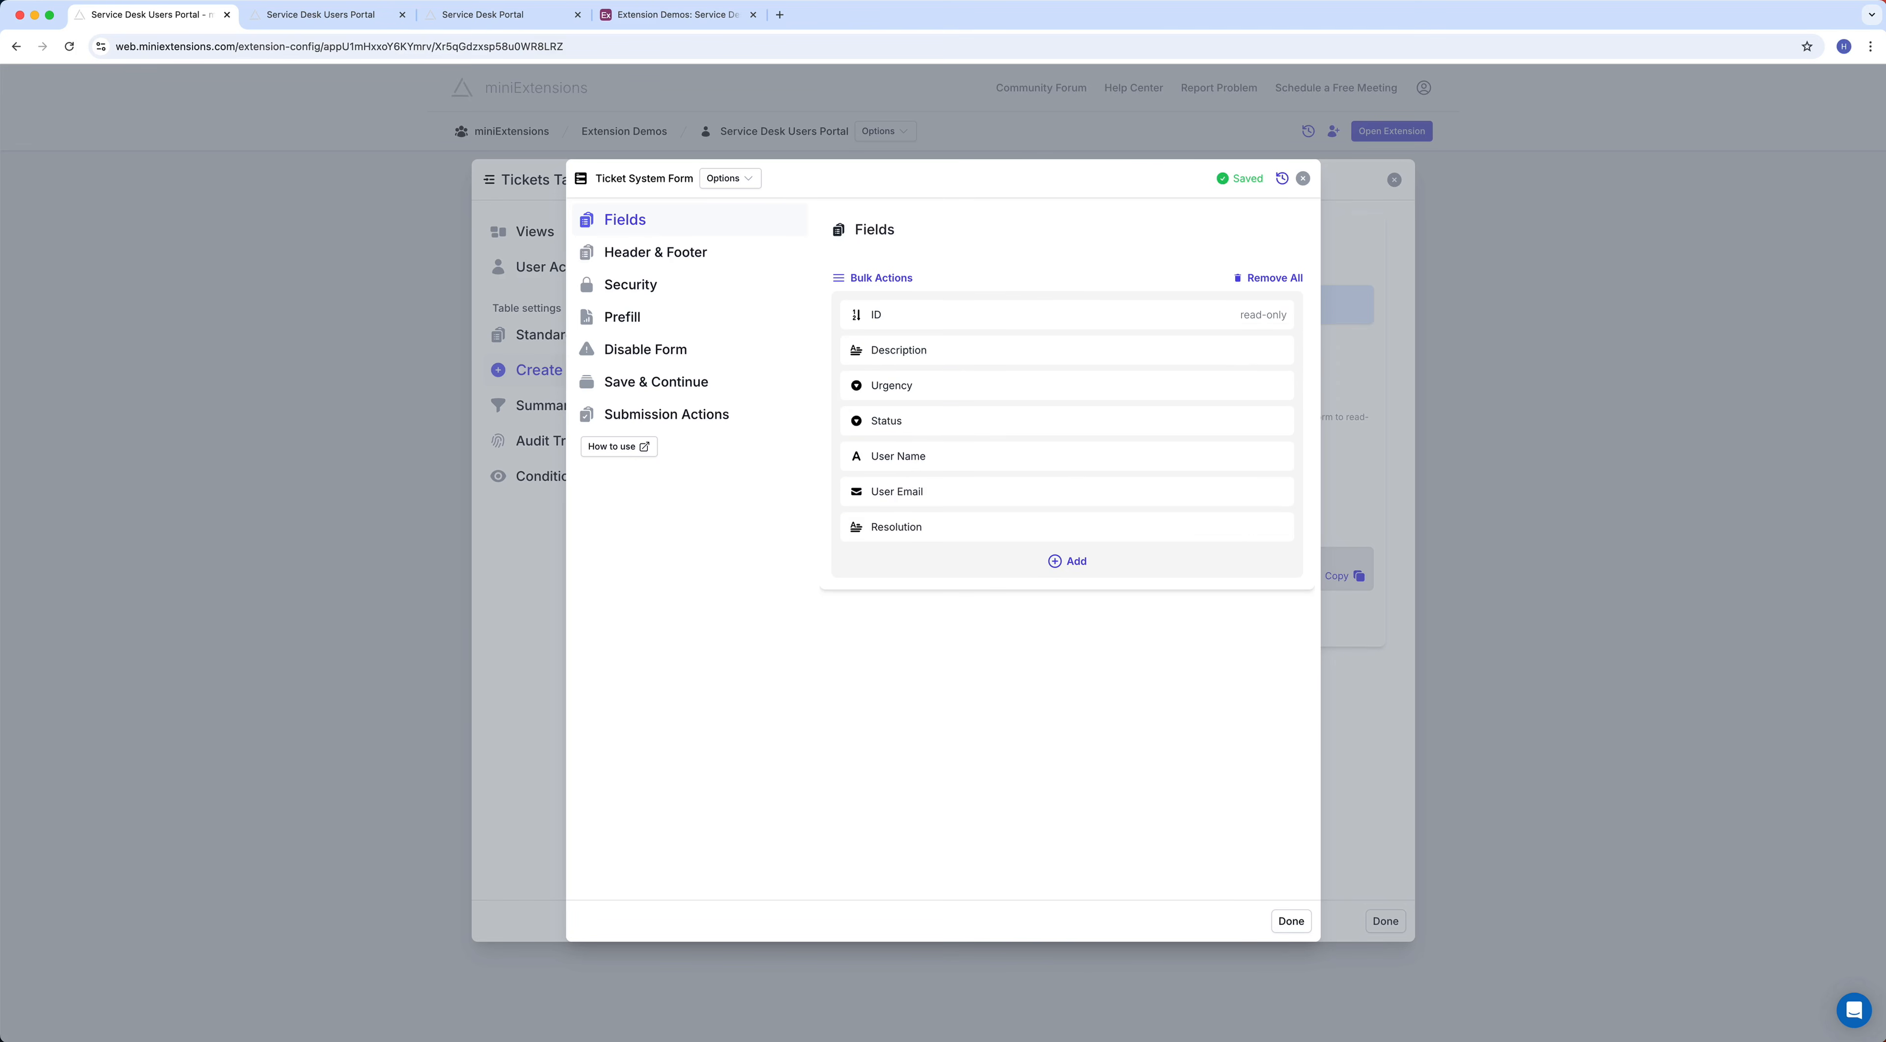
# Reload the live portal and check which of the first ticket's cells can be edited inline, including User Name and User Email
pyautogui.click(320, 18)
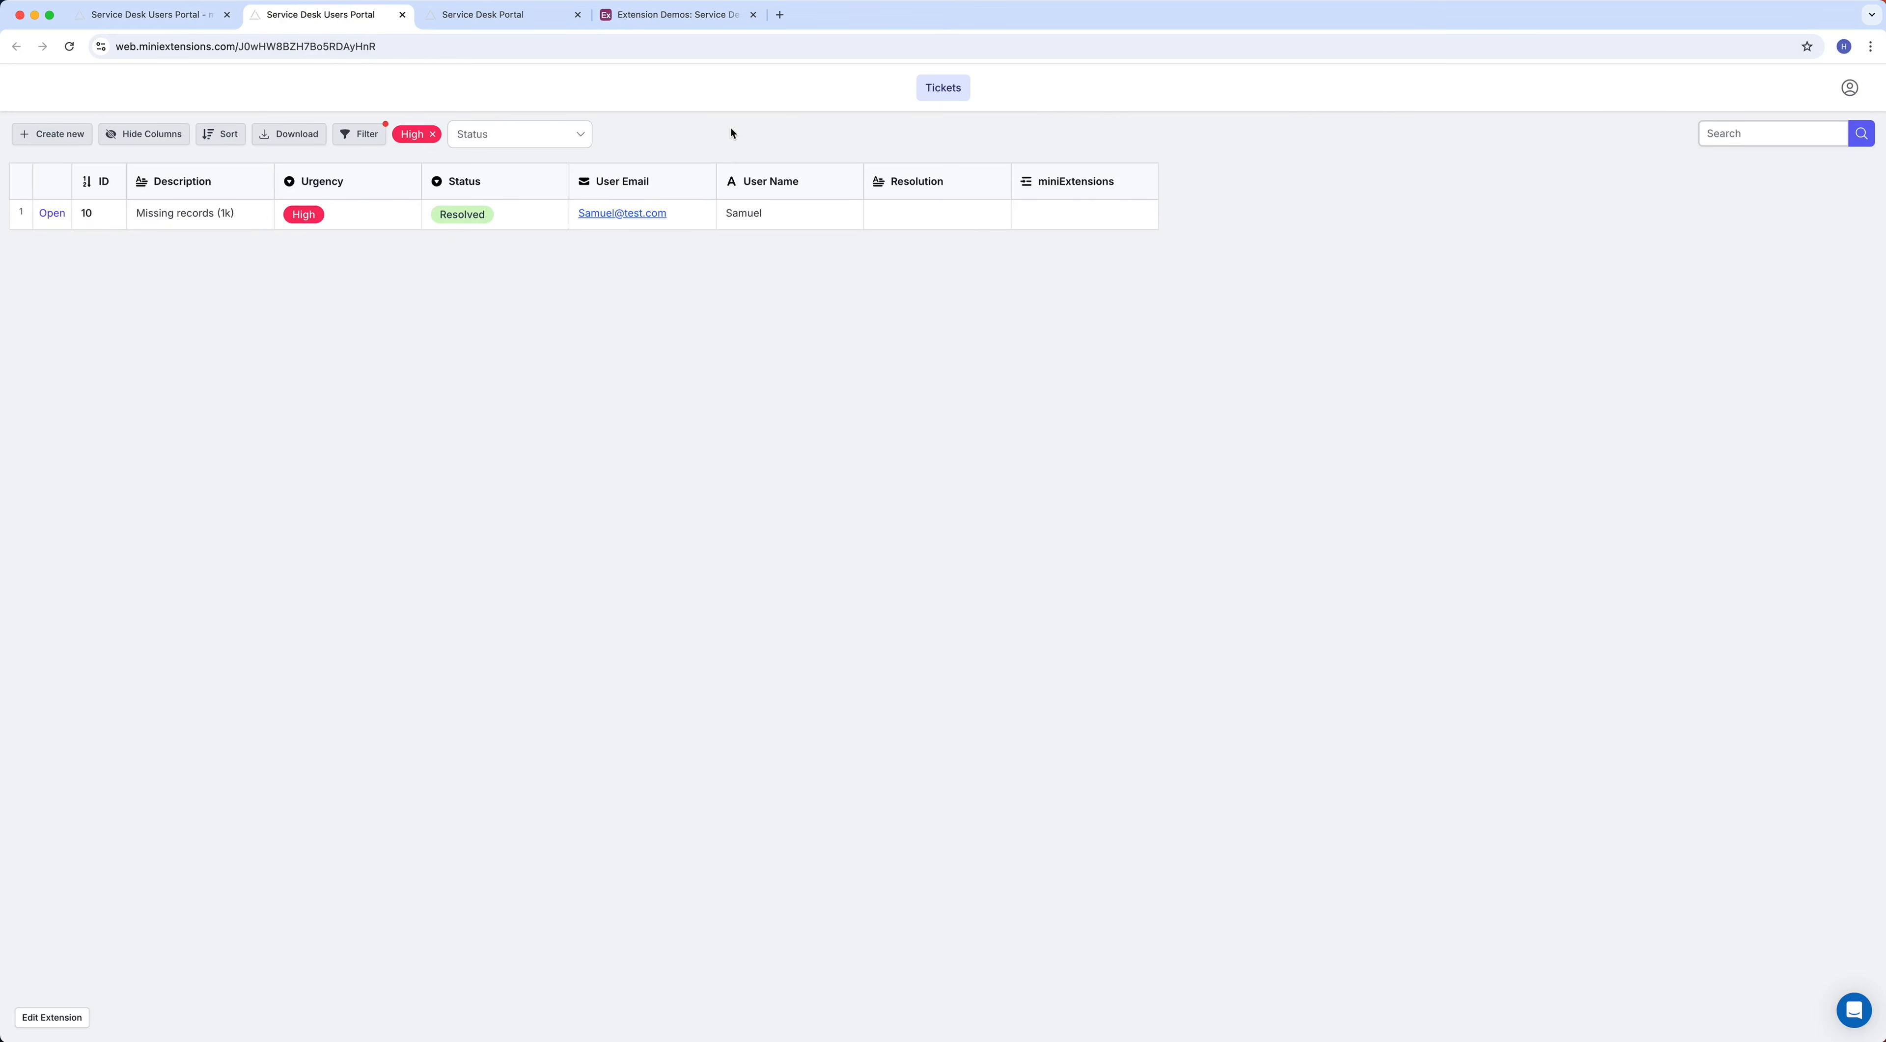
pyautogui.press('super+r')
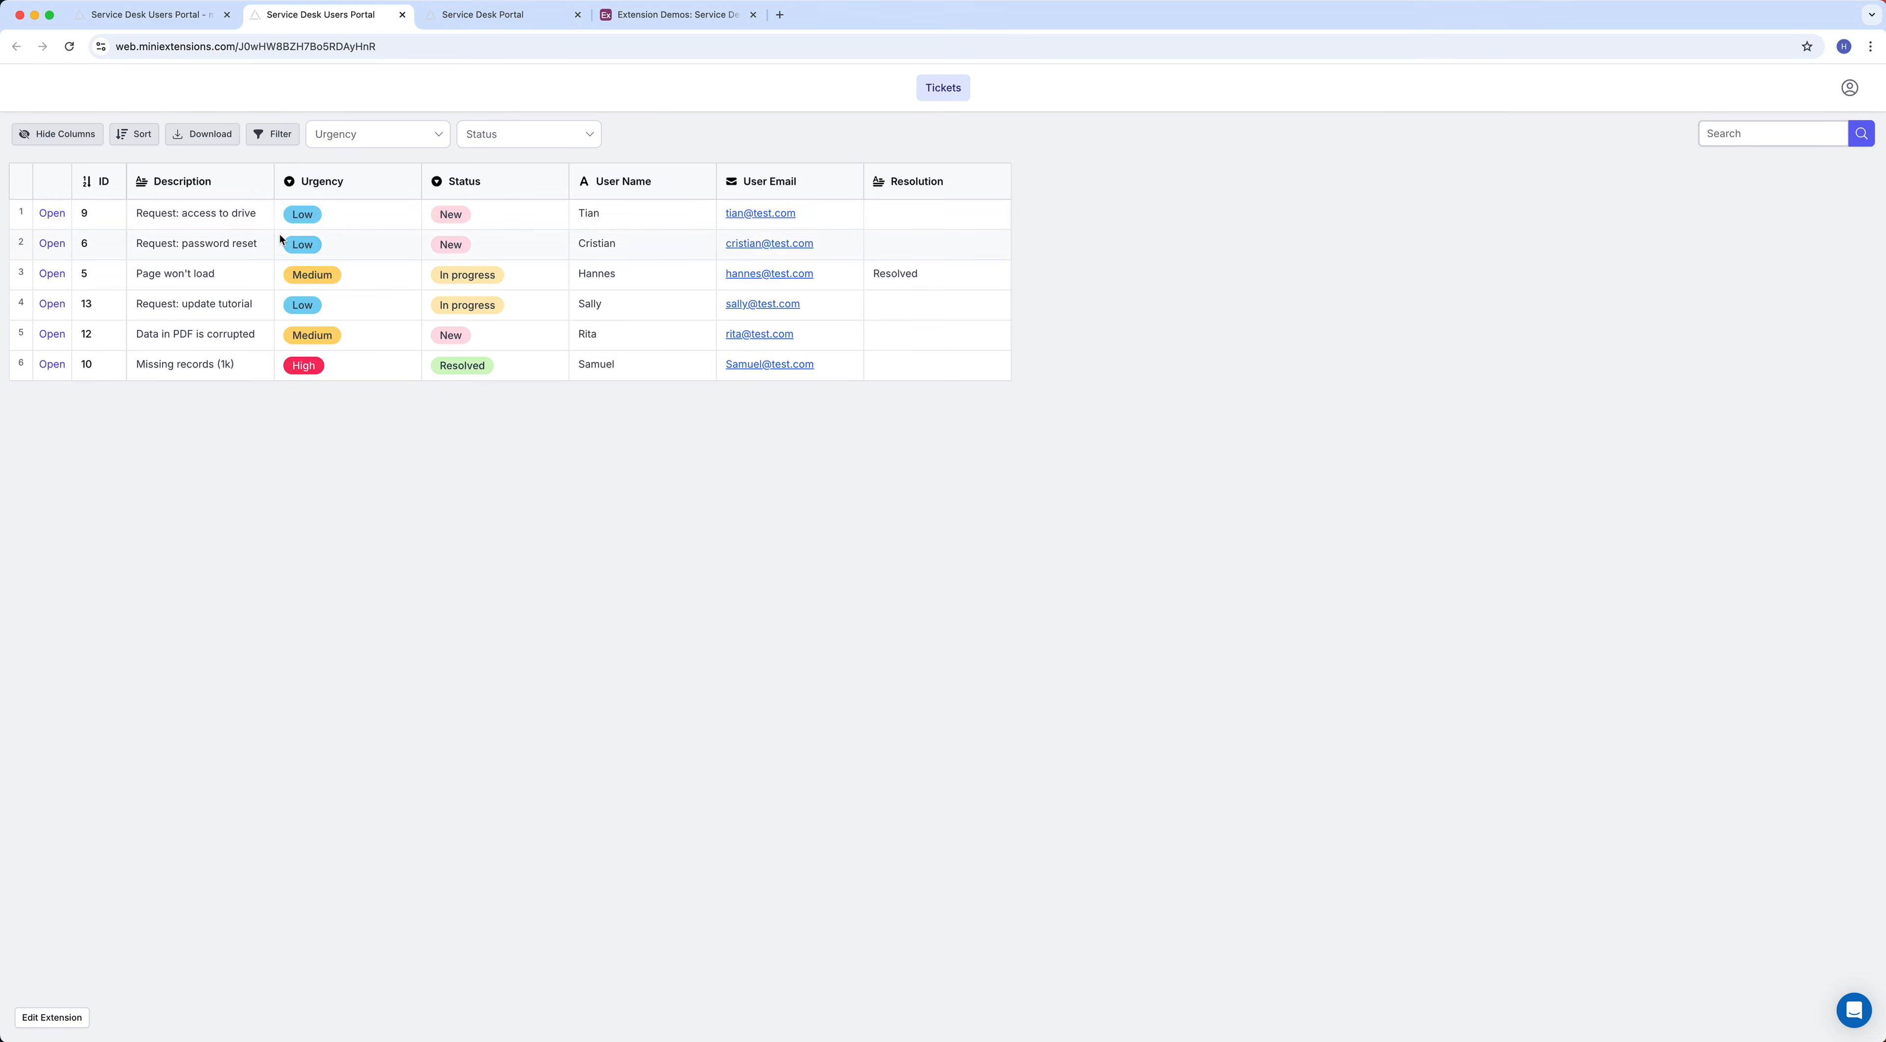
pyautogui.click(336, 221)
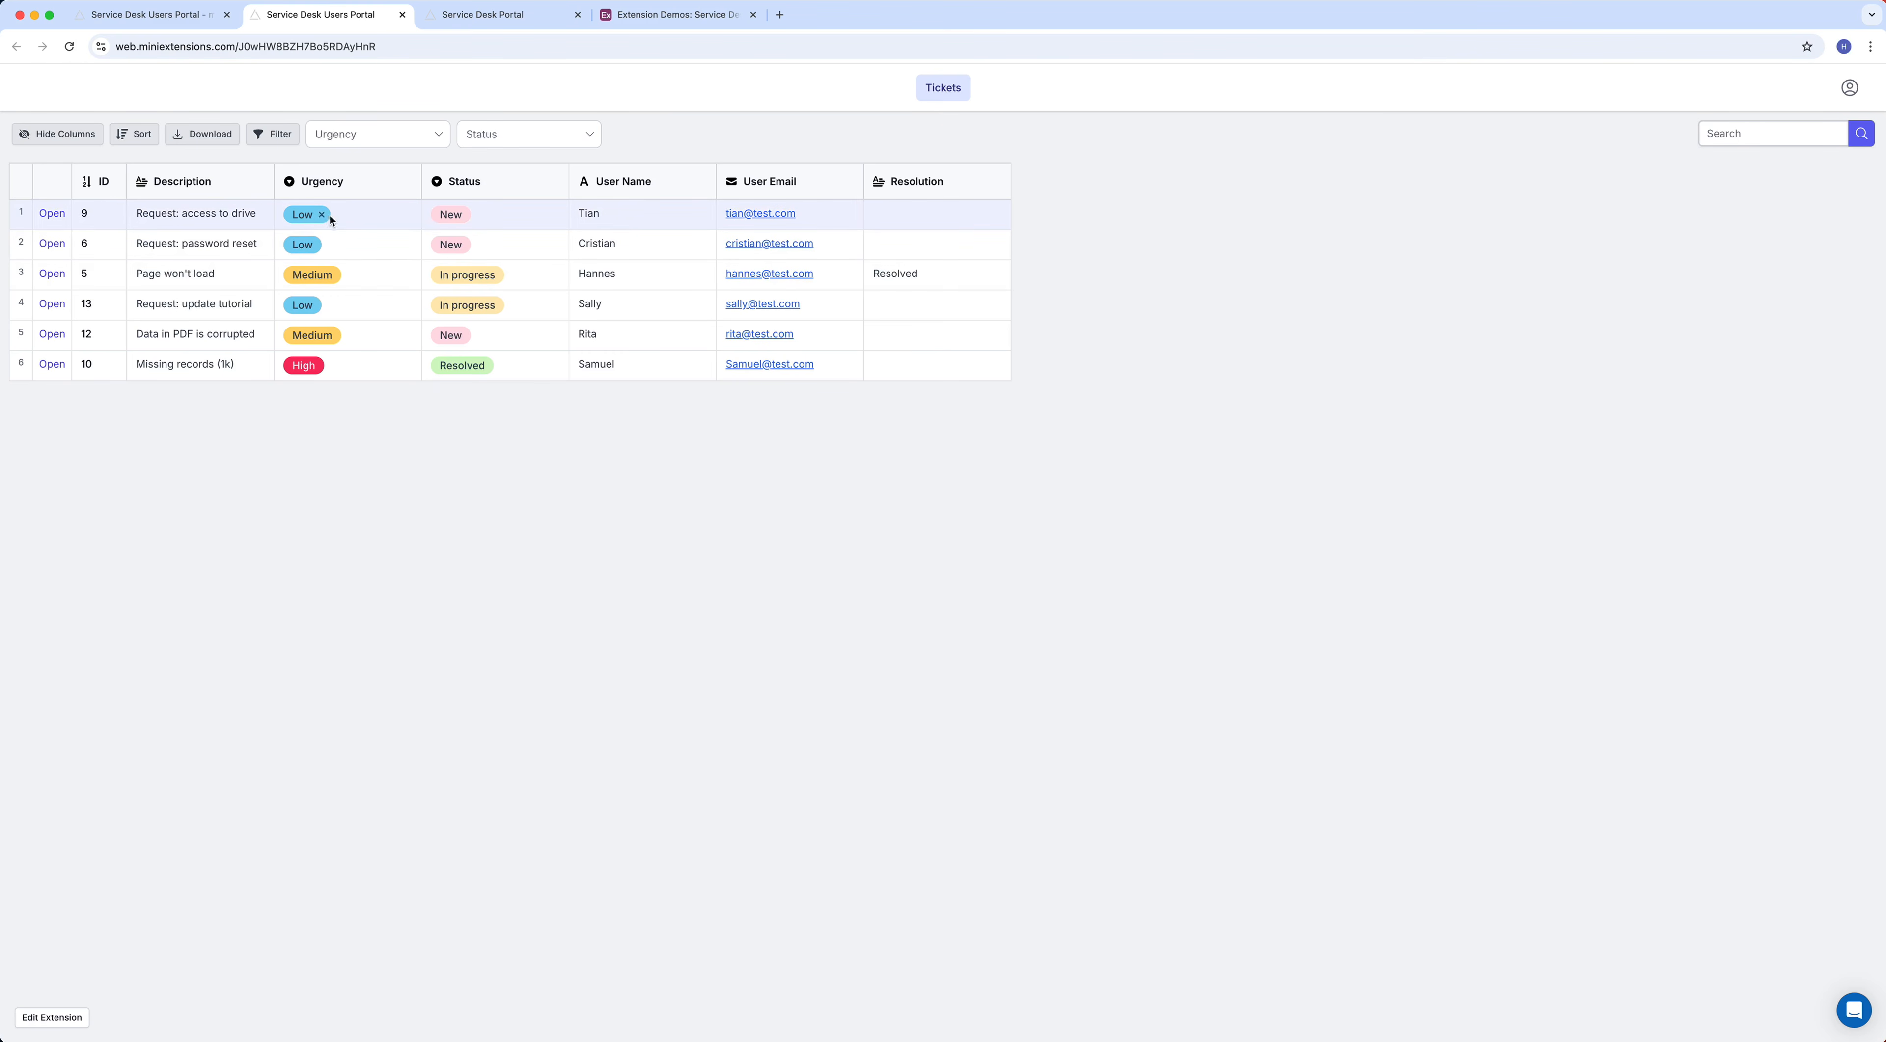
pyautogui.click(474, 216)
pyautogui.click(603, 215)
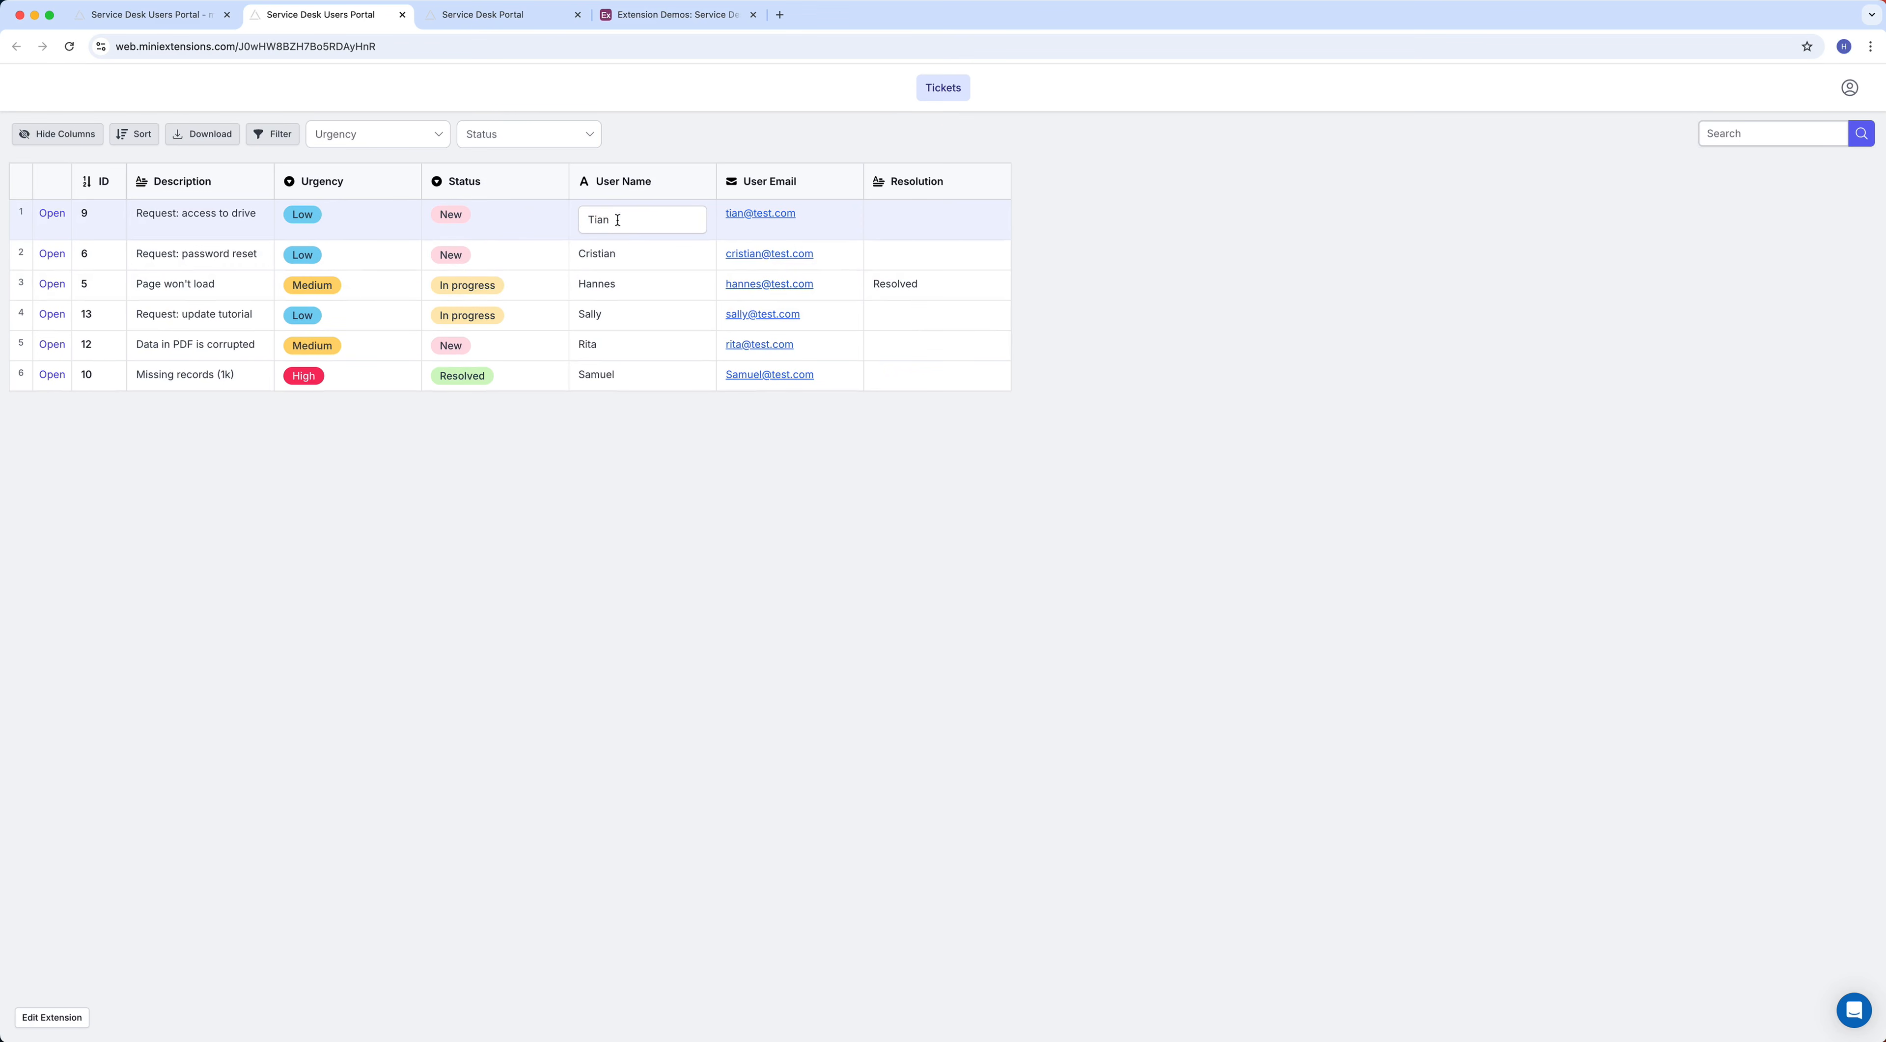
pyautogui.moveTo(619, 220); pyautogui.dragTo(569, 219)
pyautogui.click(817, 218)
pyautogui.moveTo(775, 219); pyautogui.dragTo(831, 220)
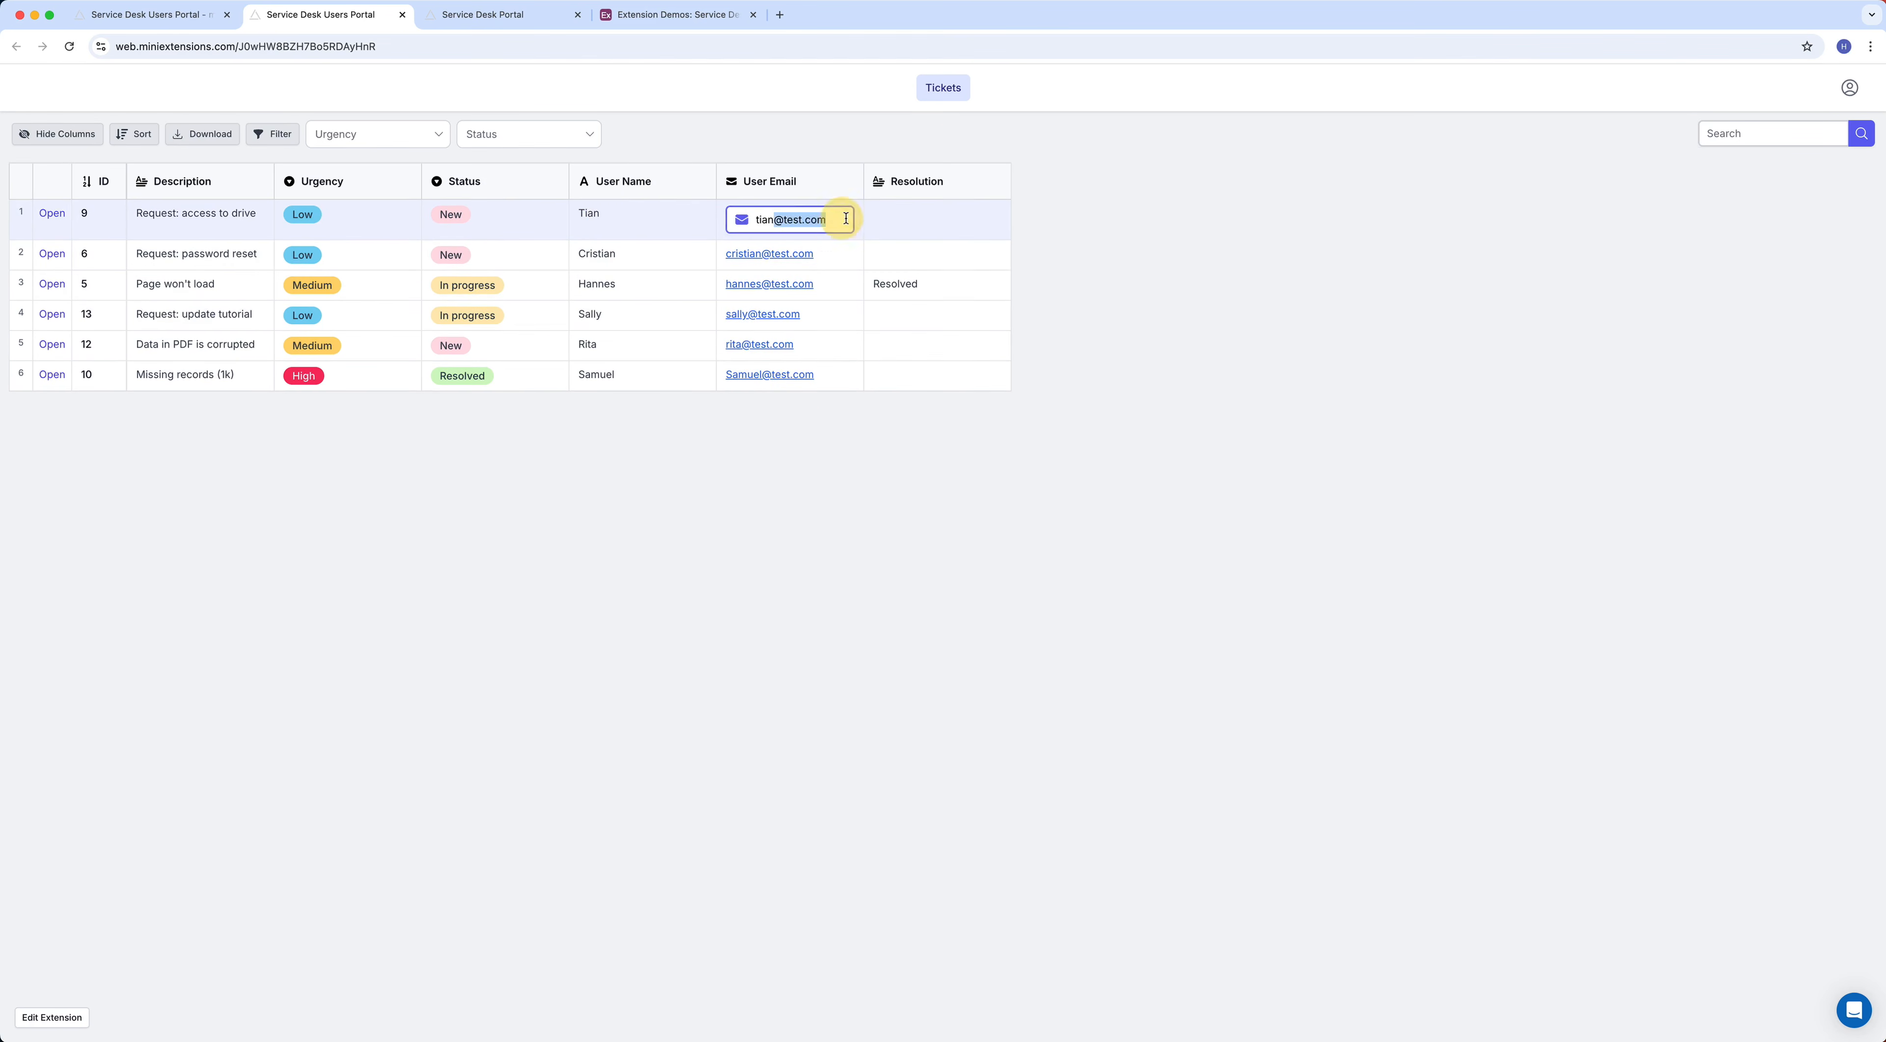
pyautogui.click(810, 415)
# Back in the Ticket System Form configuration, make the User Name and User Email fields read-only
pyautogui.click(139, 14)
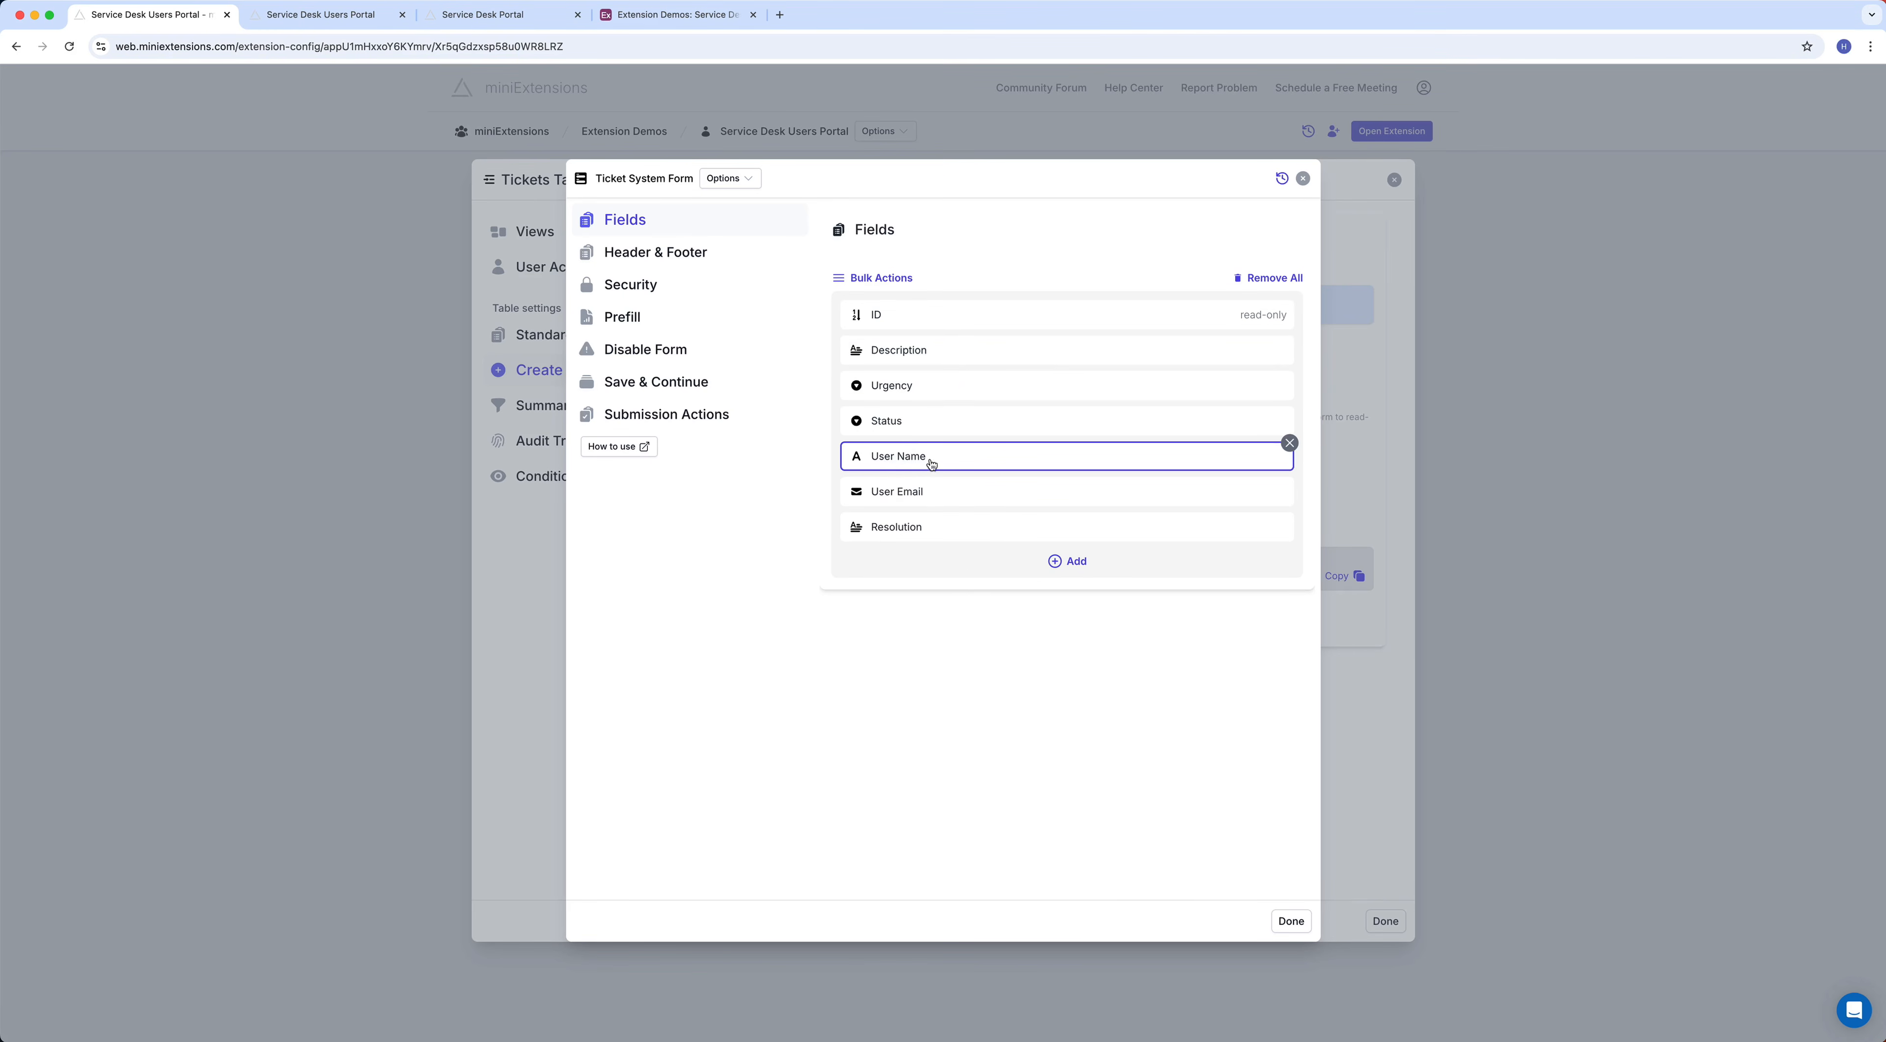
pyautogui.click(898, 461)
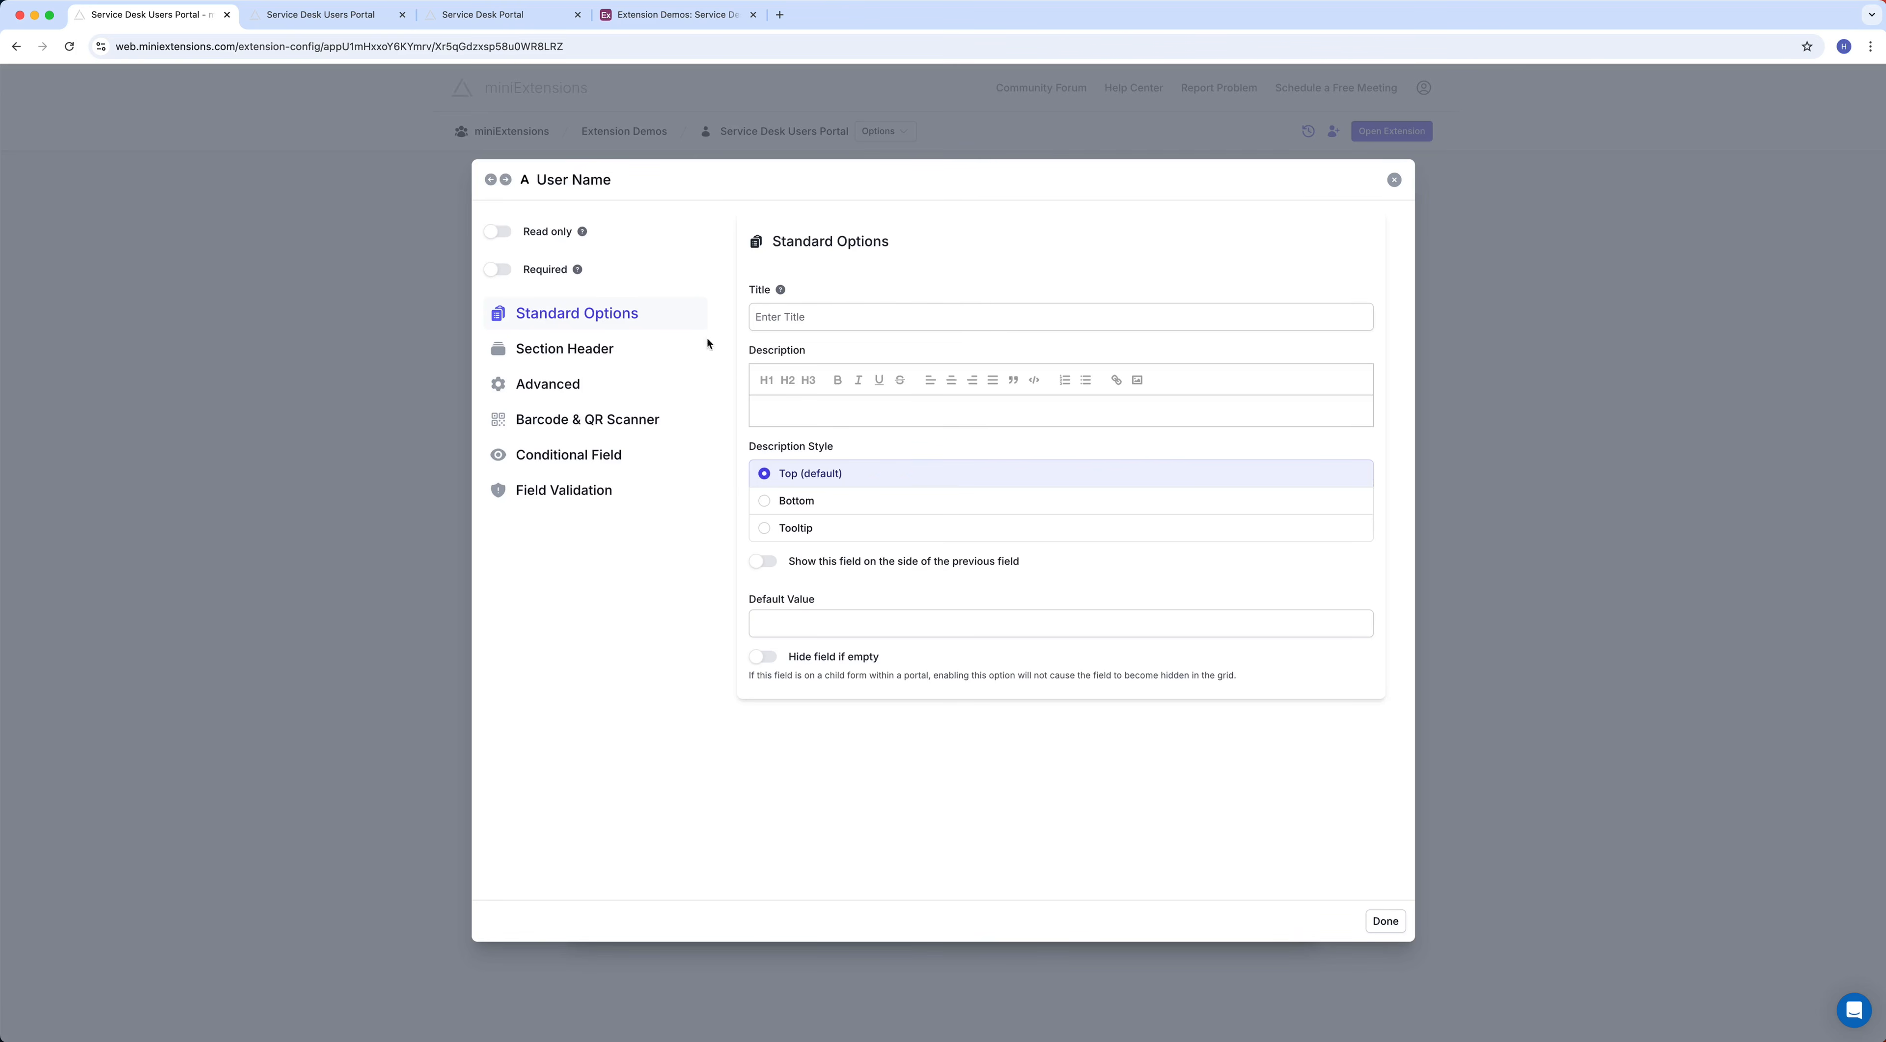
pyautogui.click(506, 235)
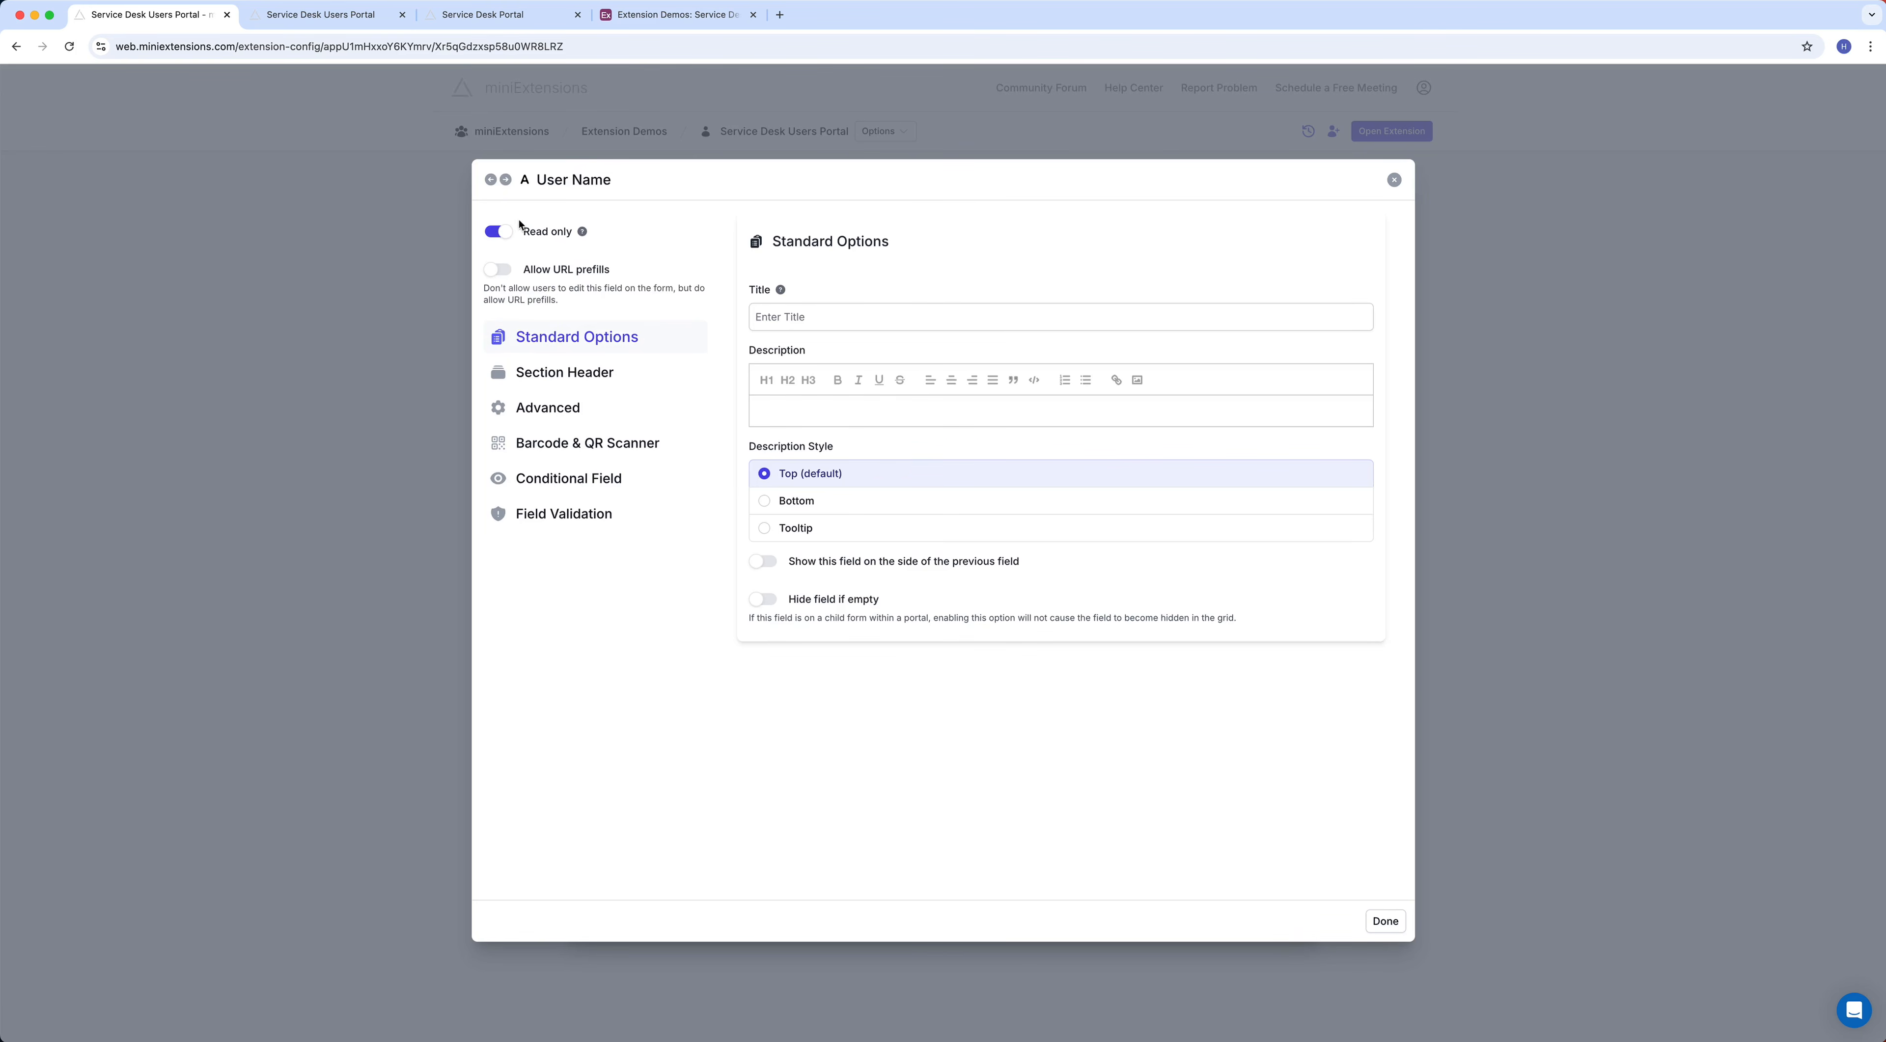
pyautogui.click(509, 183)
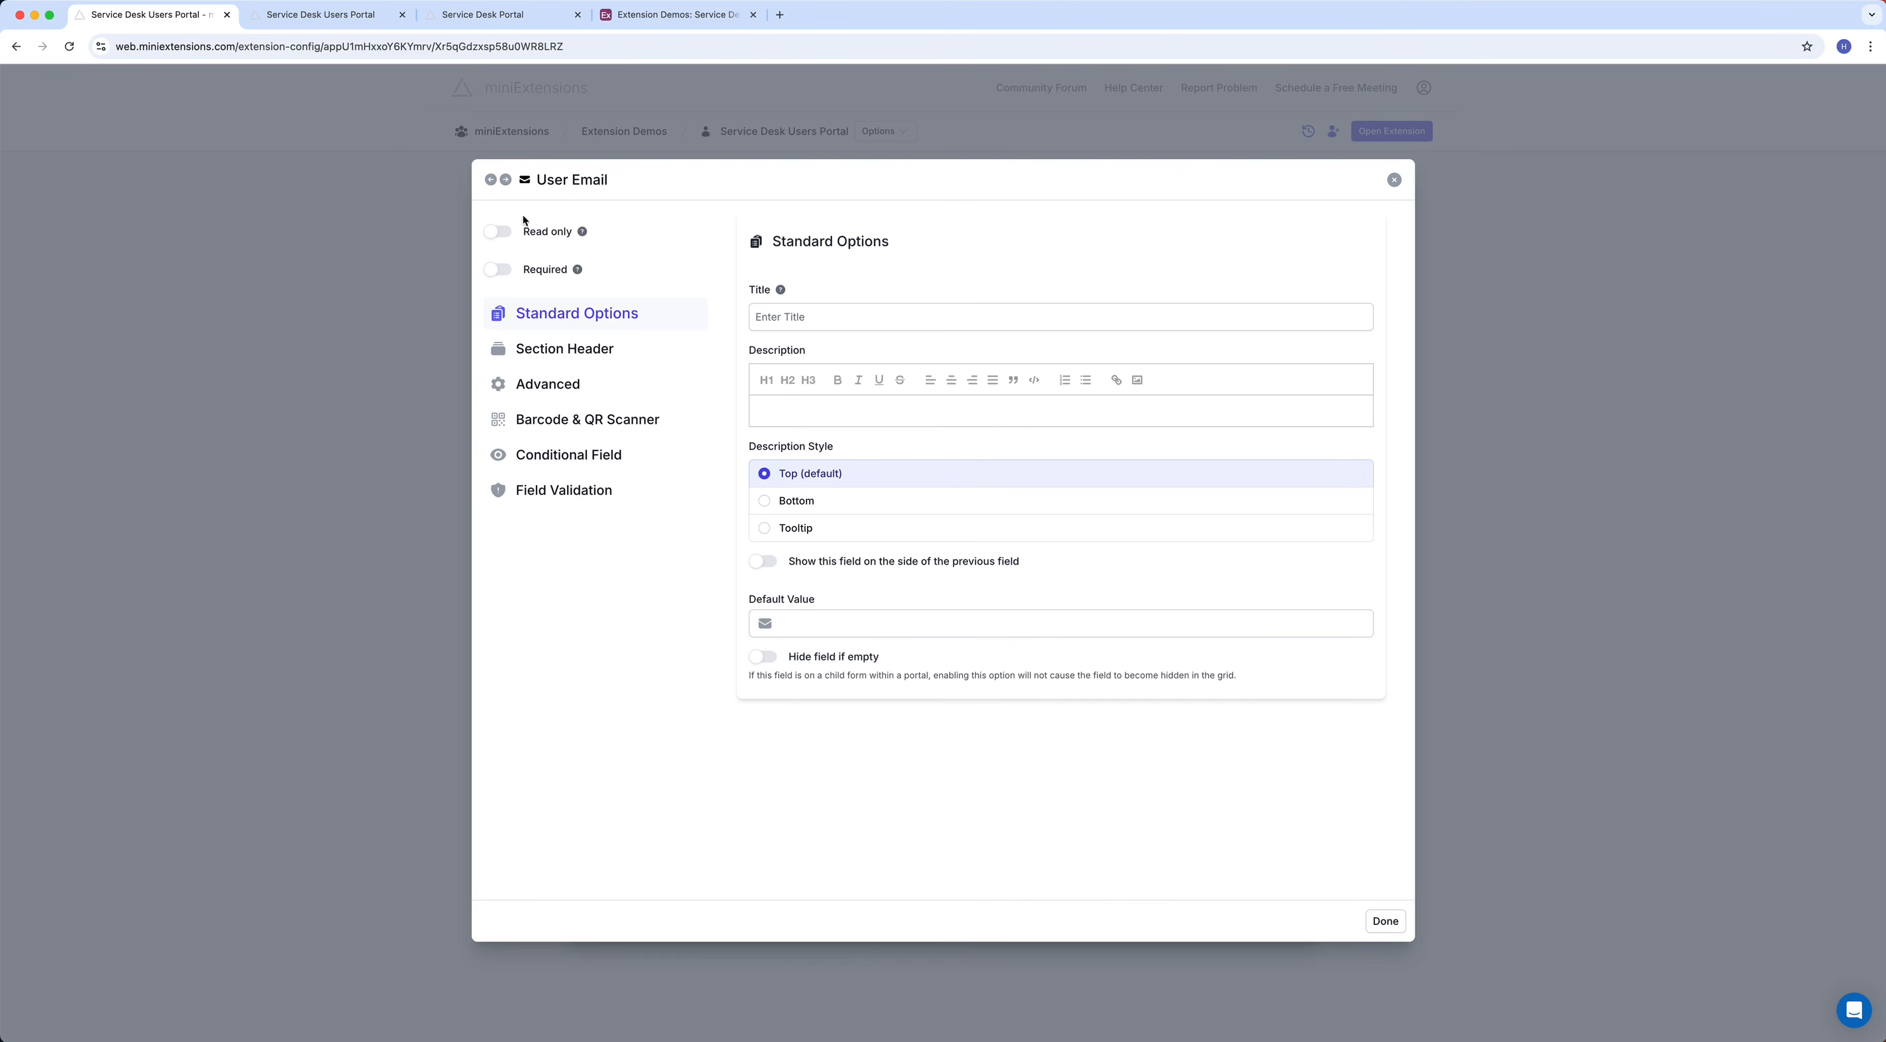
pyautogui.click(499, 233)
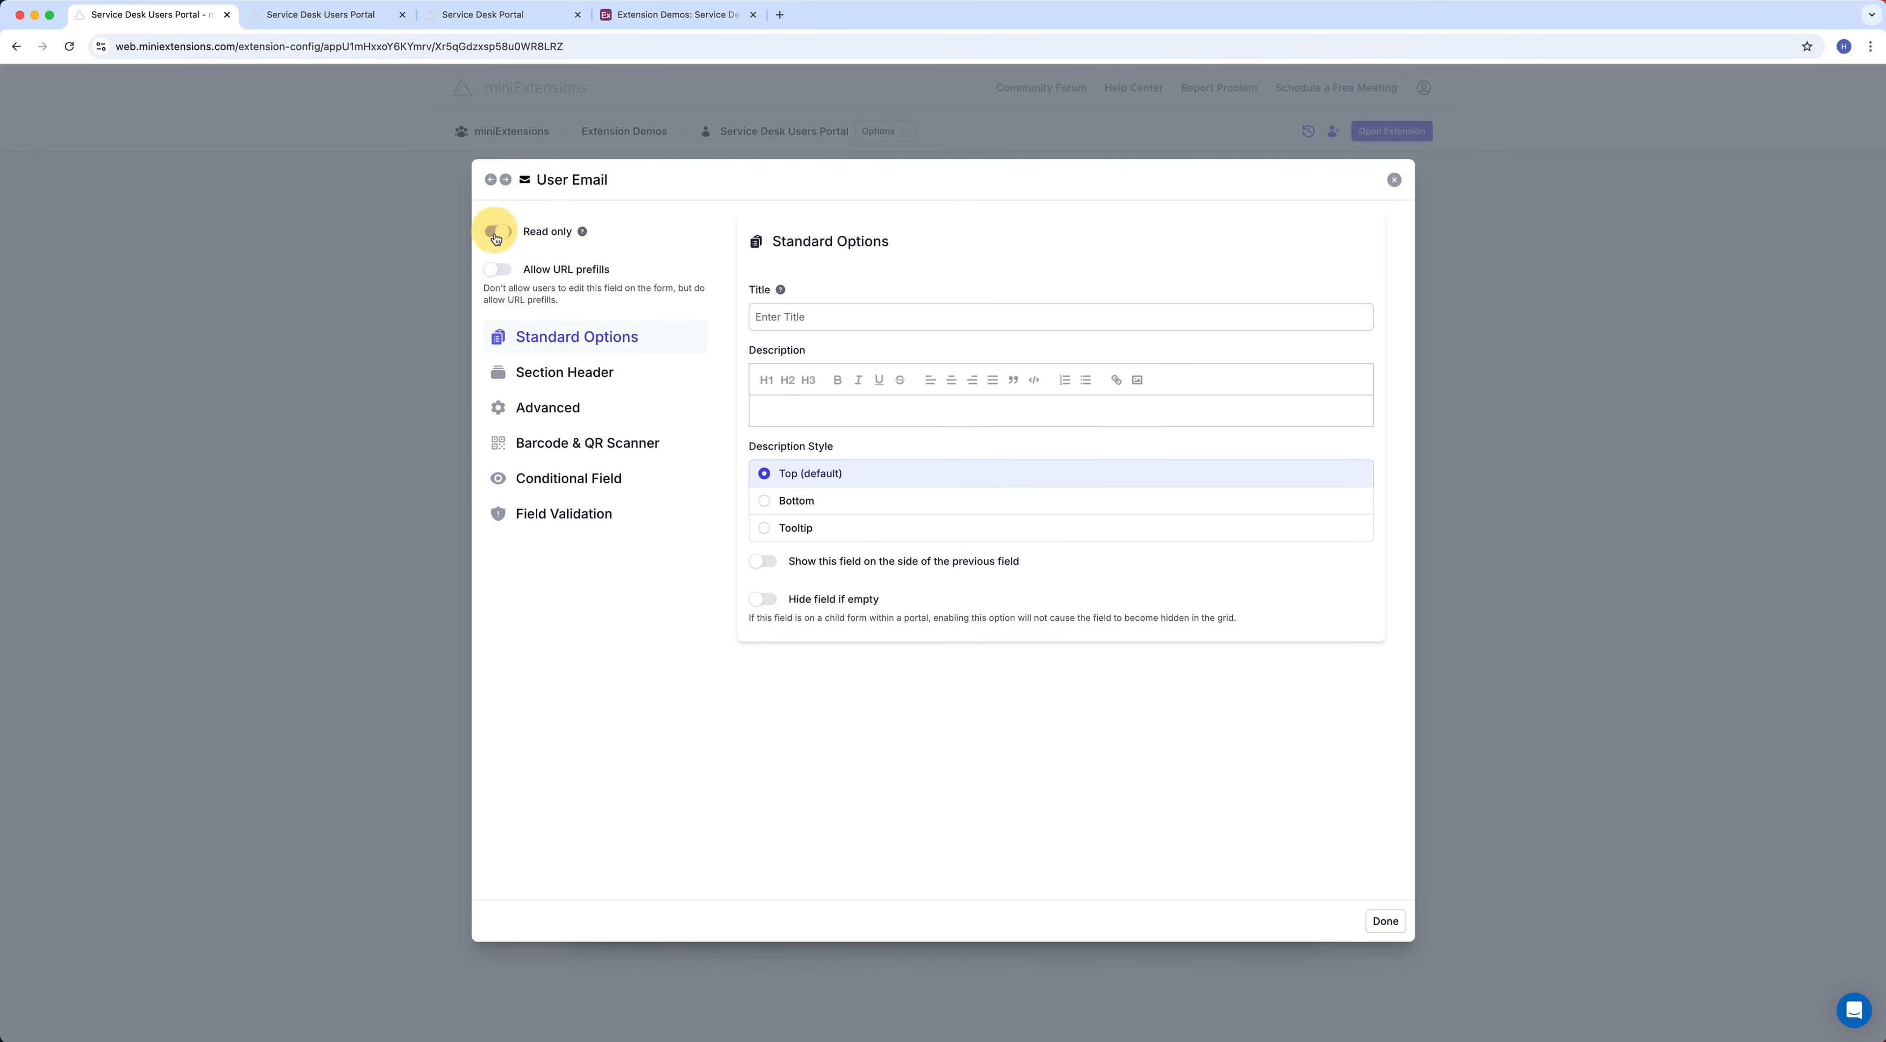
# Go through the remaining form fields and make the Description field read-only
pyautogui.click(505, 181)
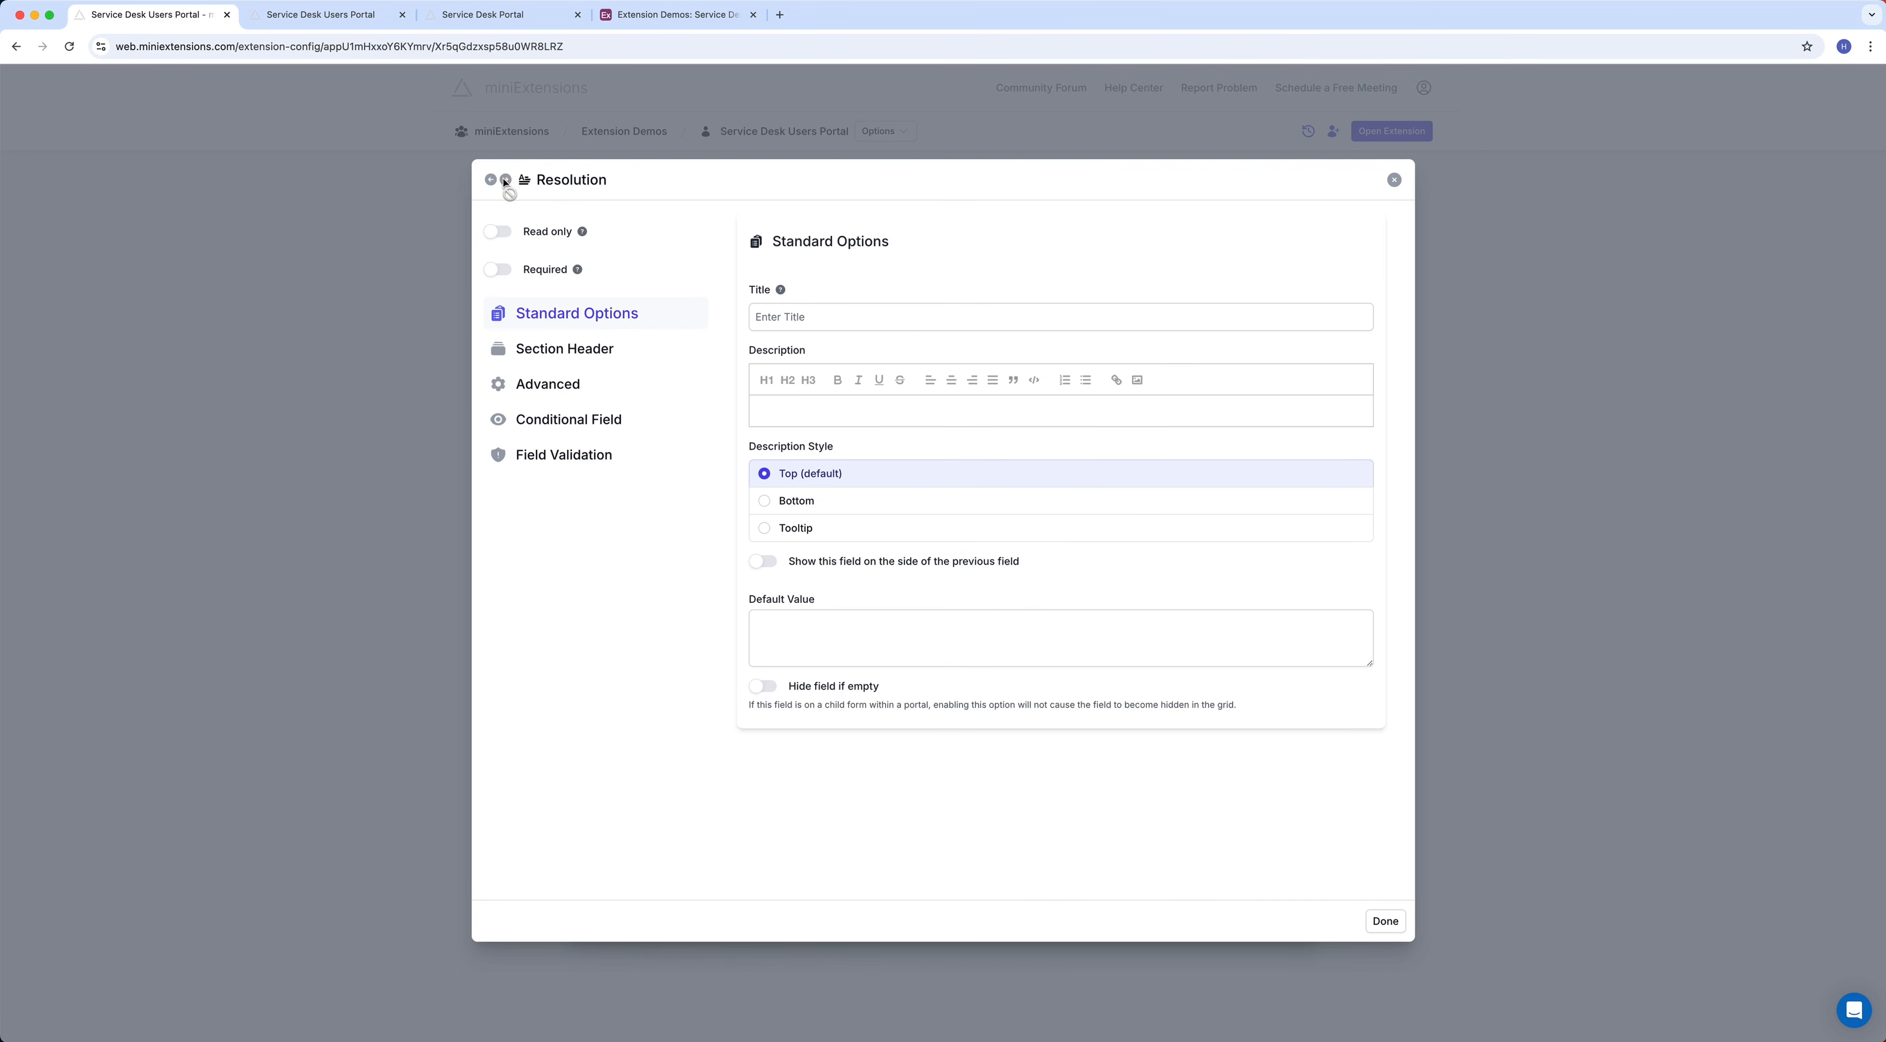
pyautogui.click(492, 180)
pyautogui.click(493, 180)
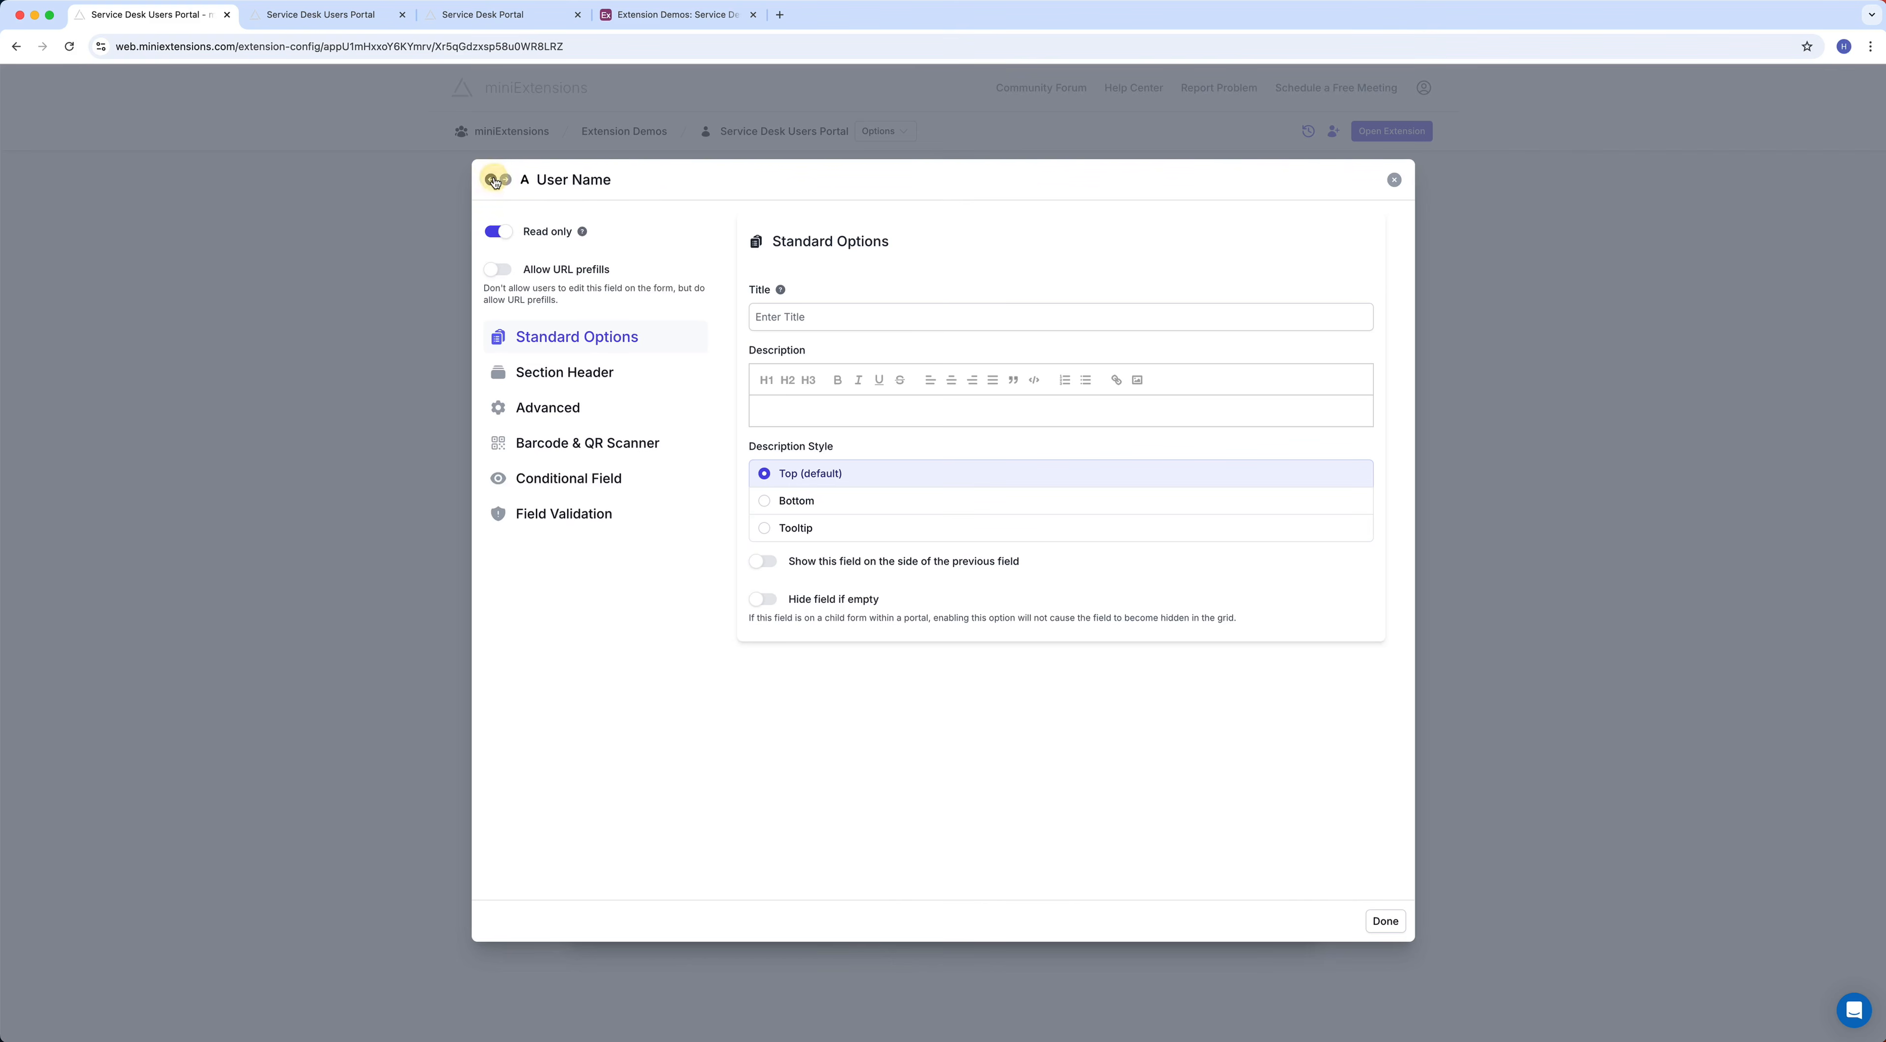
pyautogui.click(492, 182)
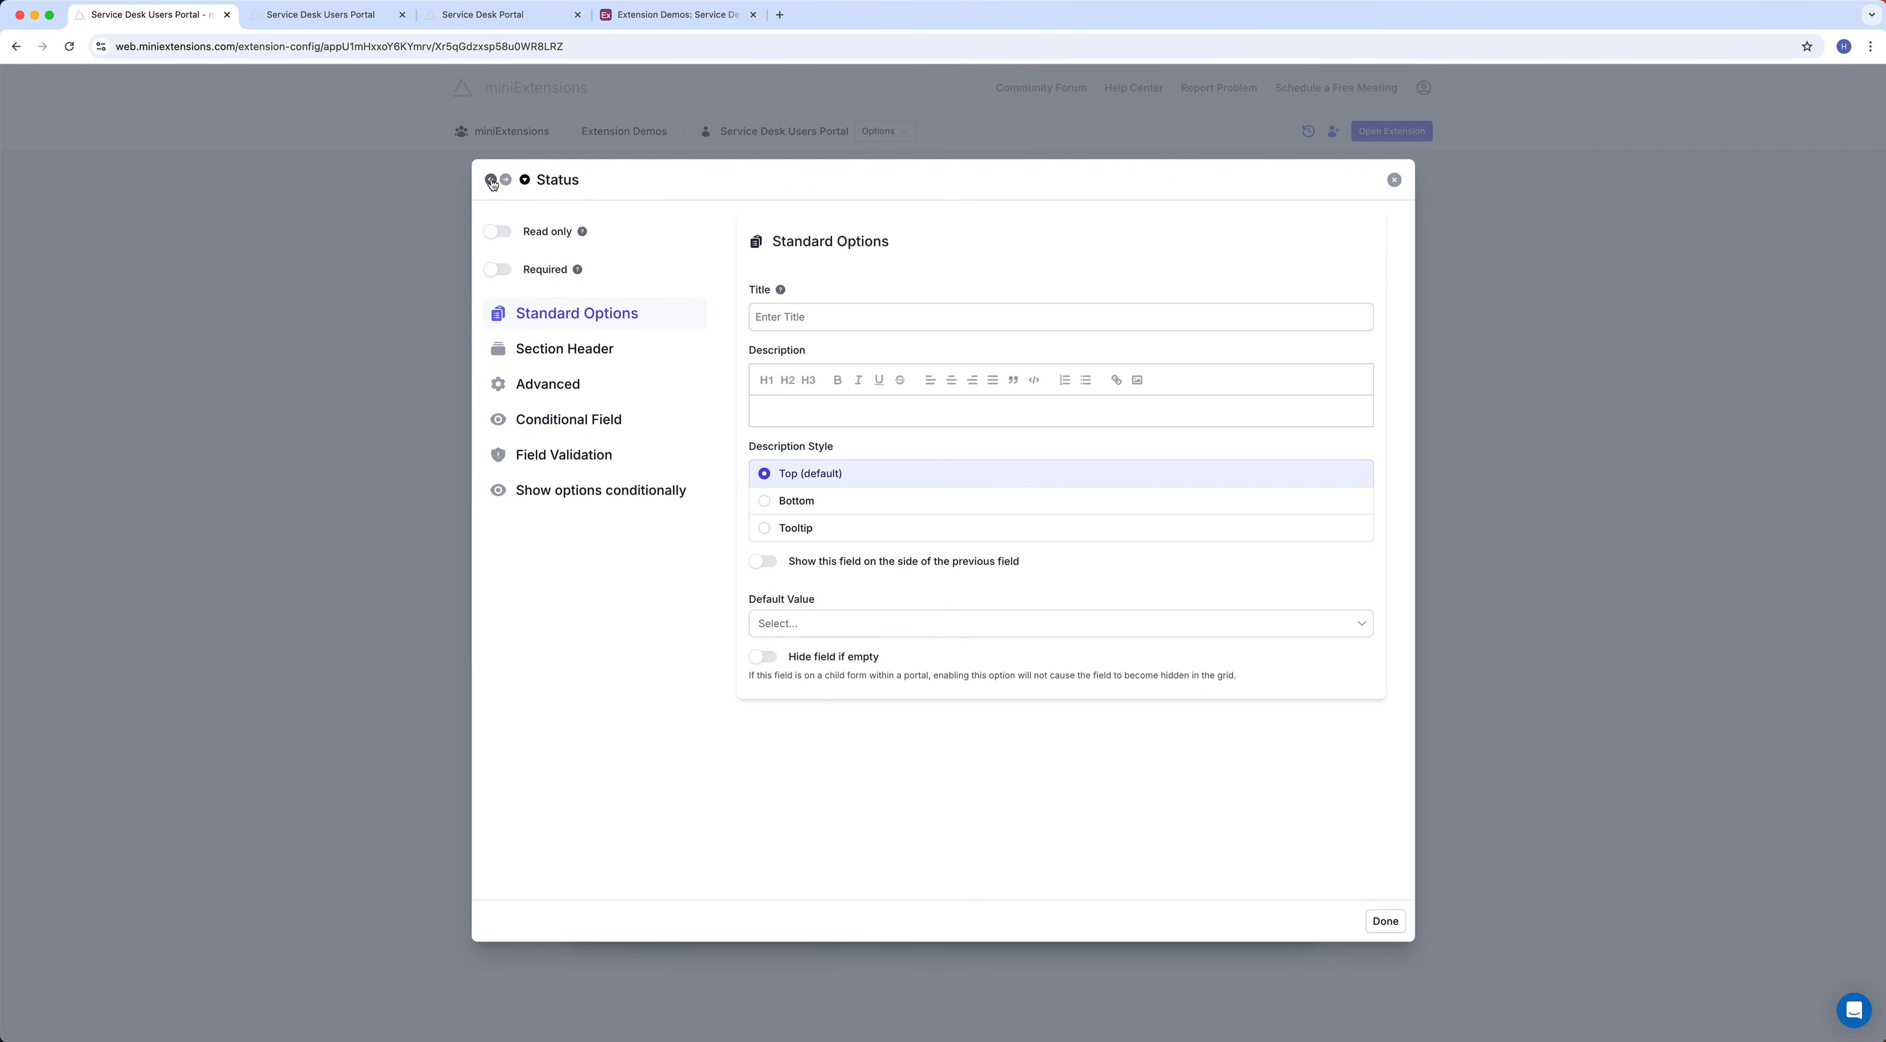
pyautogui.click(491, 180)
pyautogui.click(492, 180)
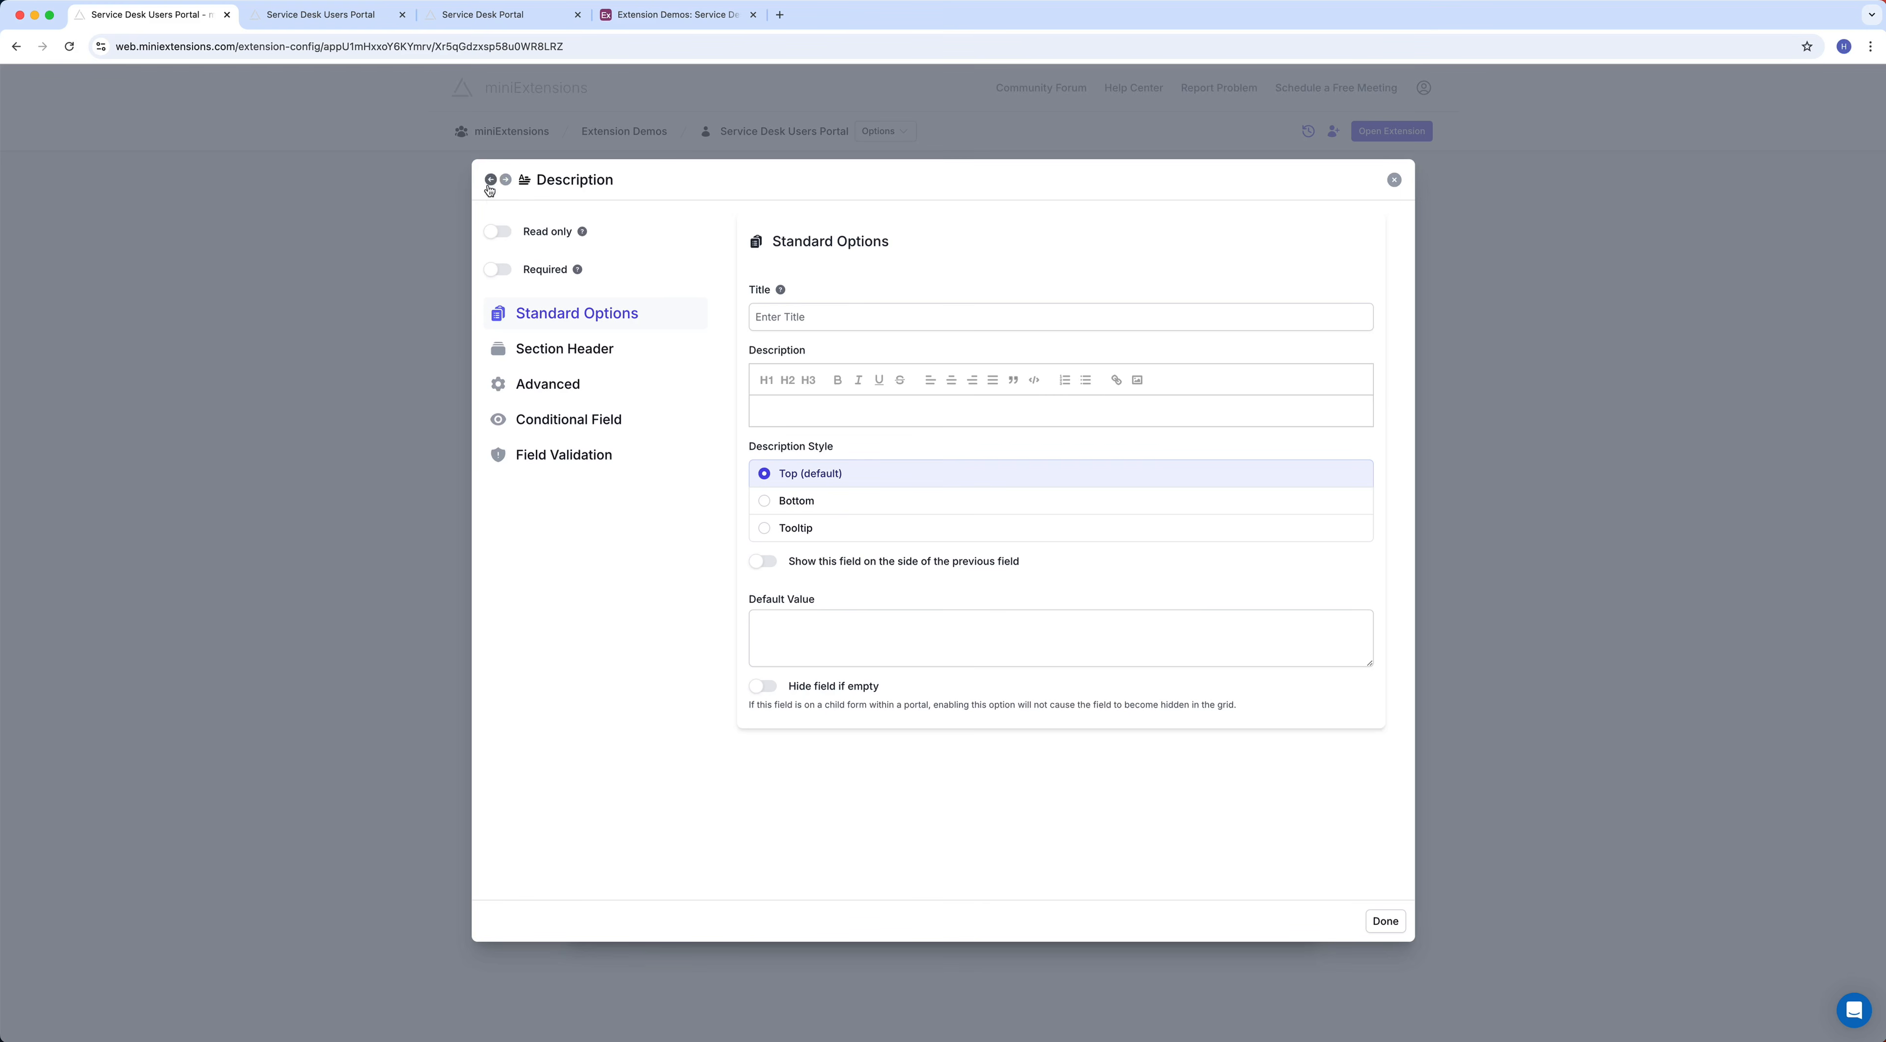
pyautogui.click(498, 232)
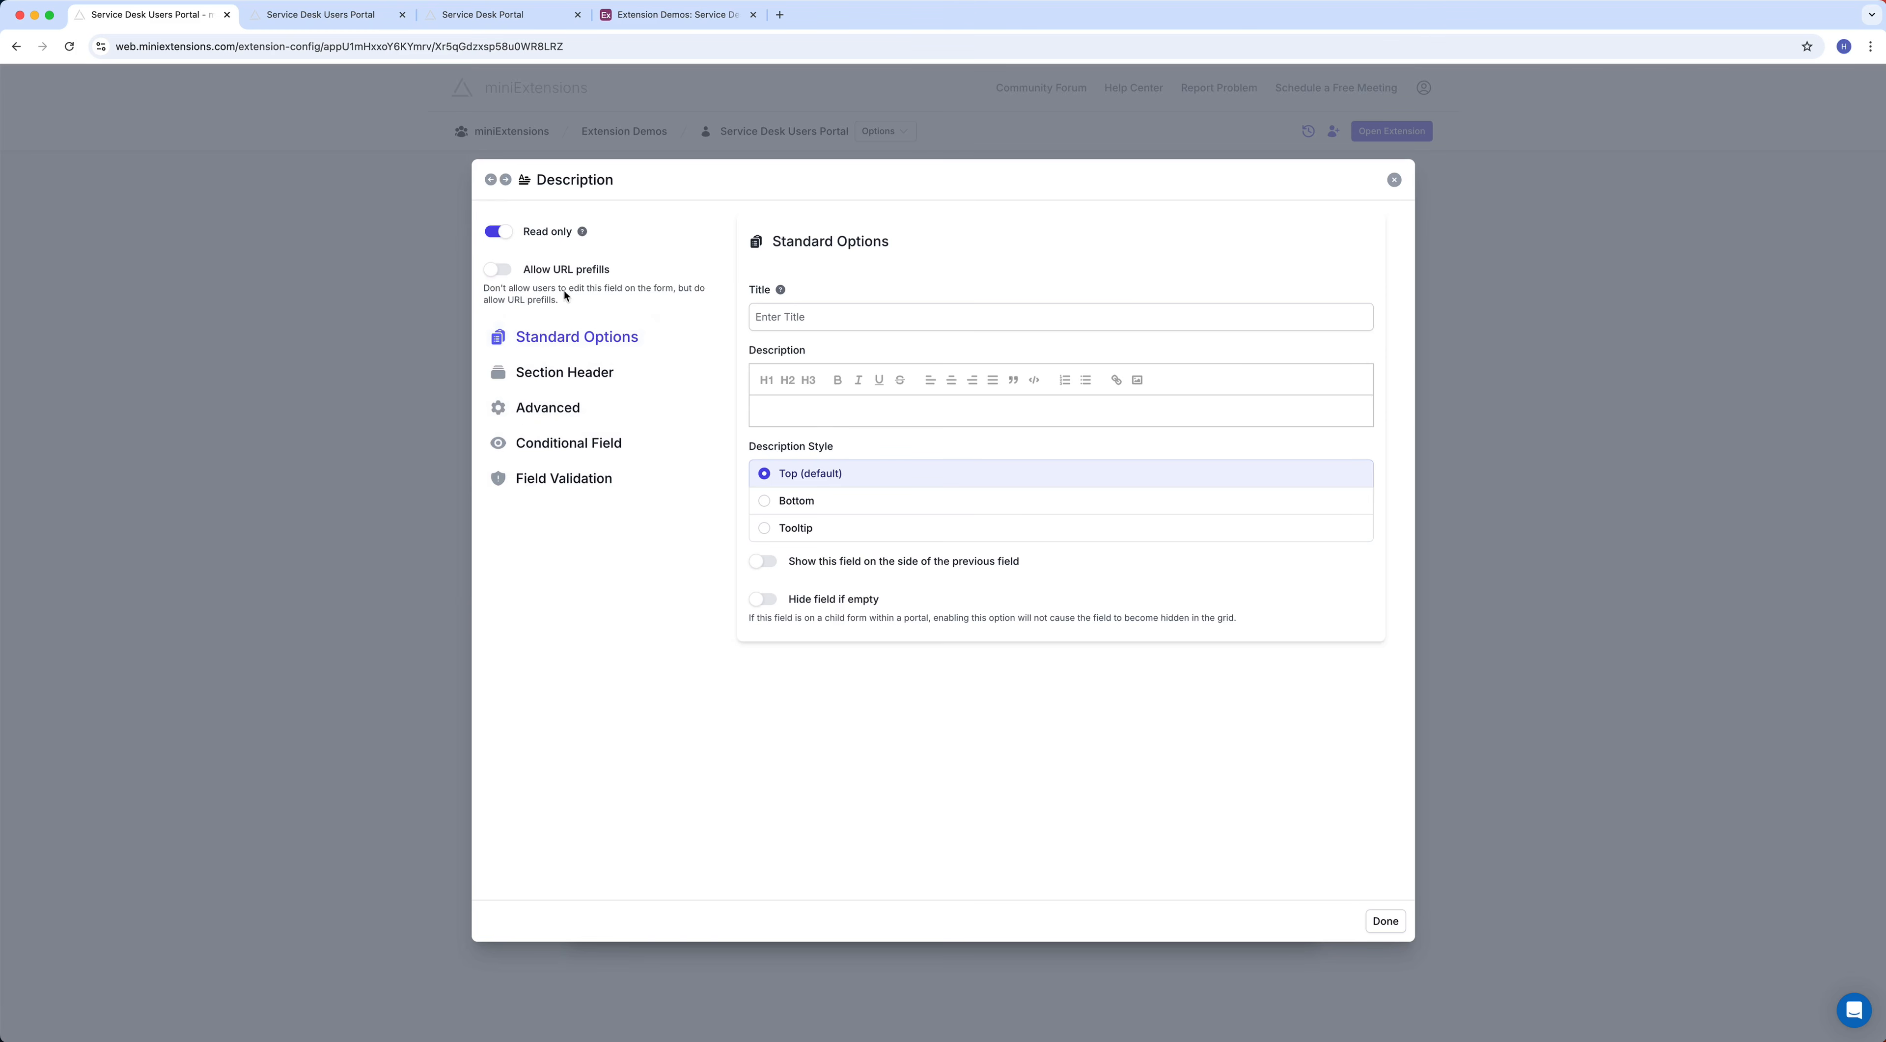
pyautogui.click(368, 630)
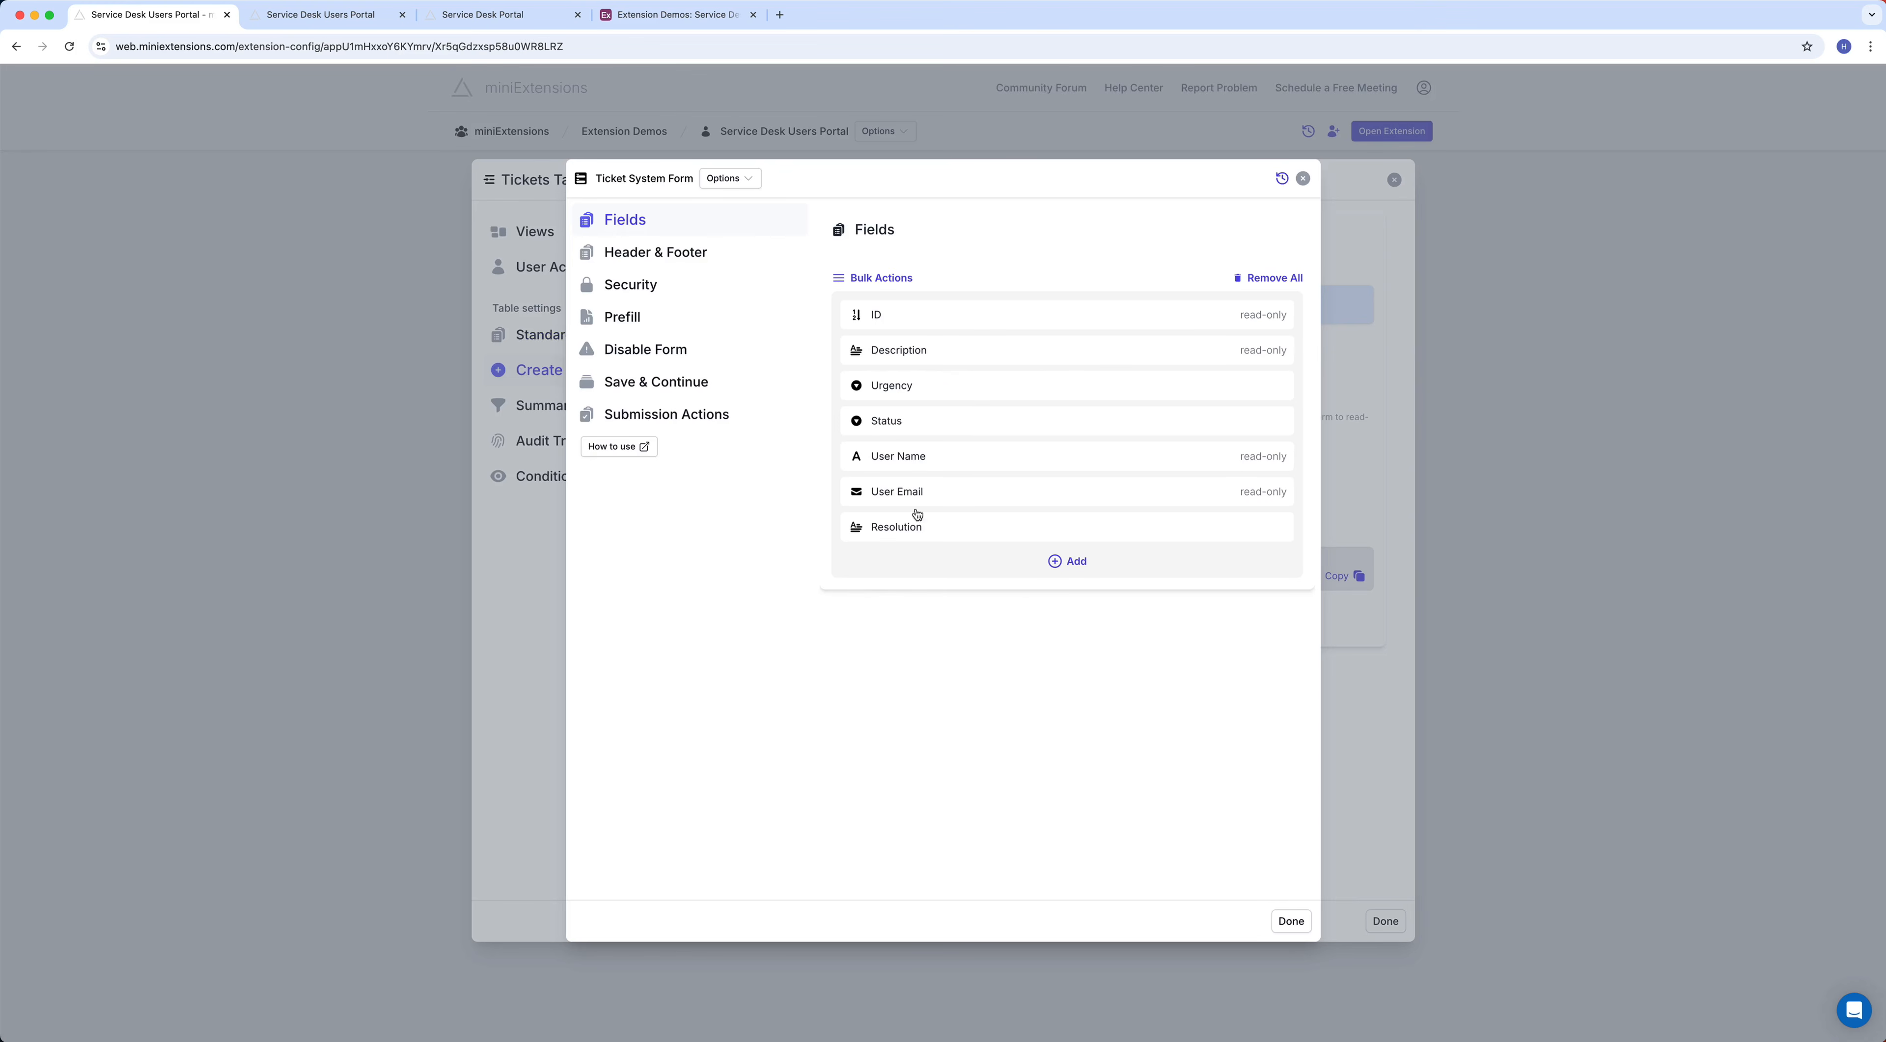
# Reload the live portal and test inline editing on ticket 9's Urgency, Status, User Name, User Email, Description and Resolution cells
pyautogui.click(343, 18)
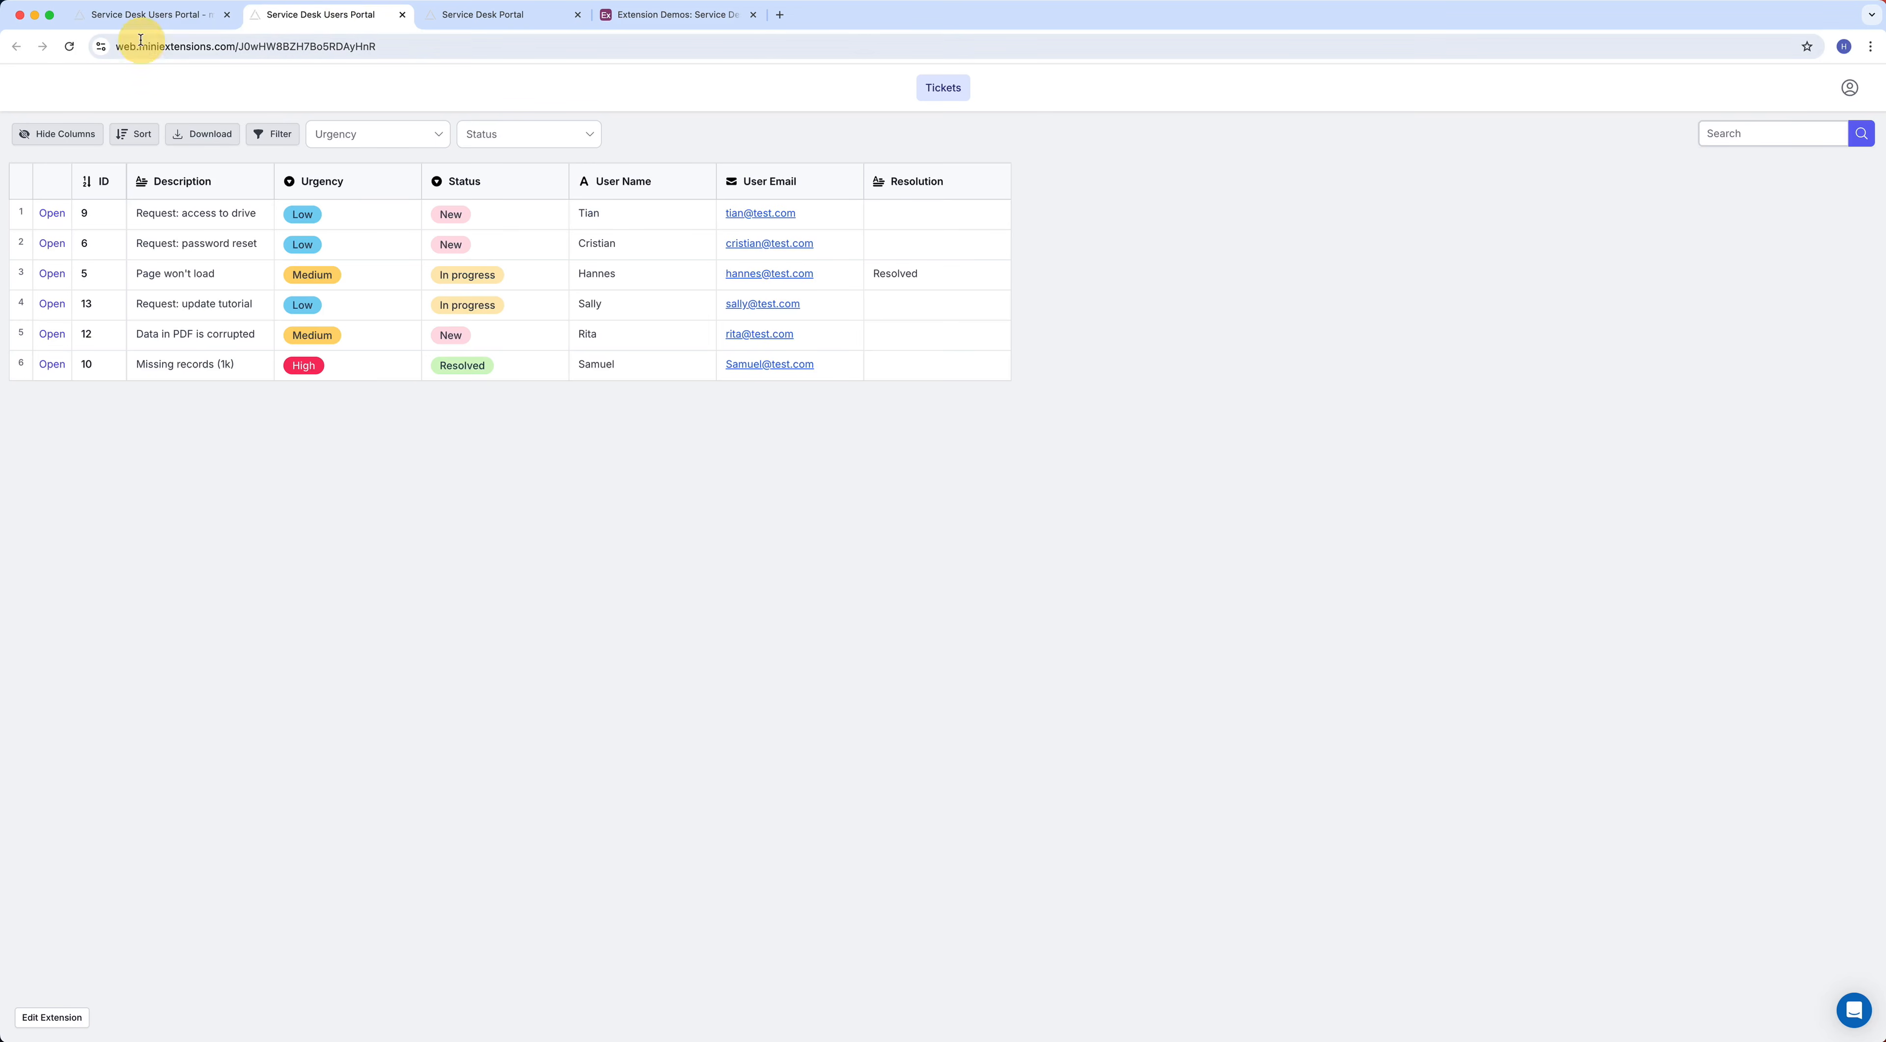
pyautogui.click(69, 46)
pyautogui.click(357, 217)
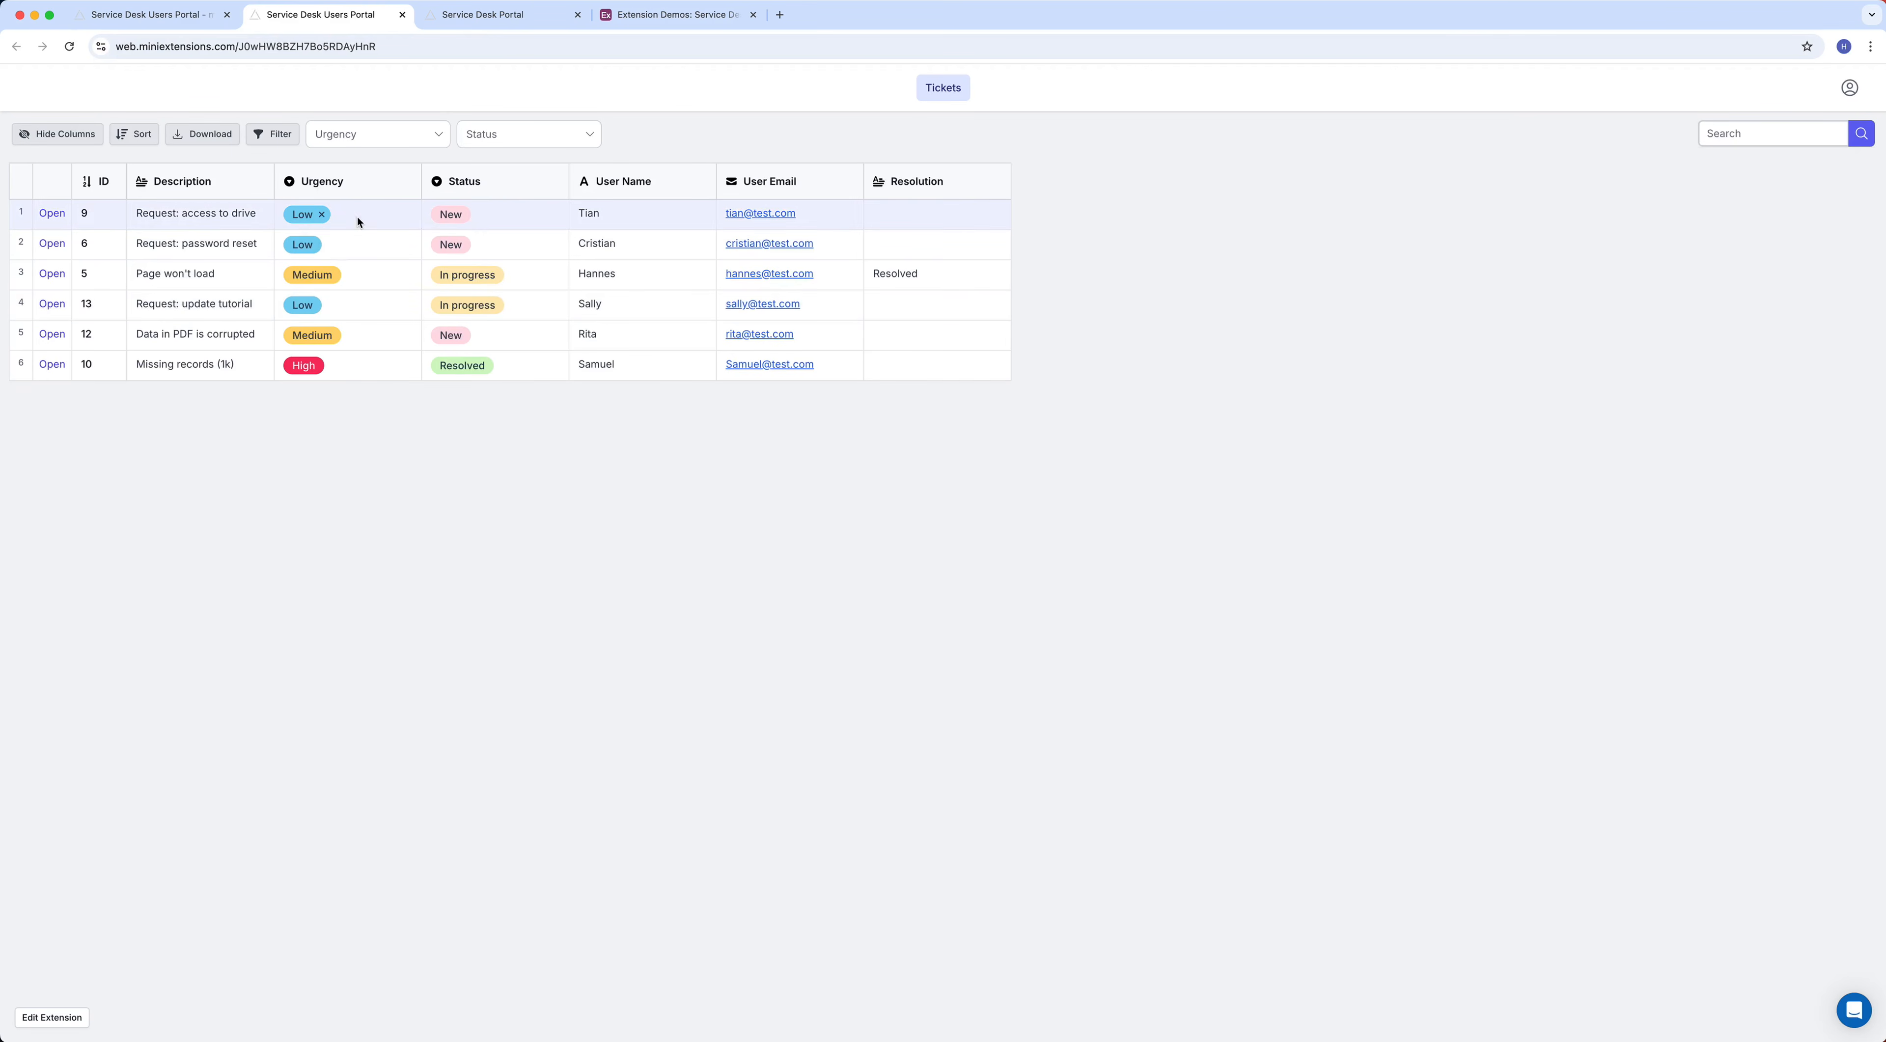
pyautogui.click(490, 218)
pyautogui.click(607, 217)
pyautogui.click(817, 216)
pyautogui.click(147, 210)
pyautogui.doubleClick(151, 212)
pyautogui.moveTo(167, 212); pyautogui.dragTo(235, 208)
pyautogui.moveTo(590, 214); pyautogui.dragTo(656, 219)
pyautogui.click(856, 216)
pyautogui.doubleClick(914, 227)
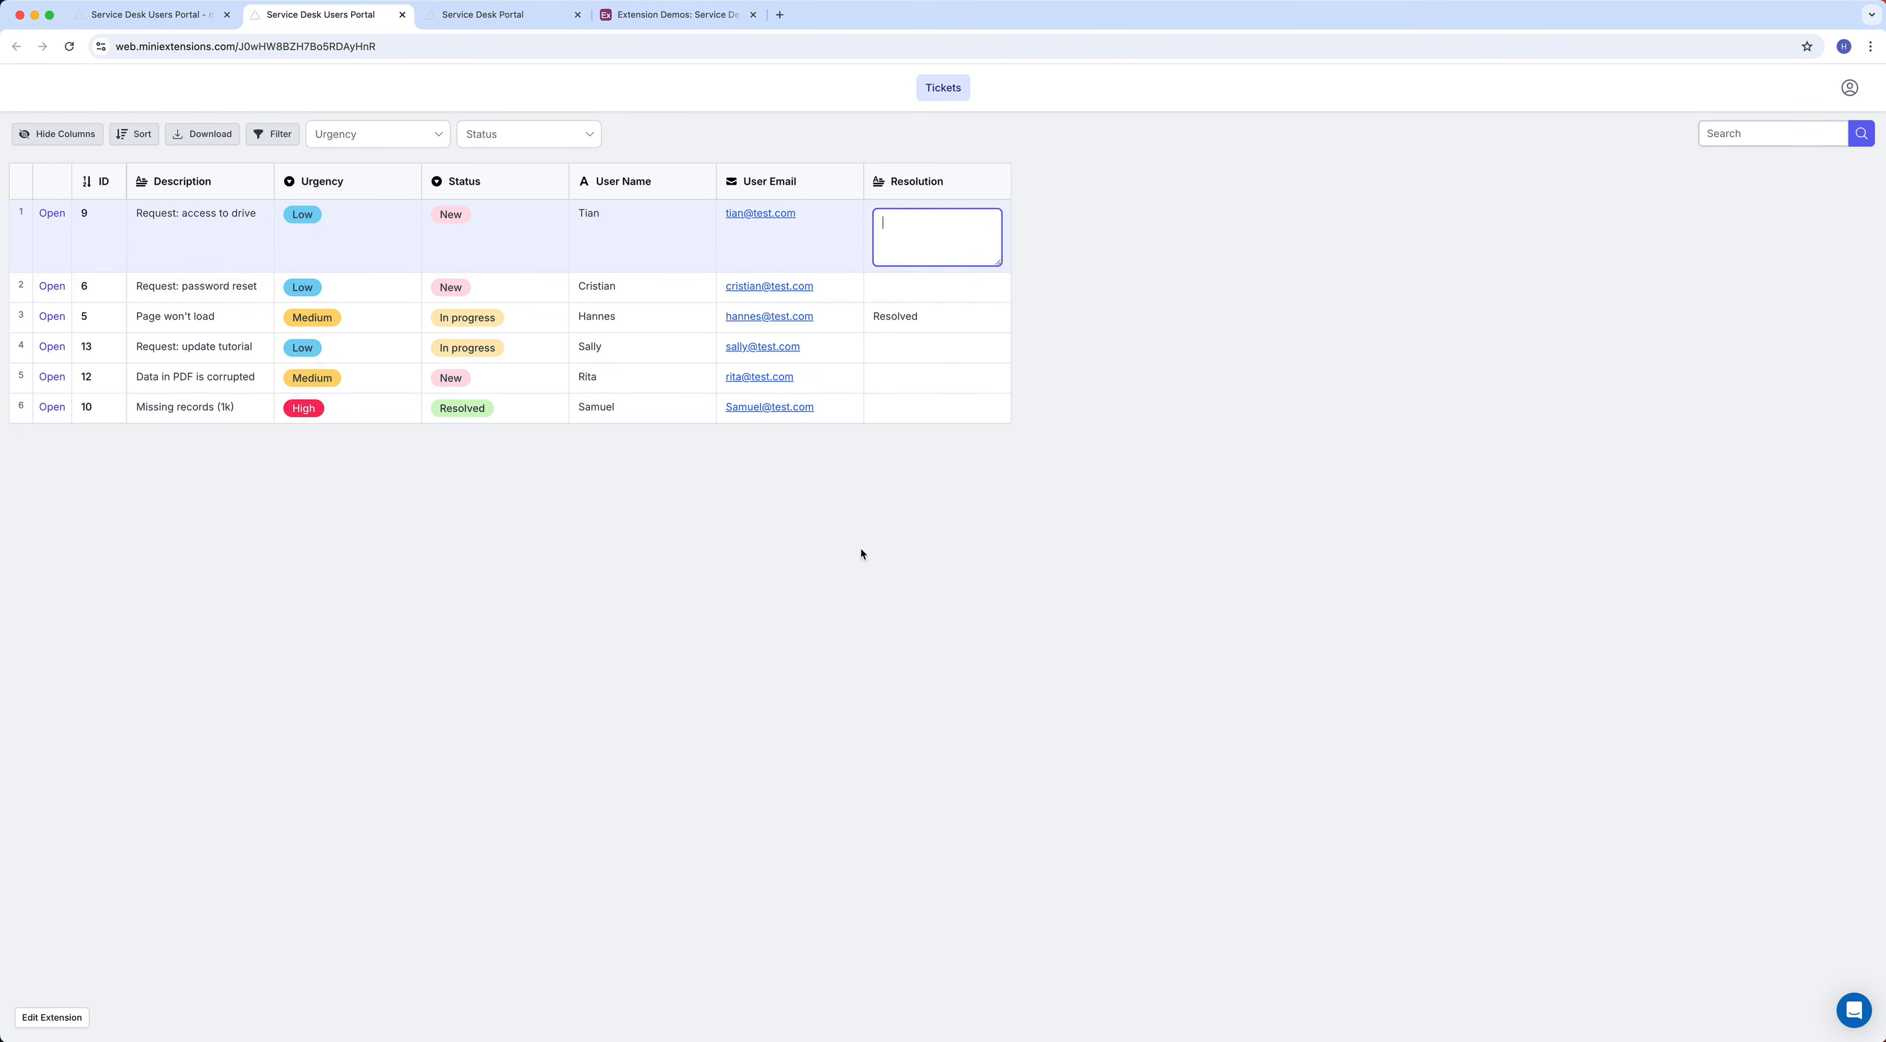
pyautogui.click(636, 672)
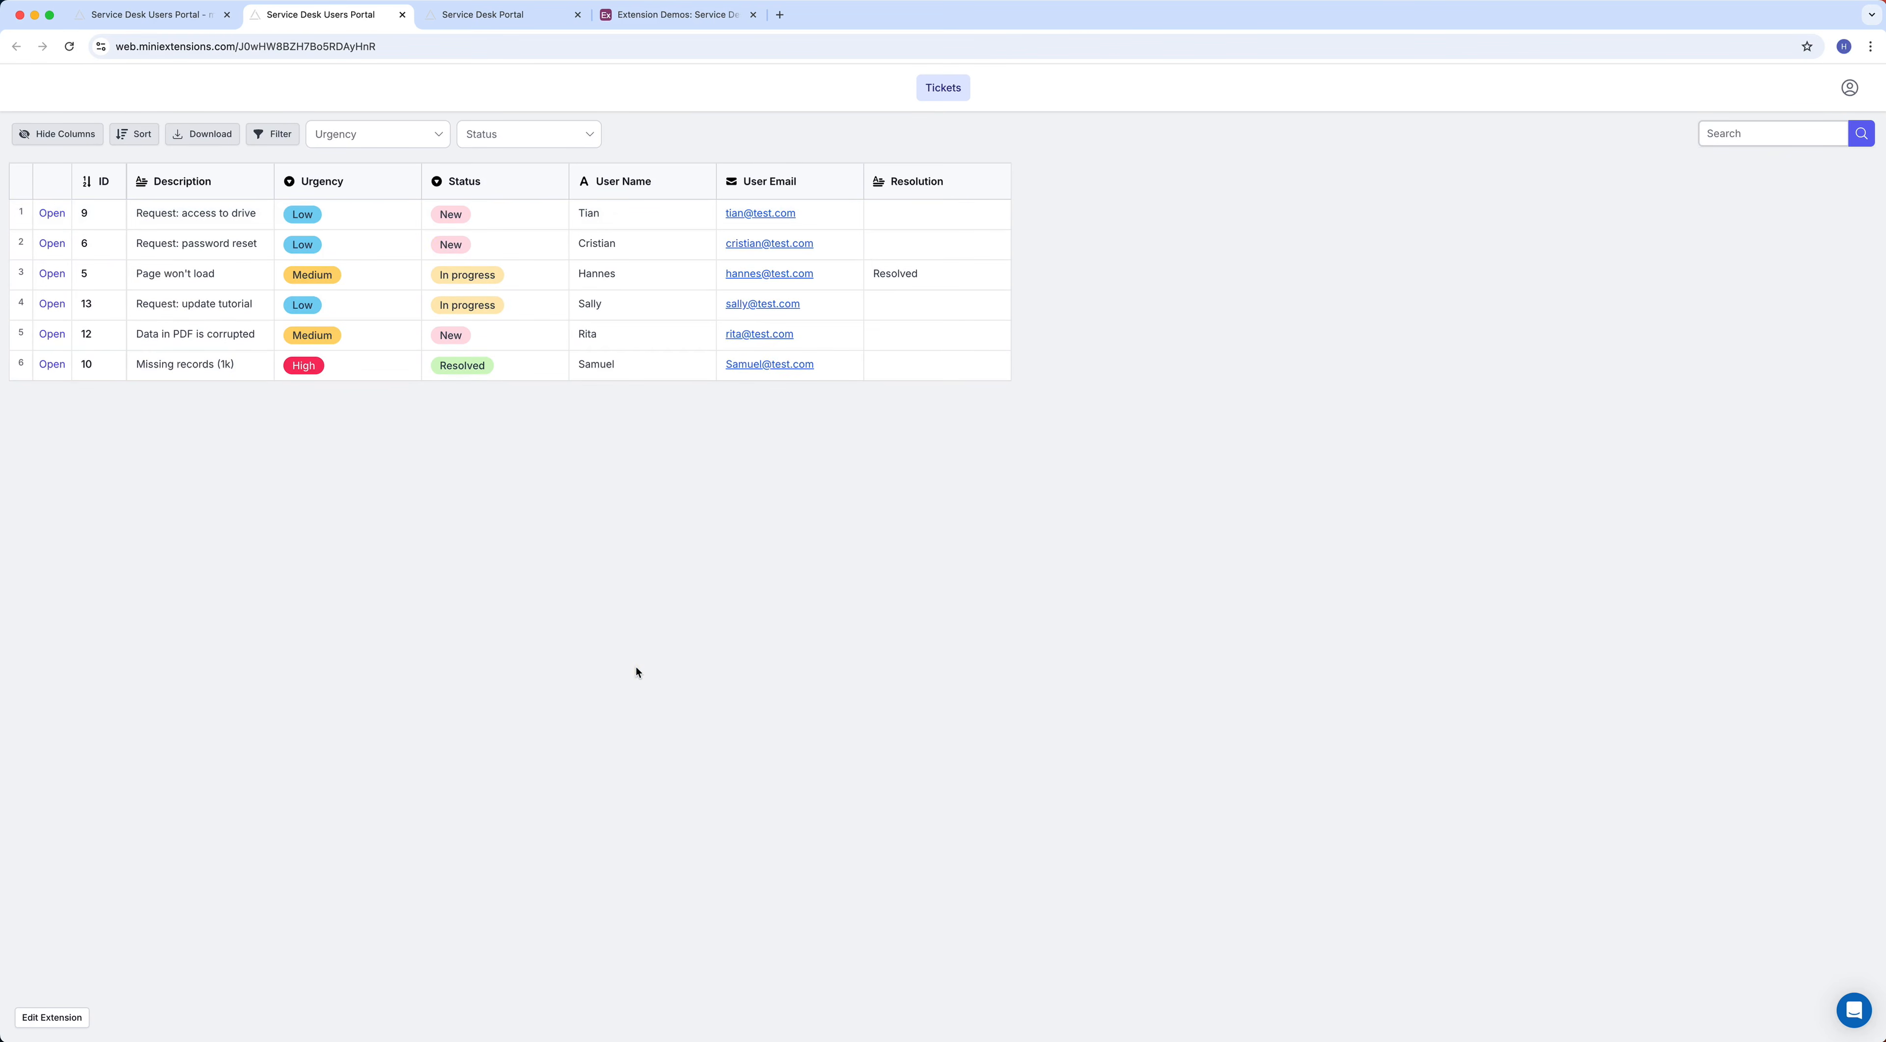
# Close the Ticket System Form configuration and return to the Tickets Table's Create & Expand Records settings
pyautogui.click(146, 15)
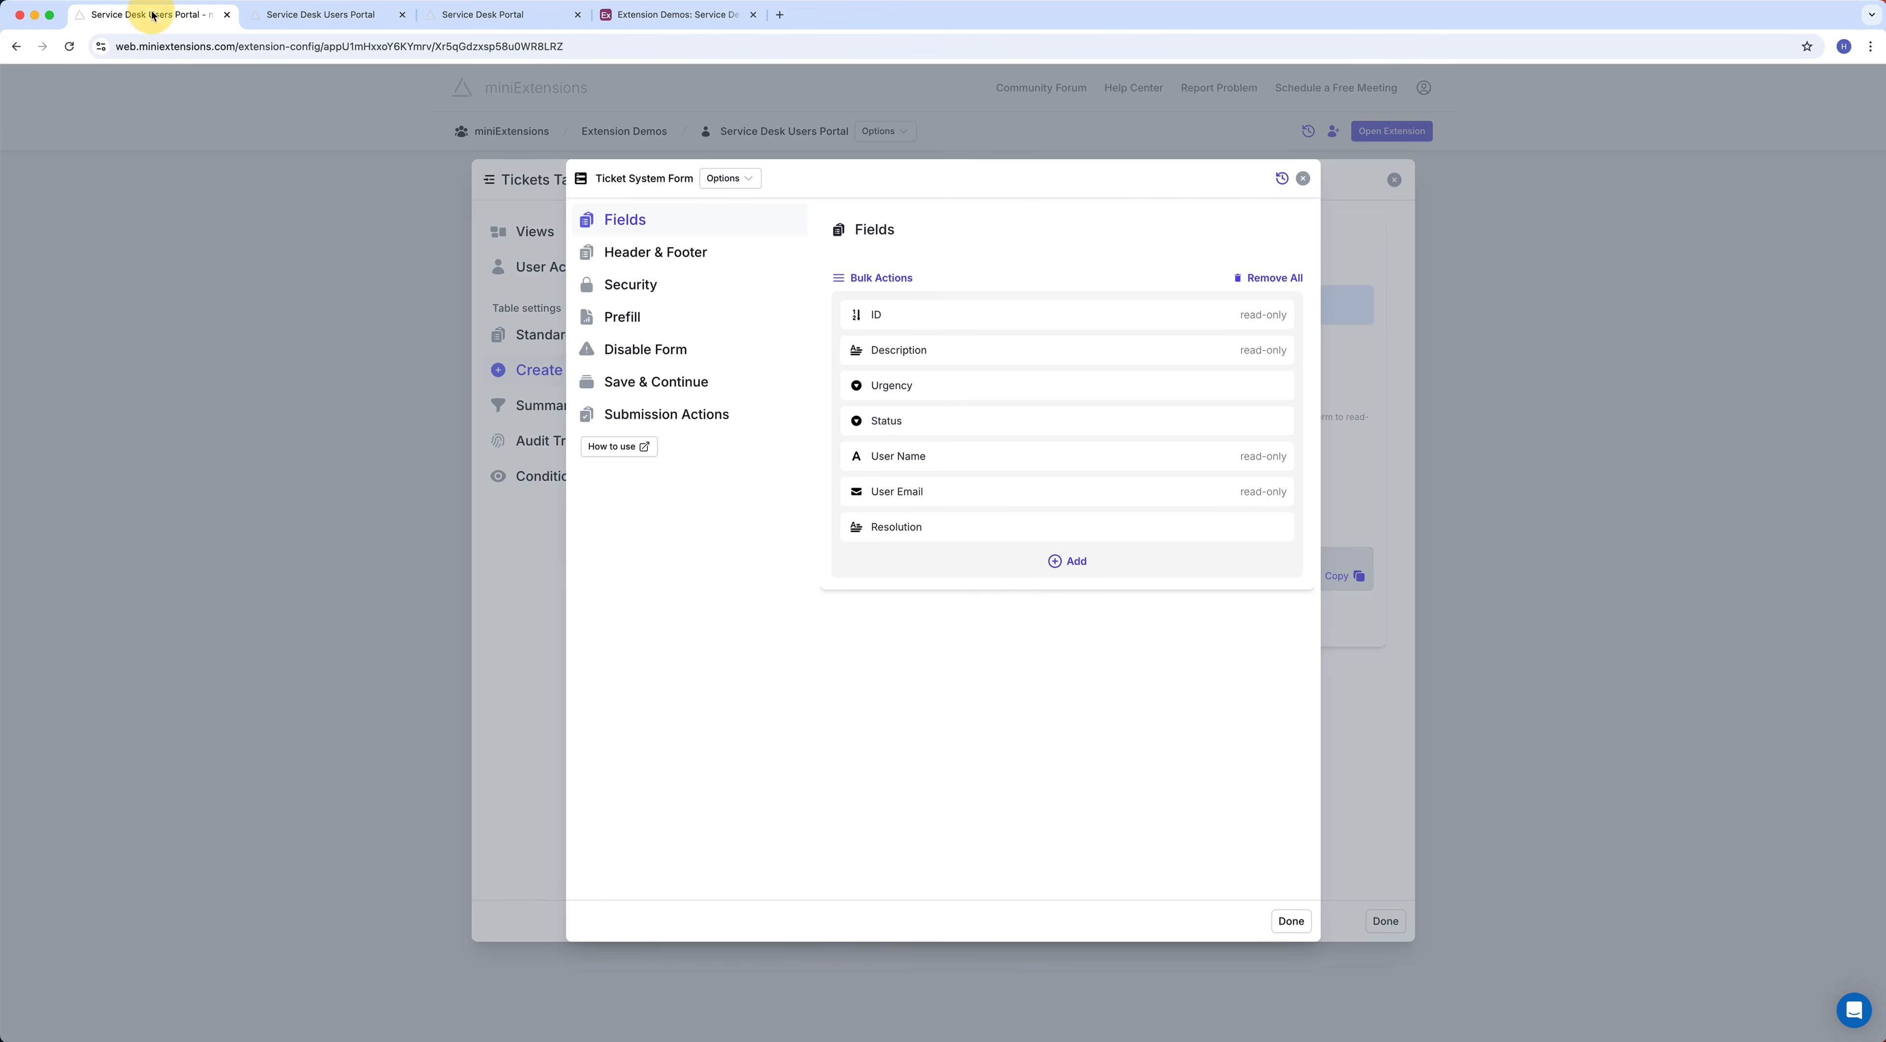
pyautogui.click(527, 603)
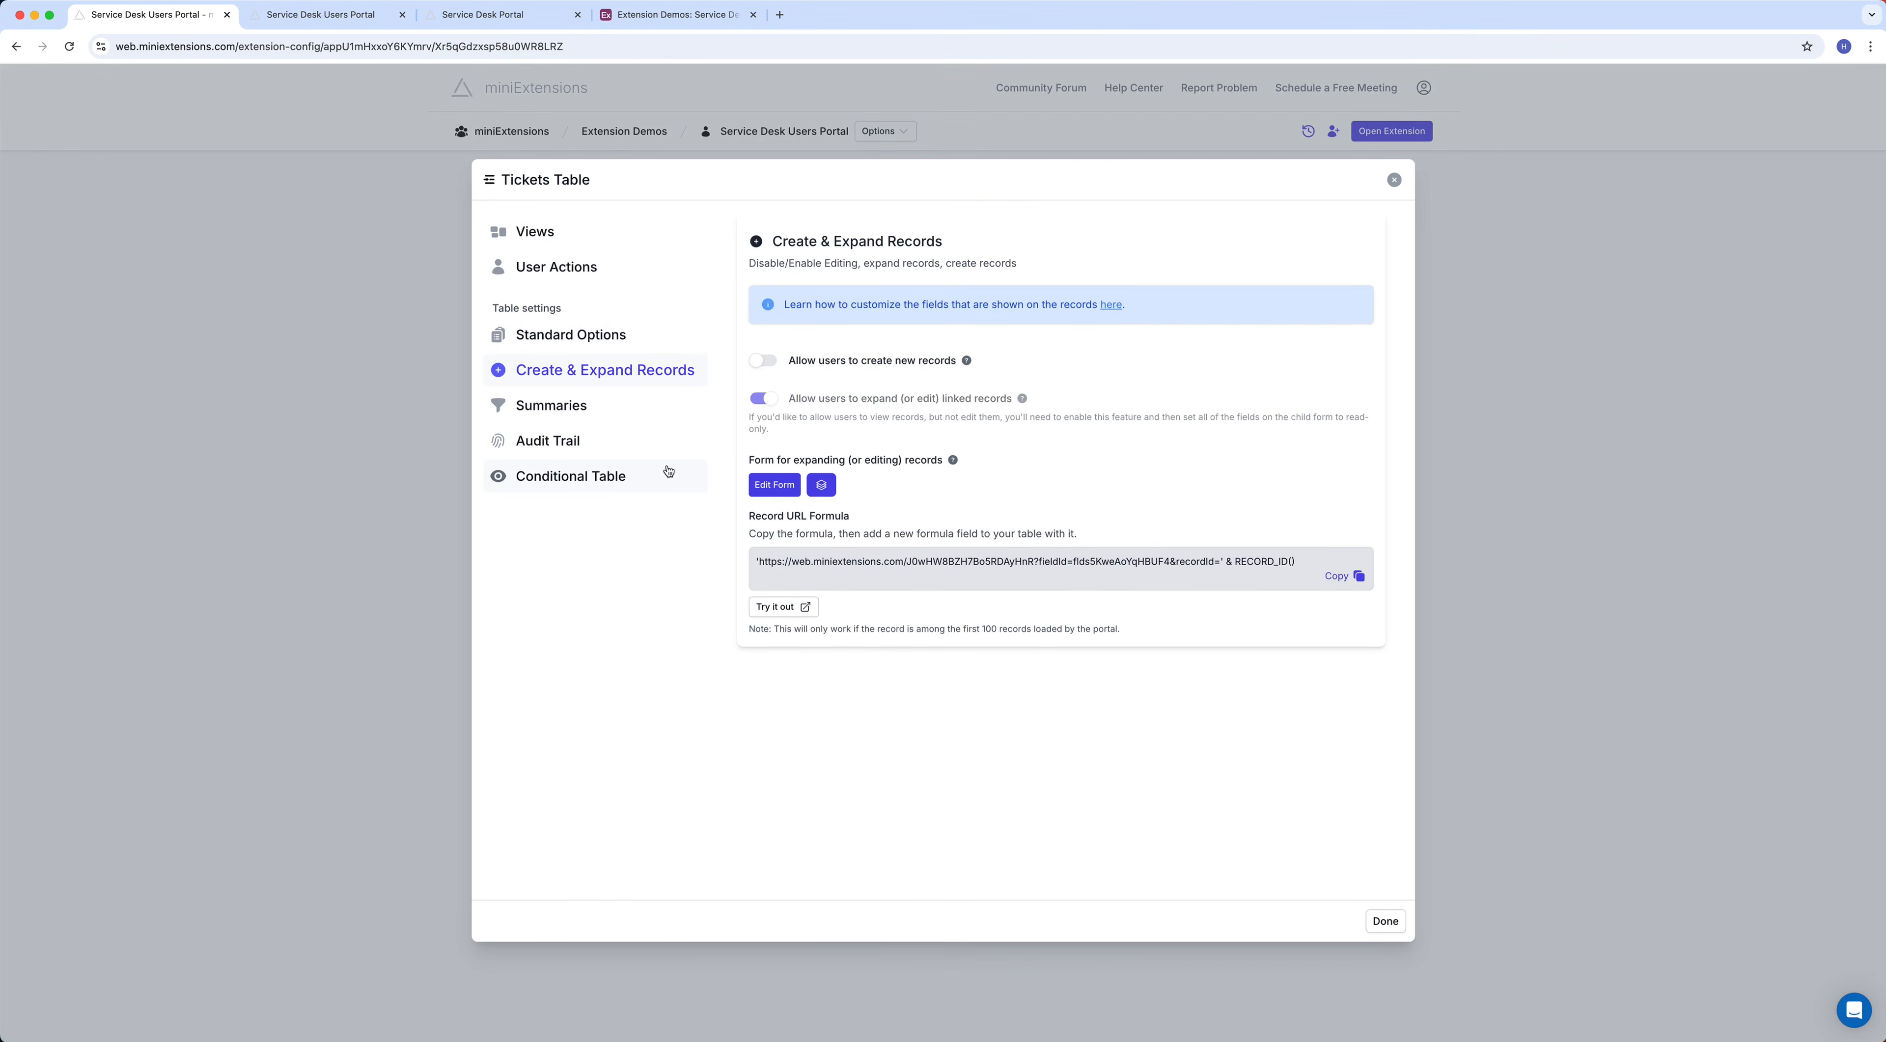
# Try adding a visibility condition to the Tickets Table, look through its field choices, and delete the condition
pyautogui.click(575, 486)
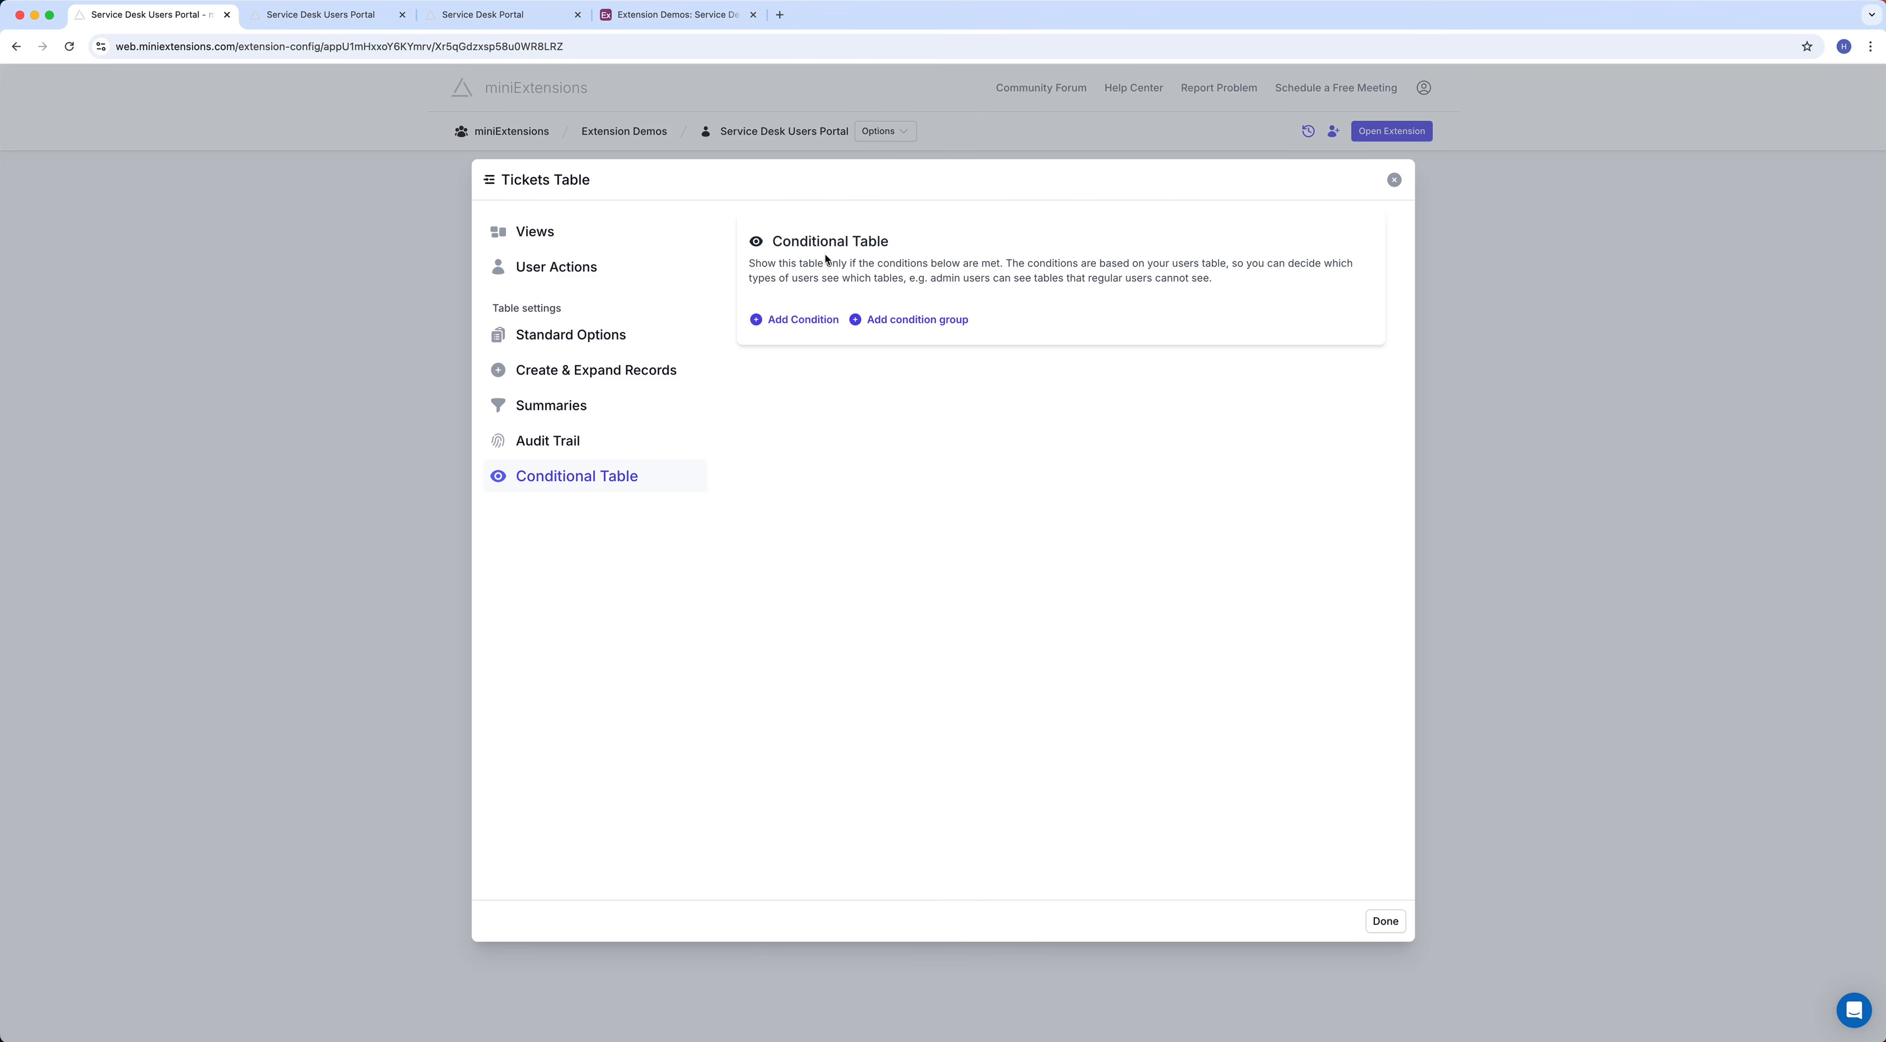
pyautogui.click(797, 319)
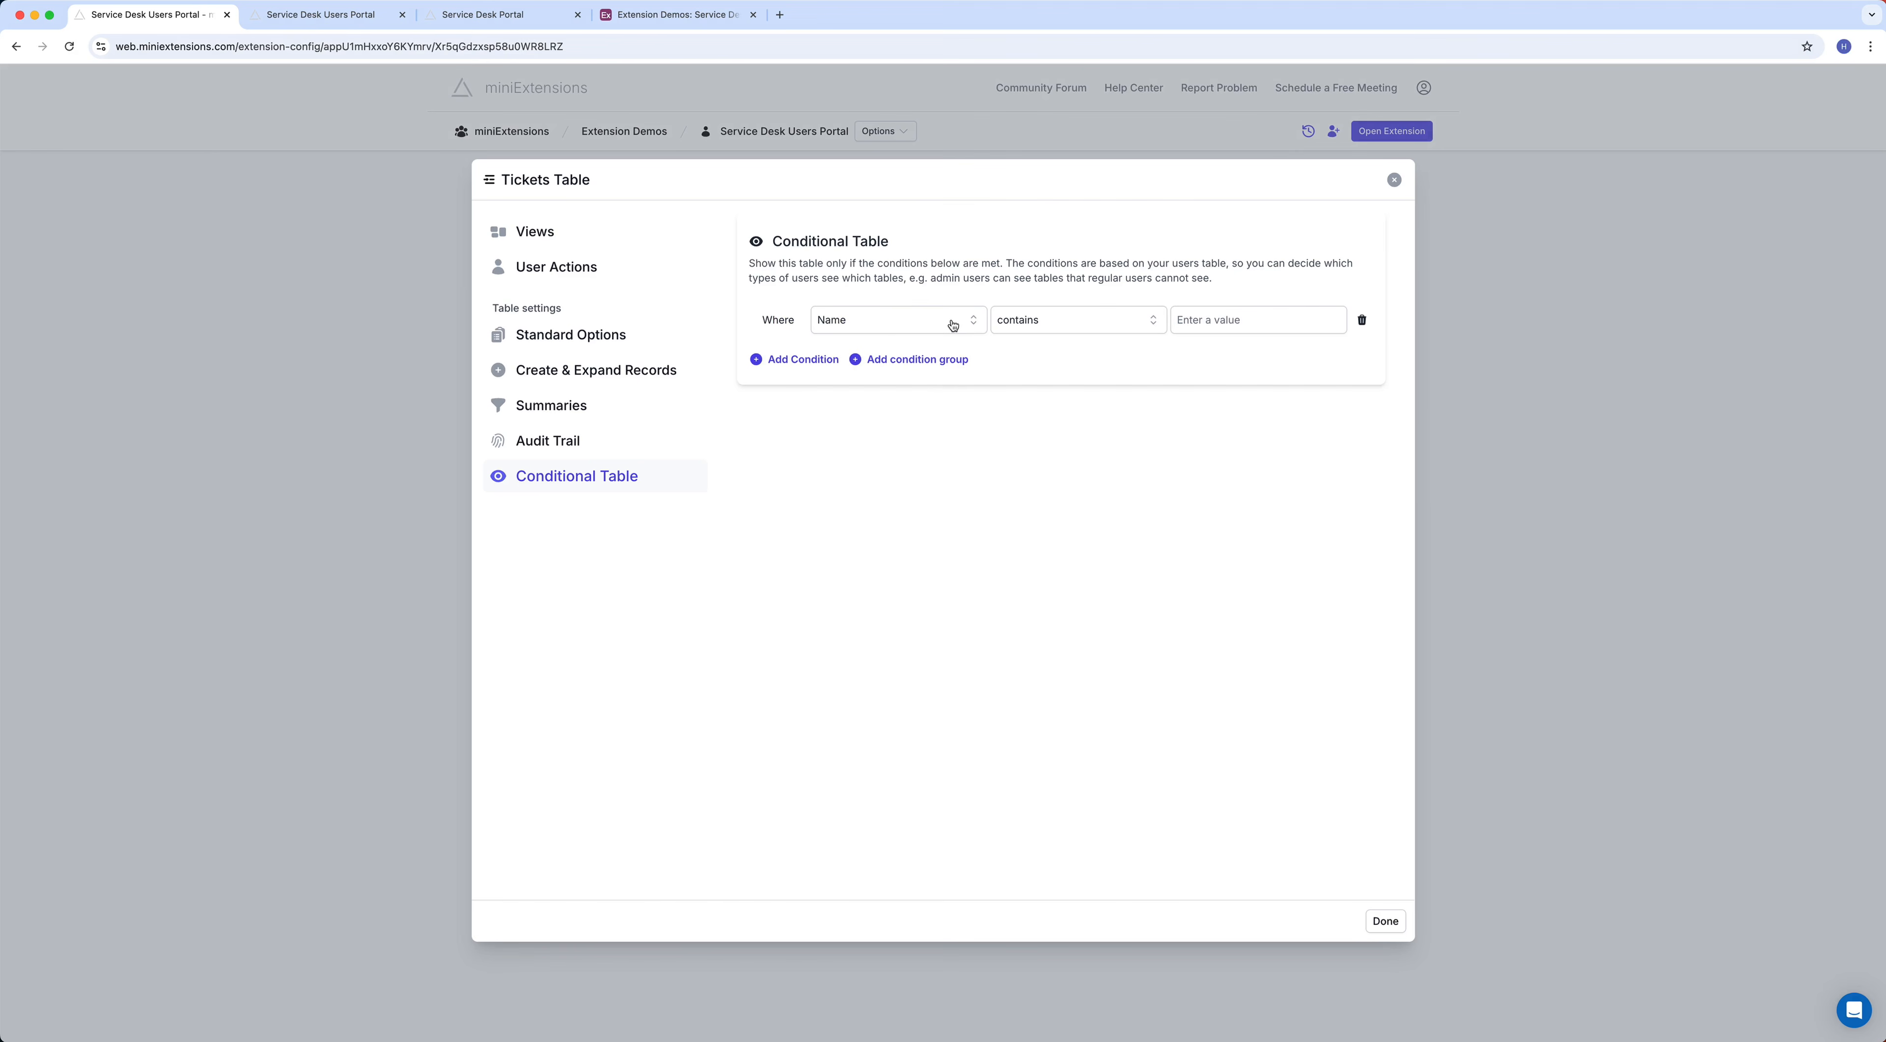
pyautogui.click(882, 316)
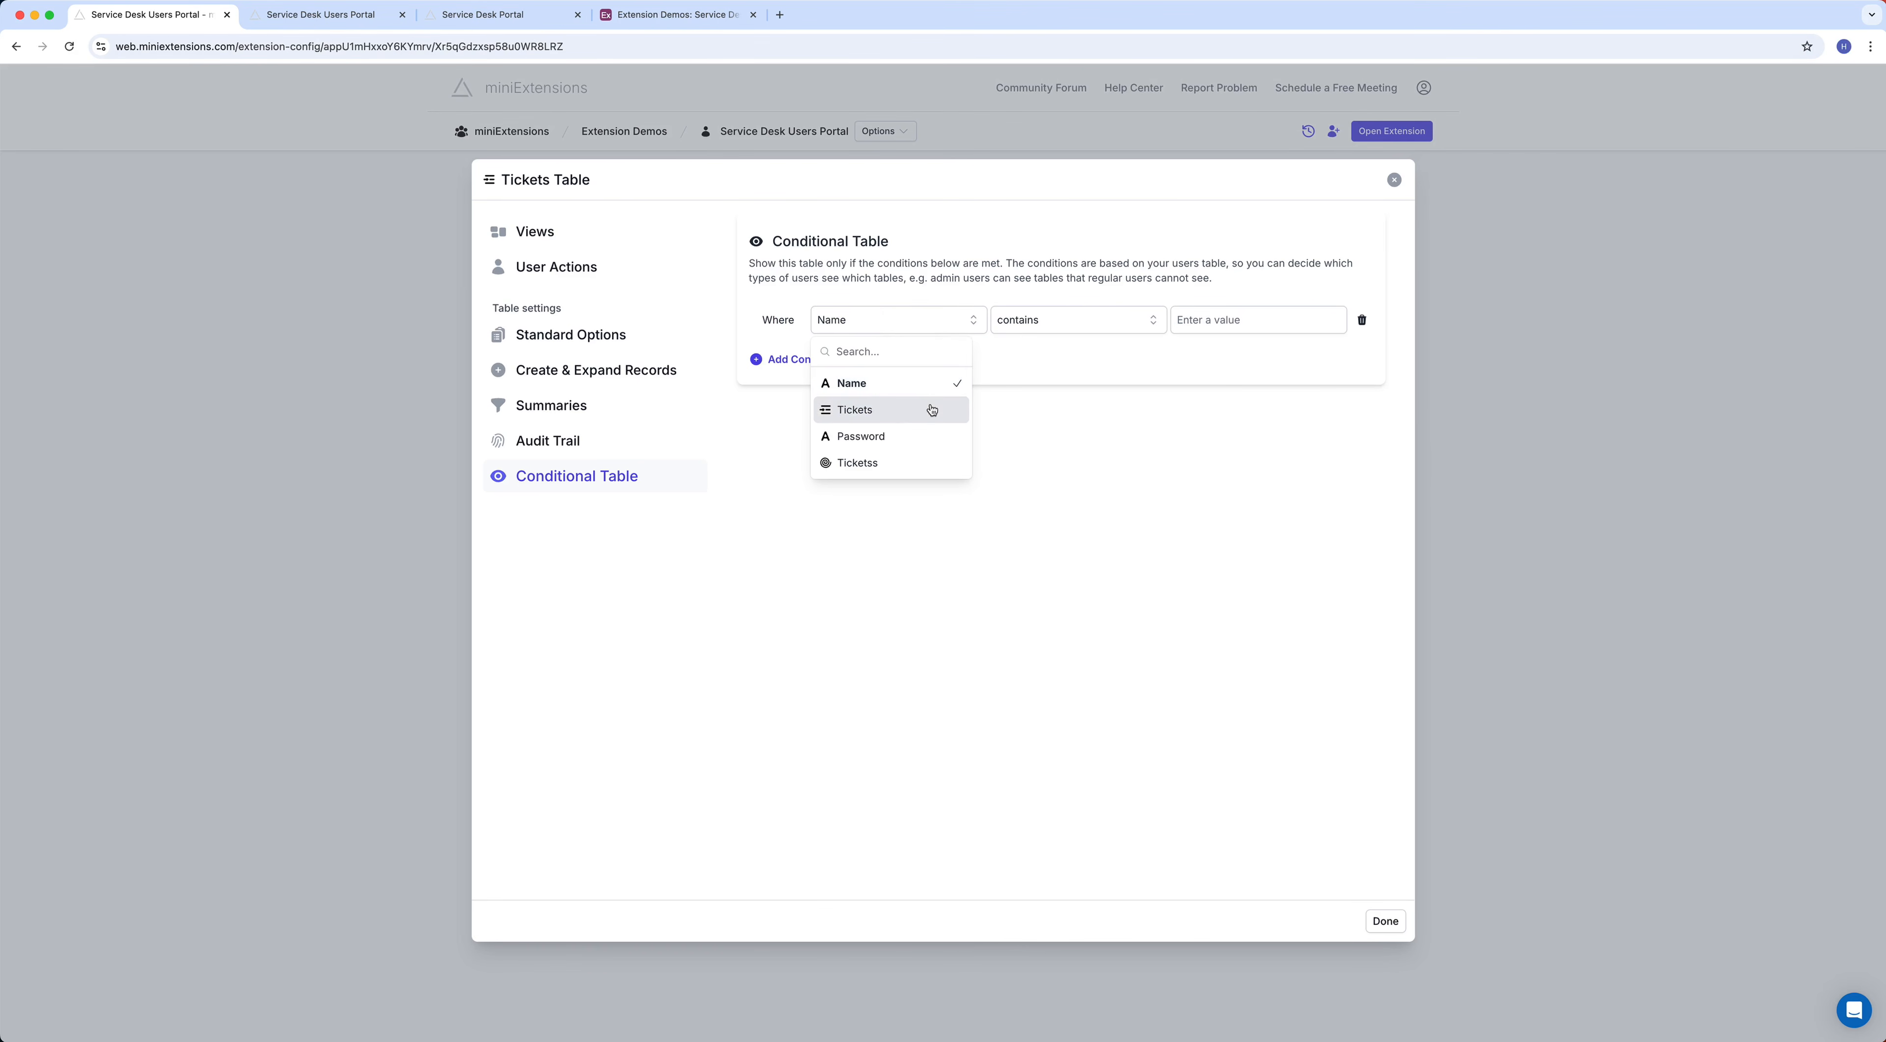
pyautogui.click(1054, 370)
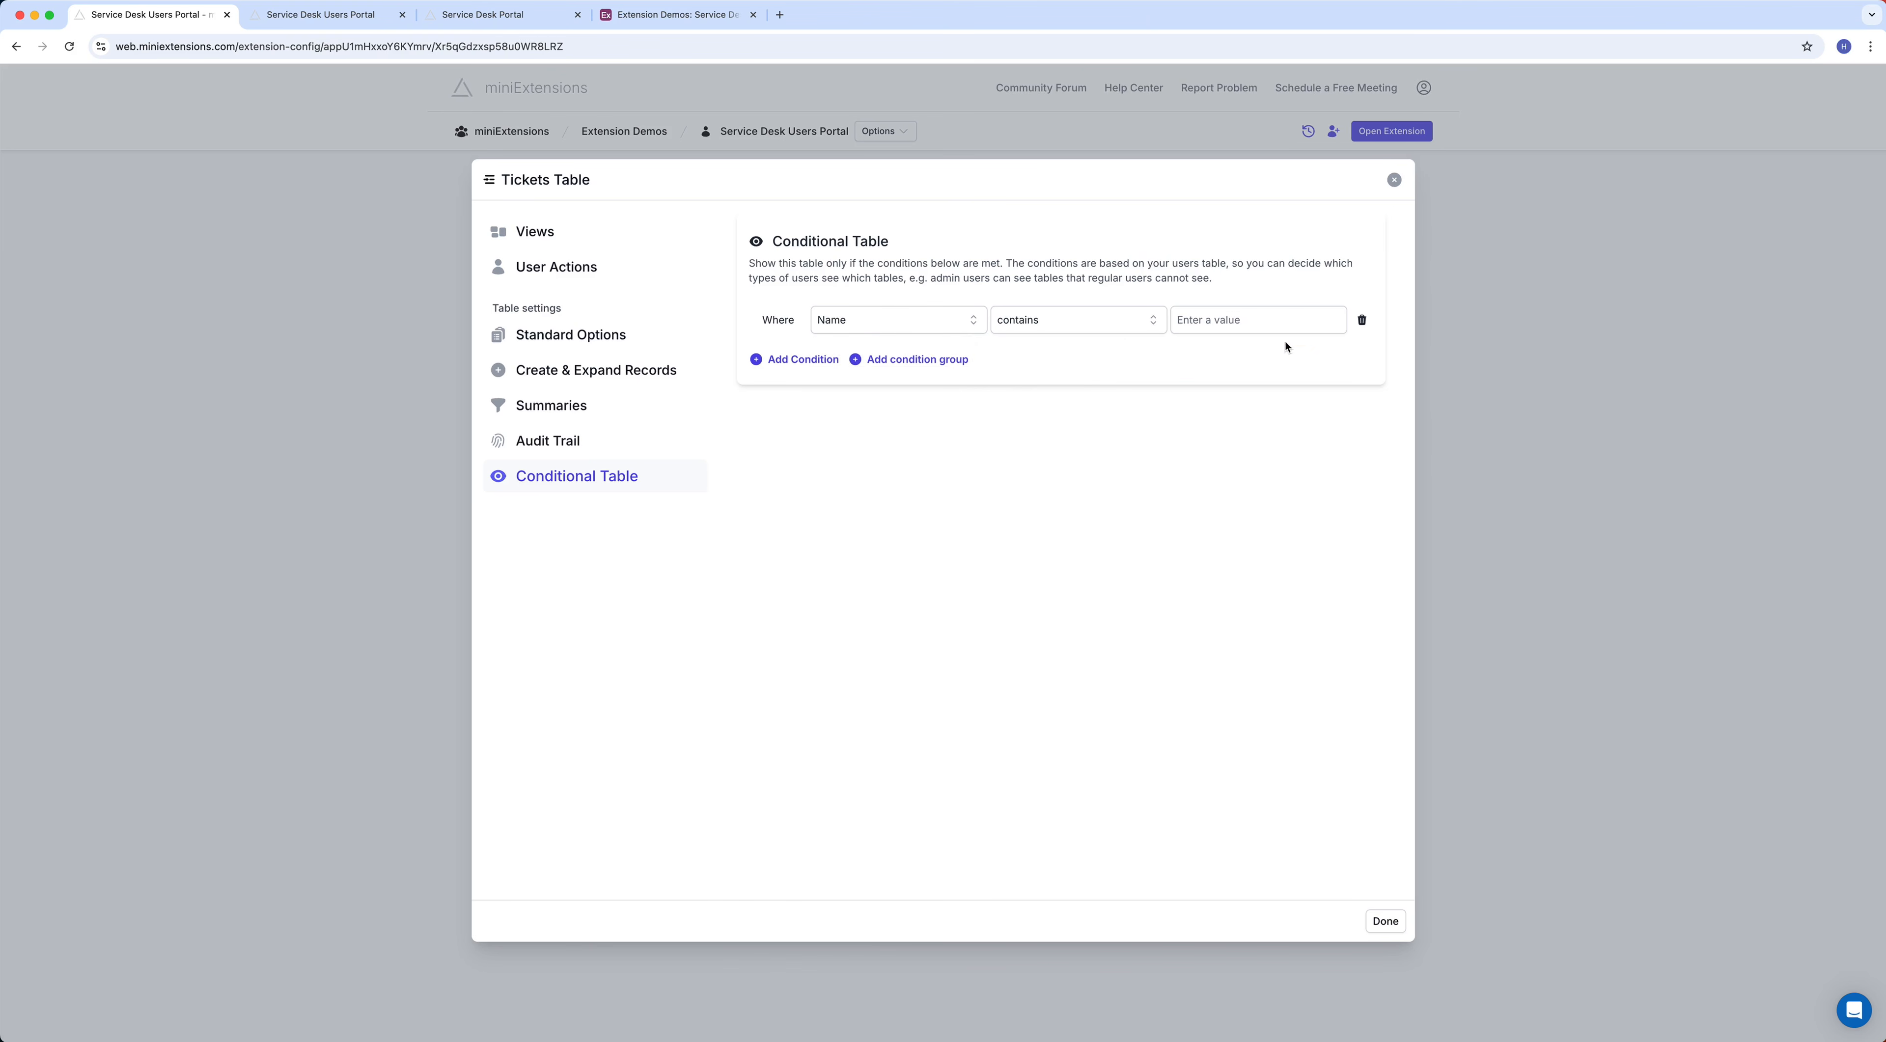
pyautogui.click(1363, 320)
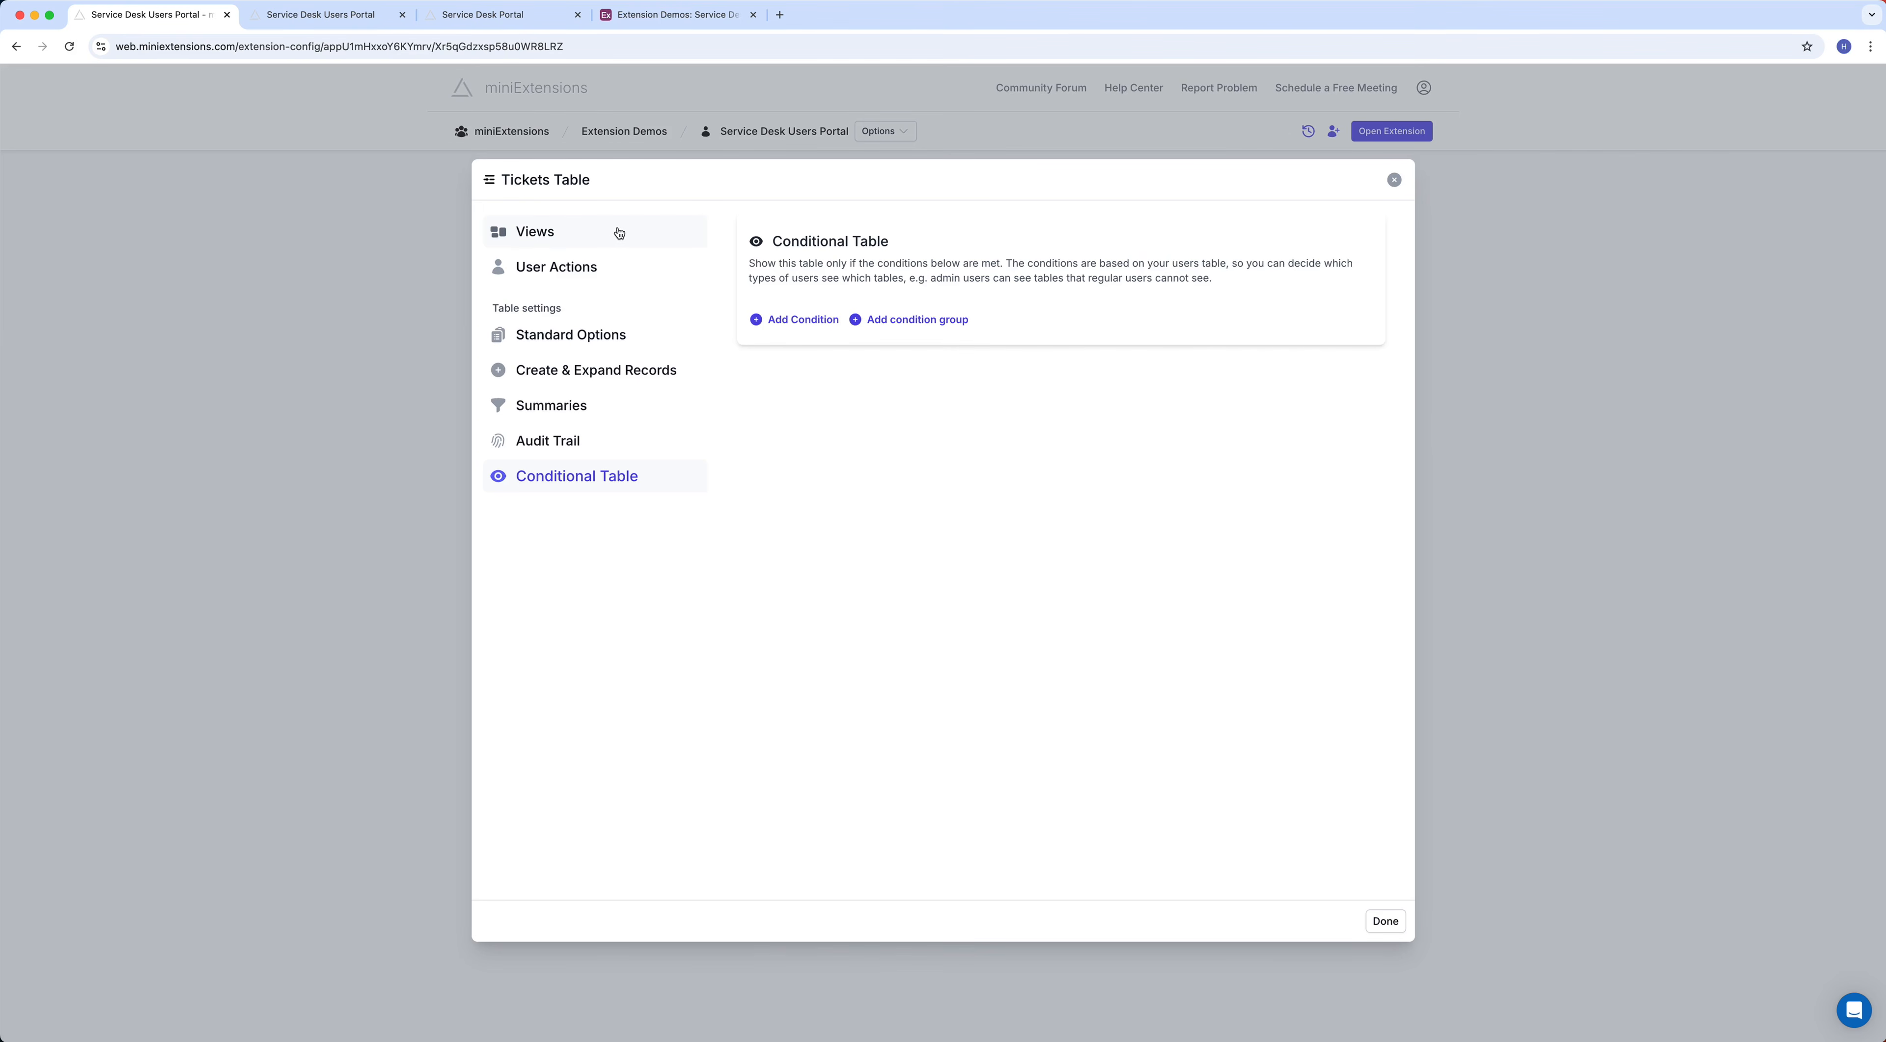
# Review the view types available for the Tickets Table's default view settings and close the list without changing anything
pyautogui.click(540, 239)
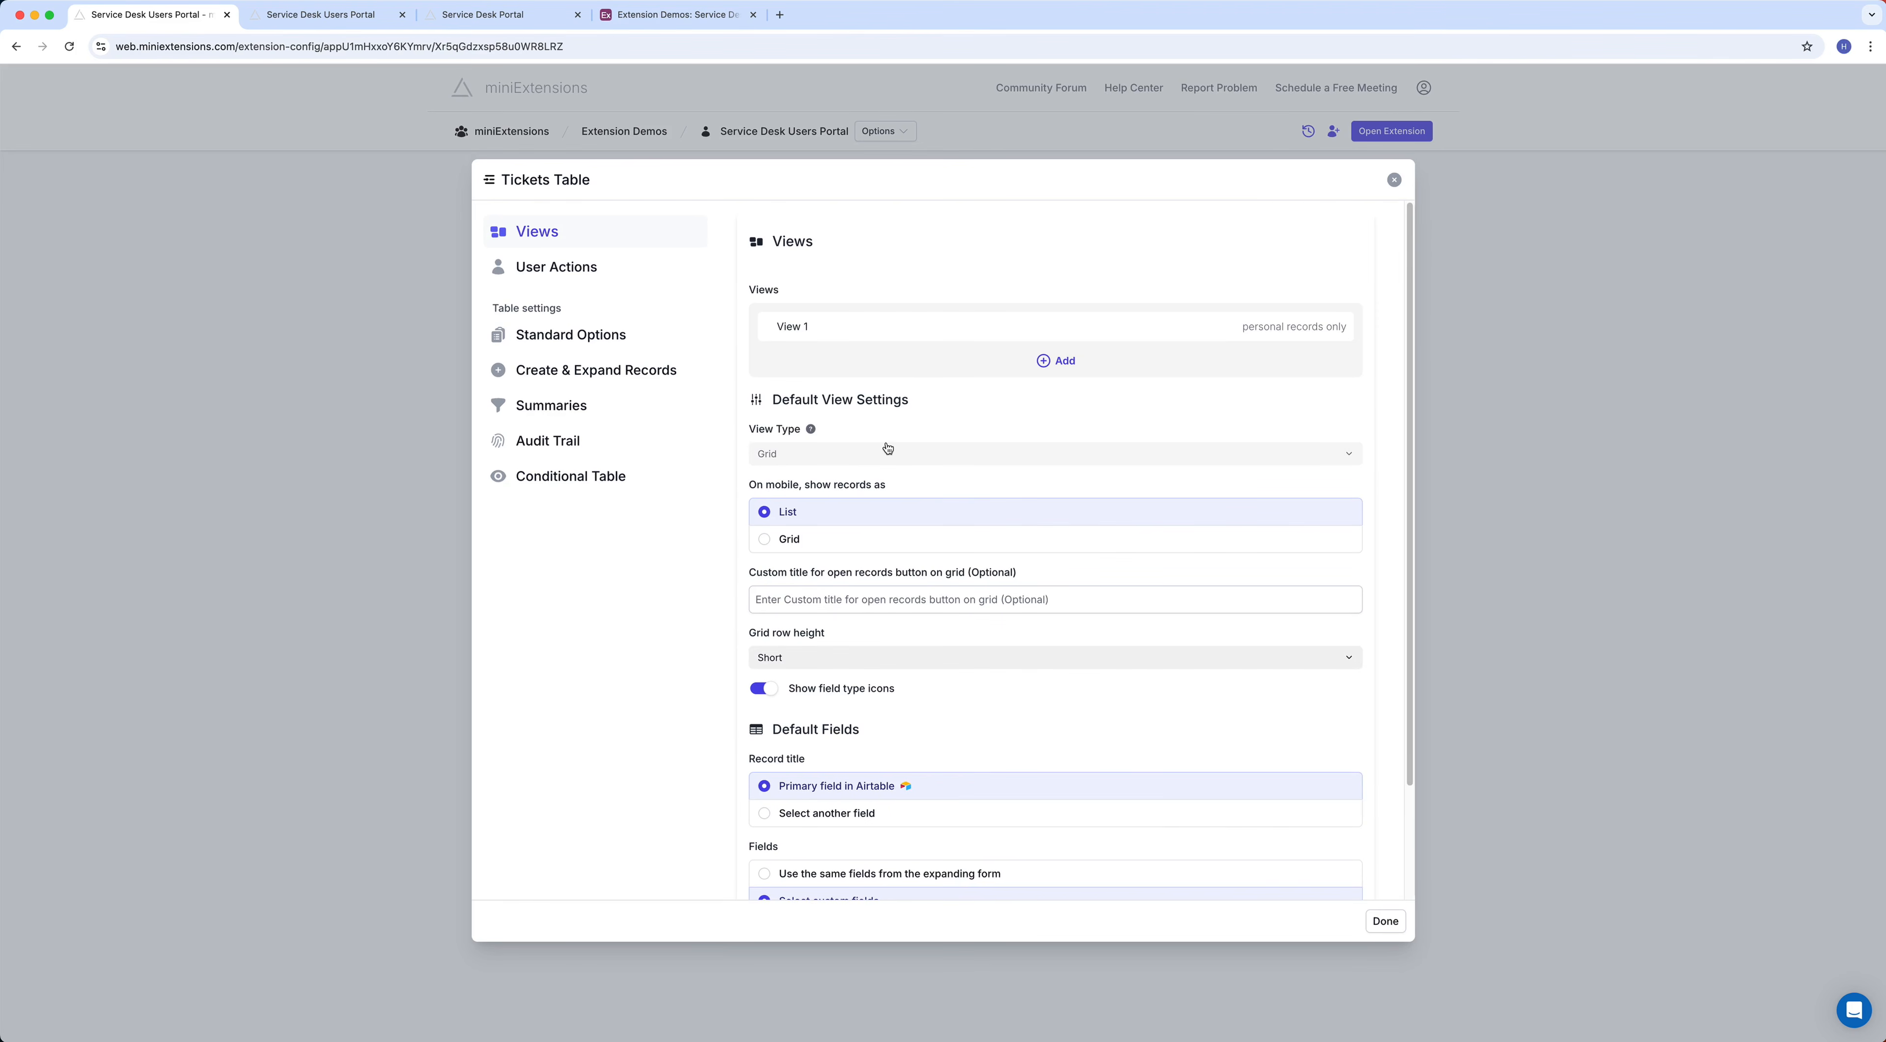
pyautogui.click(903, 463)
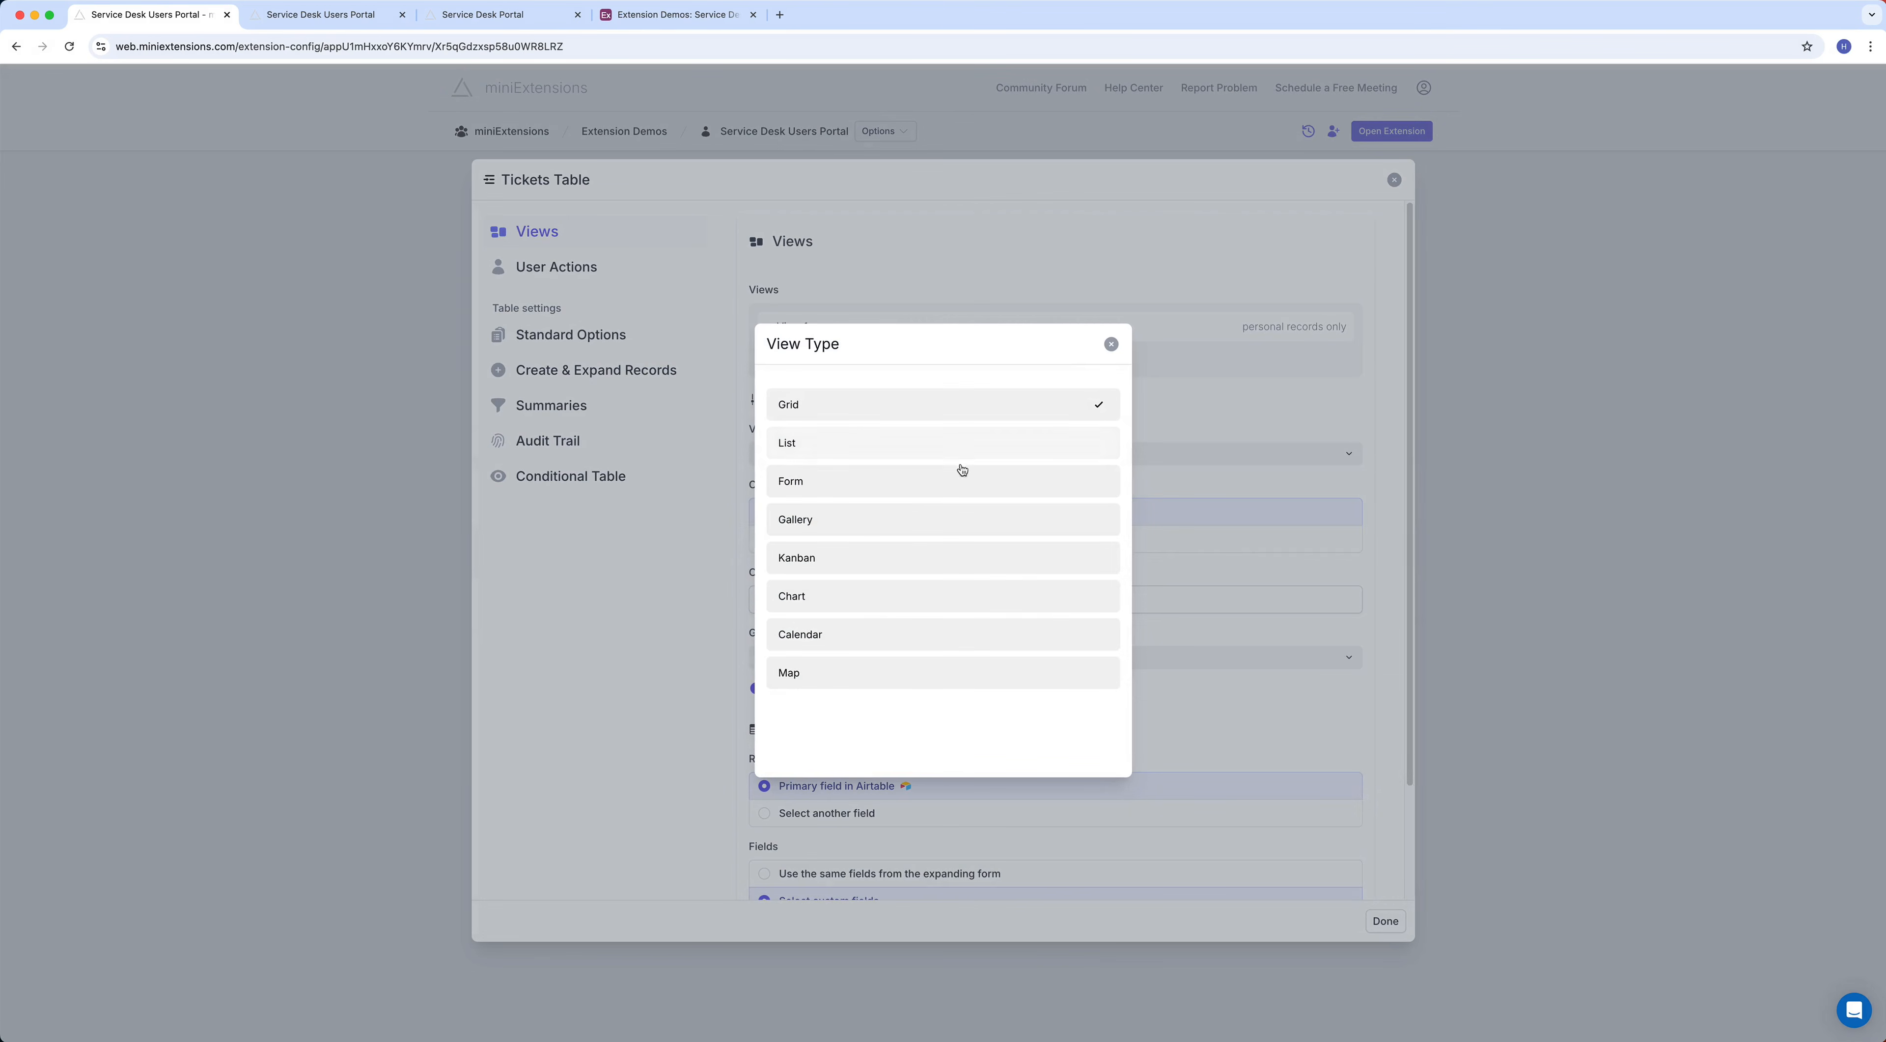
pyautogui.click(1111, 343)
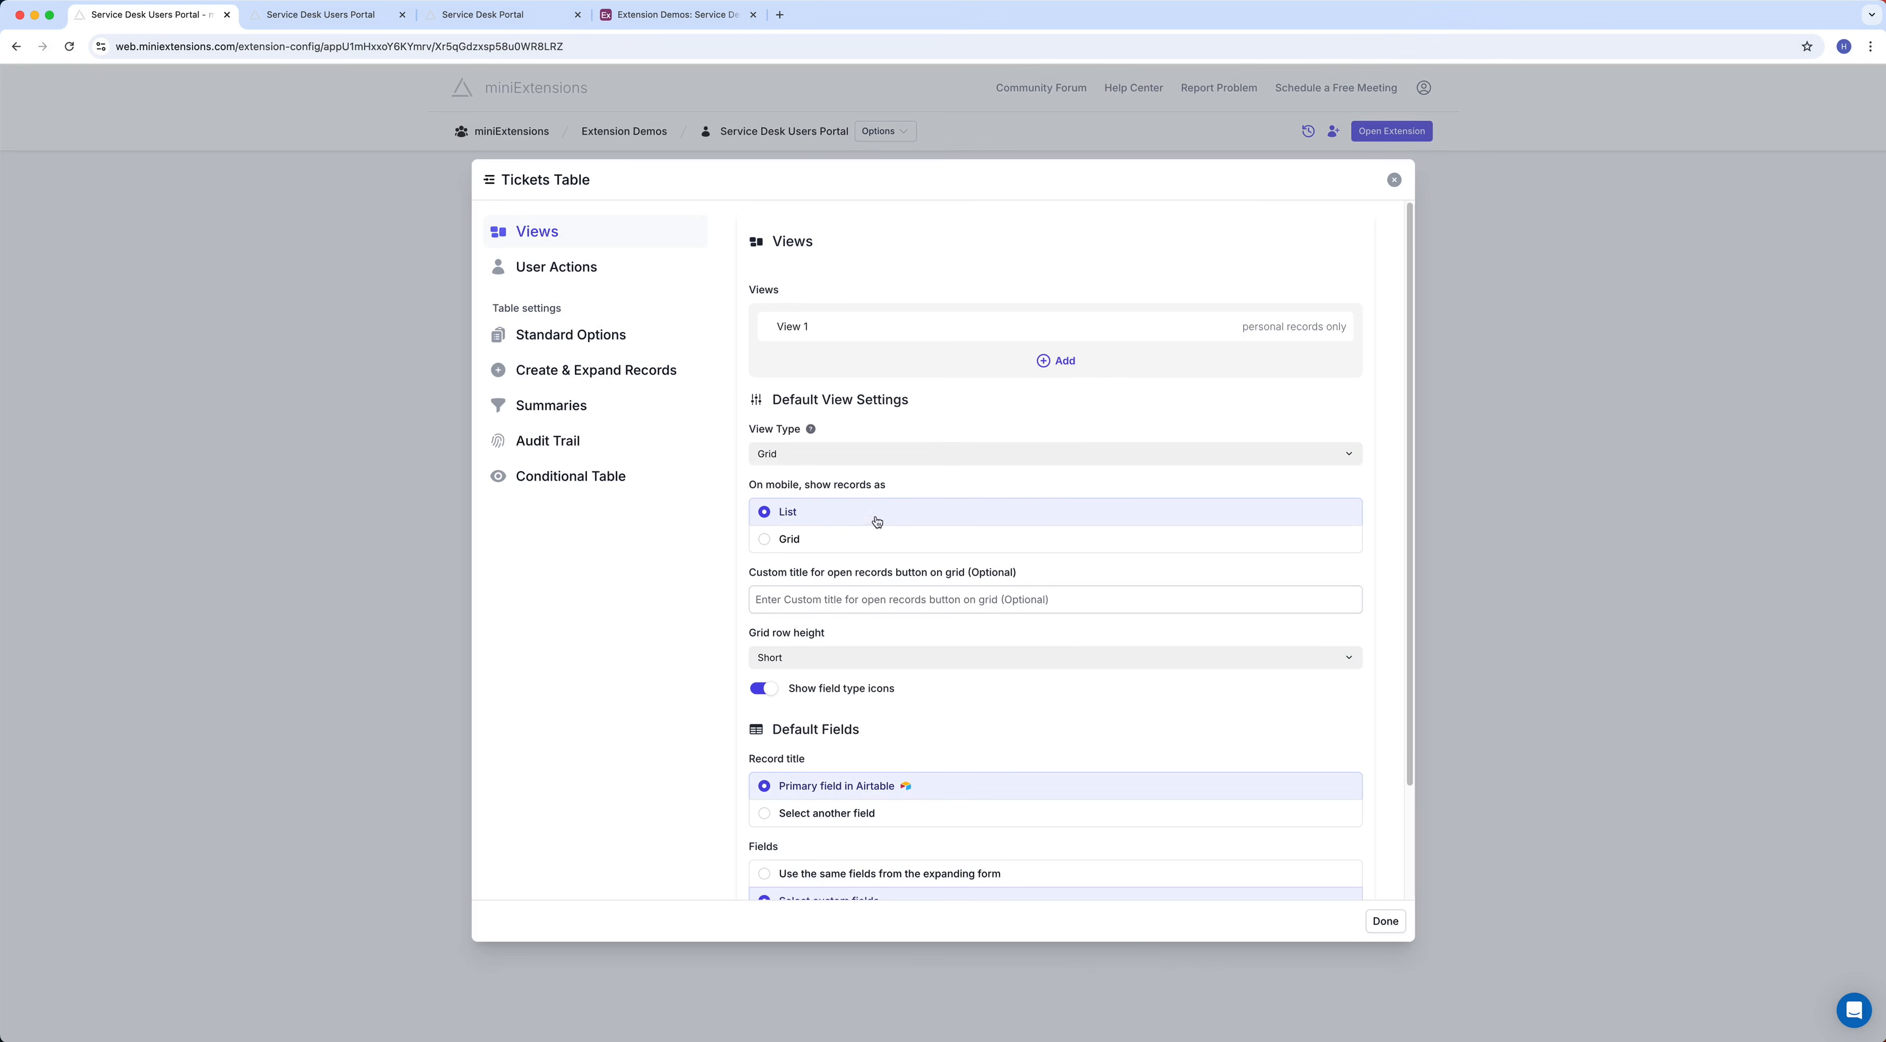
# Add Description and Urgency as the custom default fields for the Tickets Table's views
pyautogui.scroll(-1, 851, 624)
pyautogui.scroll(-3, 852, 624)
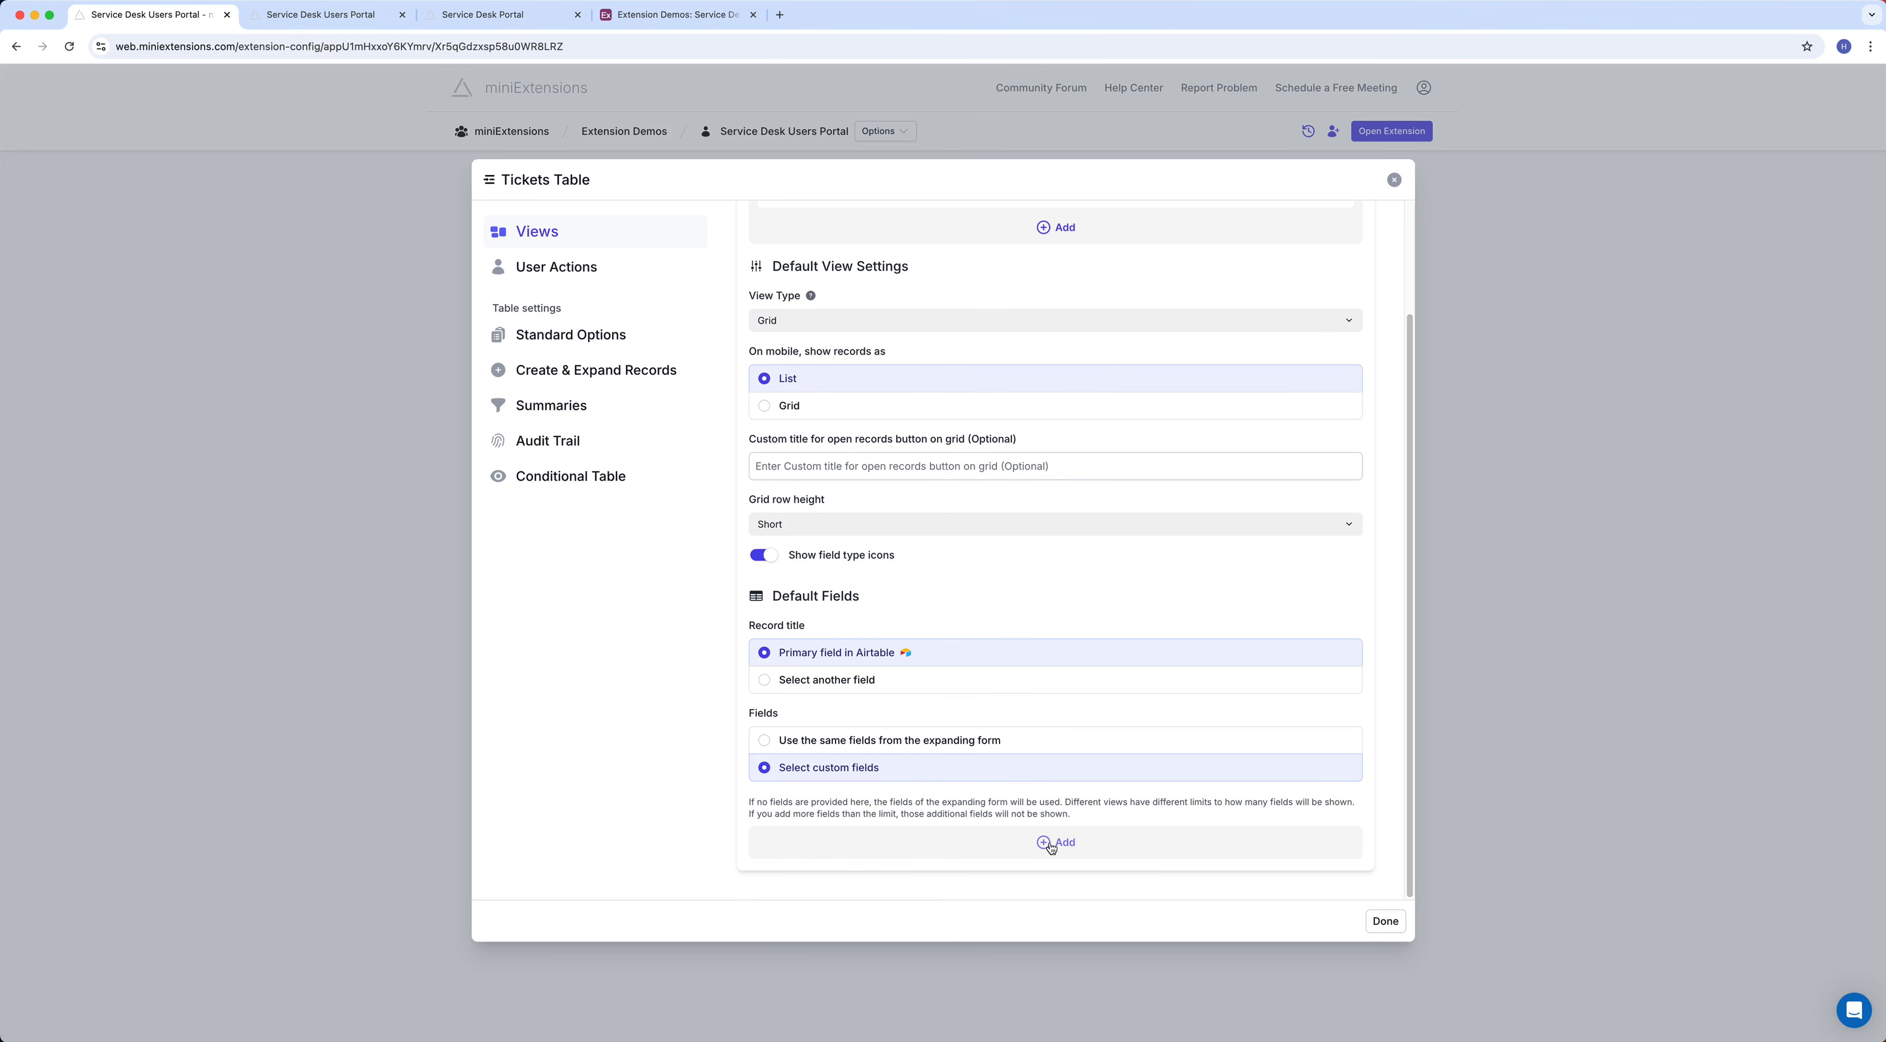
pyautogui.click(1043, 844)
pyautogui.click(884, 317)
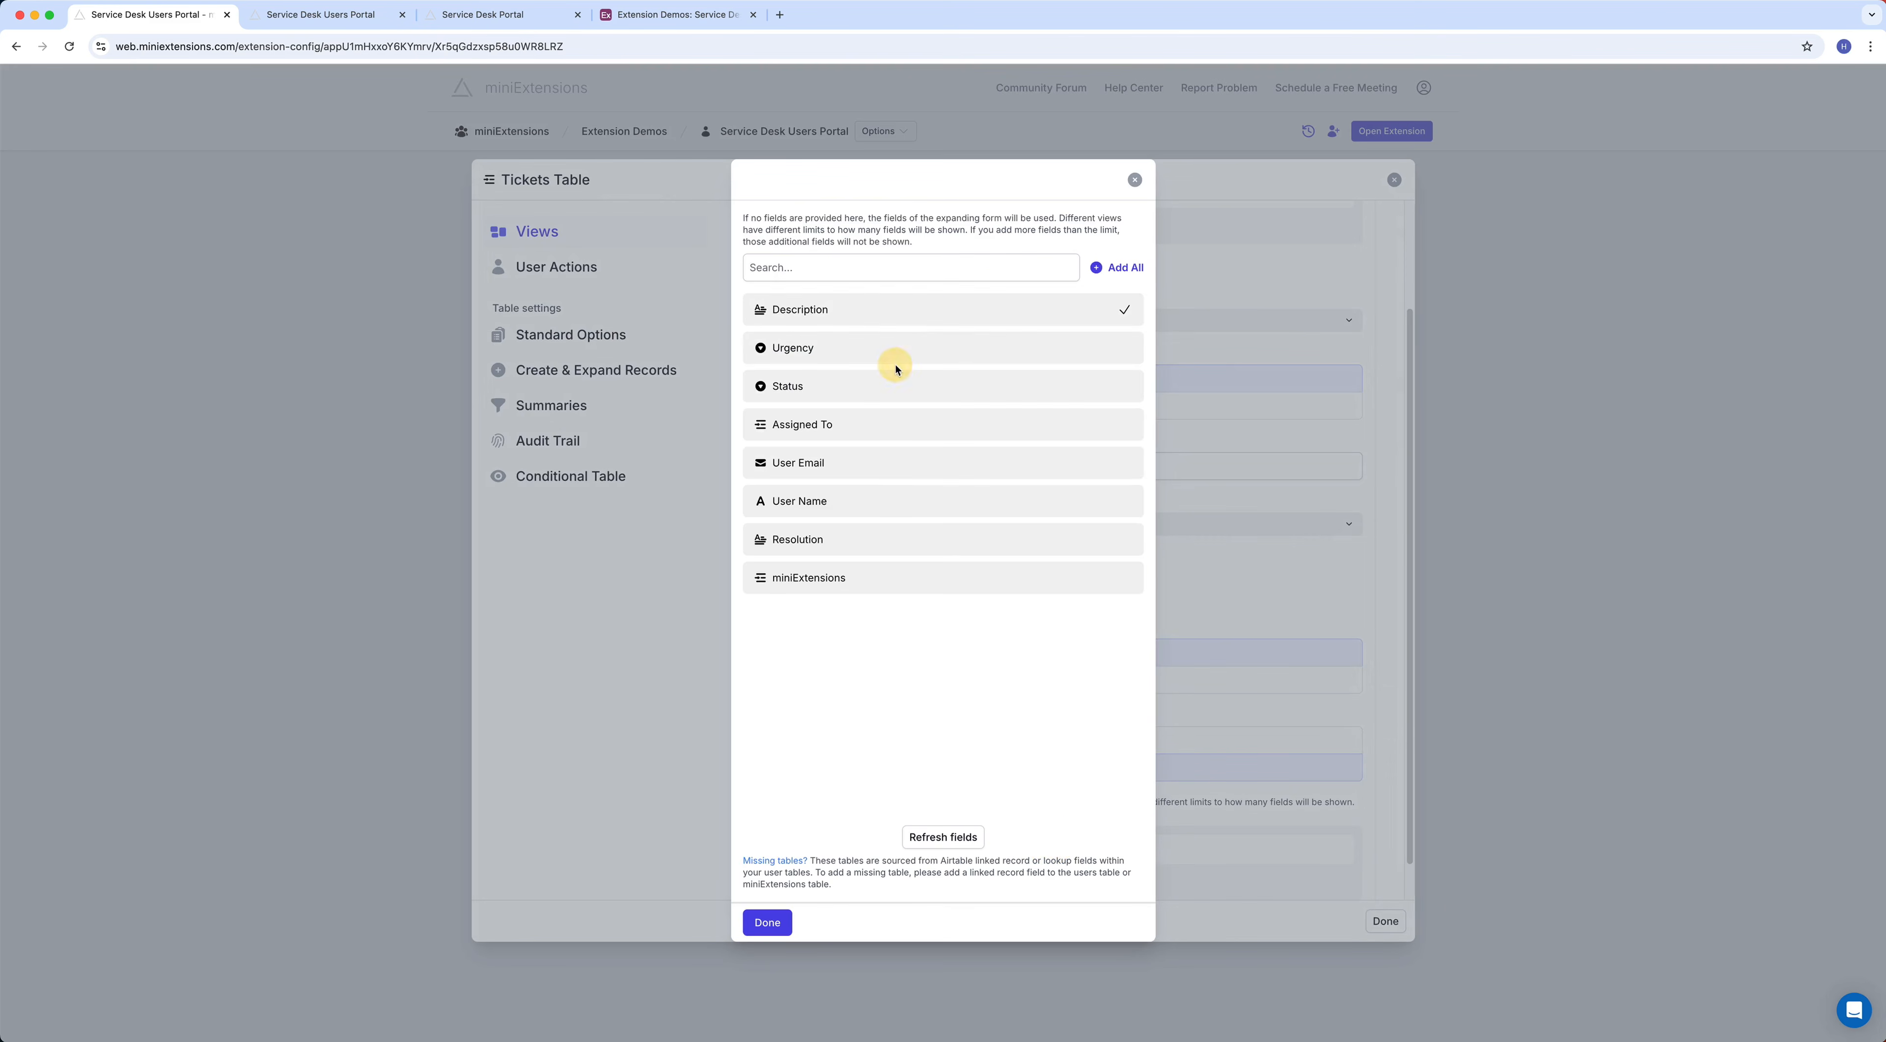
pyautogui.click(893, 349)
pyautogui.click(767, 923)
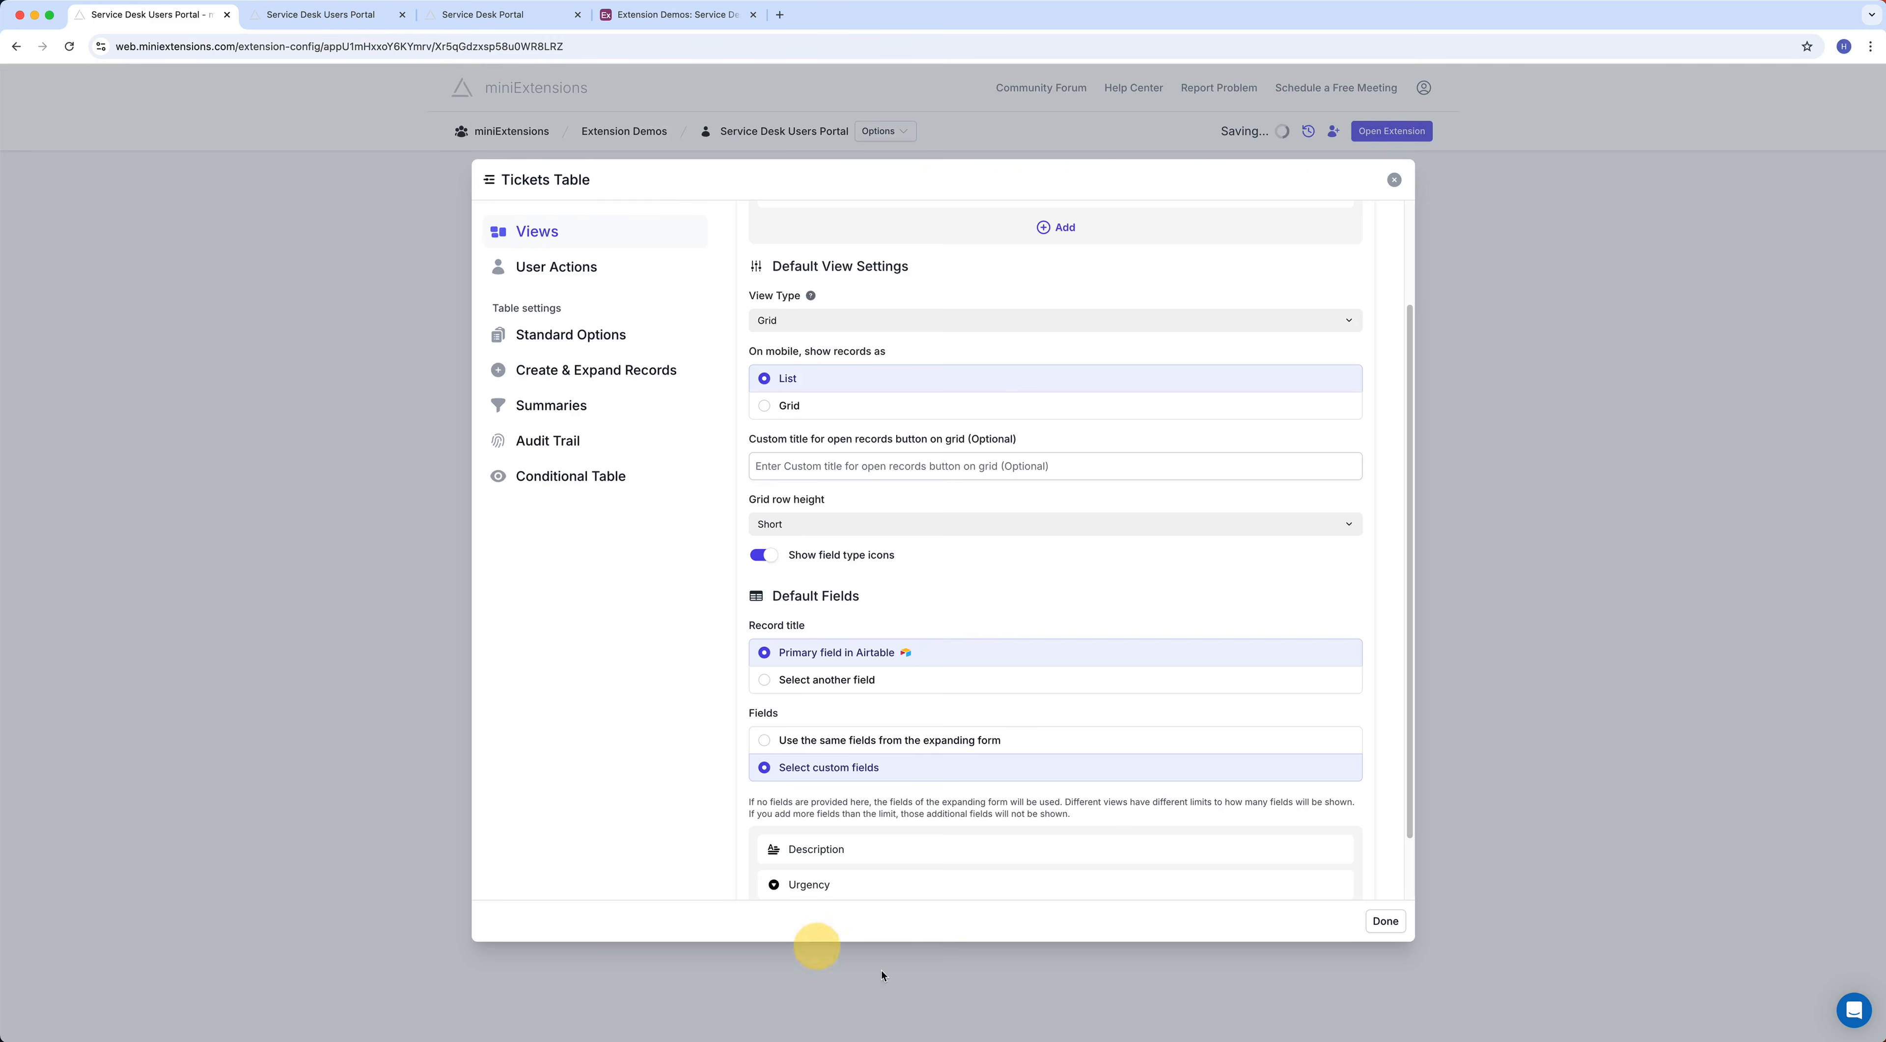
# Check the columns in the live Service Desk Users Portal and inspect ticket 9's expanded record
pyautogui.click(327, 22)
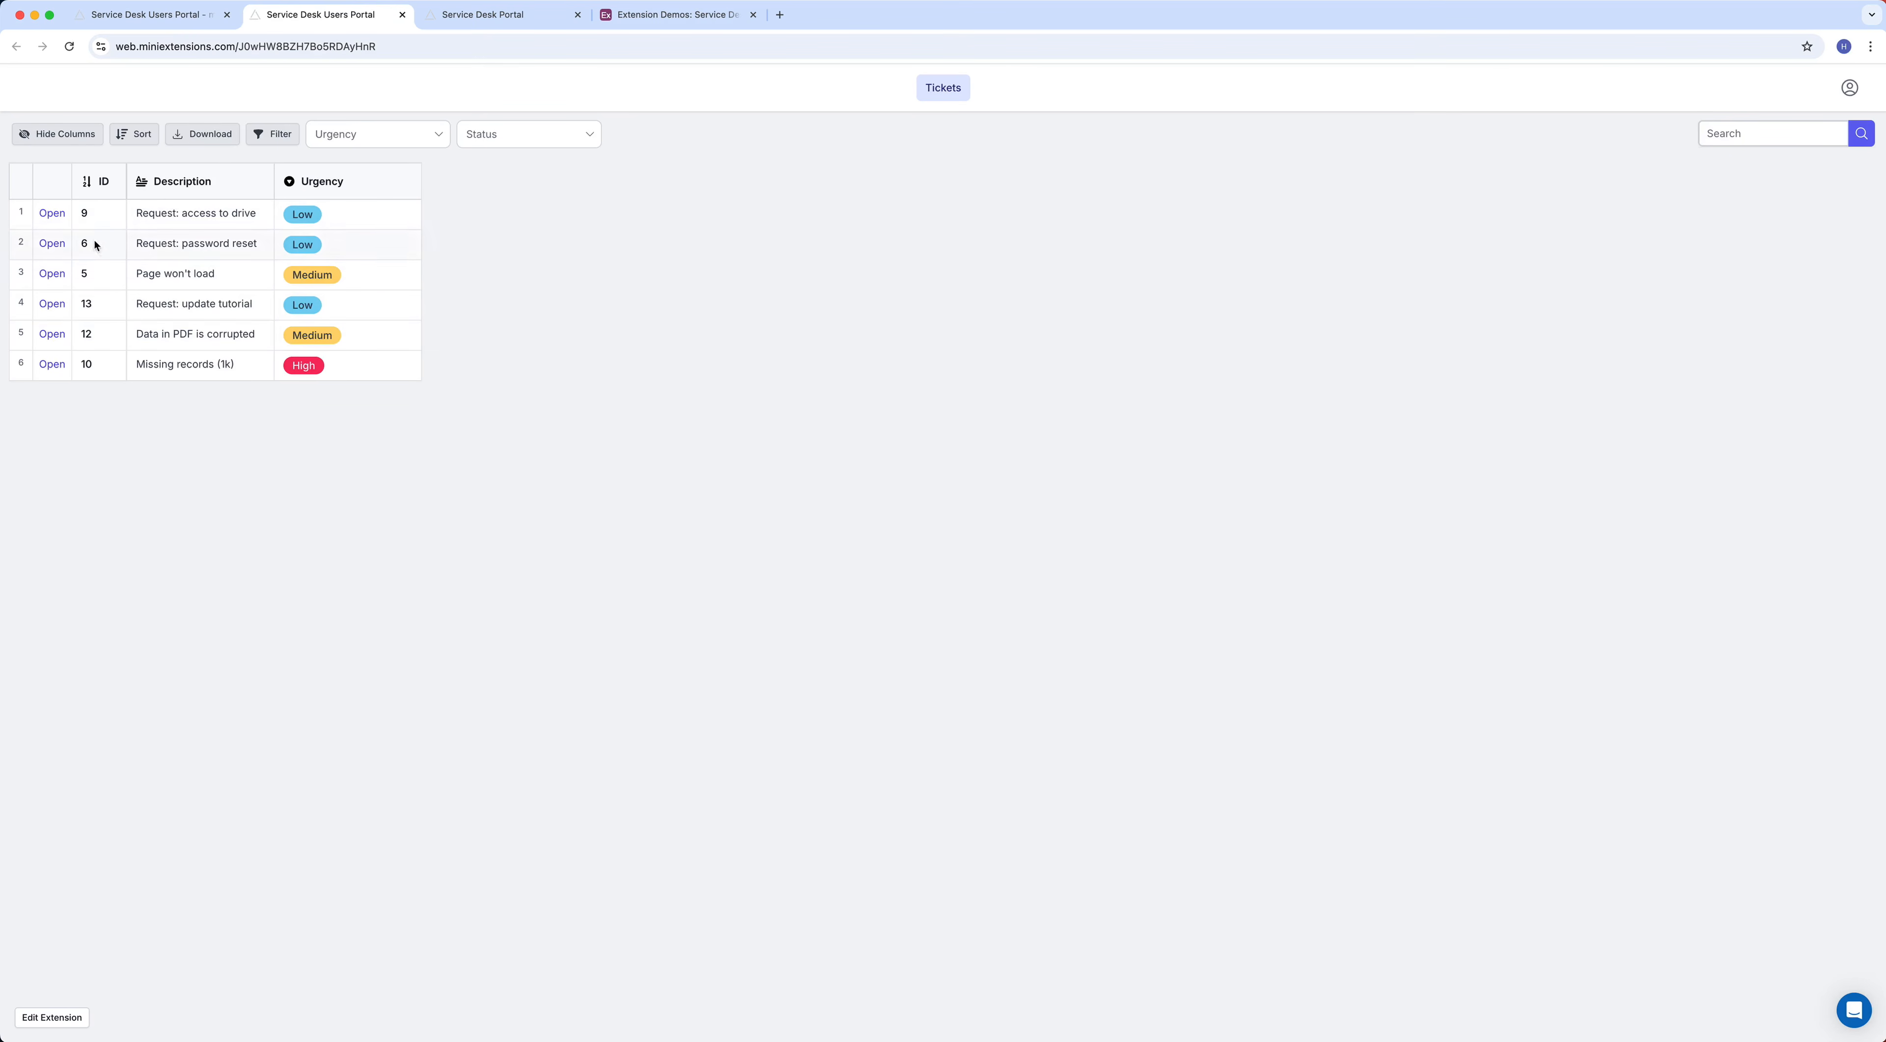
pyautogui.click(52, 214)
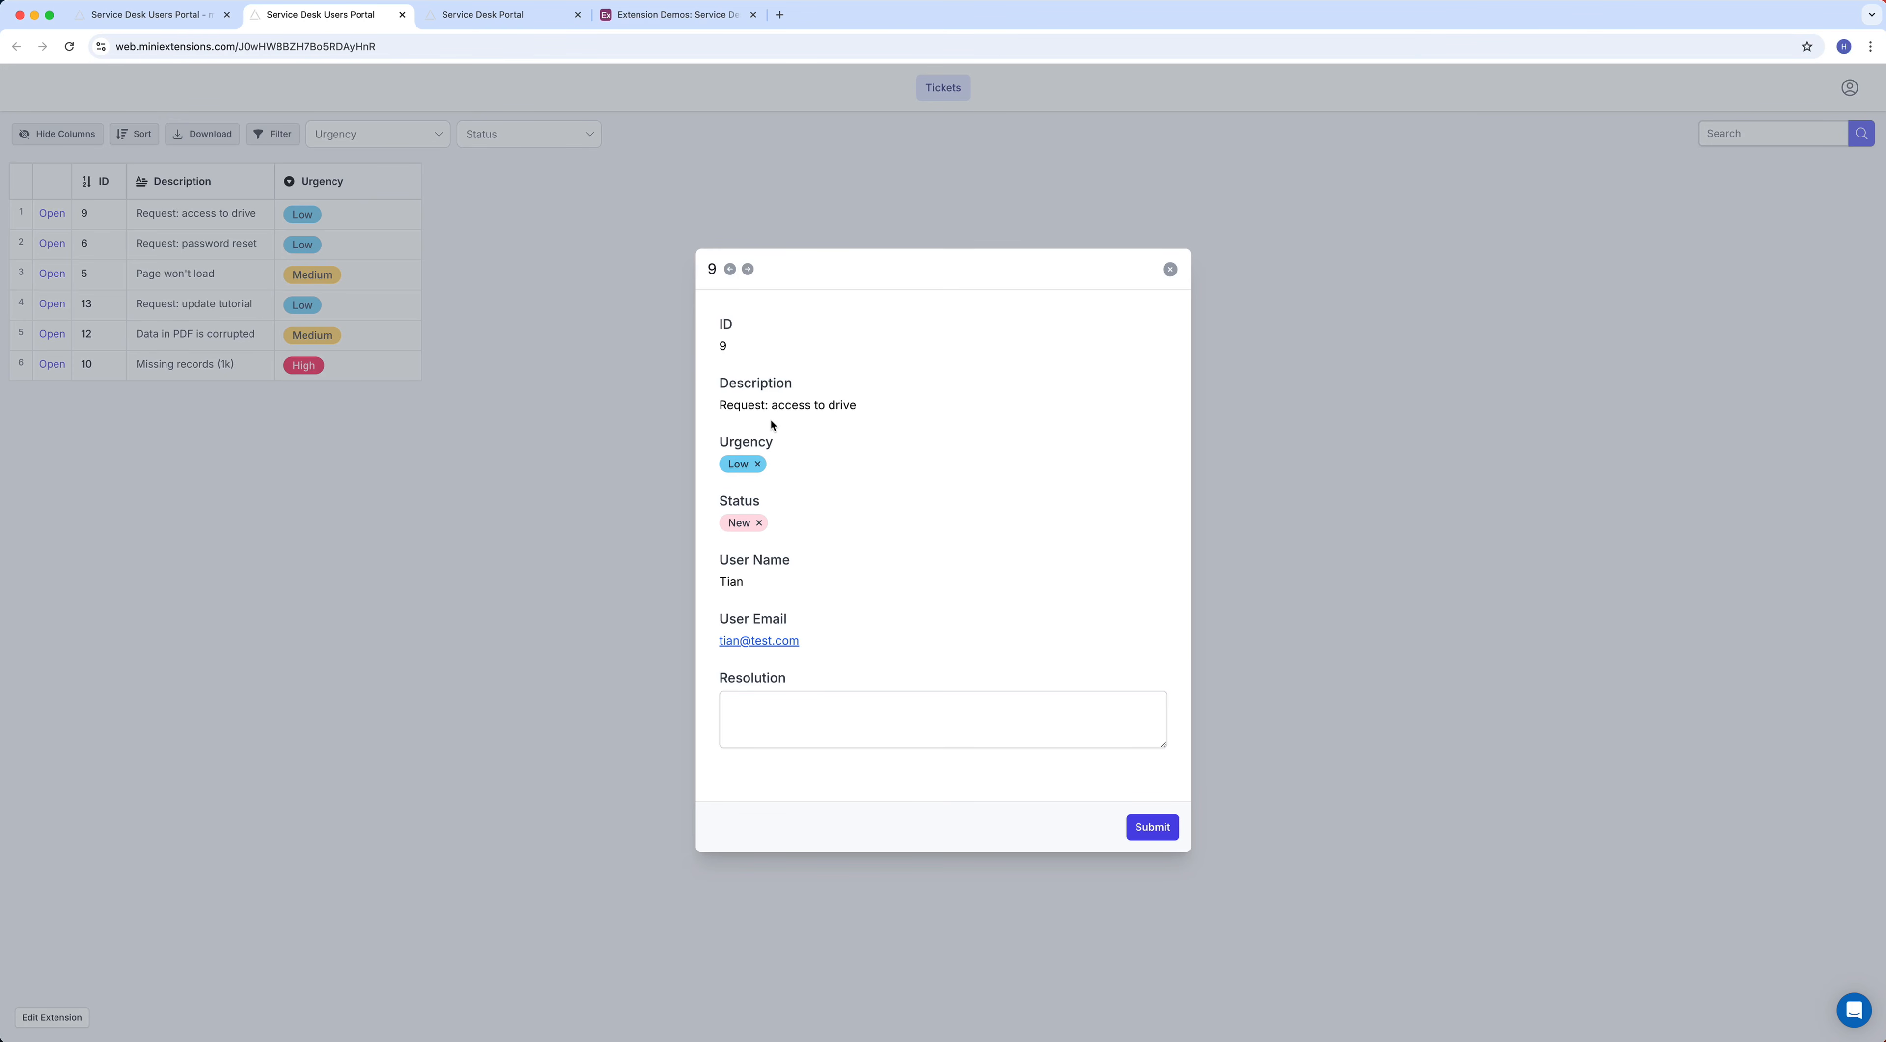
pyautogui.click(1170, 270)
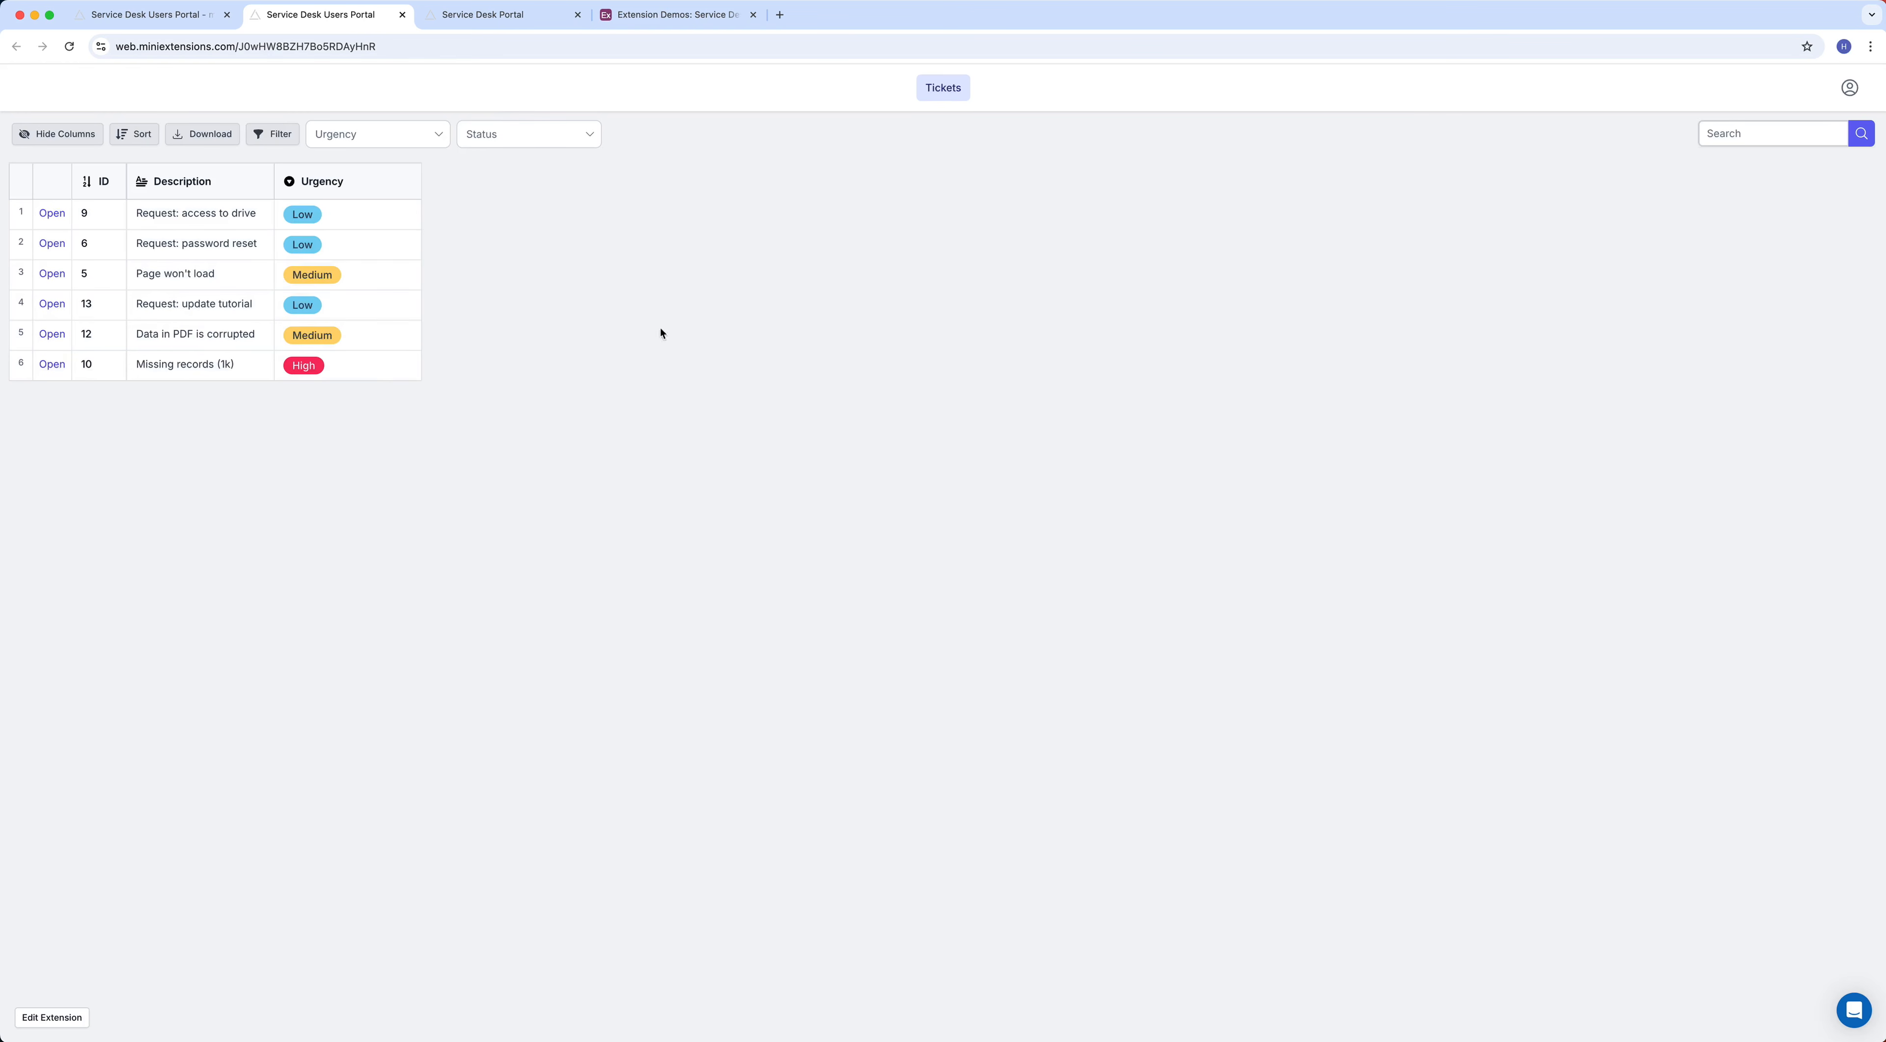
# Review the Tickets Table's Views list and compare it with the ticket views in the live Service Desk Portal
pyautogui.click(110, 15)
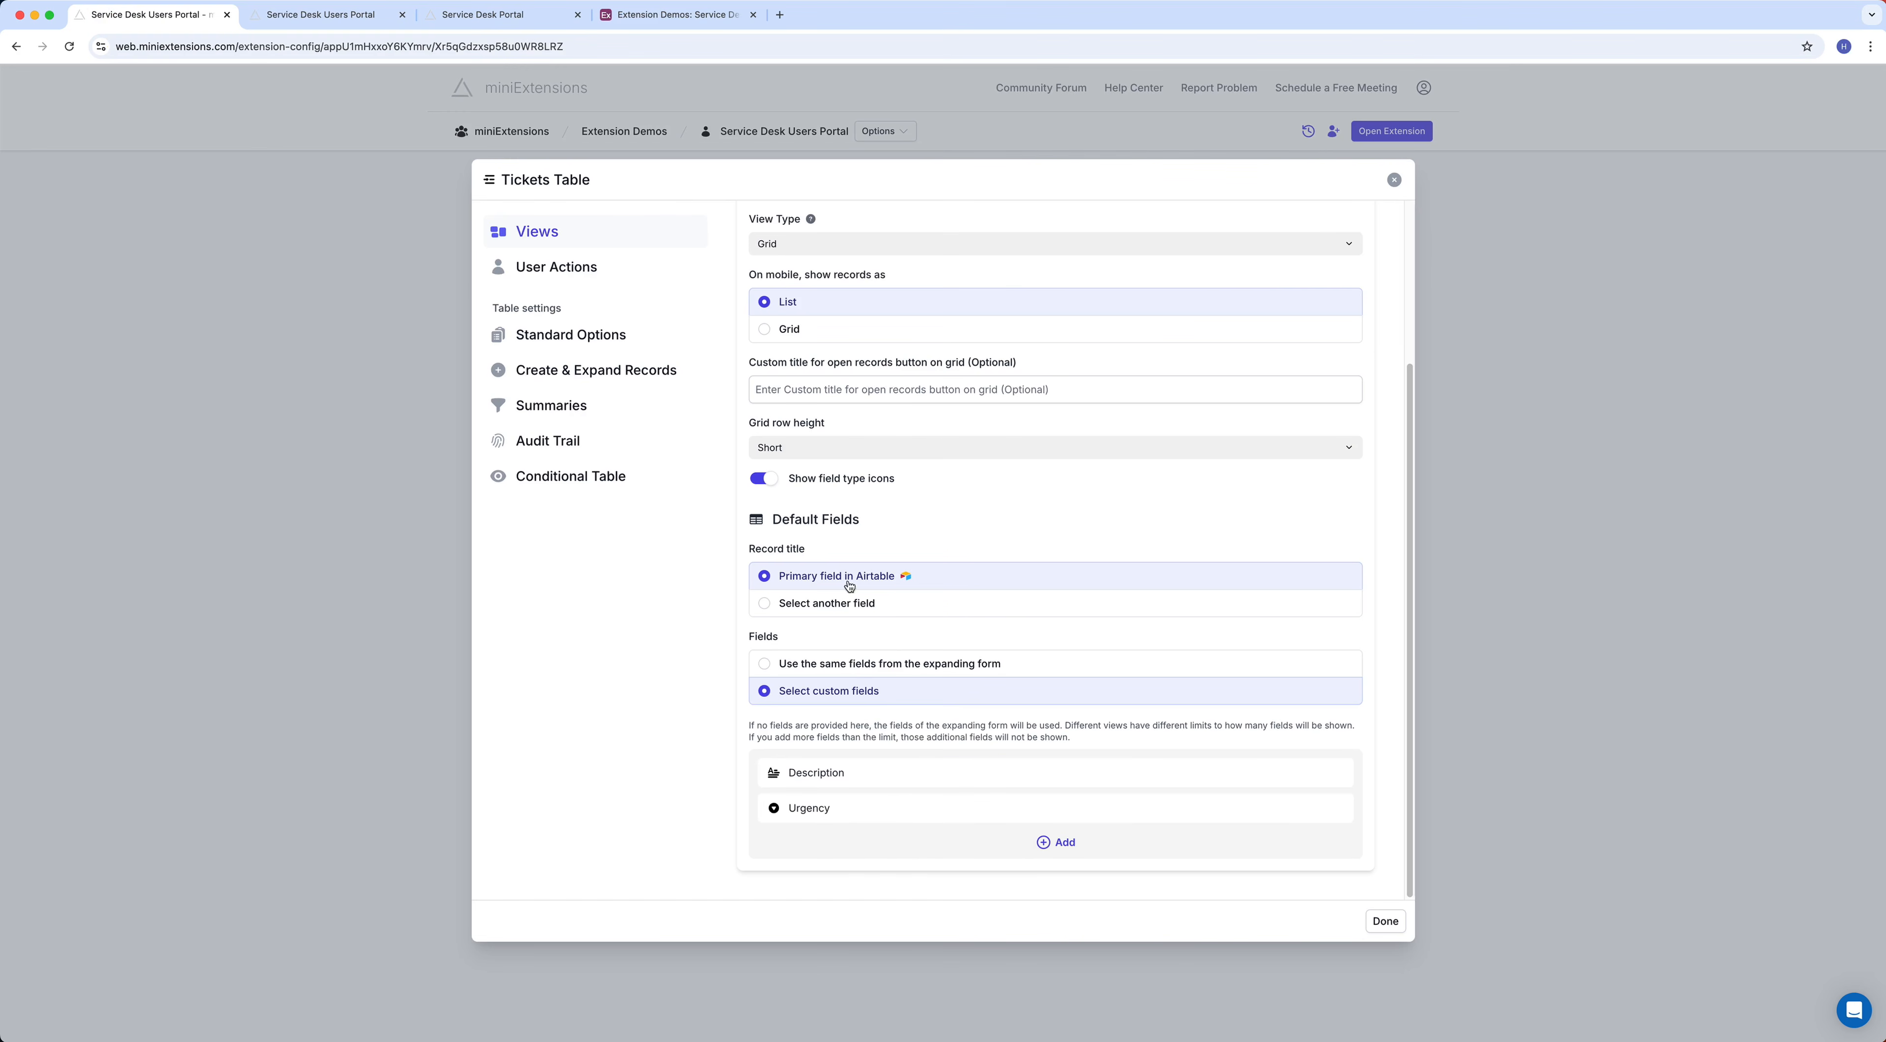
pyautogui.scroll(3, 1022, 496)
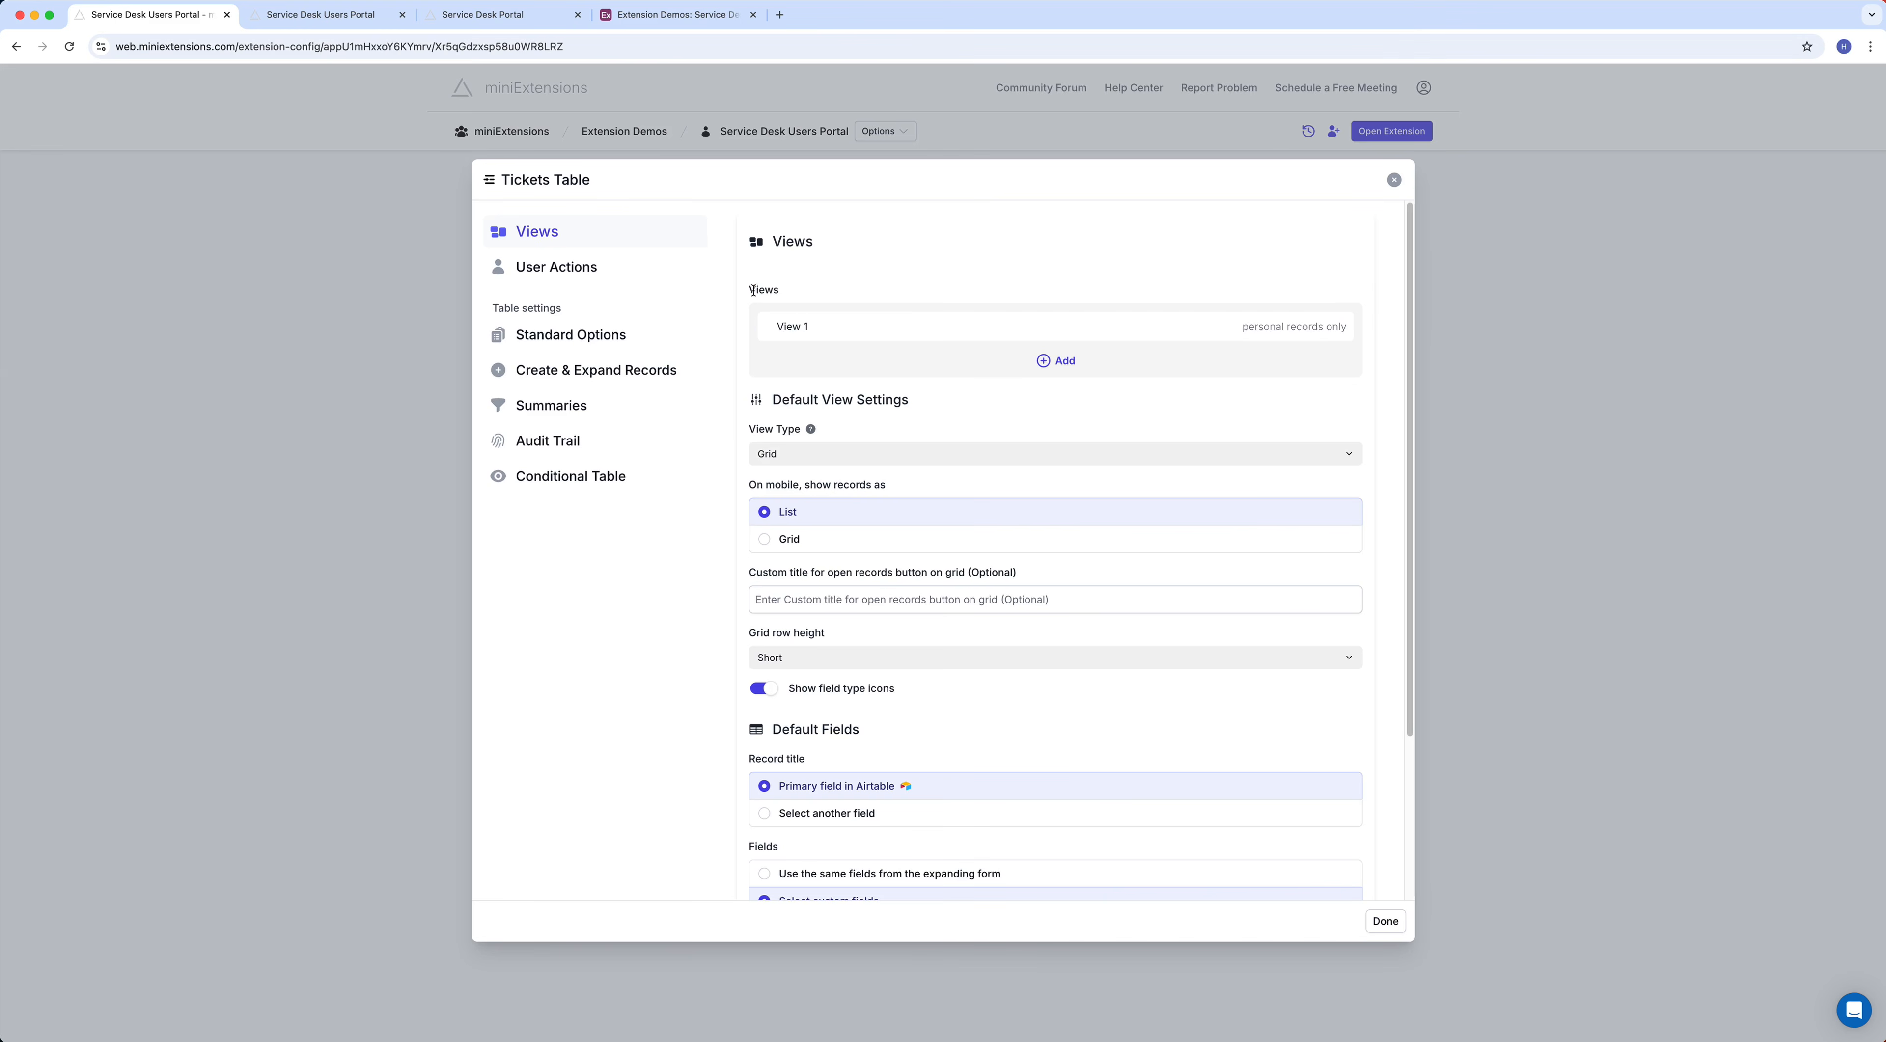
pyautogui.moveTo(761, 289); pyautogui.dragTo(830, 294)
pyautogui.click(972, 393)
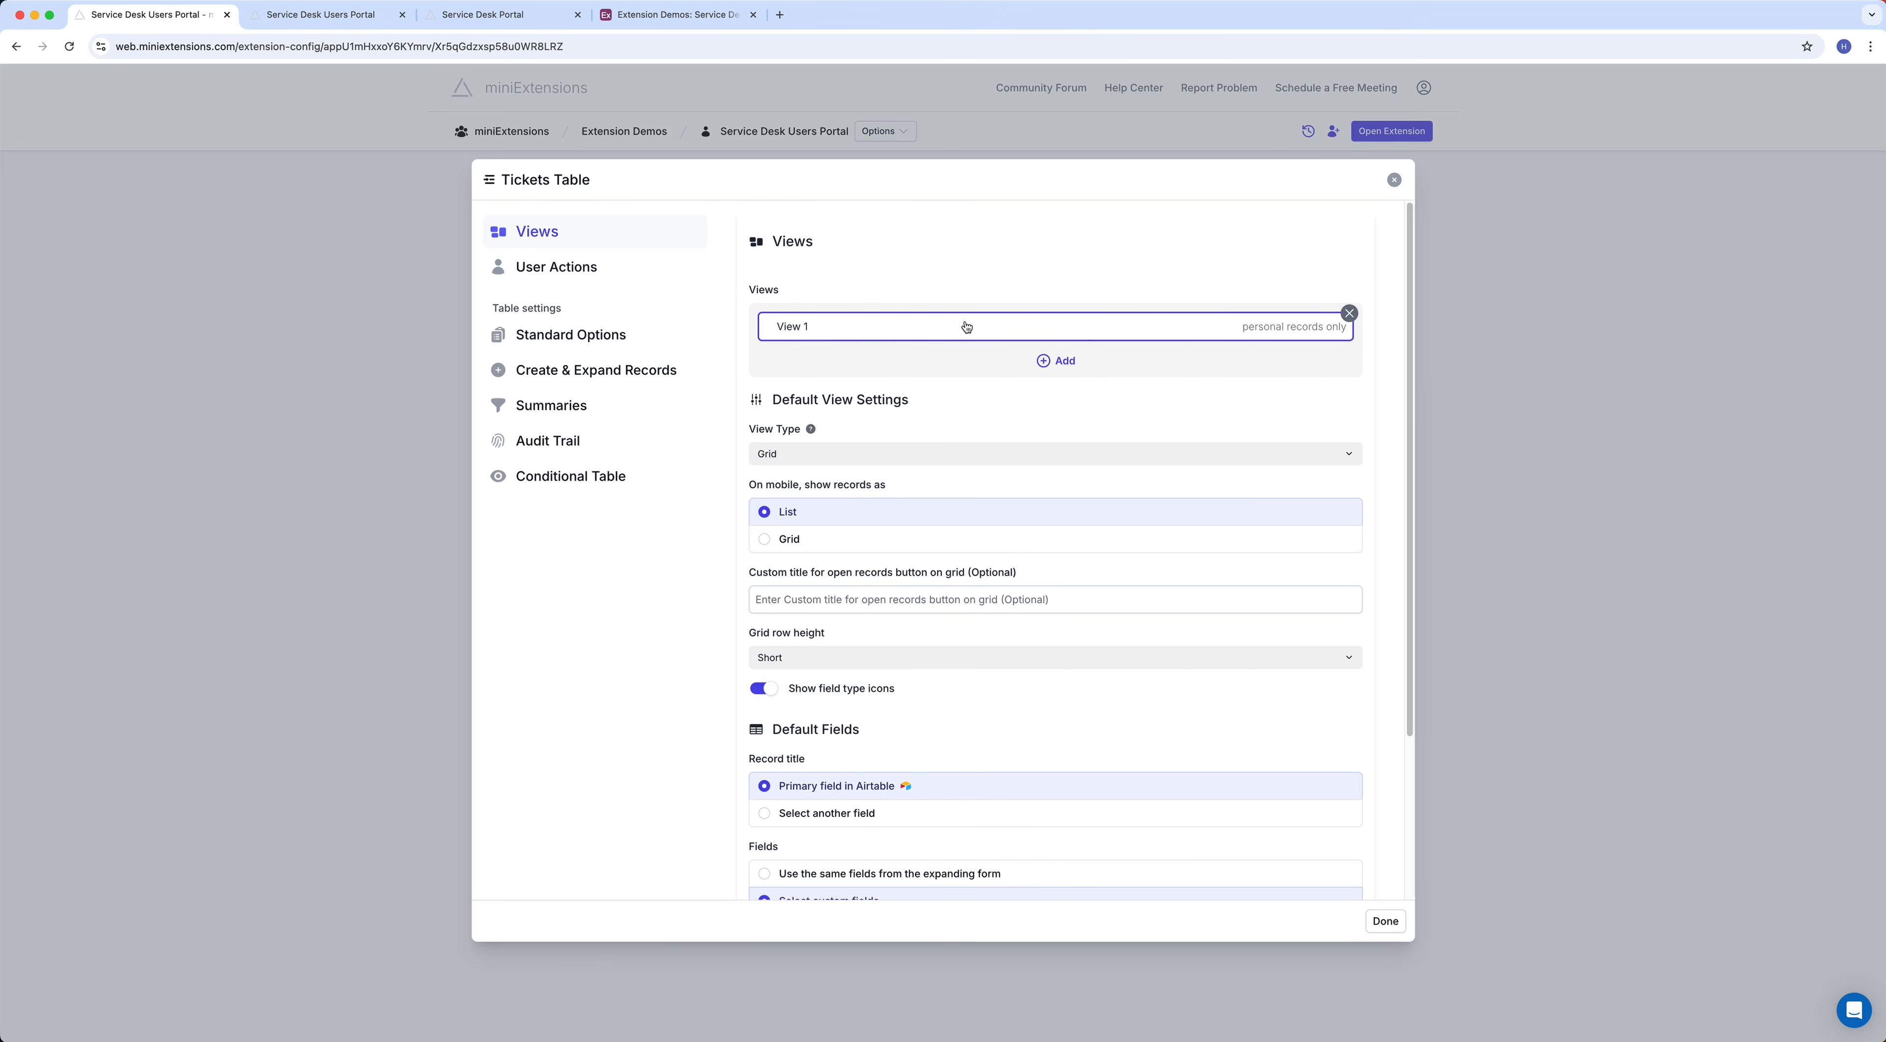
pyautogui.click(472, 17)
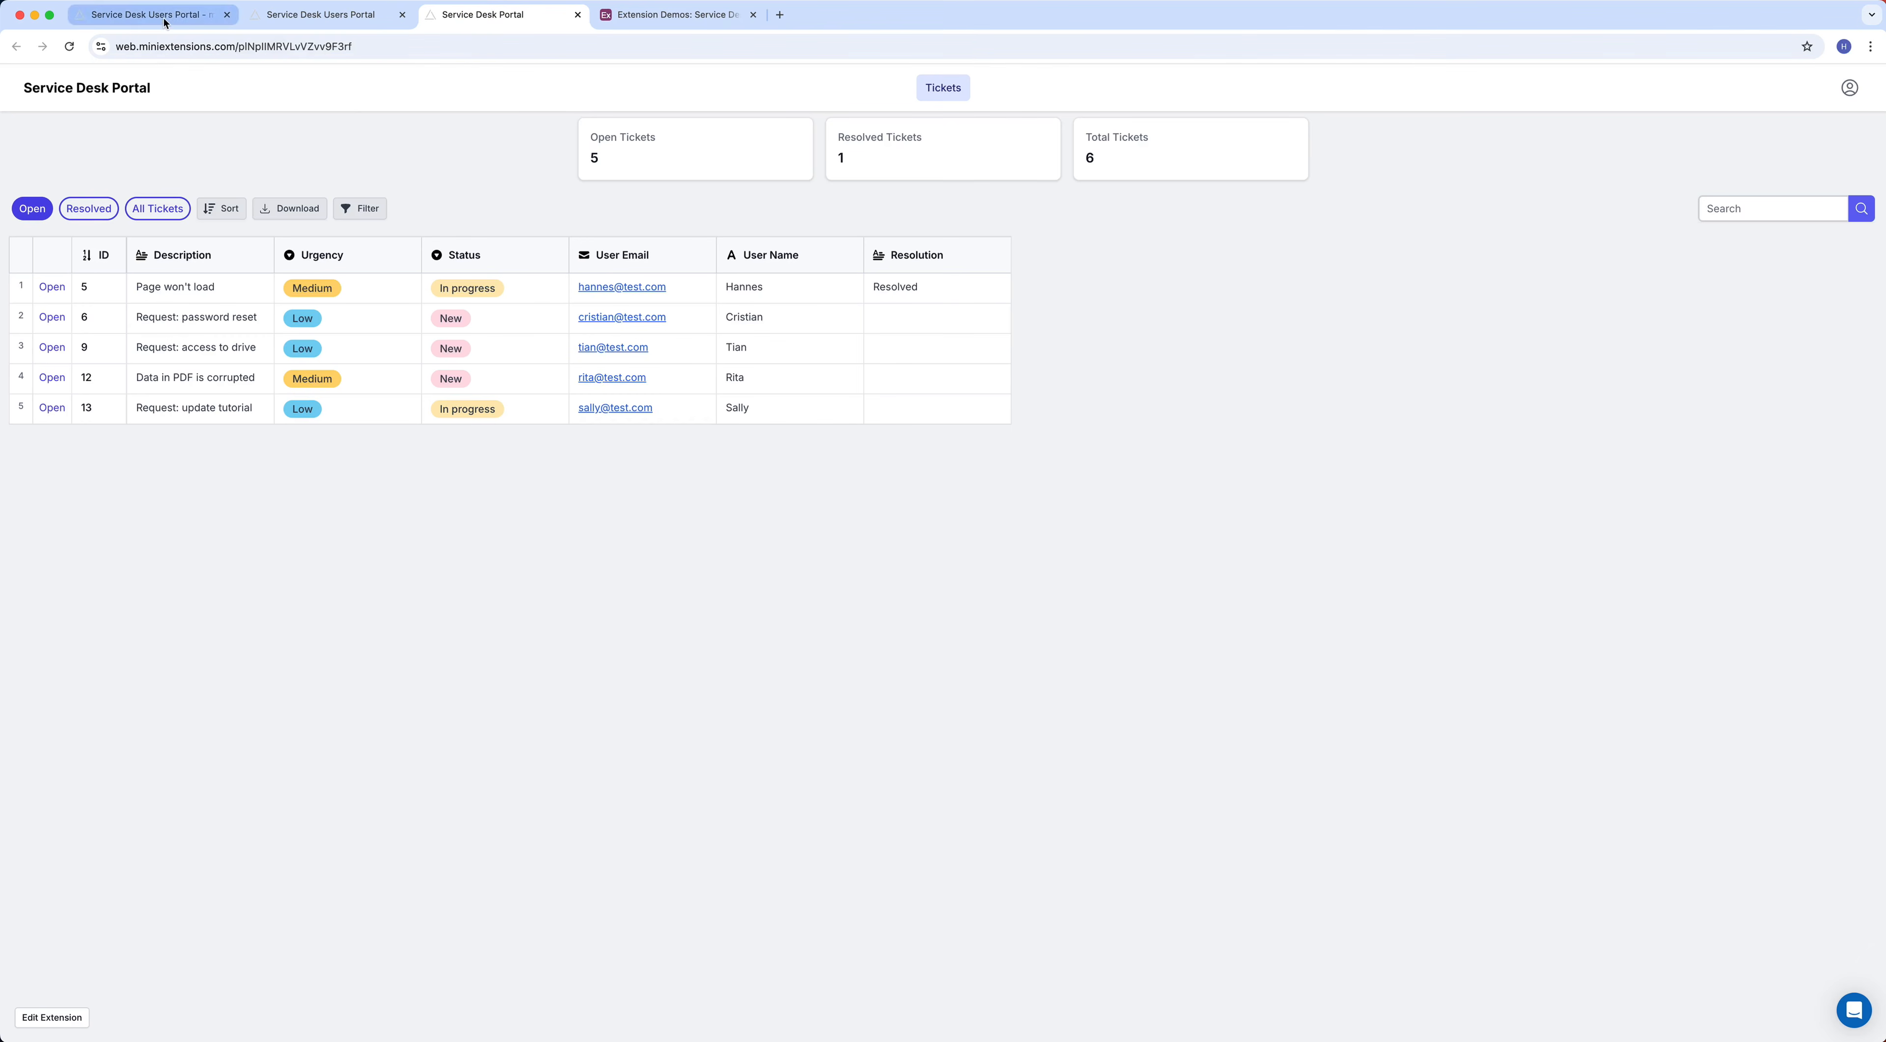
pyautogui.click(146, 15)
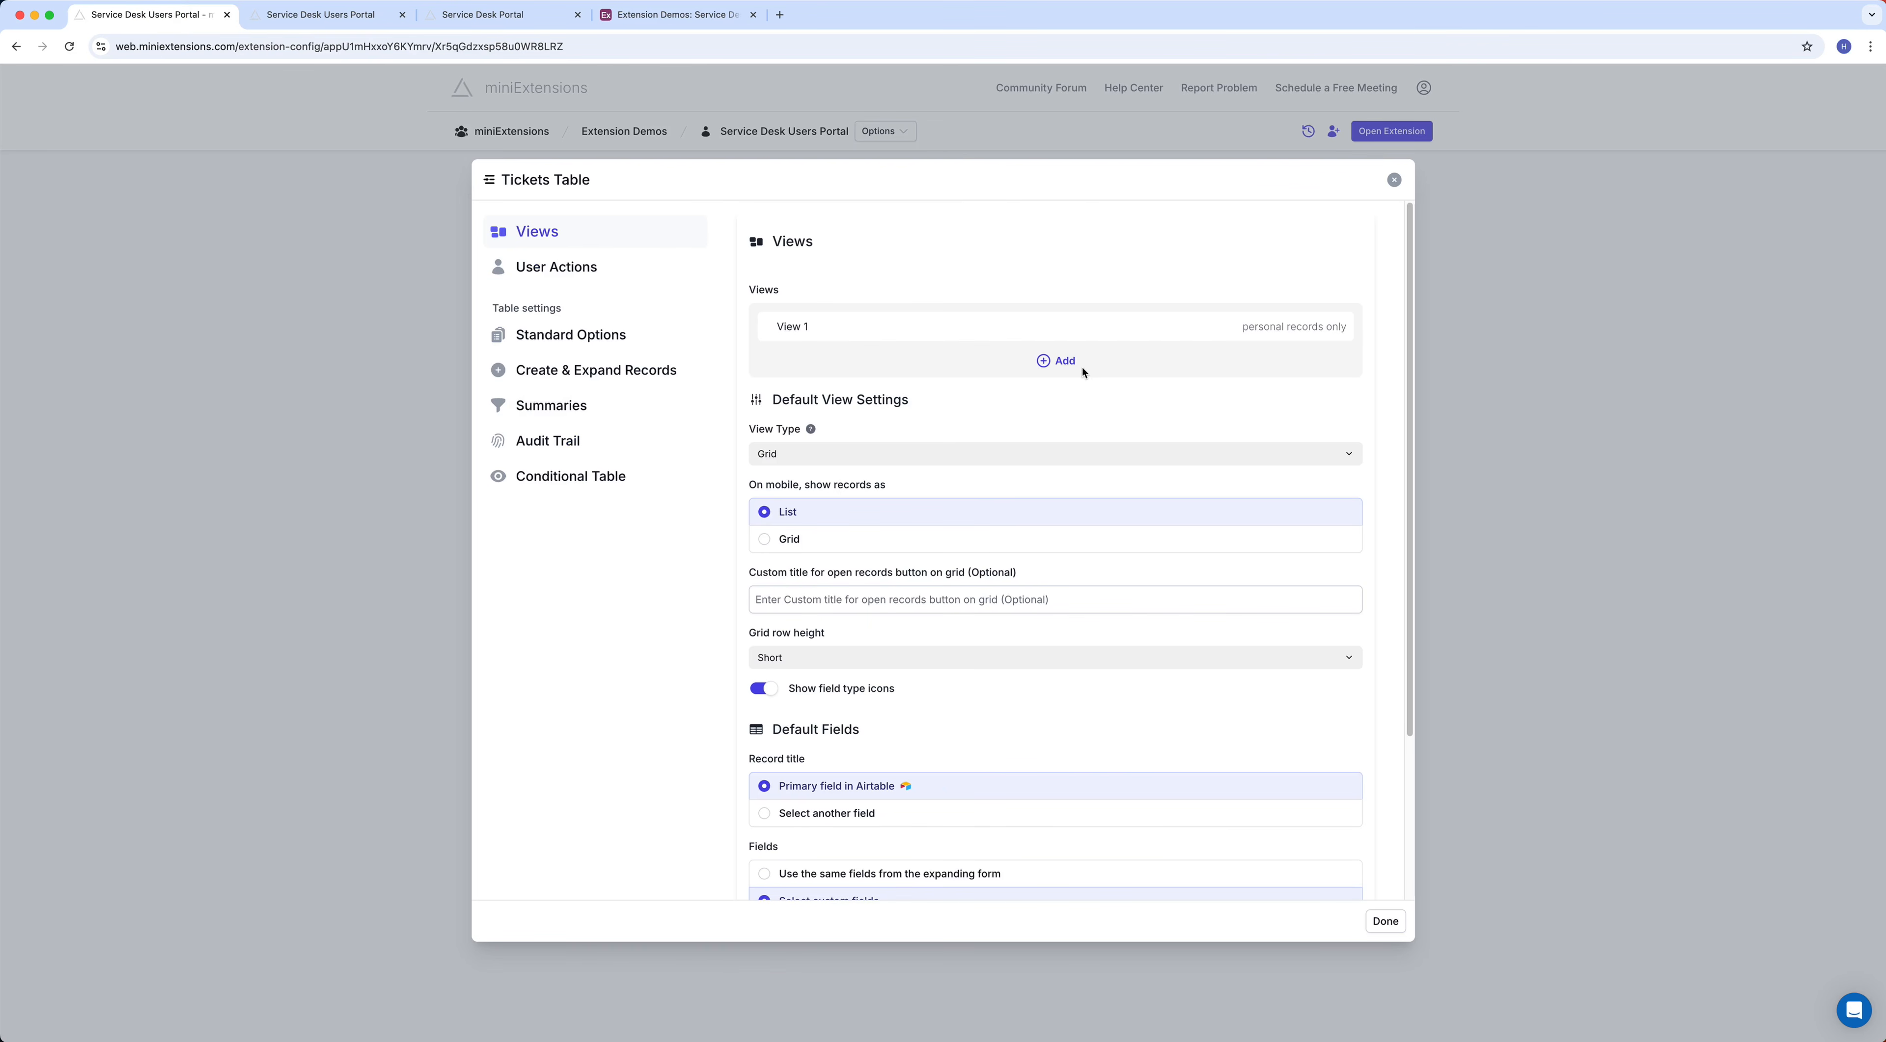
# Open View 1's settings, examine its Conditional View section, and close the settings
pyautogui.click(1075, 341)
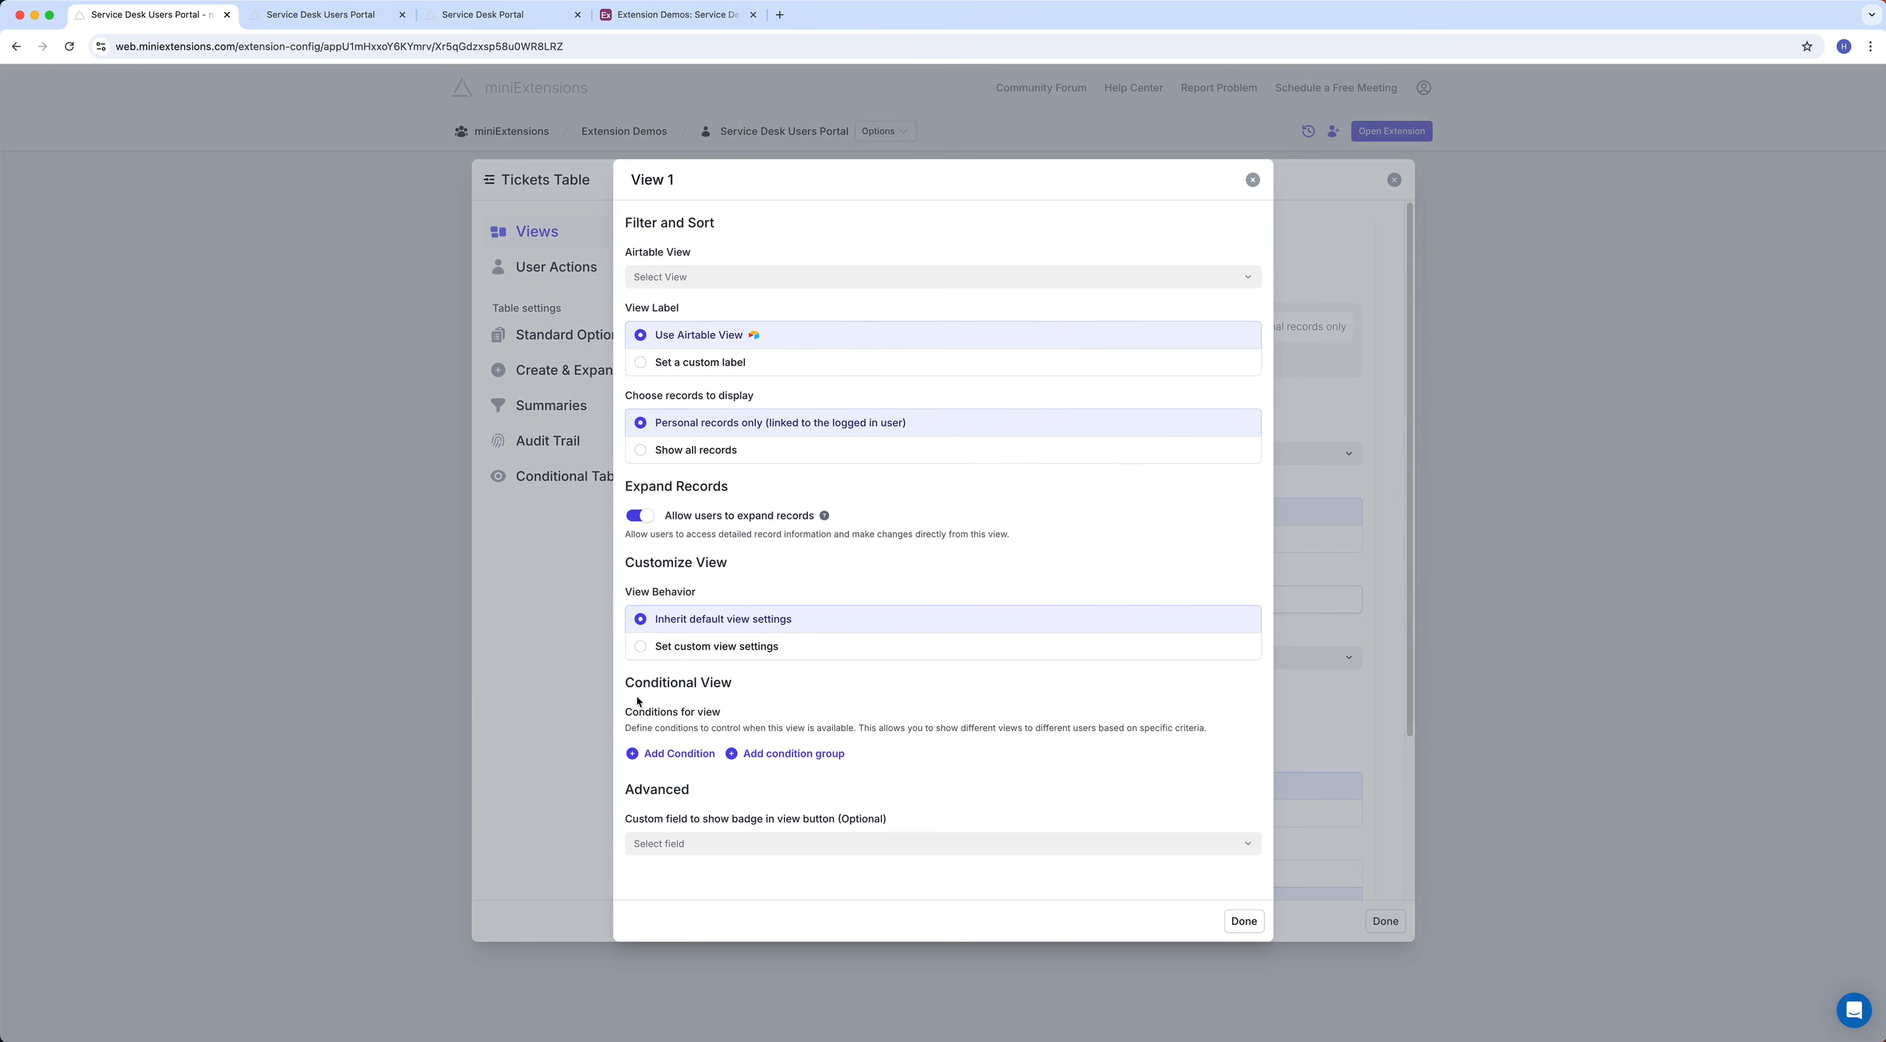
pyautogui.moveTo(624, 680); pyautogui.dragTo(722, 714)
pyautogui.click(717, 725)
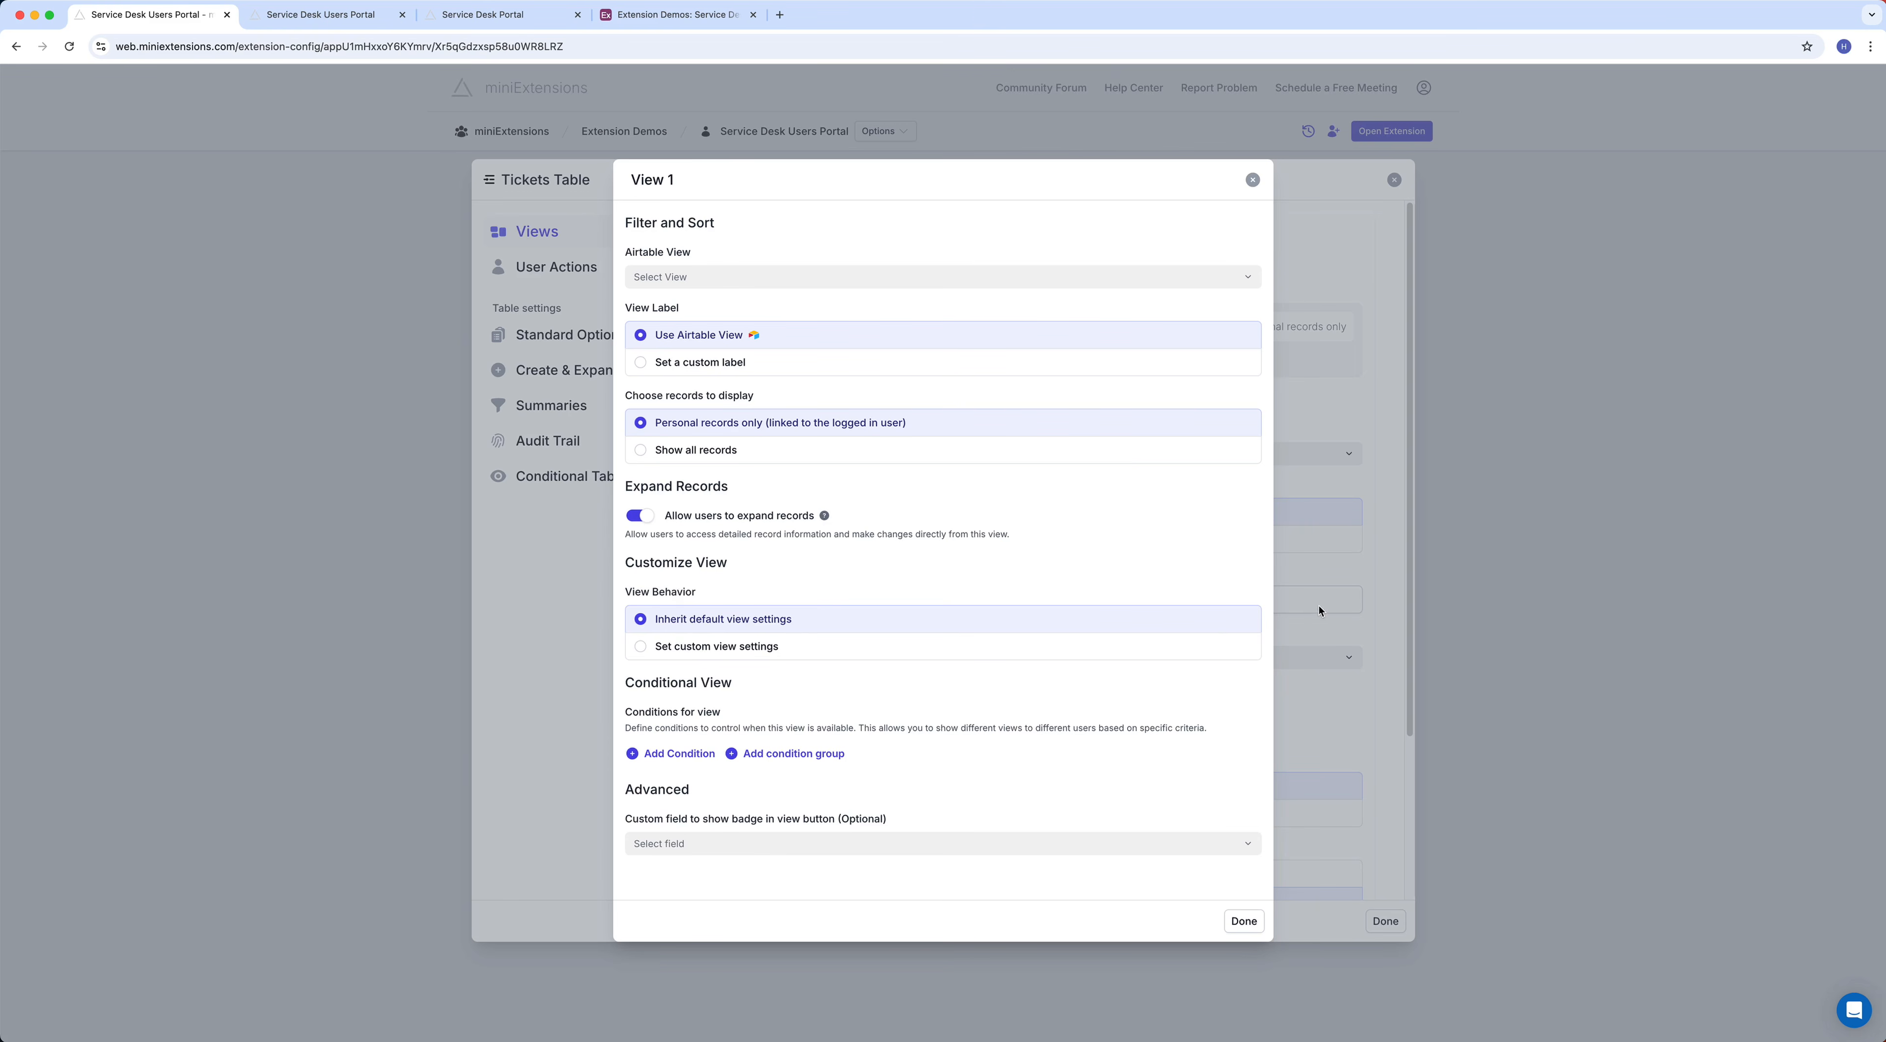
pyautogui.click(1302, 608)
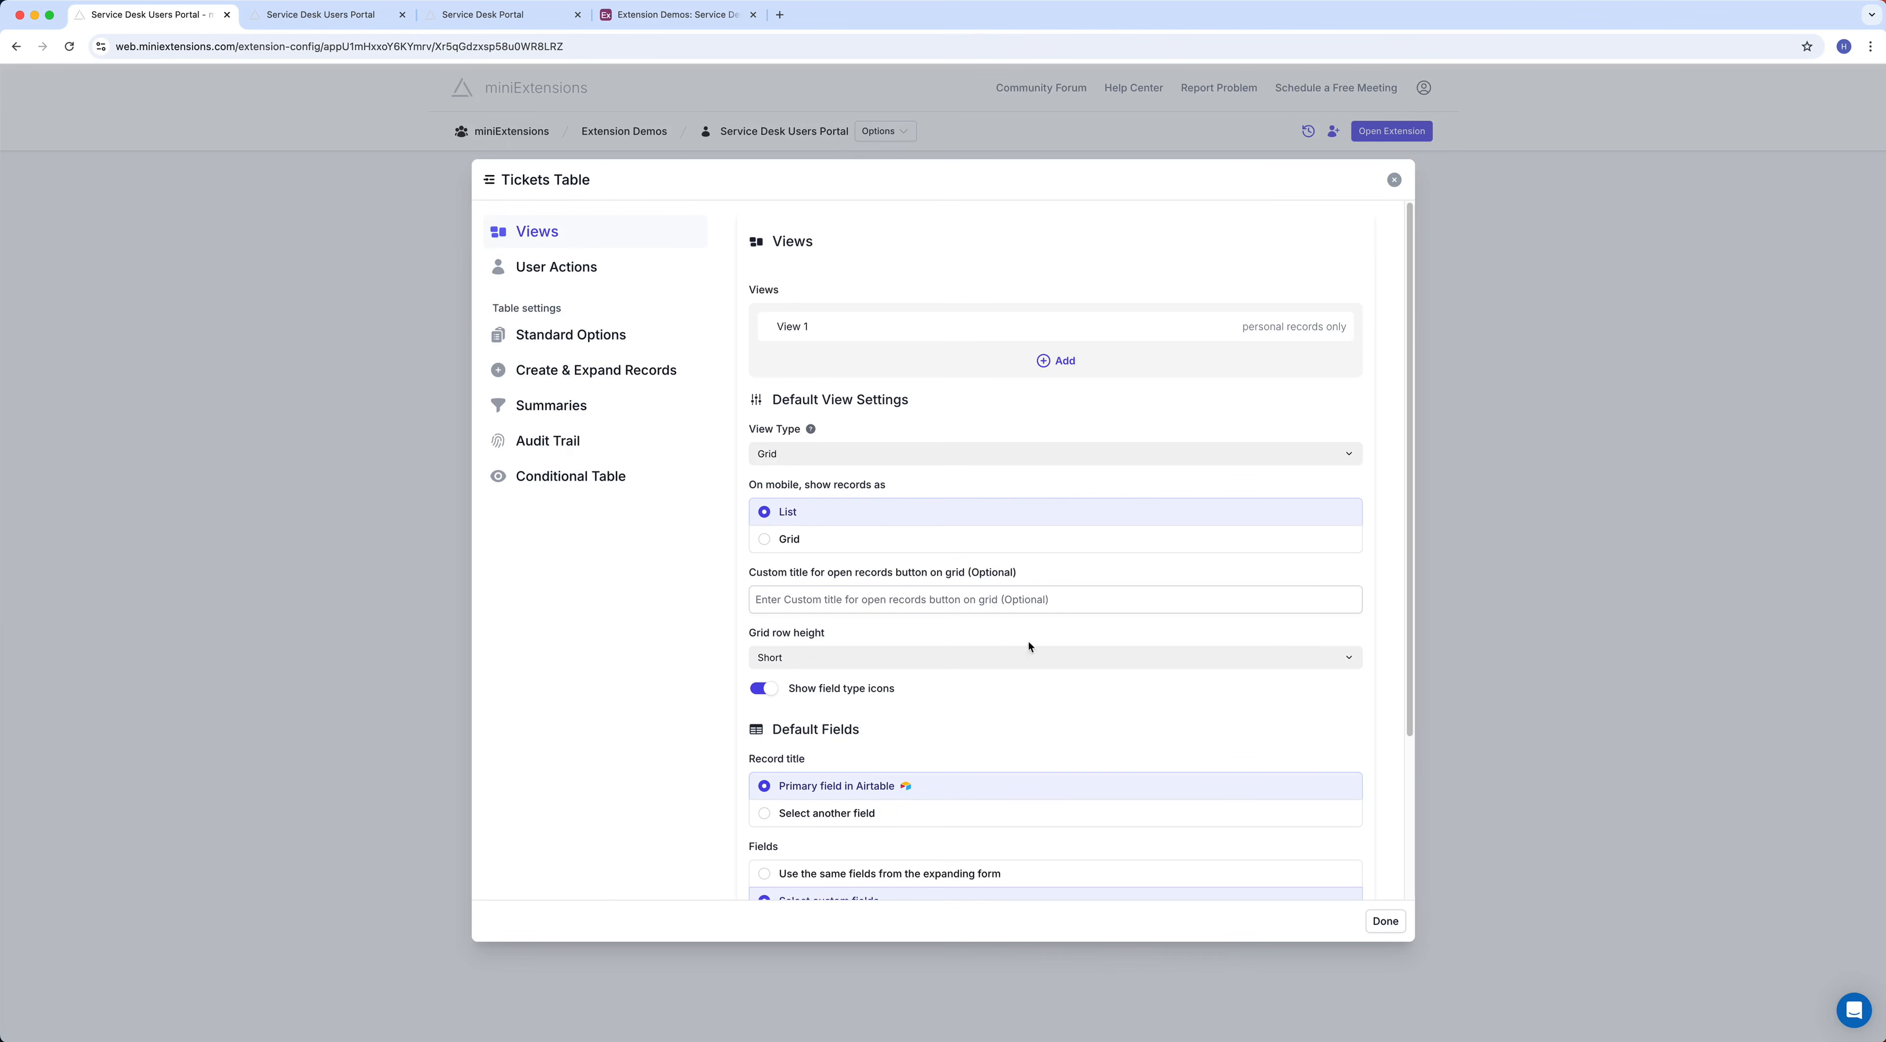
# Try custom view settings on View 1, review the options, restore inherited default settings, and close the Tickets Table configuration
pyautogui.click(1346, 321)
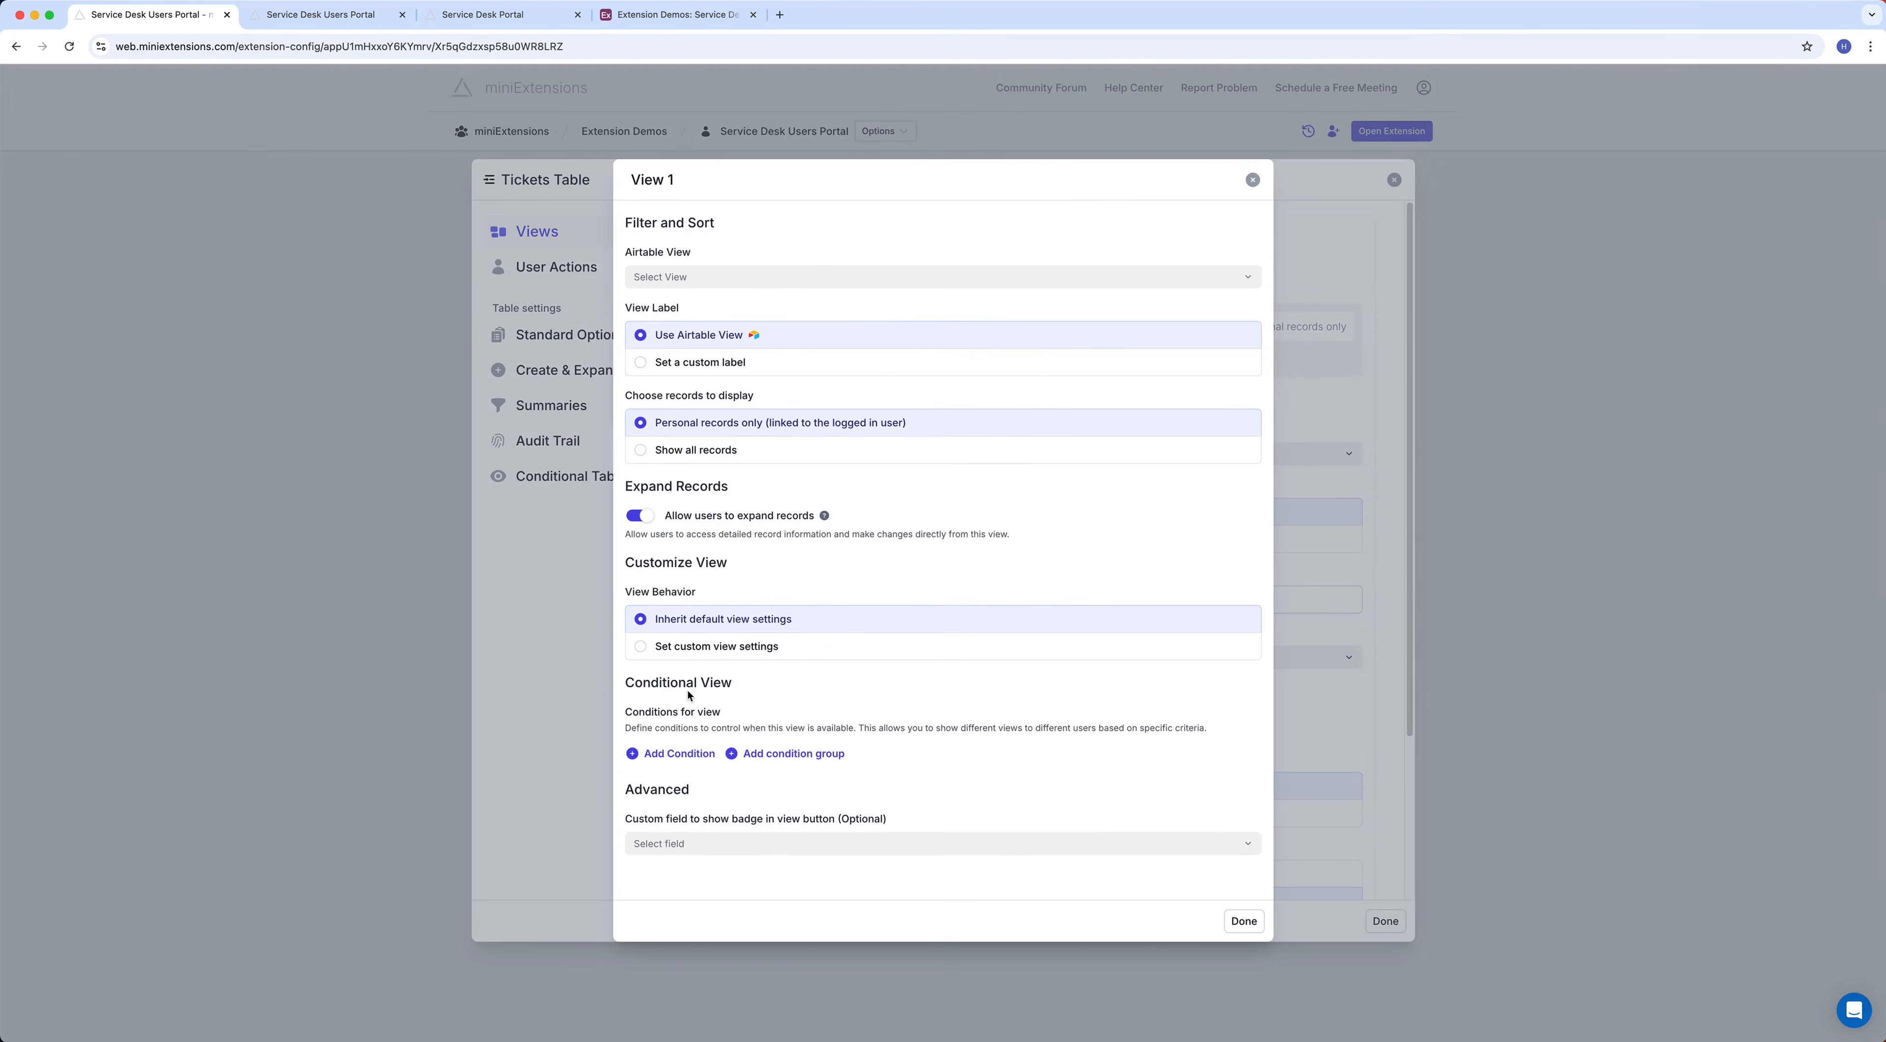
pyautogui.click(682, 647)
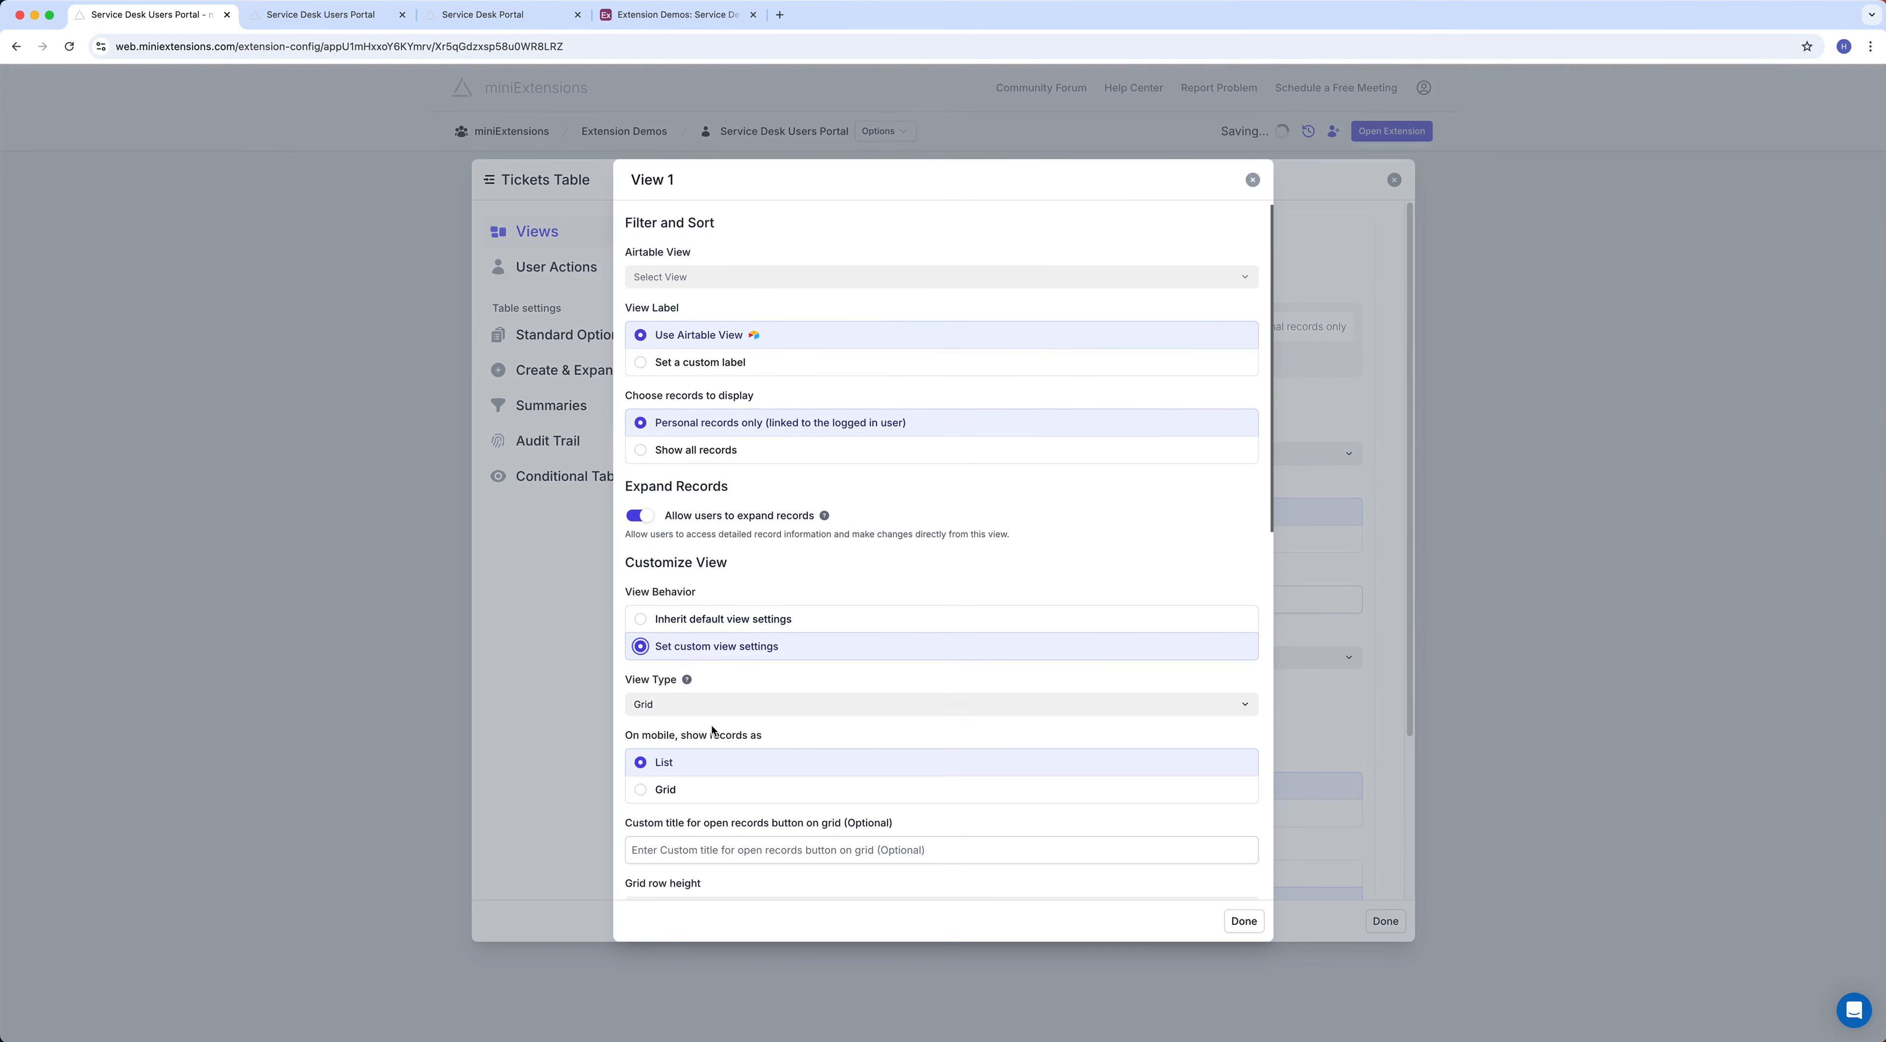
pyautogui.scroll(-10, 833, 725)
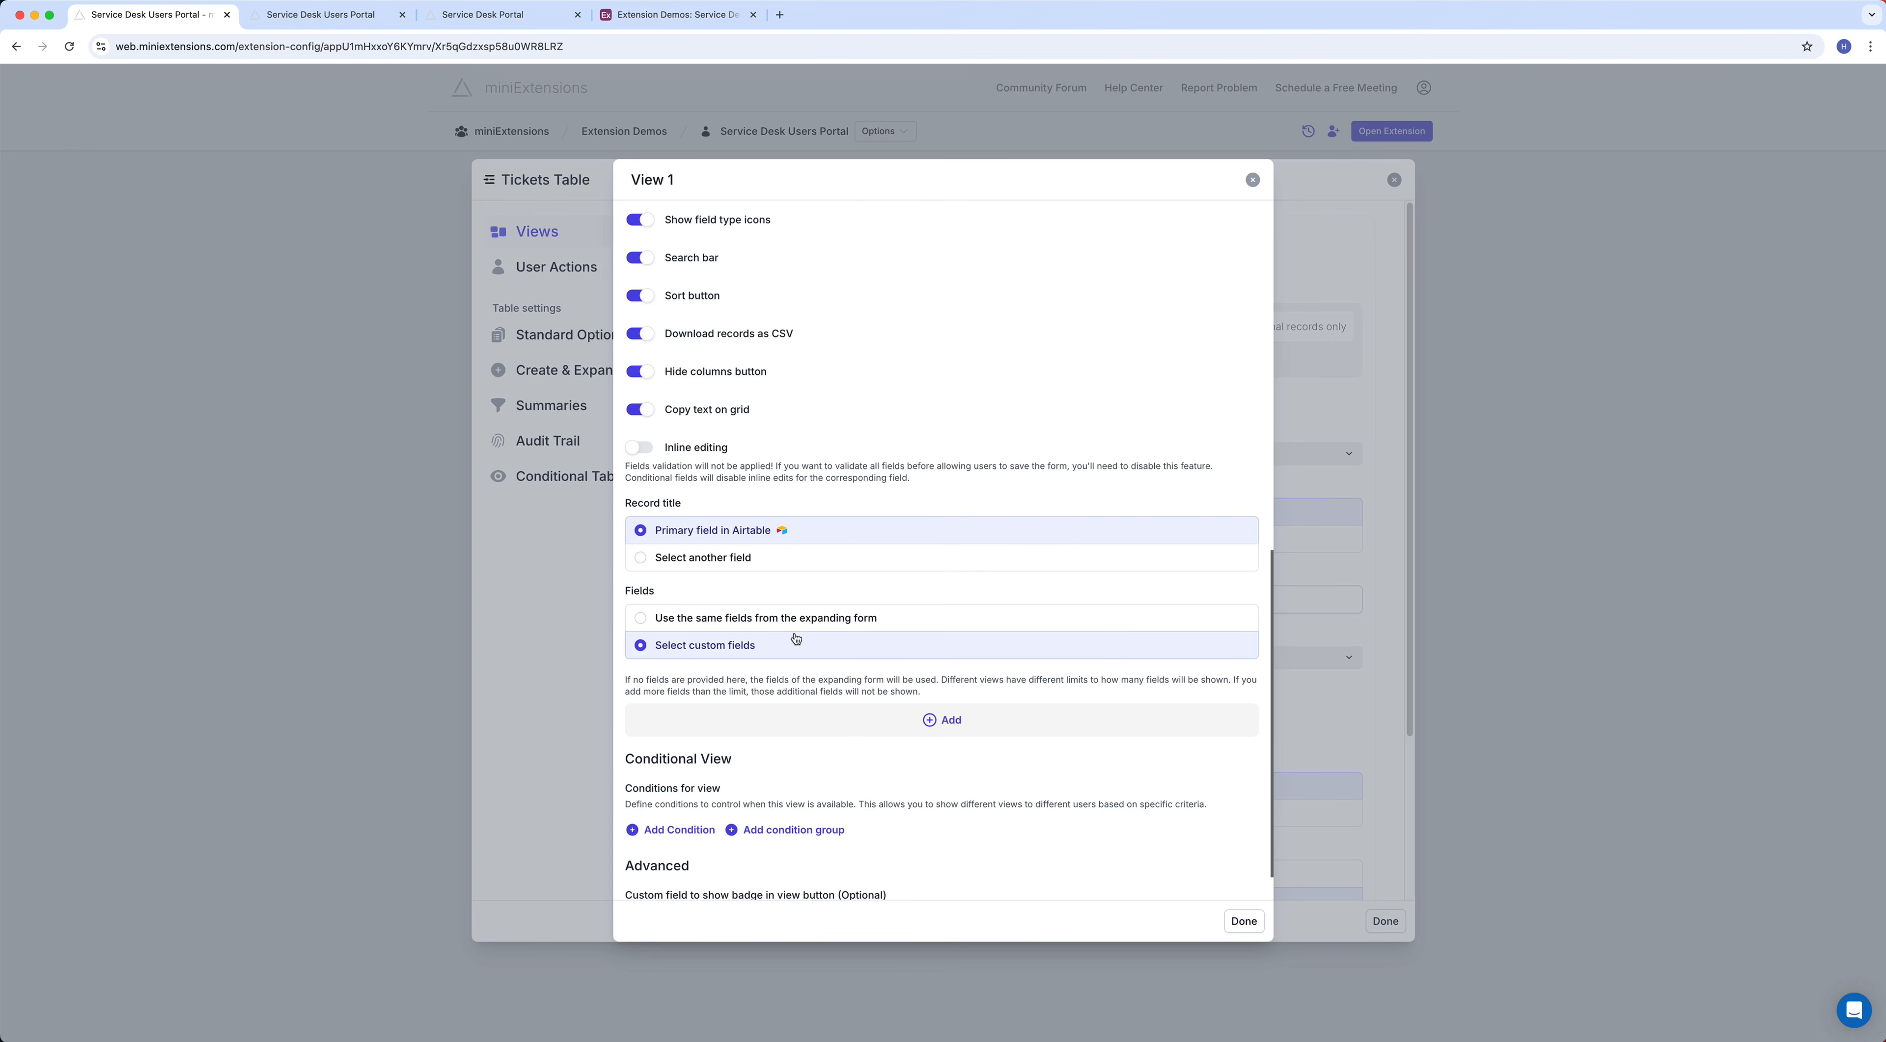
pyautogui.scroll(3, 704, 571)
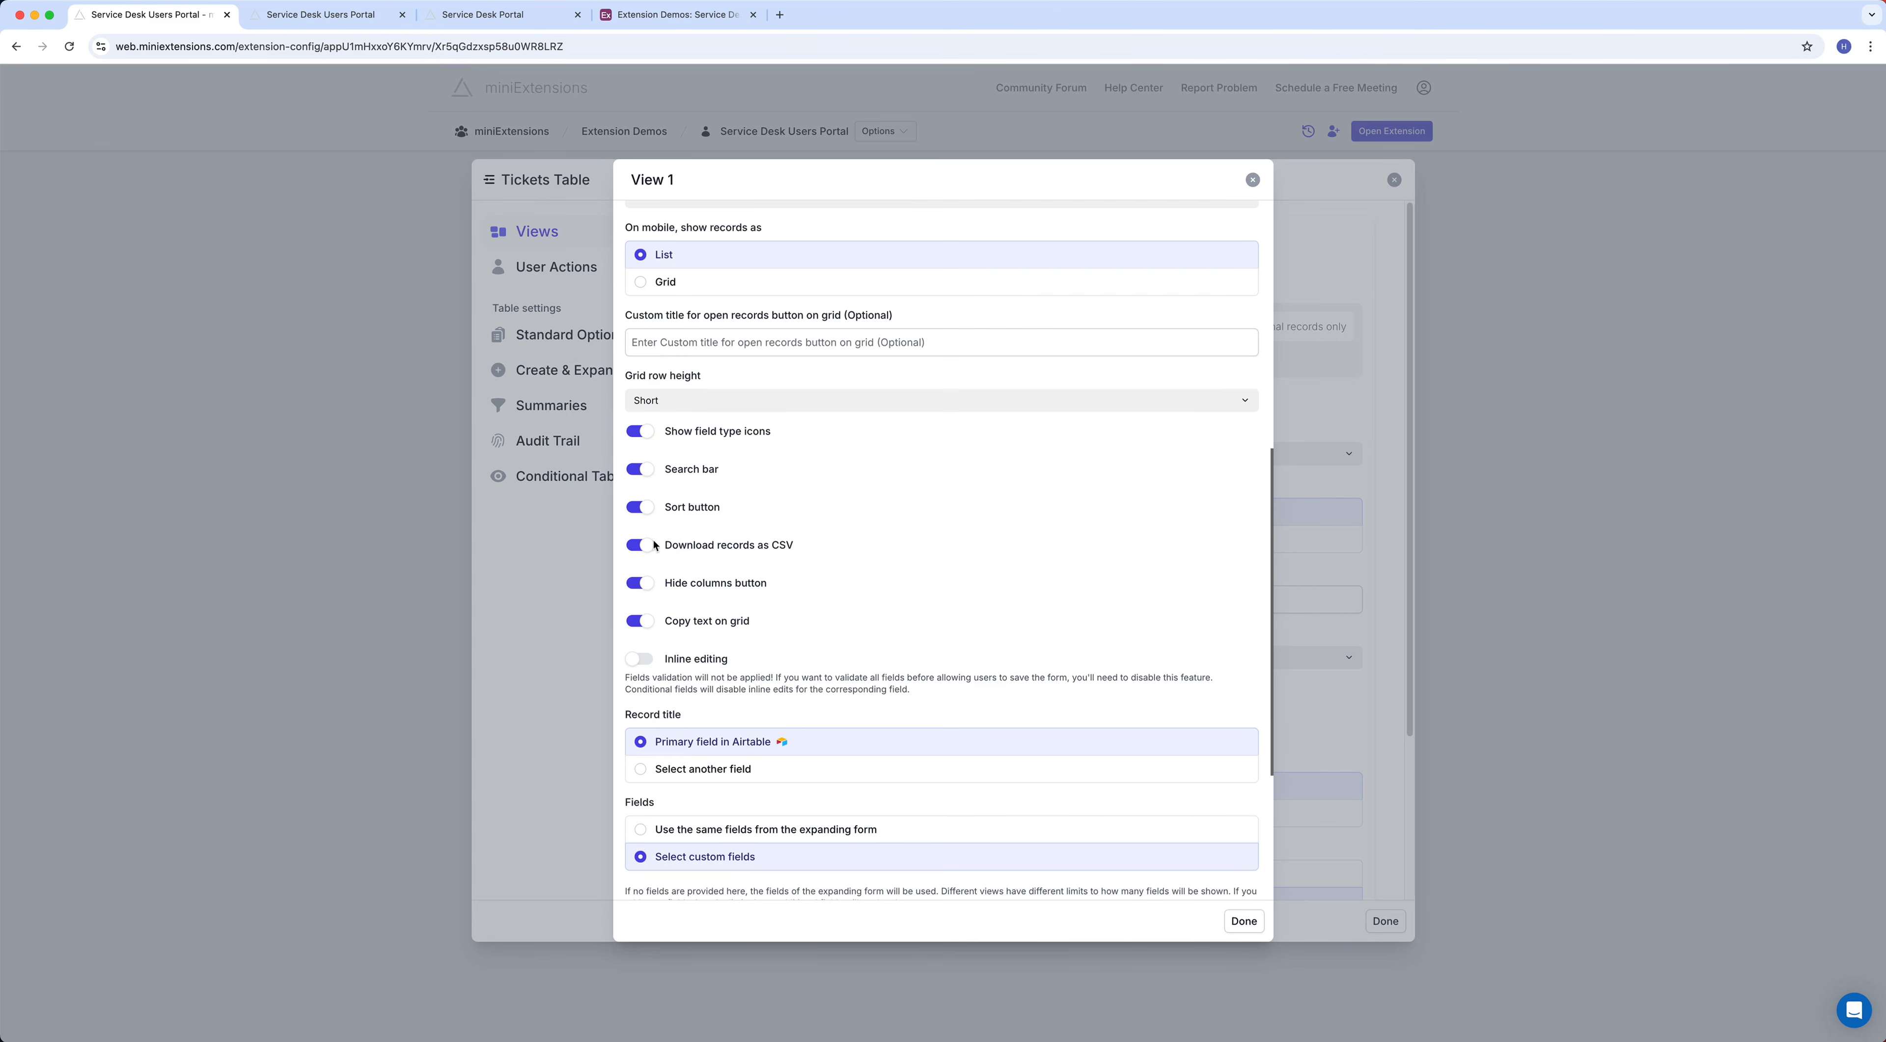
pyautogui.scroll(1, 669, 399)
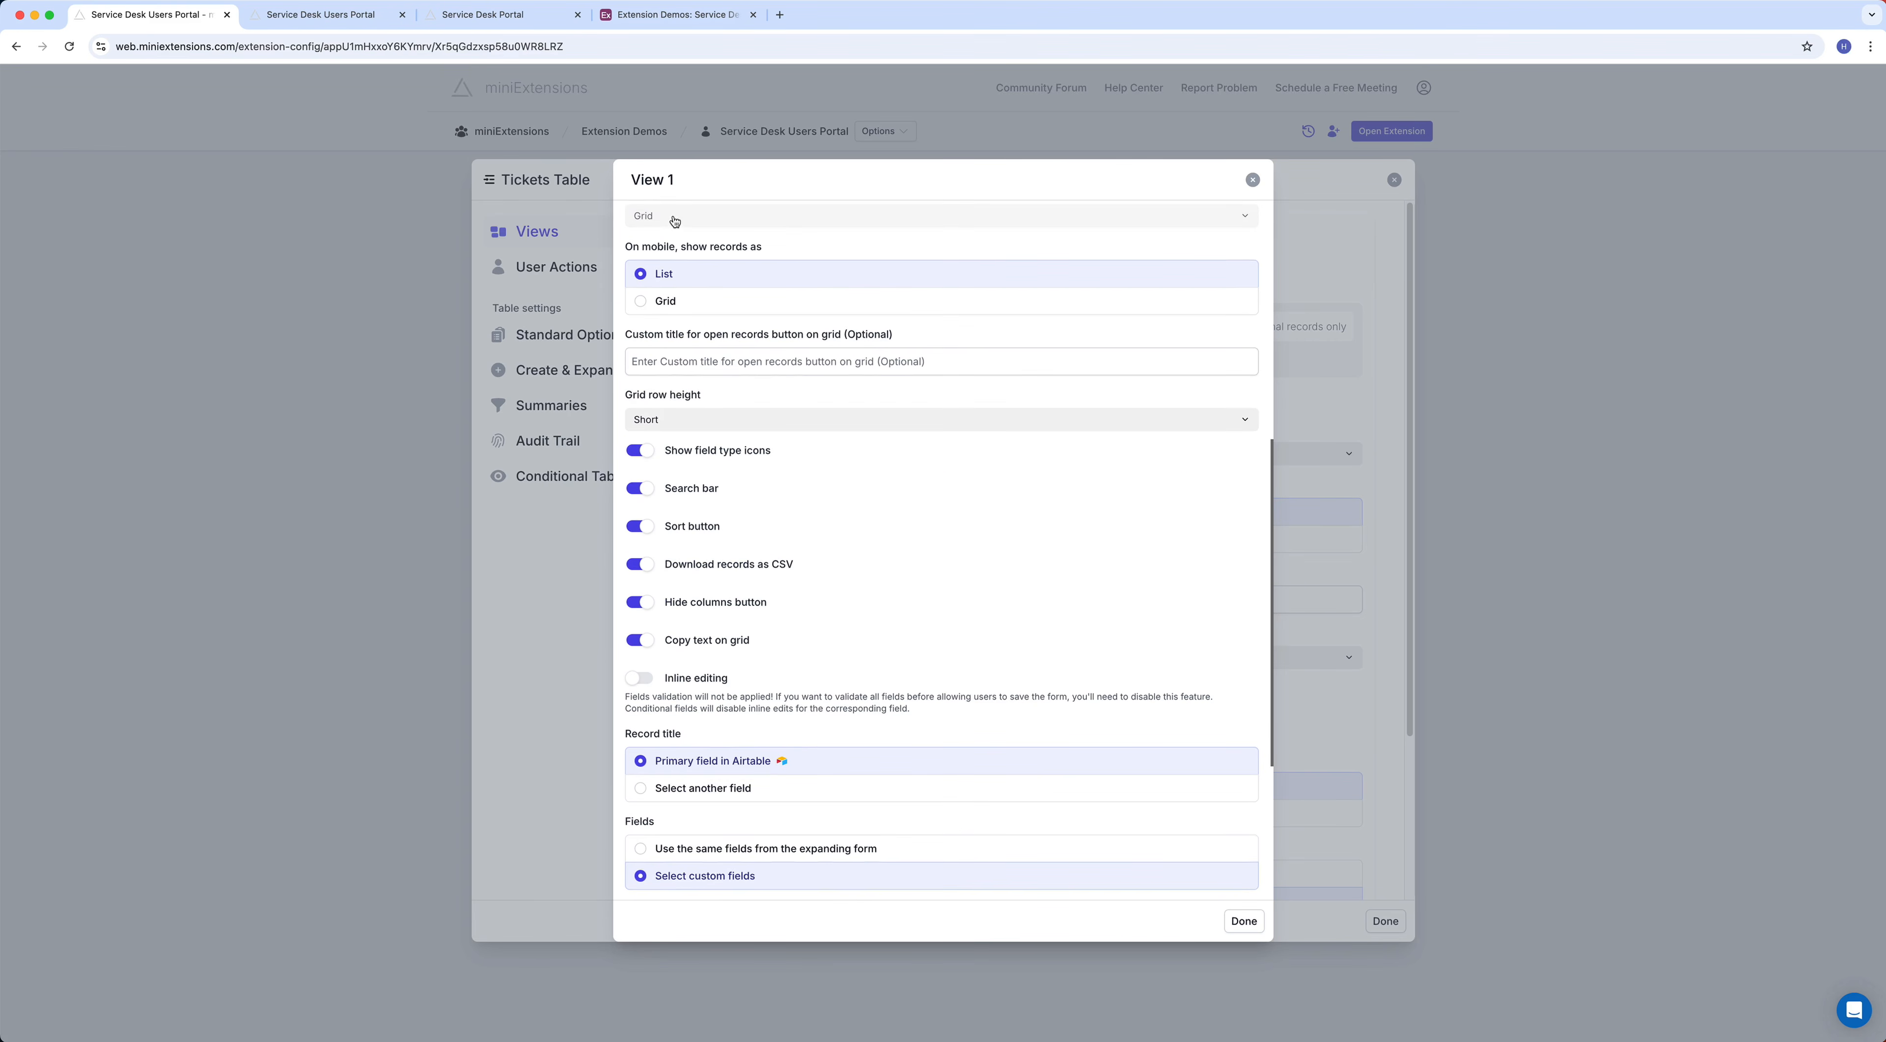
pyautogui.scroll(1, 677, 221)
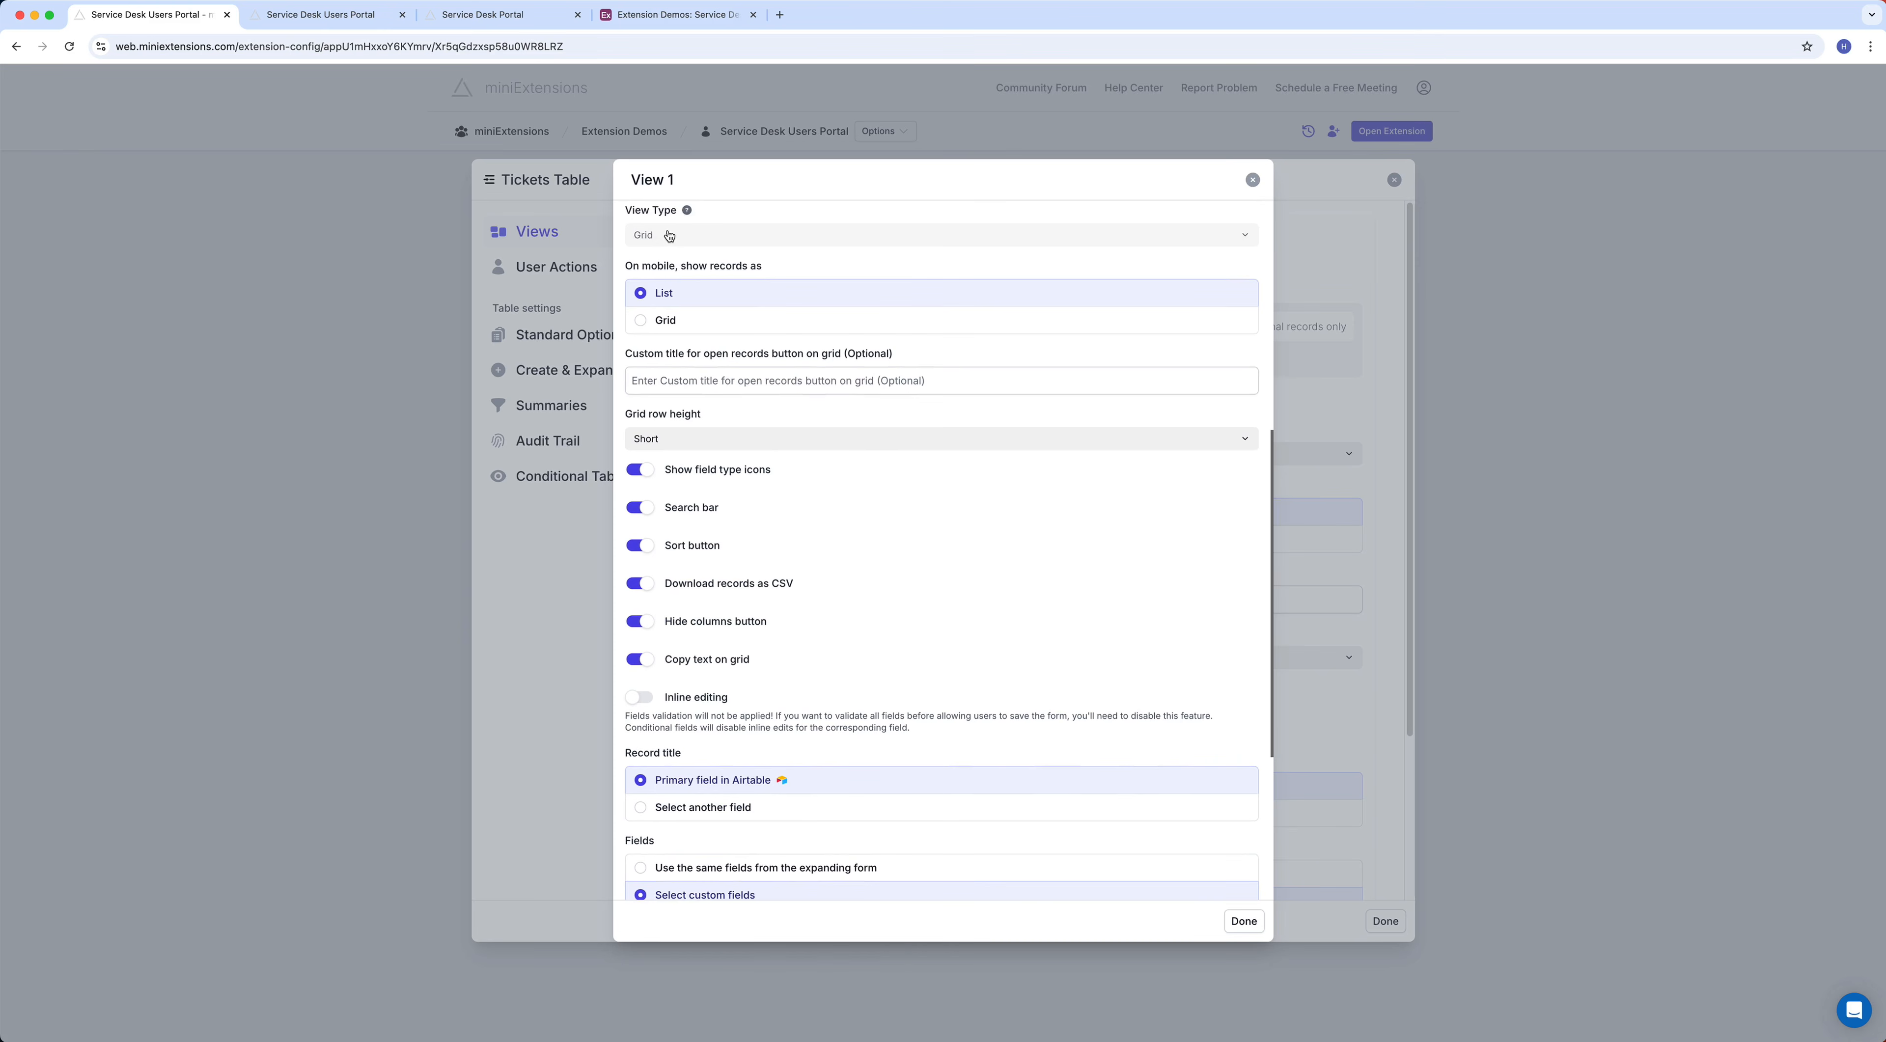
pyautogui.scroll(5, 733, 464)
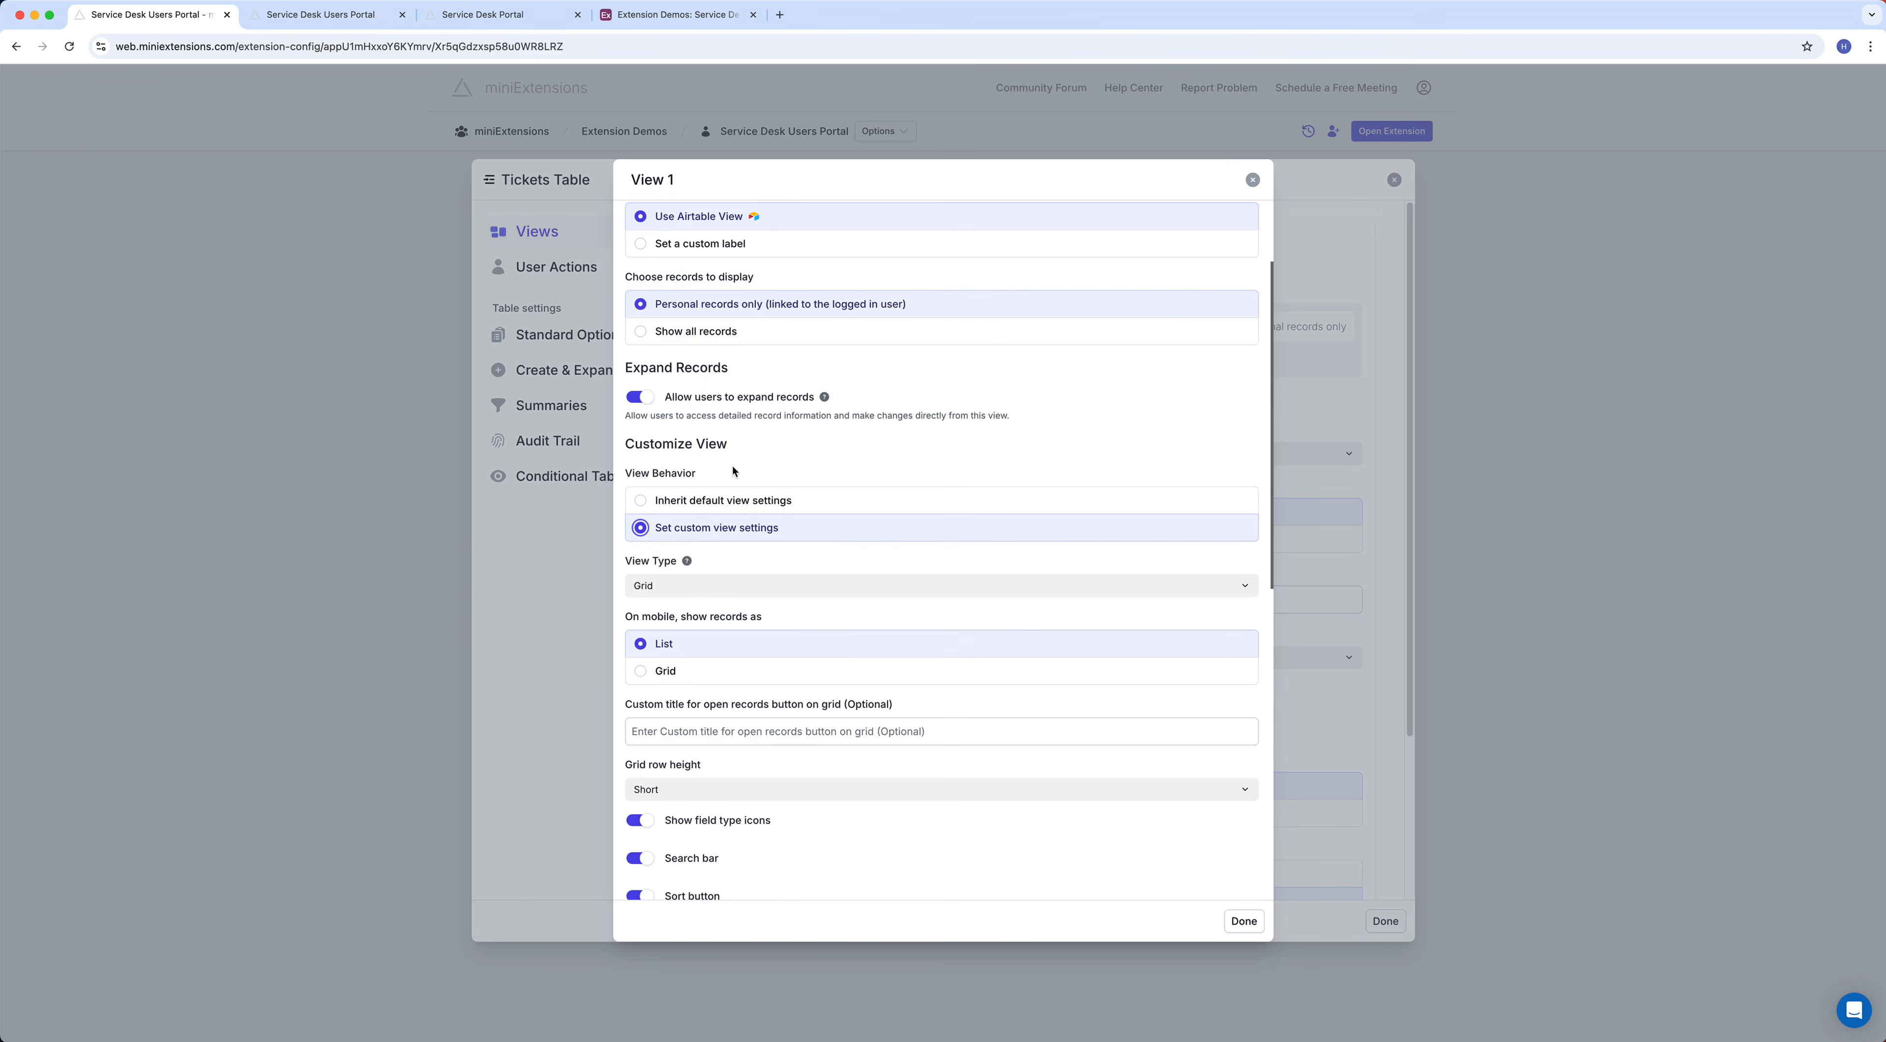
pyautogui.click(682, 506)
pyautogui.click(1324, 542)
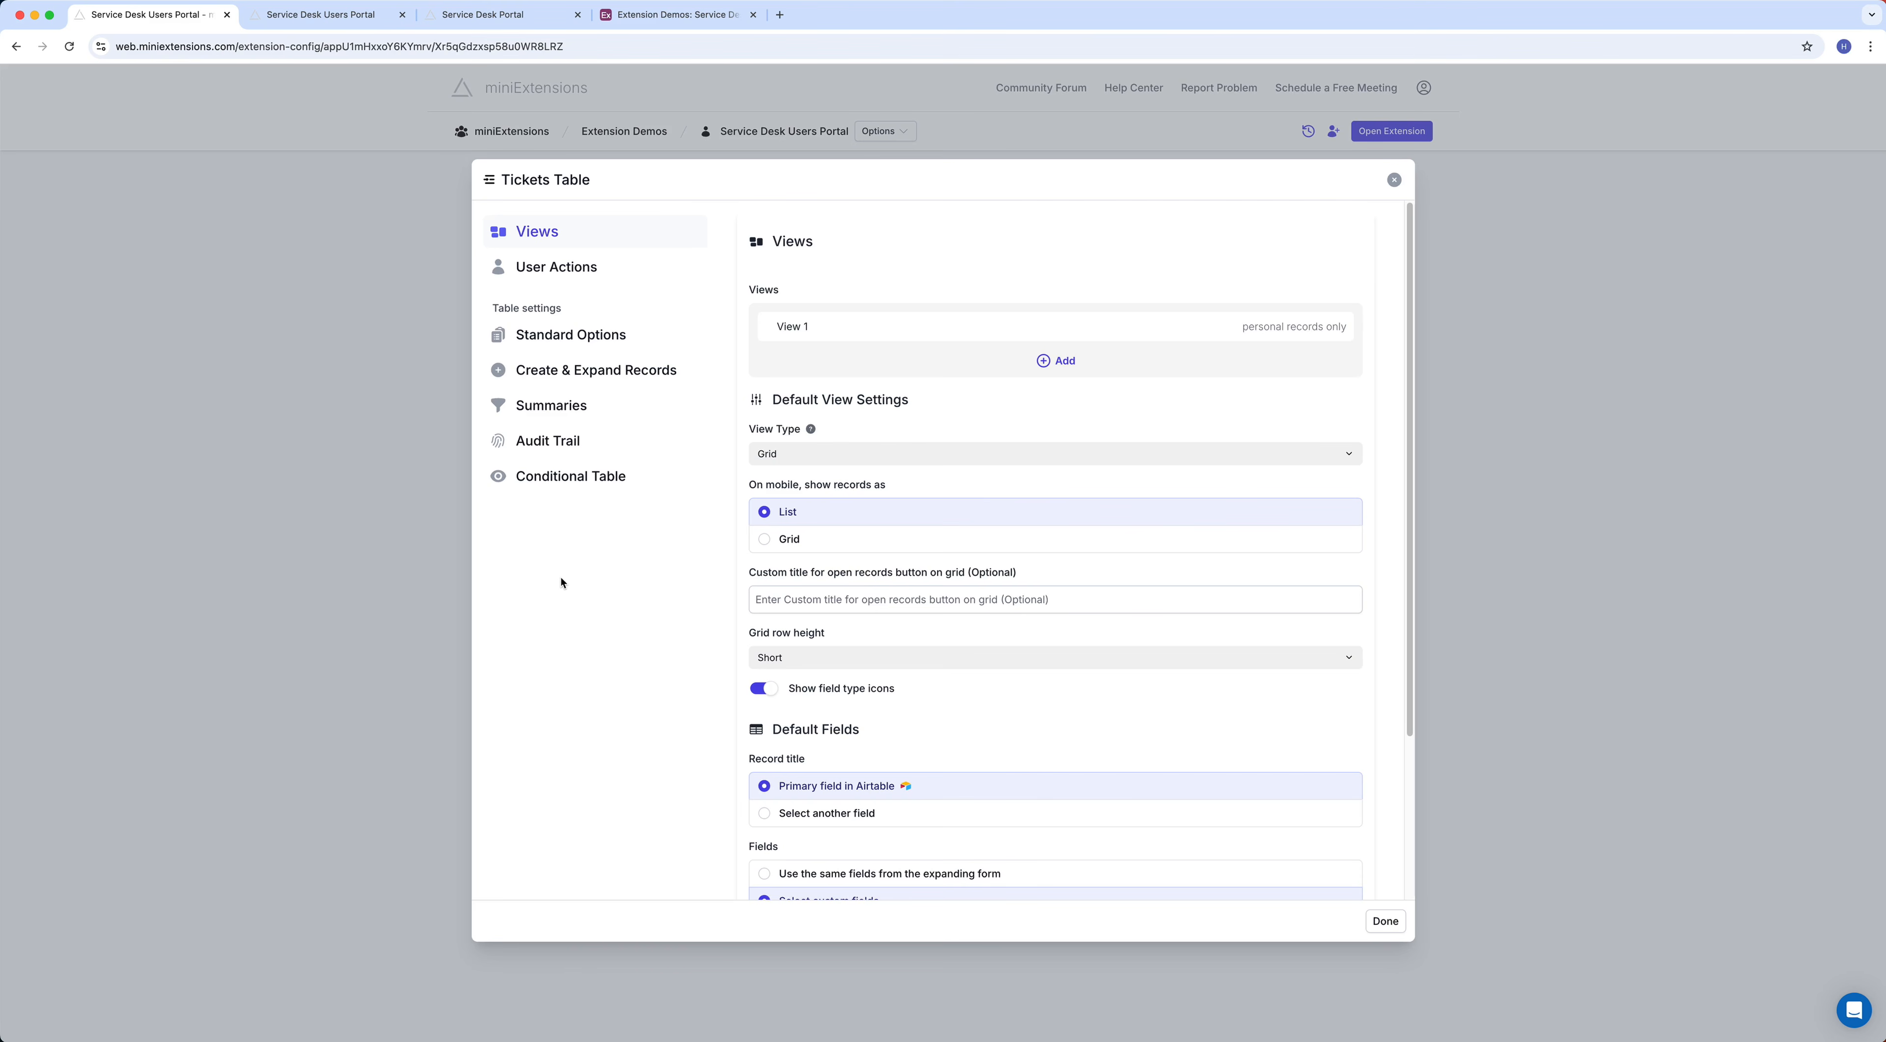
pyautogui.click(434, 529)
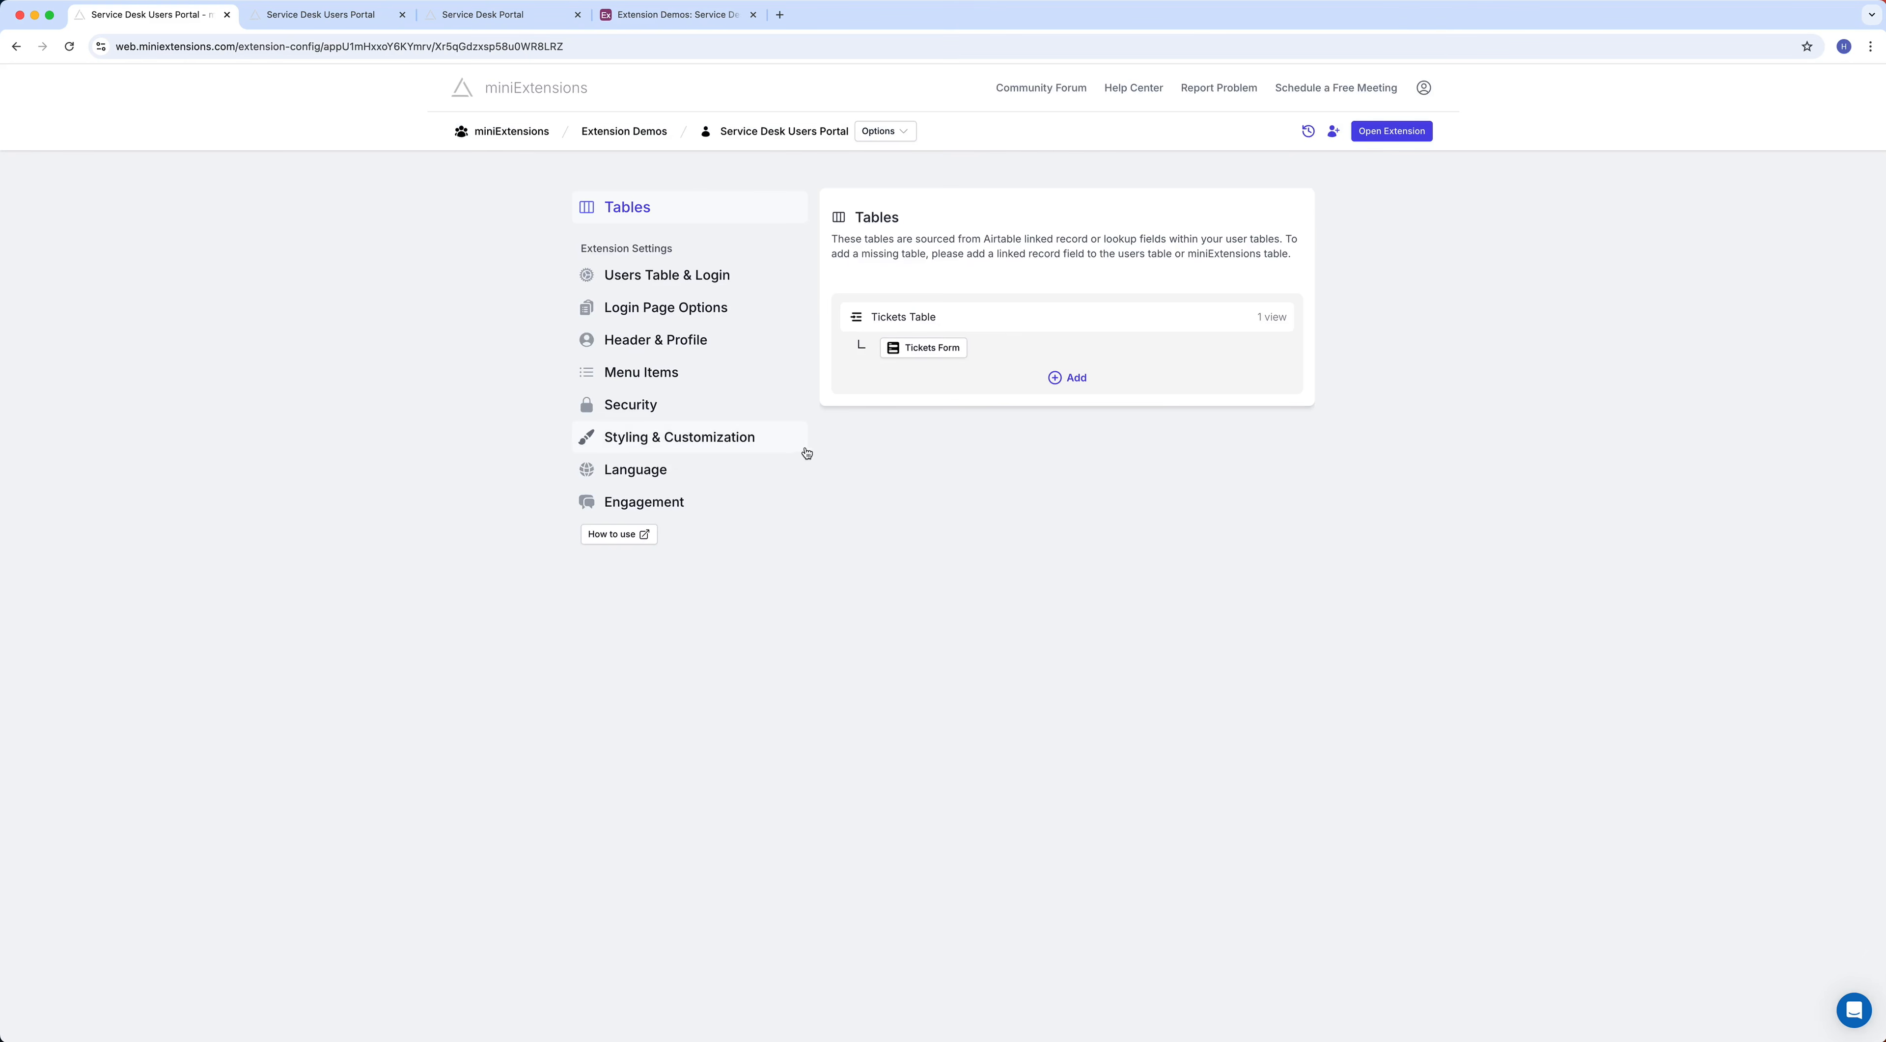